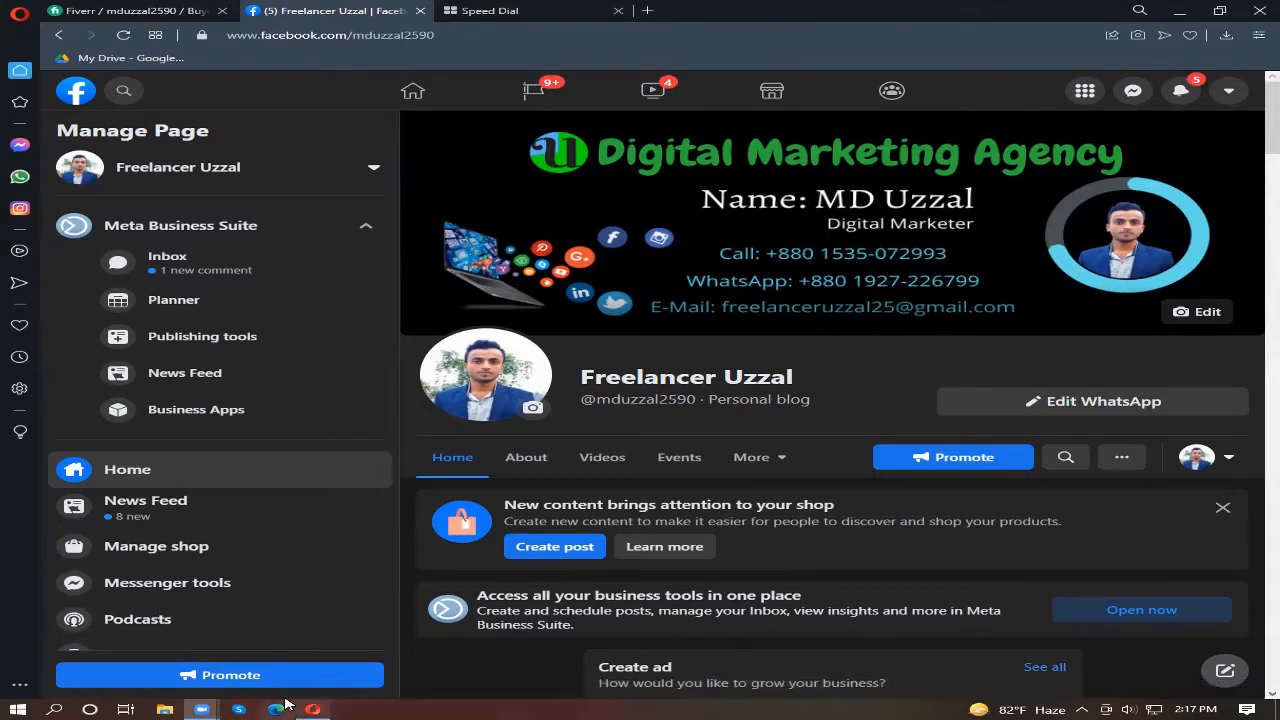
# Step: Minimize the browser and launch PhotoshopCS6Portable from the PhotoshopPortable folder on the desktop
pyautogui.click(1189, 17)
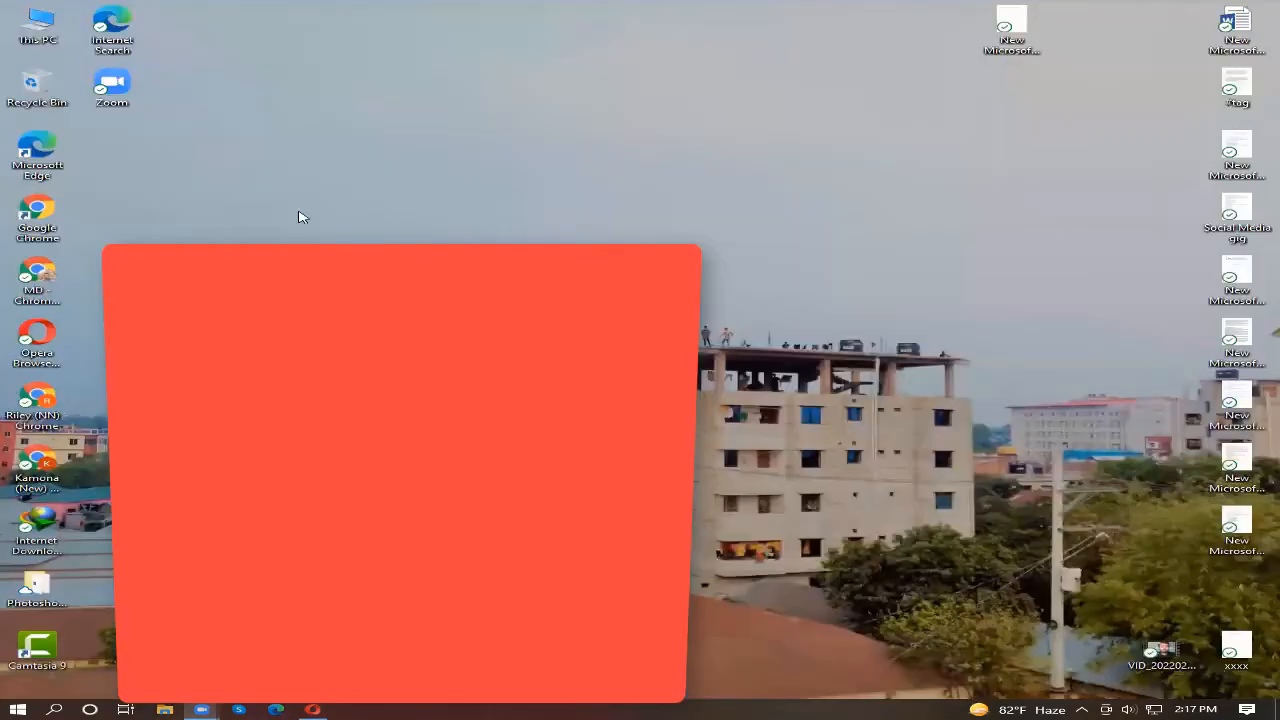
pyautogui.doubleClick(40, 588)
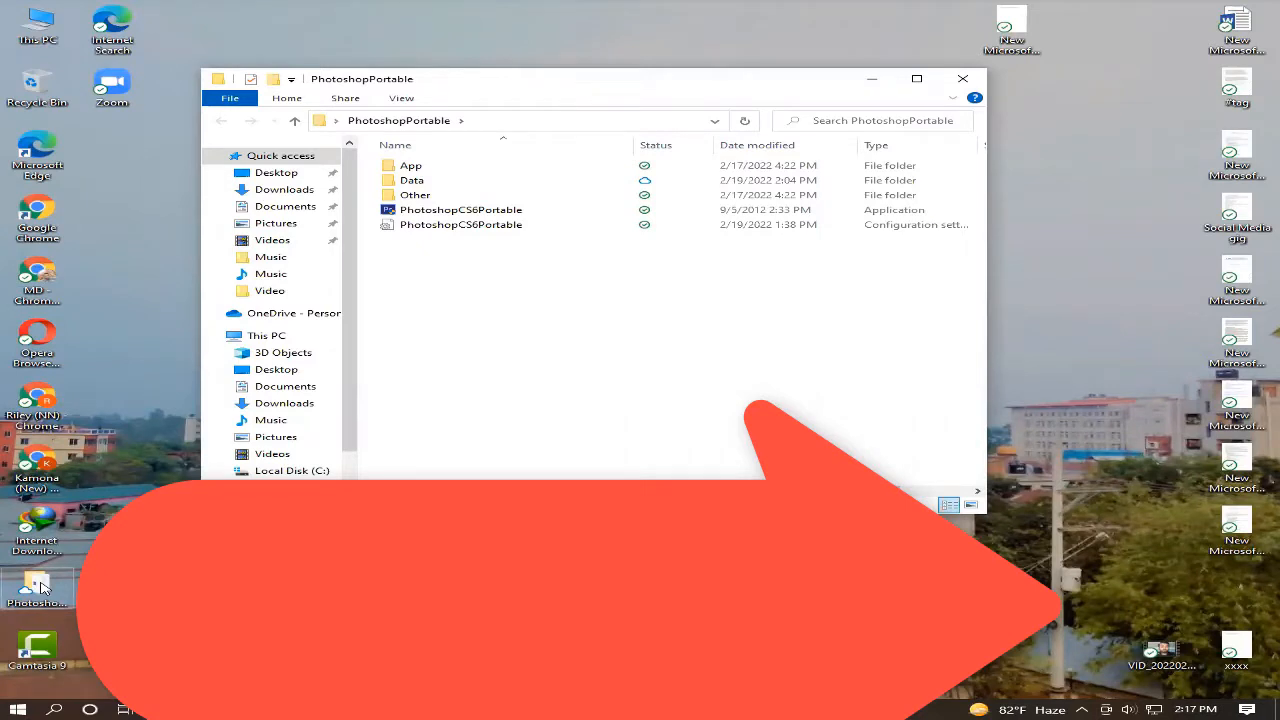
pyautogui.doubleClick(481, 211)
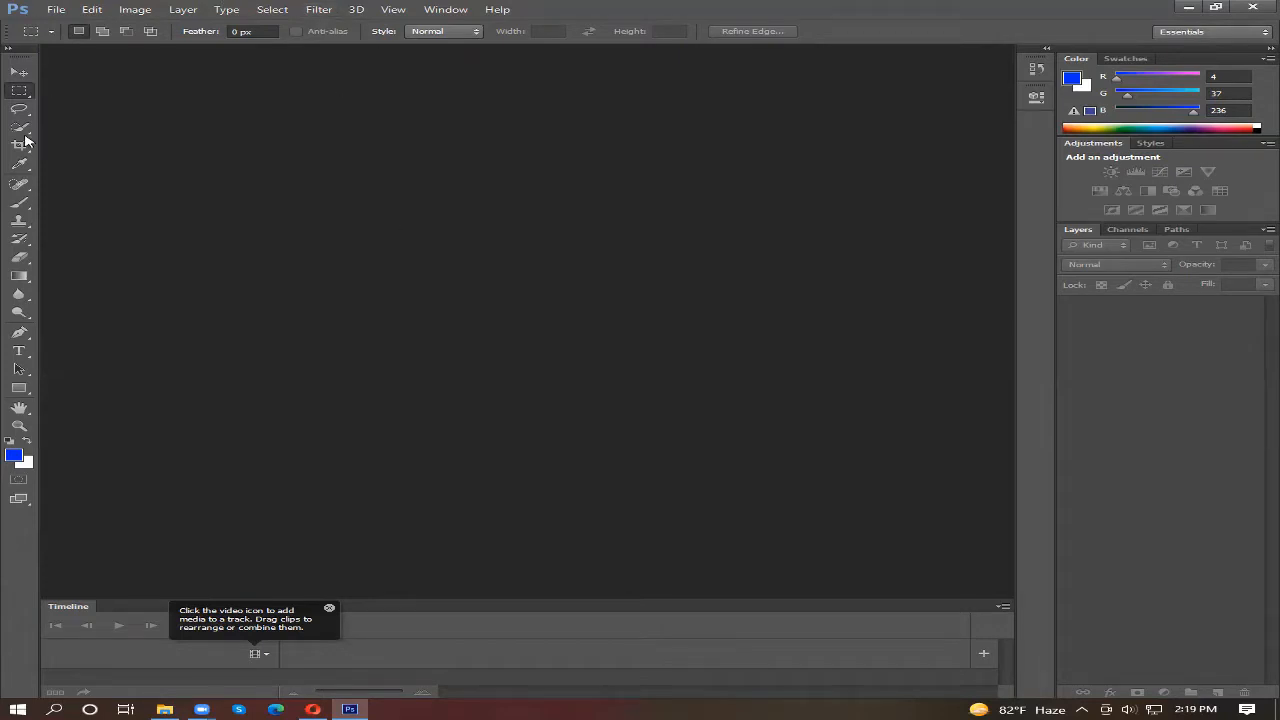
# Step: Start a new document and name it "I will Faebook Marketing"
pyautogui.click(54, 11)
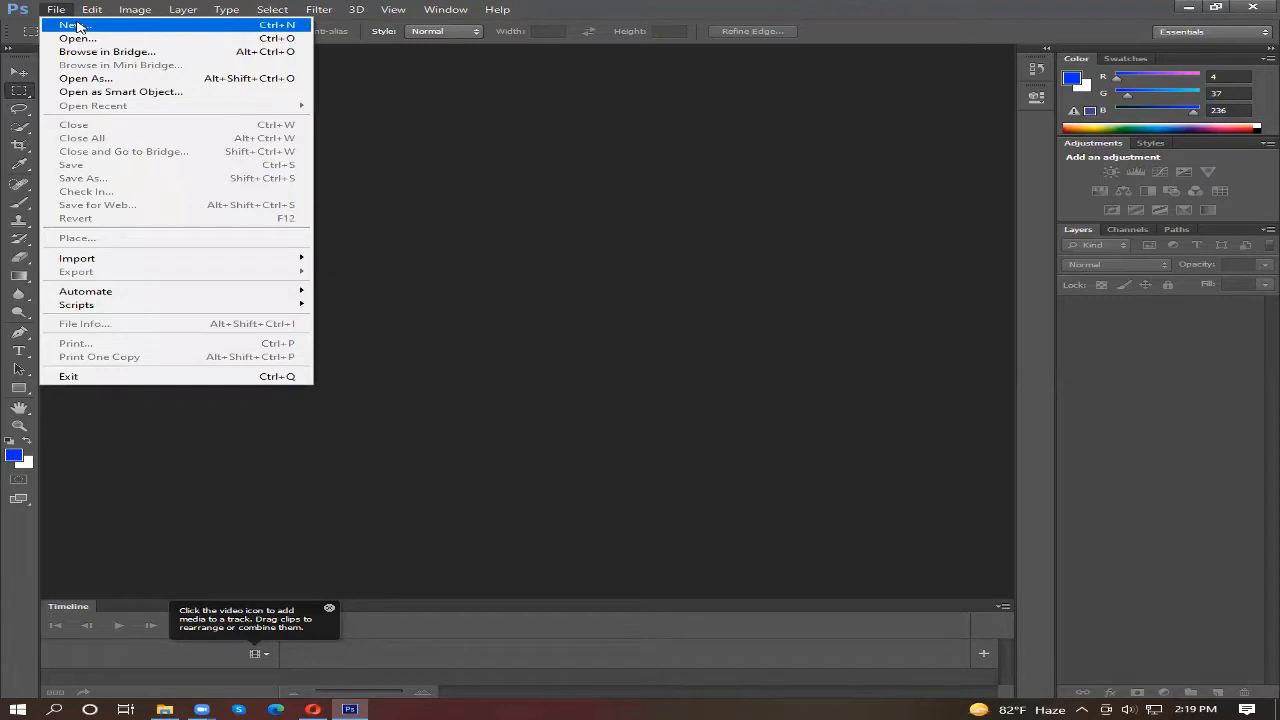
pyautogui.click(80, 25)
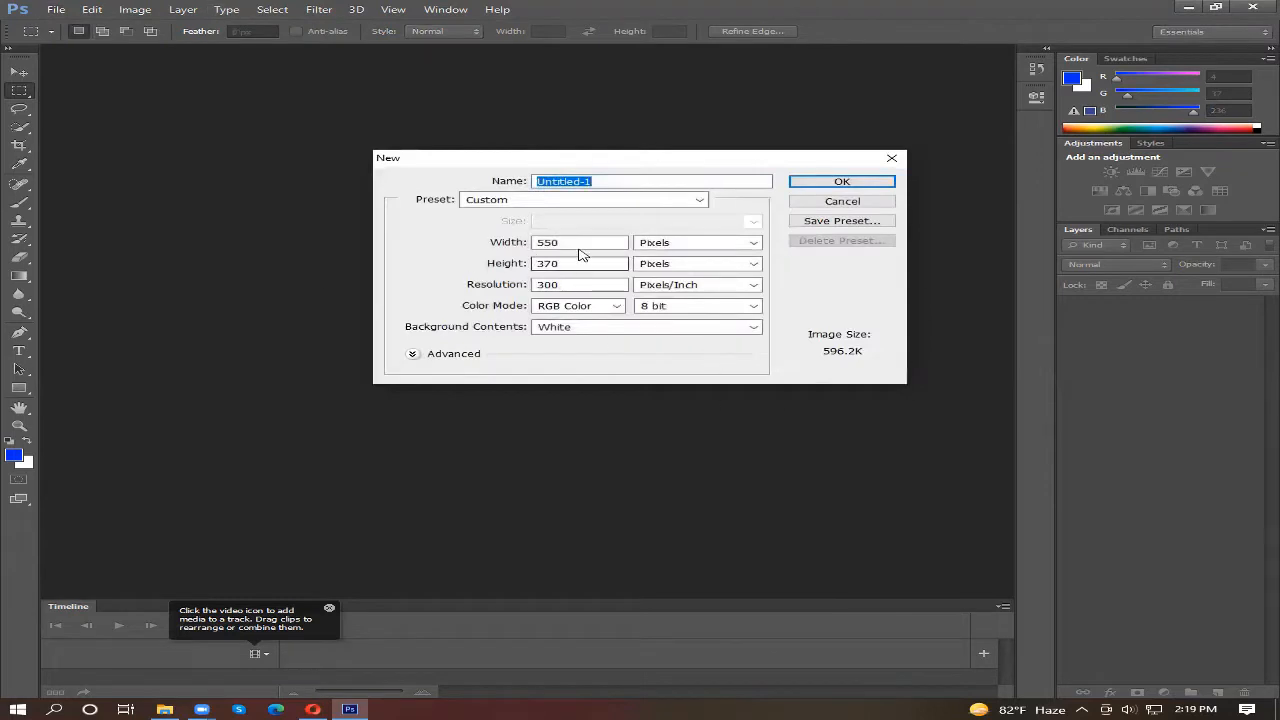
pyautogui.doubleClick(584, 243)
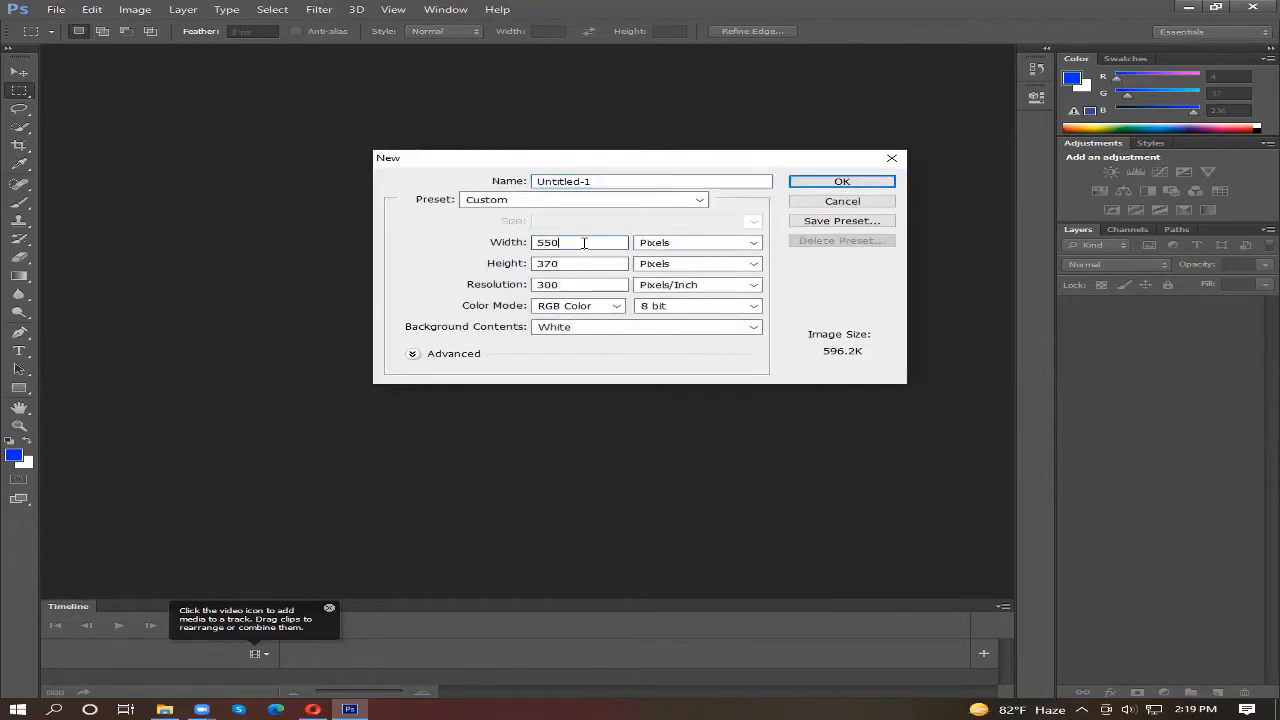
pyautogui.click(621, 181)
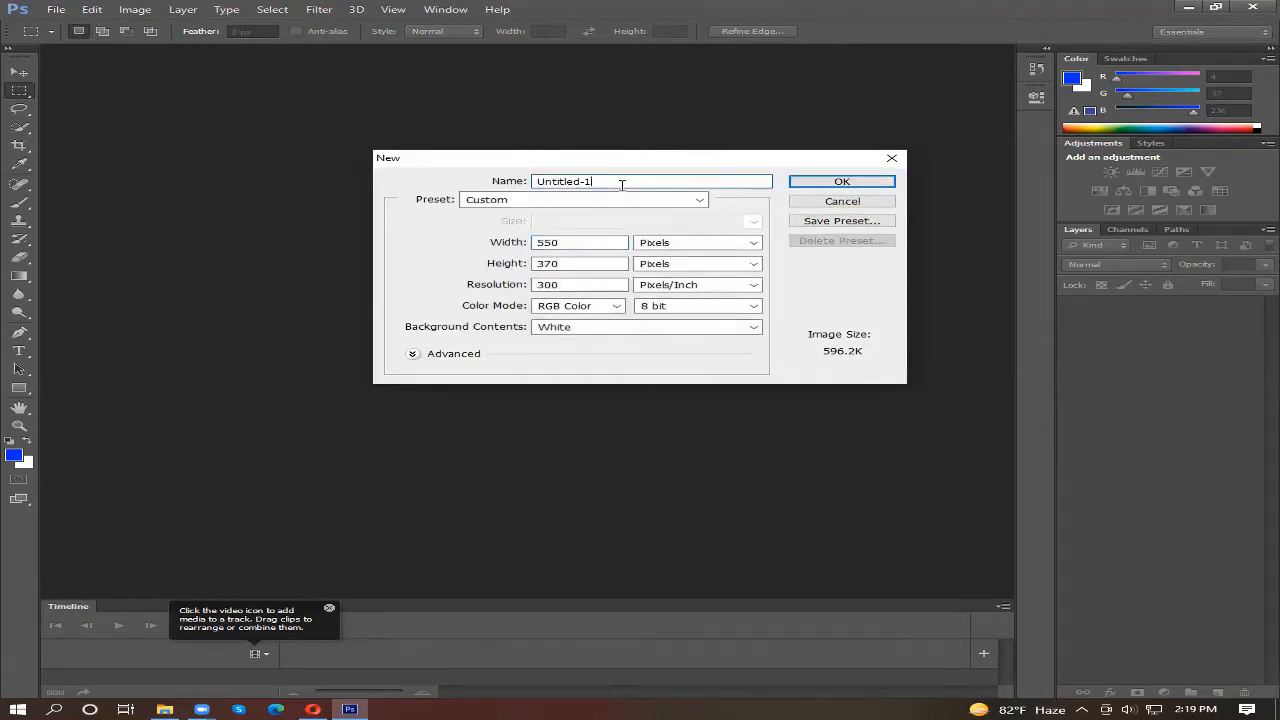
pyautogui.press('BackSpace')
pyautogui.press('BackSpace')
pyautogui.press('BackSpace')
pyautogui.press('BackSpace')
pyautogui.press('BackSpace')
pyautogui.press('BackSpace')
pyautogui.press('BackSpace')
pyautogui.press('BackSpace')
pyautogui.press('BackSpace')
pyautogui.press('BackSpace')
pyautogui.write('I will Faebook Market')
pyautogui.write('ing')
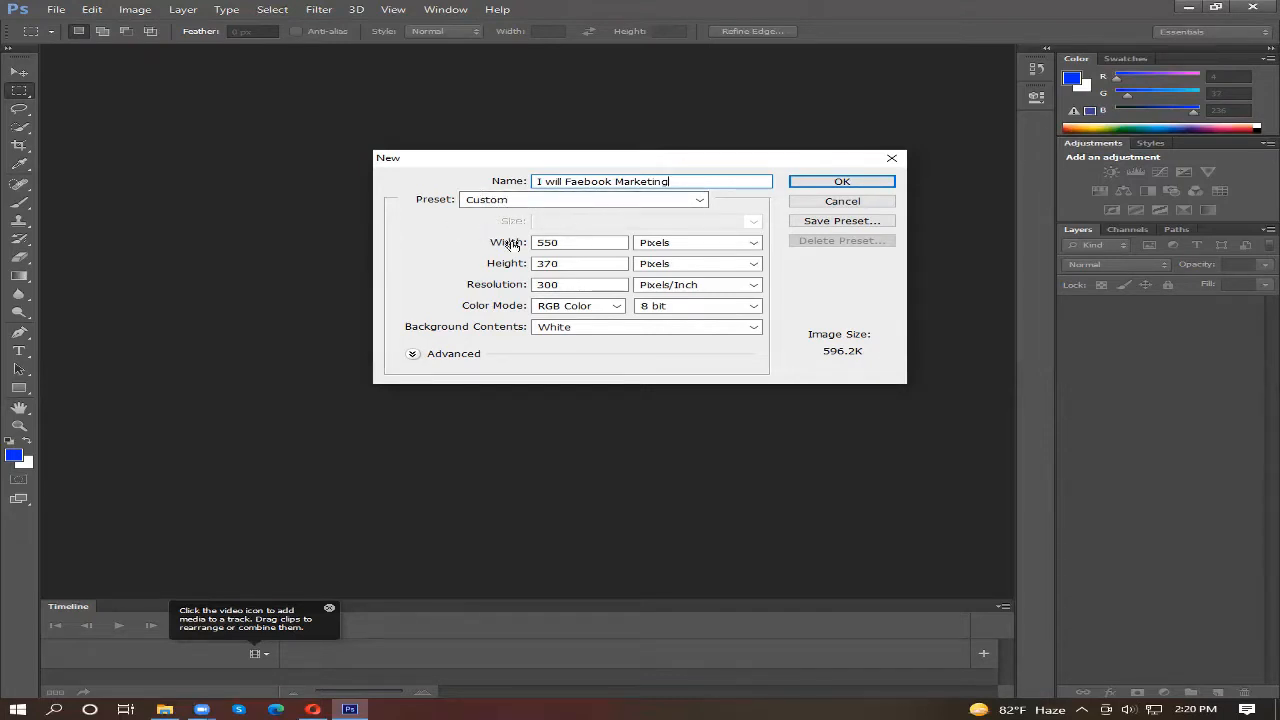
# Step: Switch the new document's width unit to inches and back to pixels
pyautogui.click(572, 242)
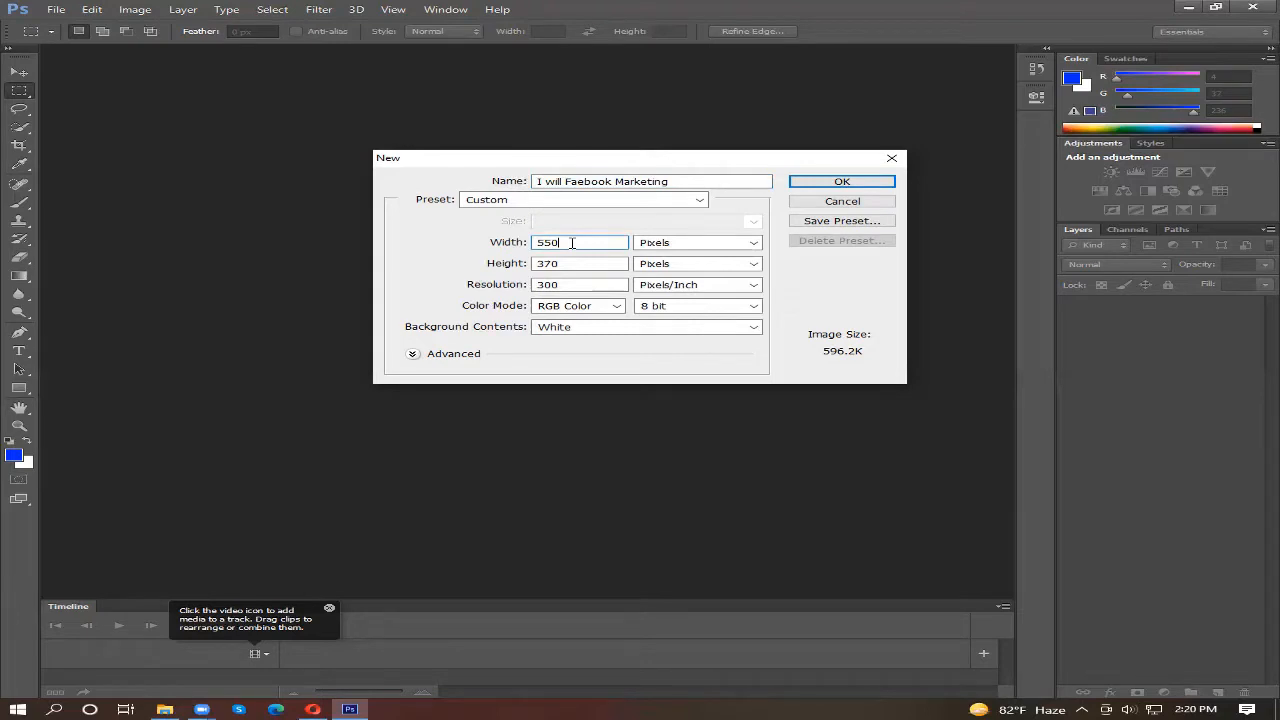
pyautogui.click(749, 243)
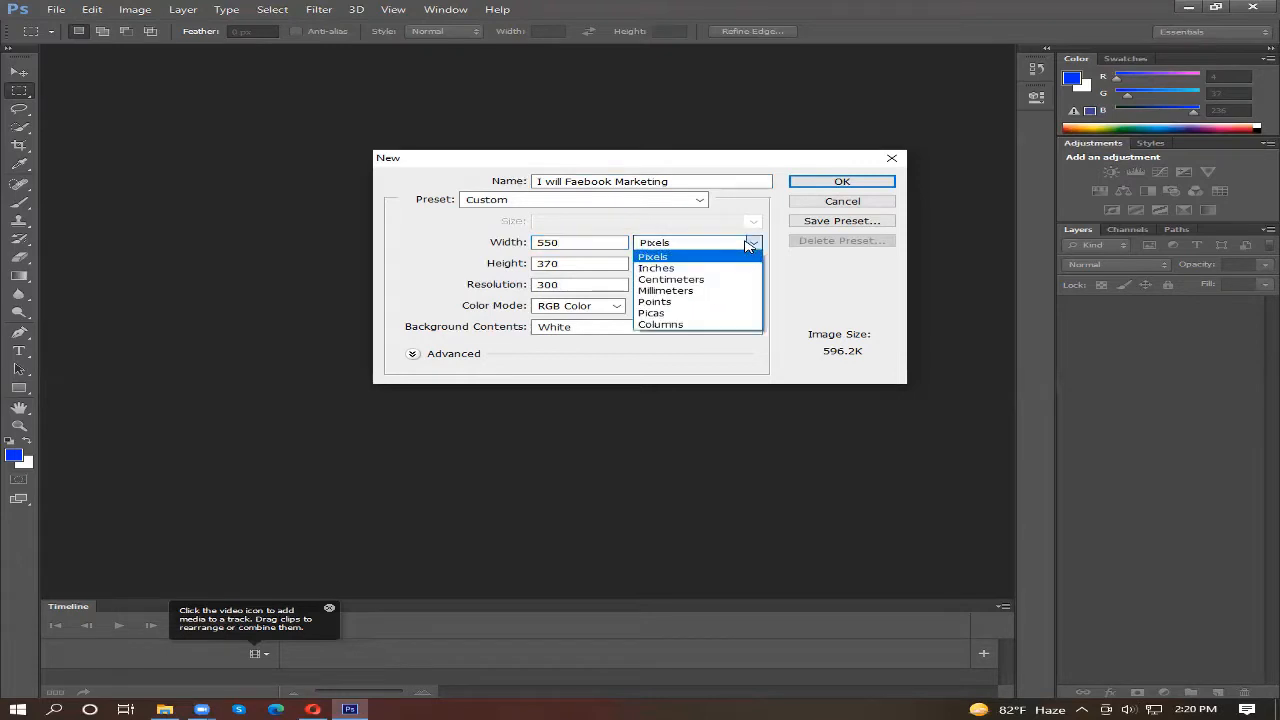
pyautogui.click(694, 269)
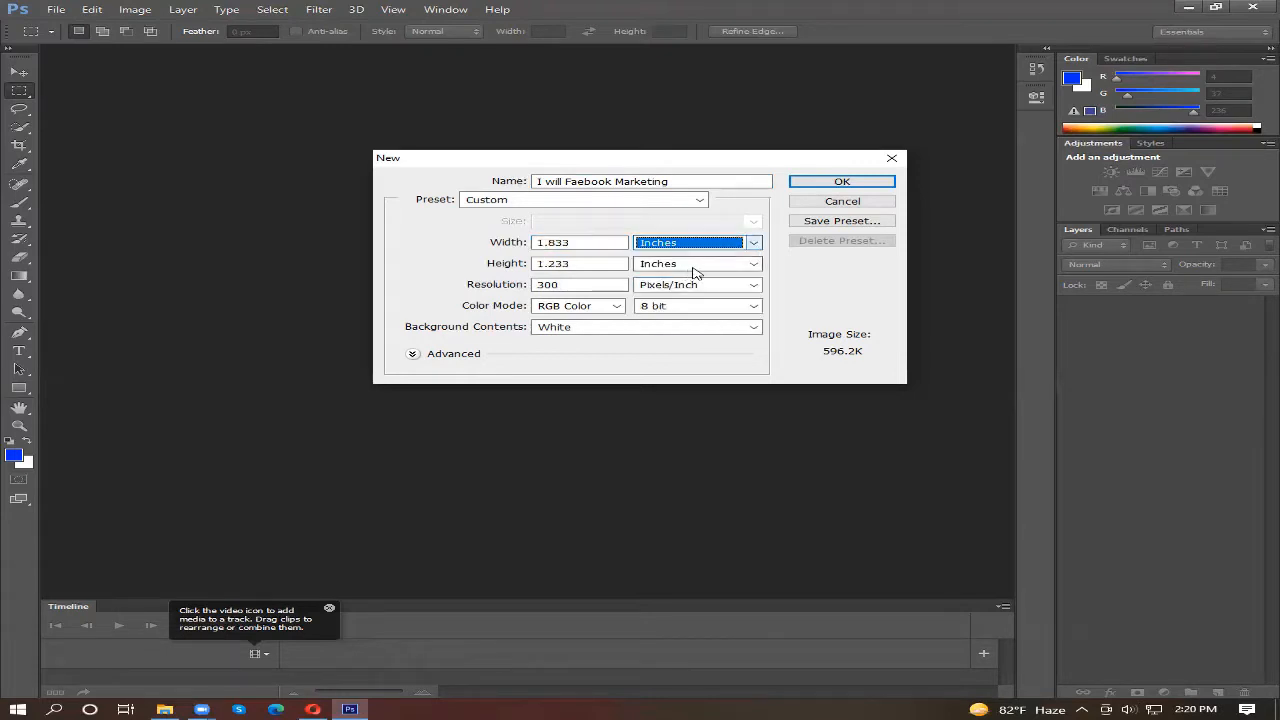
pyautogui.click(752, 244)
pyautogui.click(737, 262)
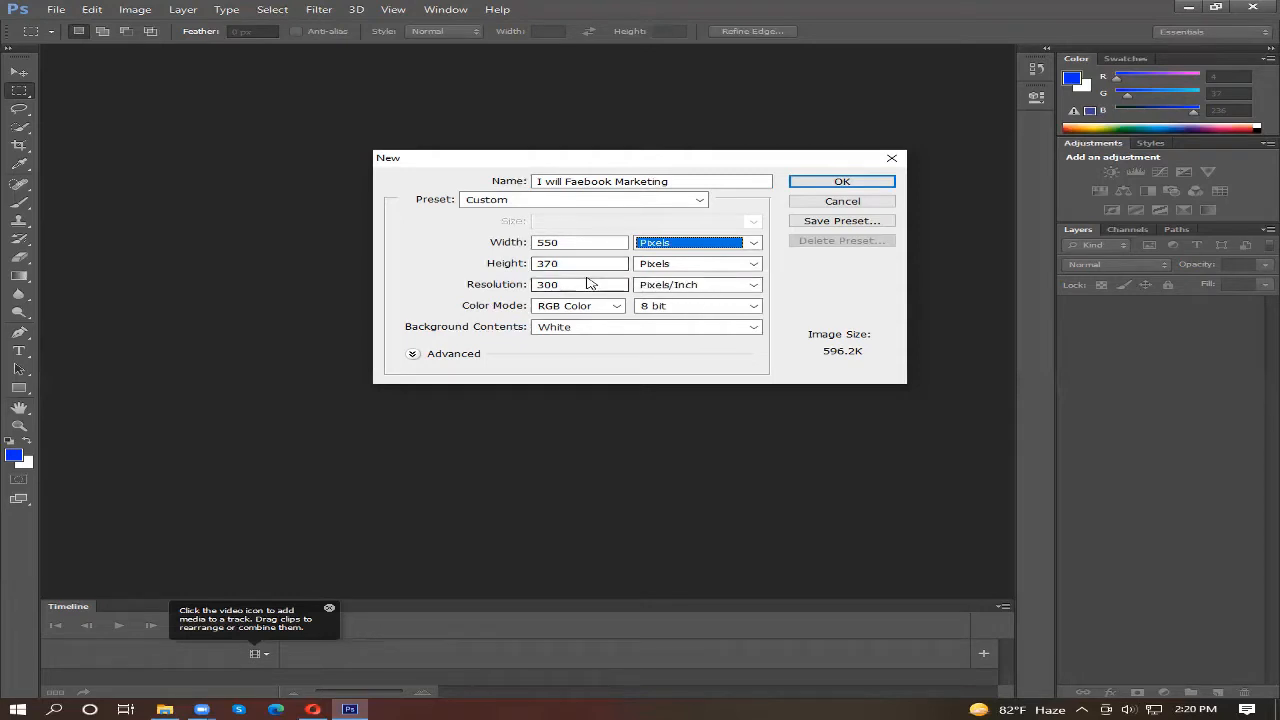
# Step: Create the 550 × 370 pixel document at 300 pixels/inch with a white background, and add an empty layer
pyautogui.click(592, 285)
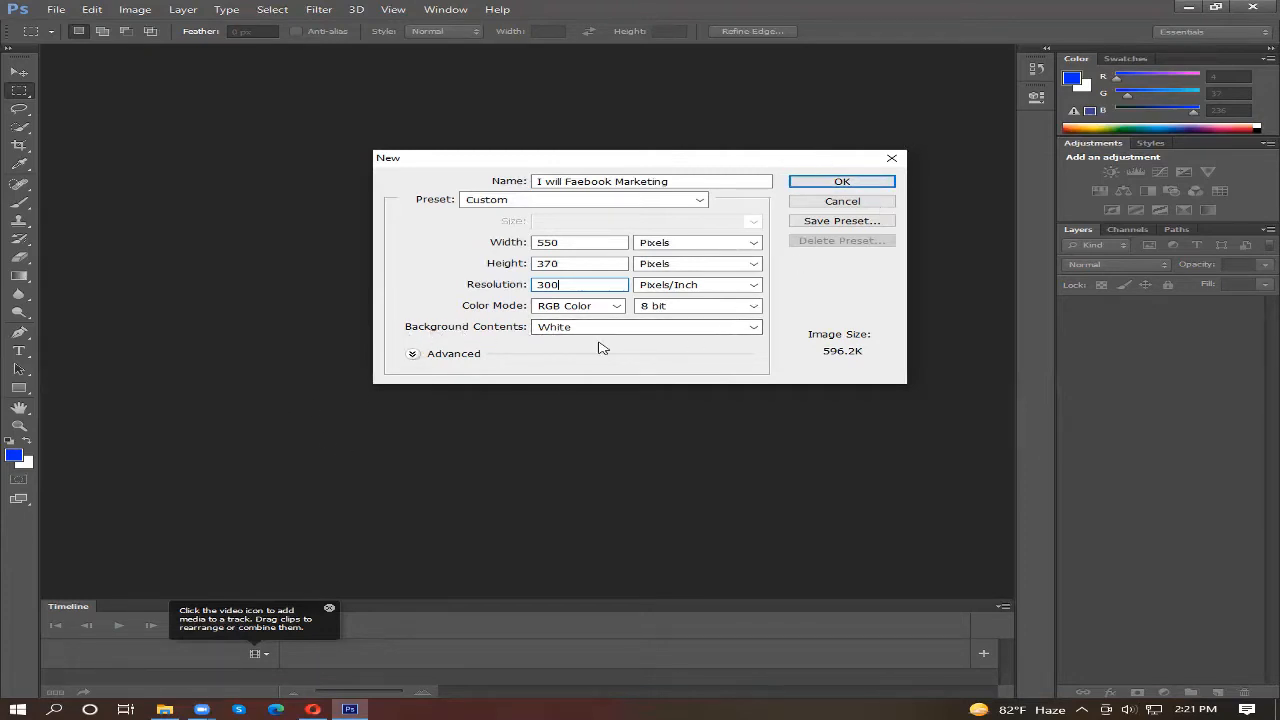
pyautogui.click(857, 181)
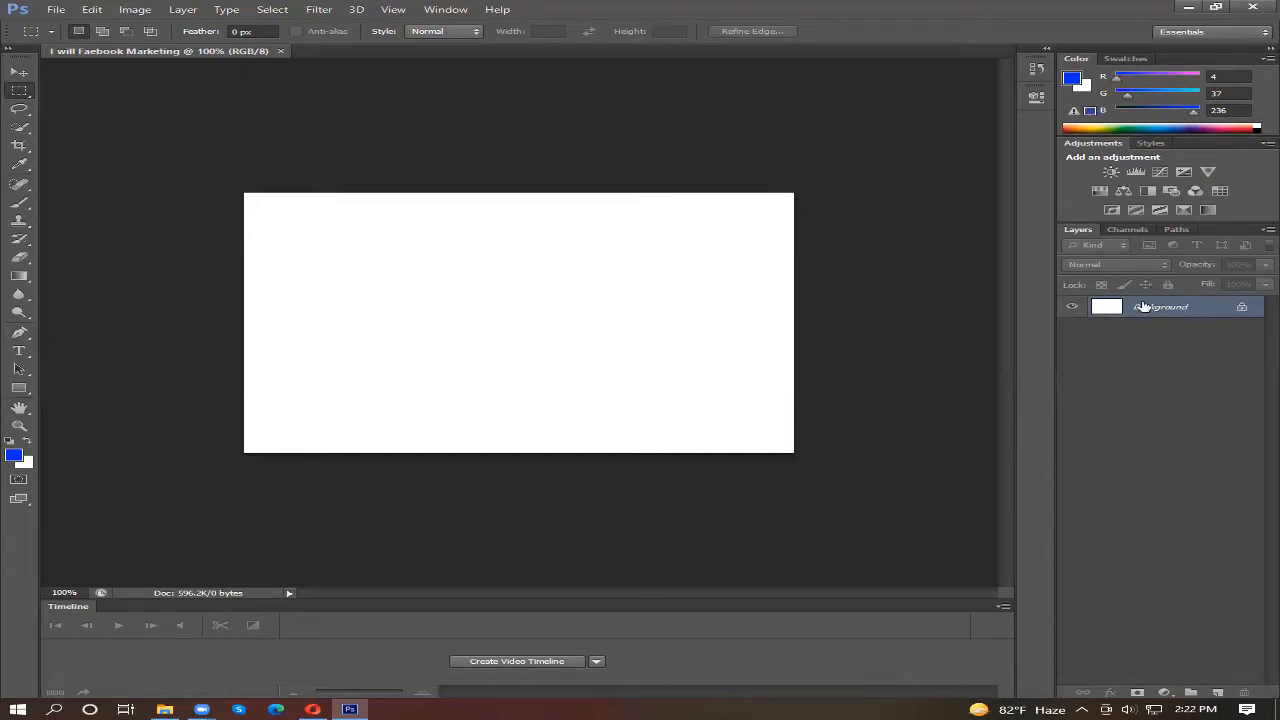
pyautogui.click(1216, 692)
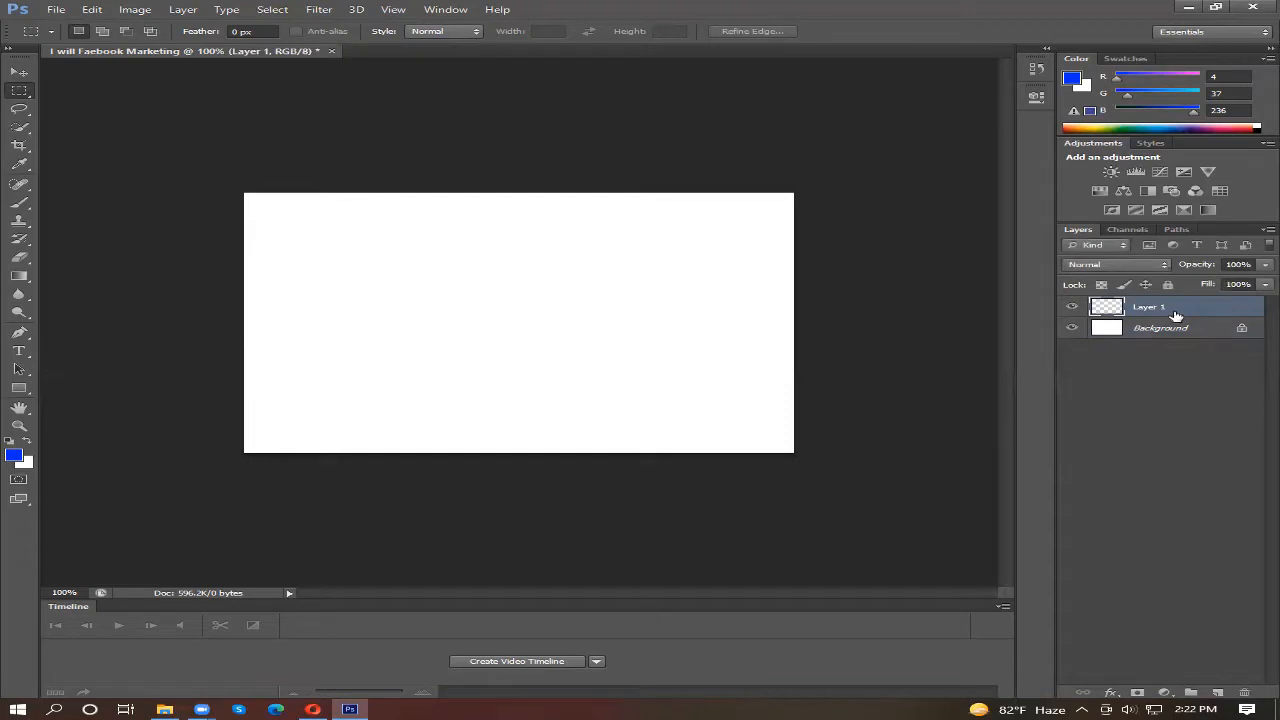
pyautogui.click(1115, 334)
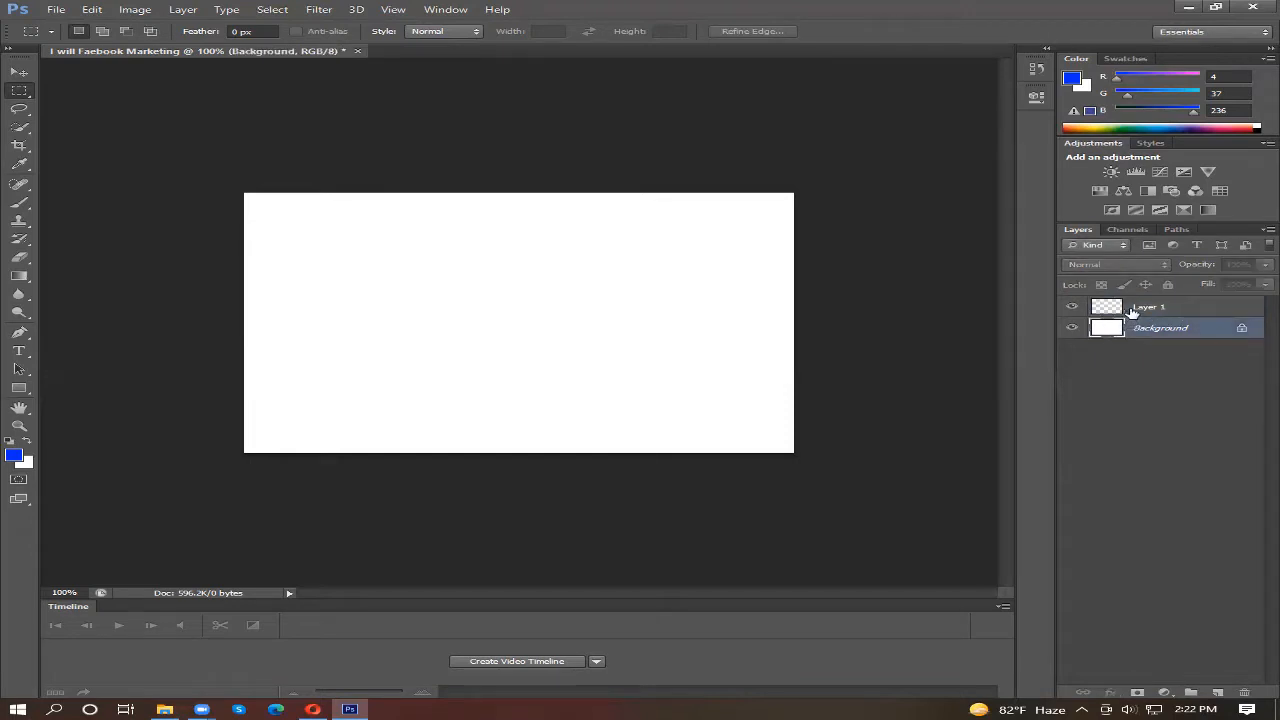
pyautogui.click(1136, 312)
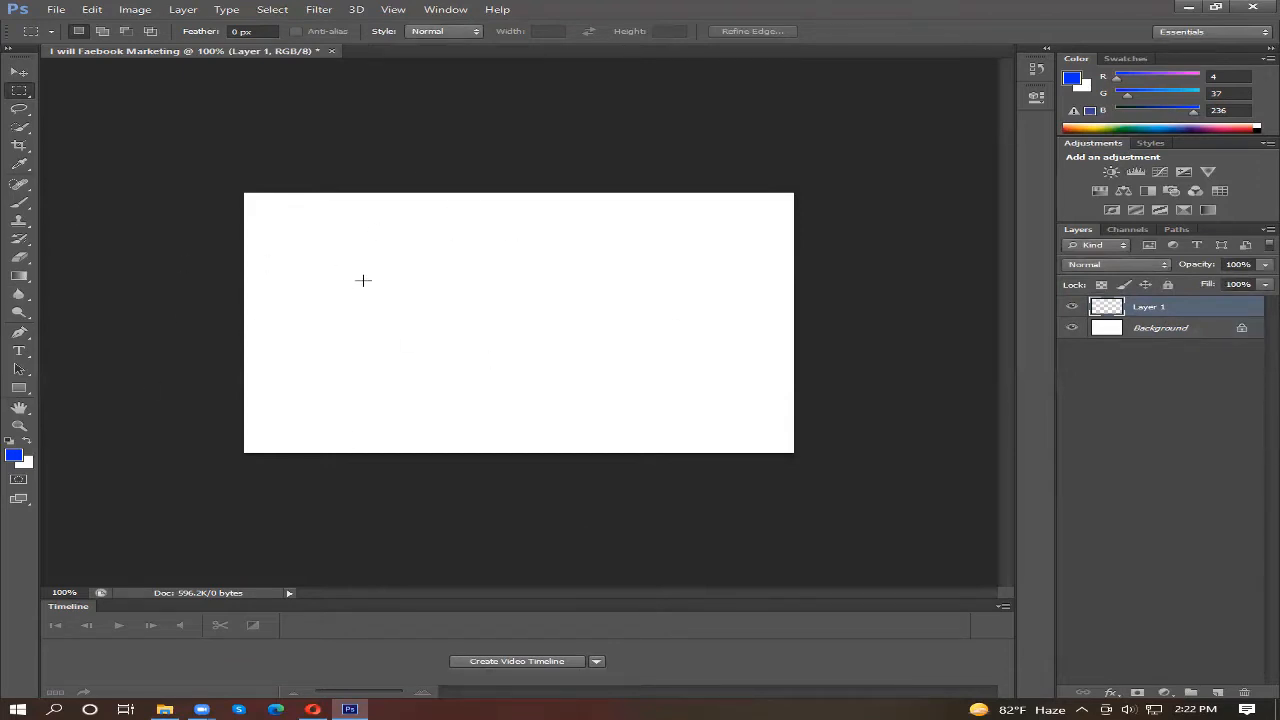
pyautogui.click(1105, 337)
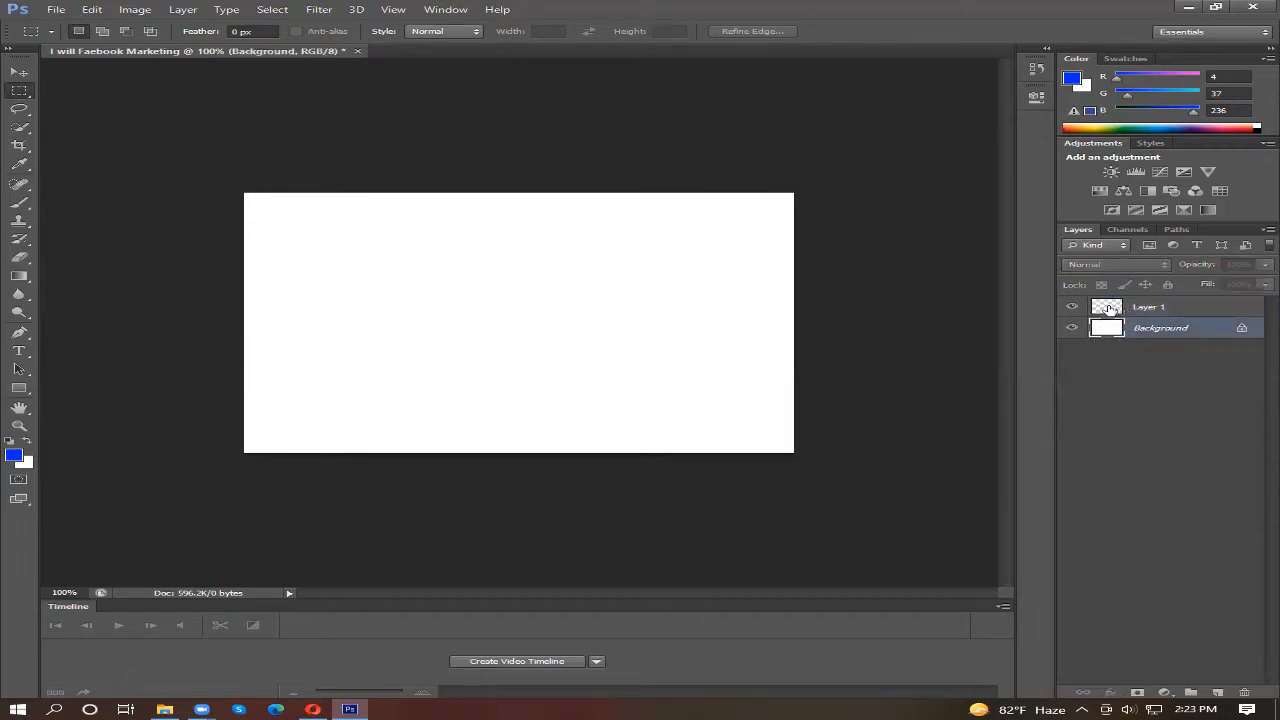
pyautogui.click(1106, 314)
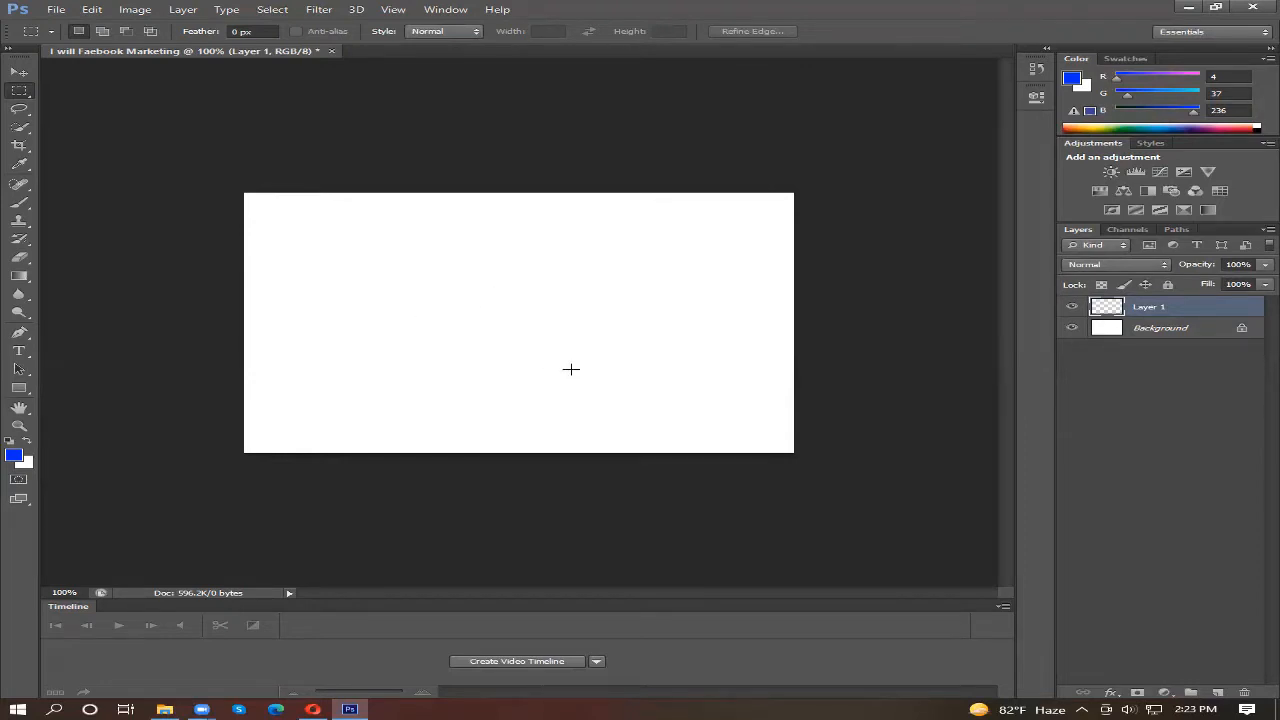
# Step: Set the foreground color to yellow #e7f50c and fill Layer 1 with it
pyautogui.click(14, 455)
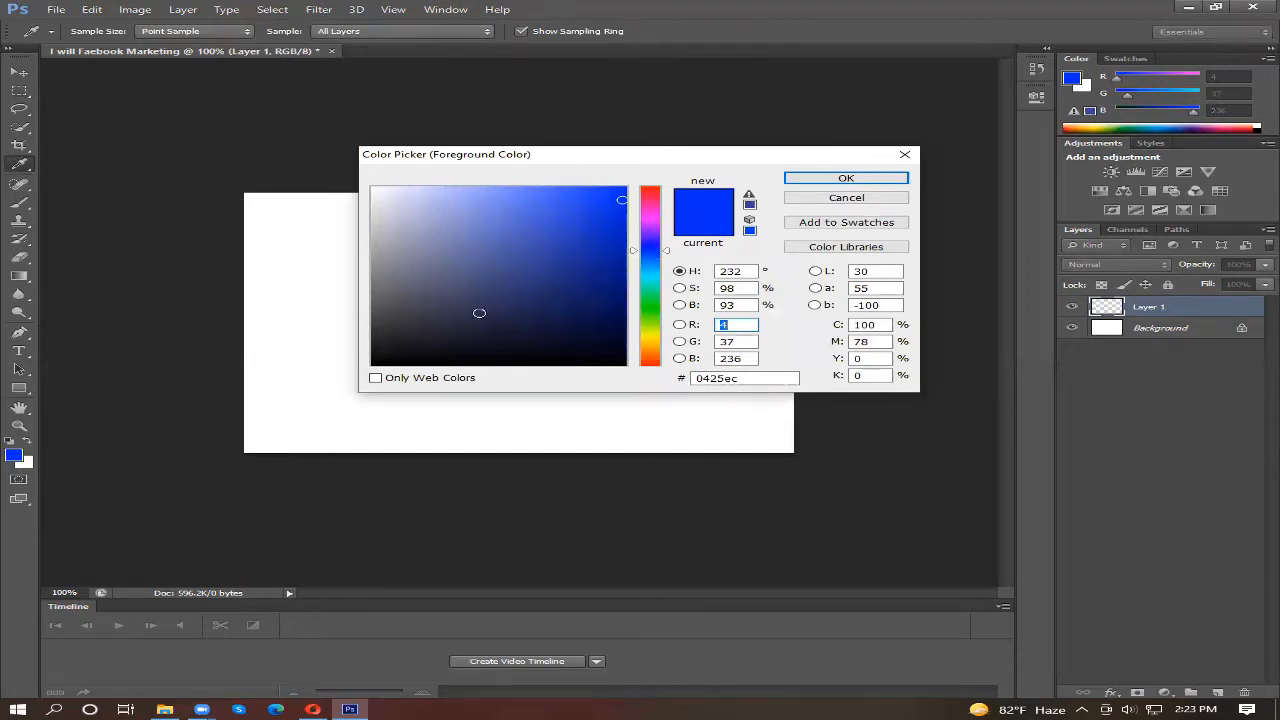
pyautogui.click(650, 298)
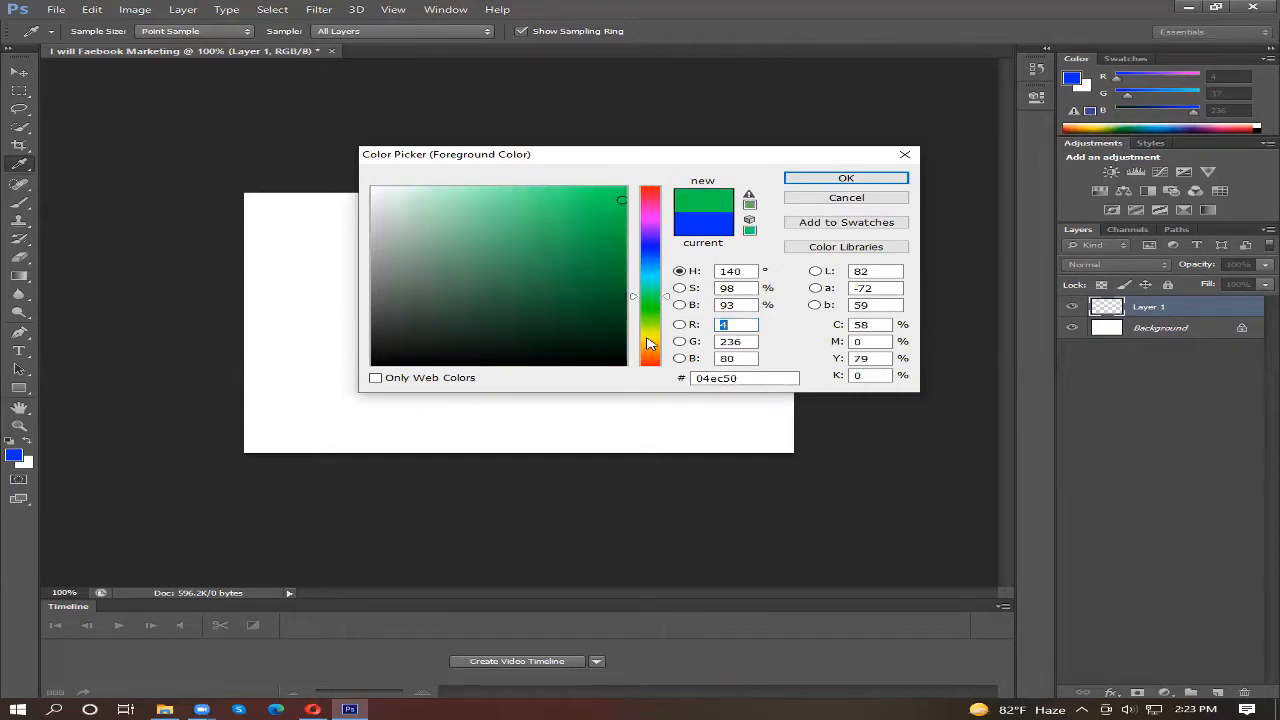
pyautogui.moveTo(647, 338); pyautogui.dragTo(650, 333)
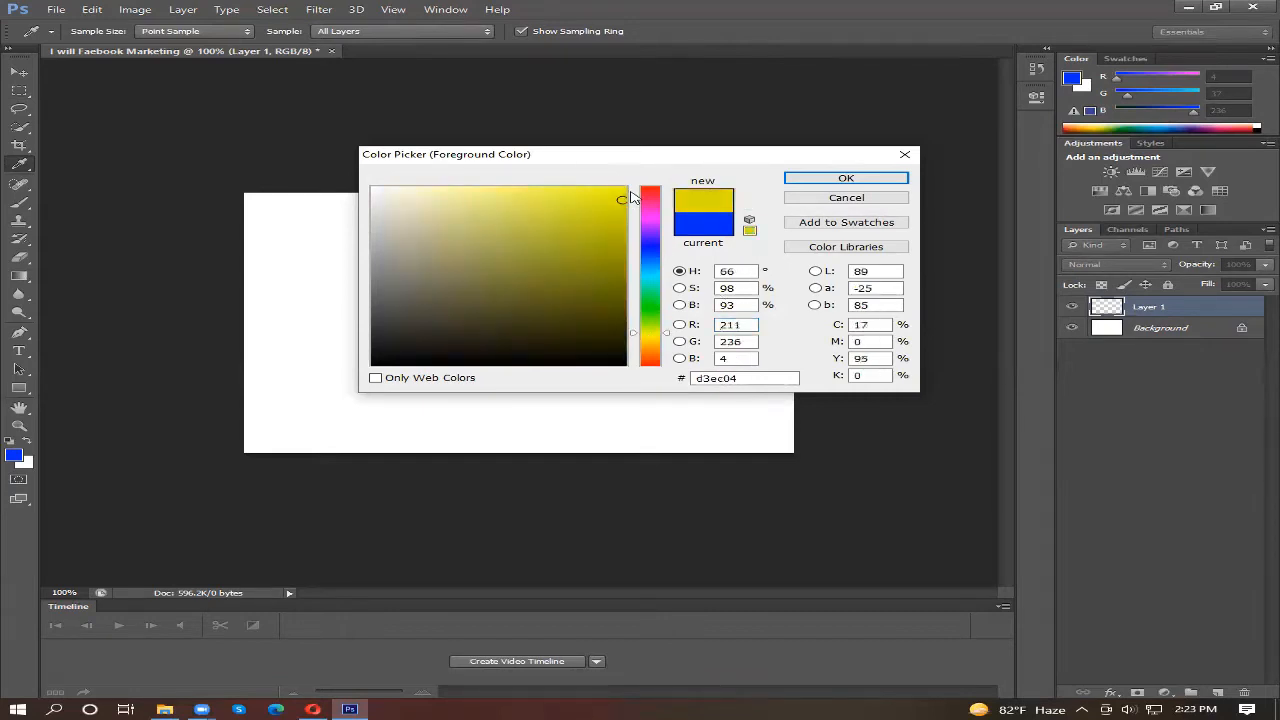
pyautogui.click(645, 333)
pyautogui.moveTo(614, 196)
pyautogui.mouseDown()
pyautogui.moveTo(568, 245)
pyautogui.moveTo(491, 286)
pyautogui.moveTo(507, 272)
pyautogui.mouseUp()
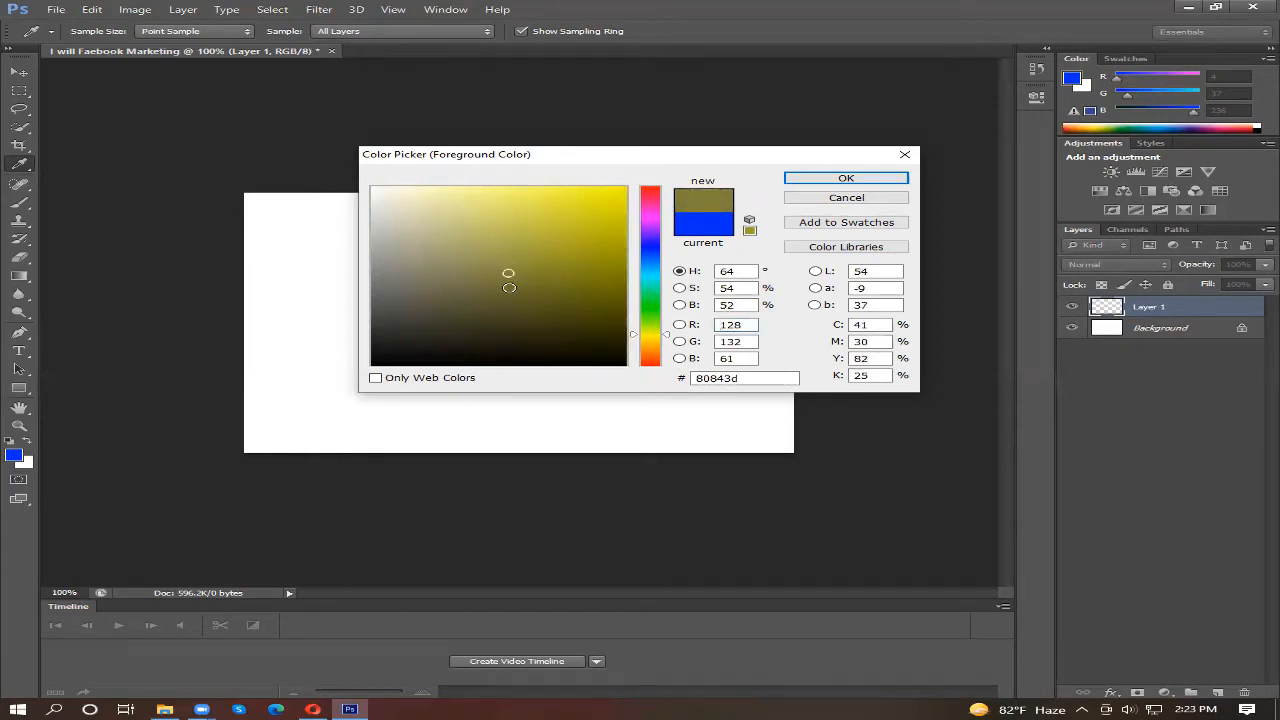
pyautogui.click(525, 263)
pyautogui.moveTo(525, 263); pyautogui.dragTo(613, 193)
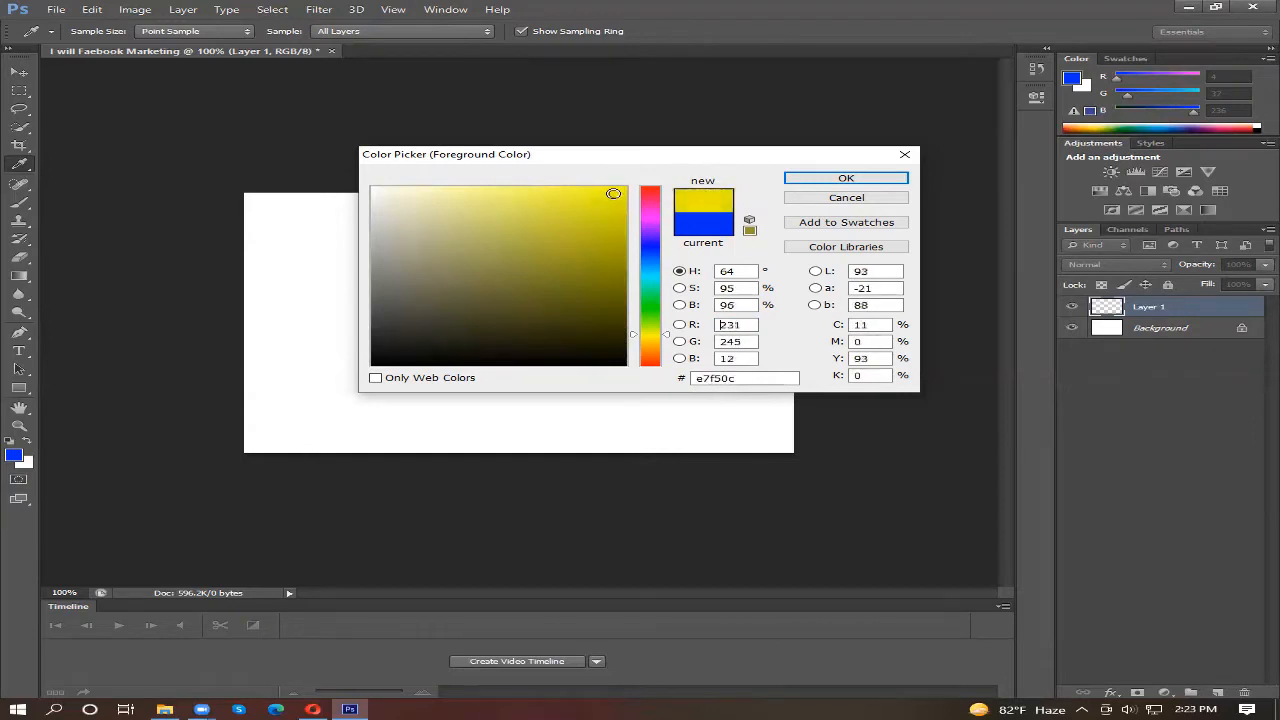
pyautogui.click(845, 180)
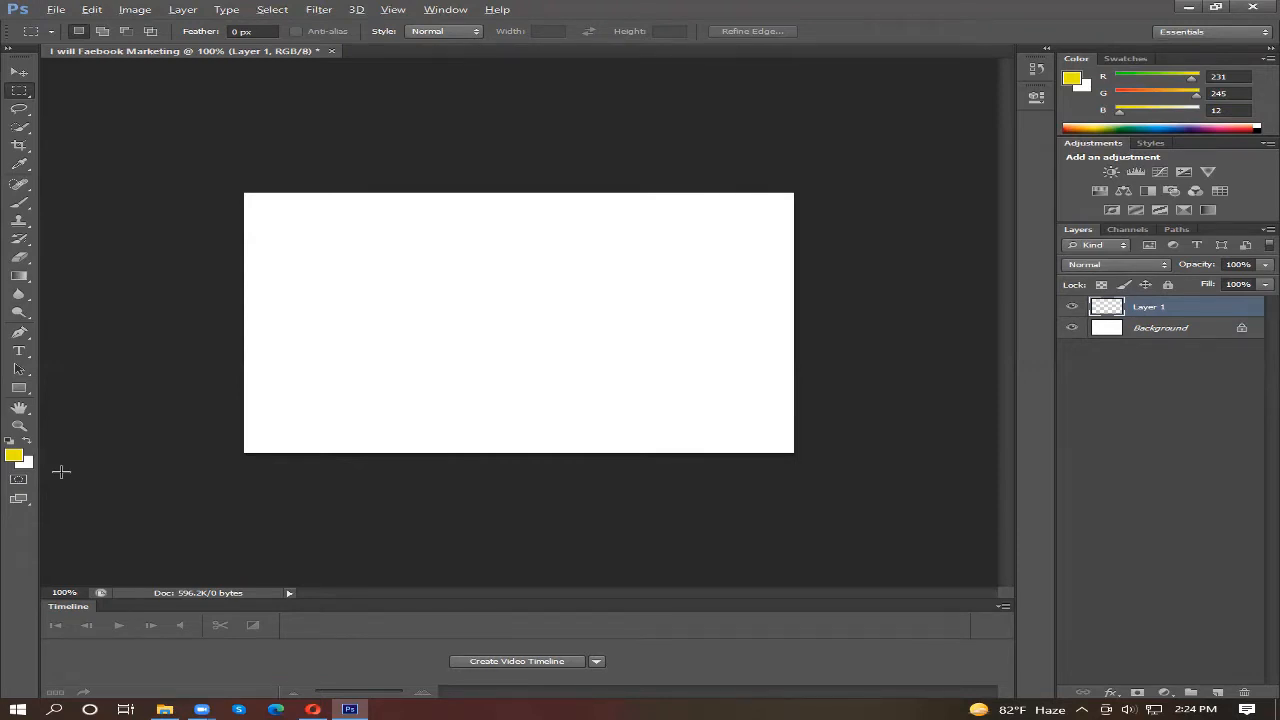
pyautogui.hotkey('alt', 'BackSpace')
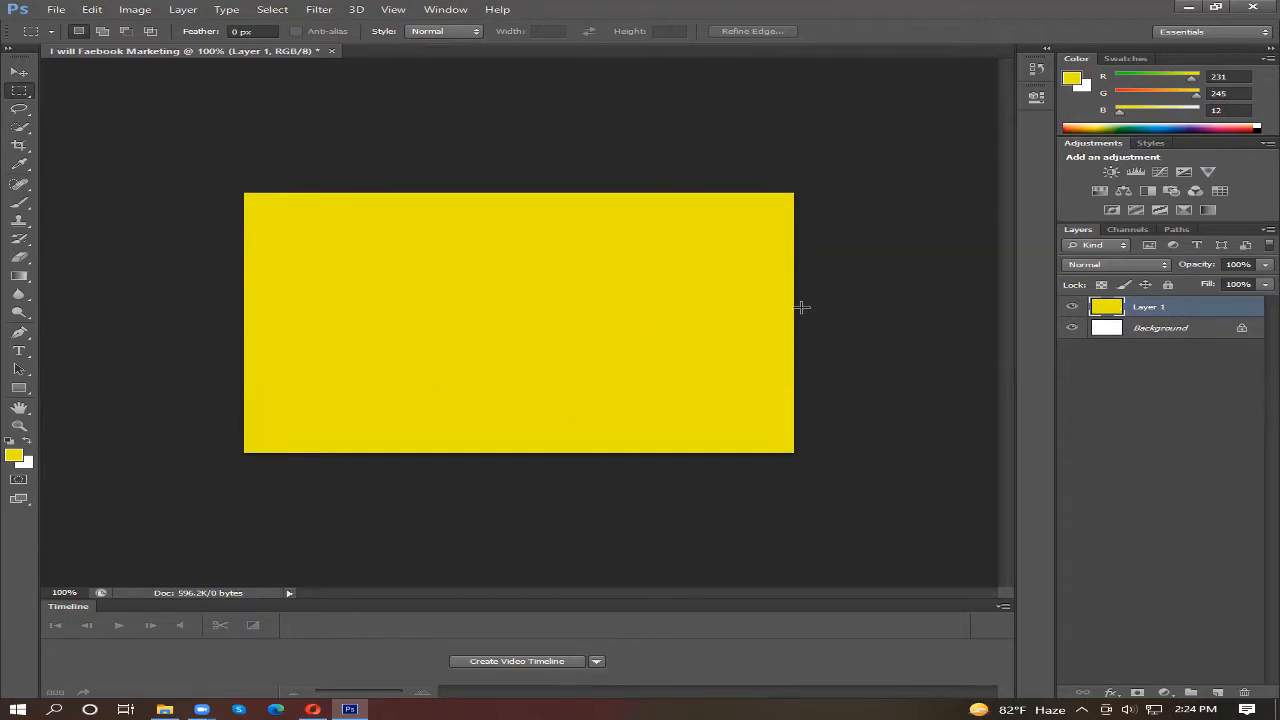
pyautogui.click(1133, 330)
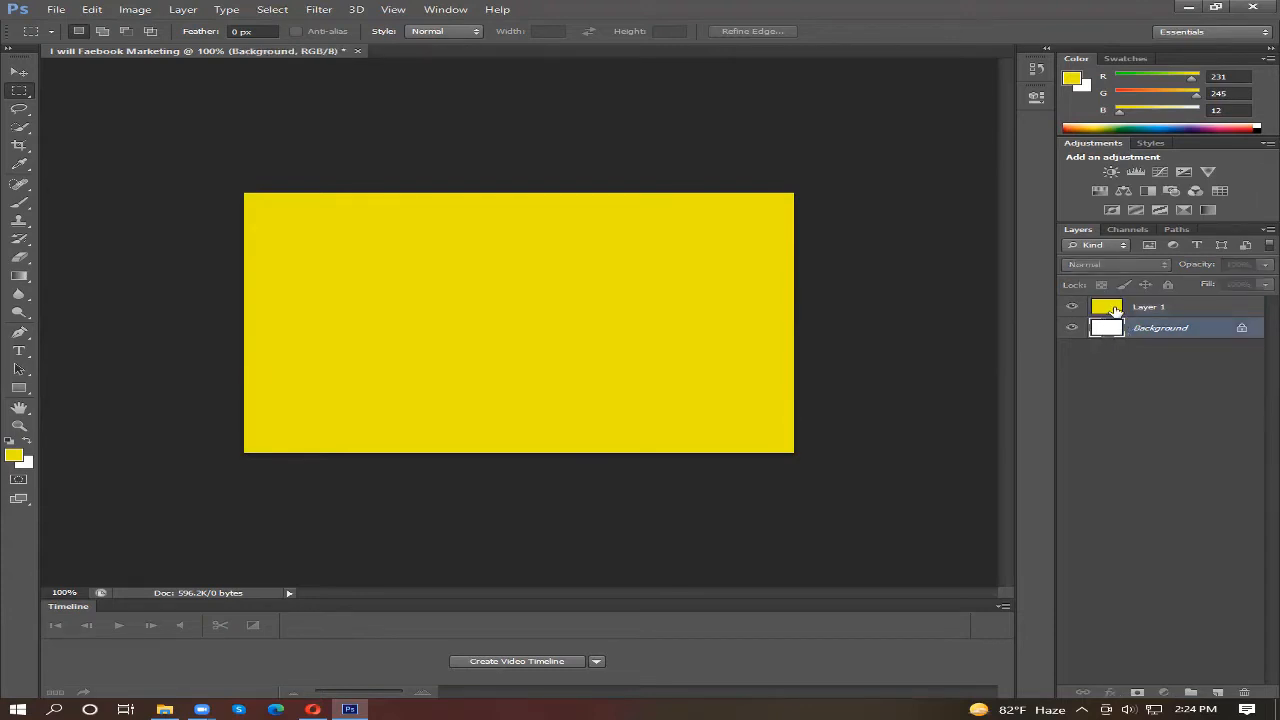
pyautogui.click(1106, 308)
pyautogui.click(1111, 331)
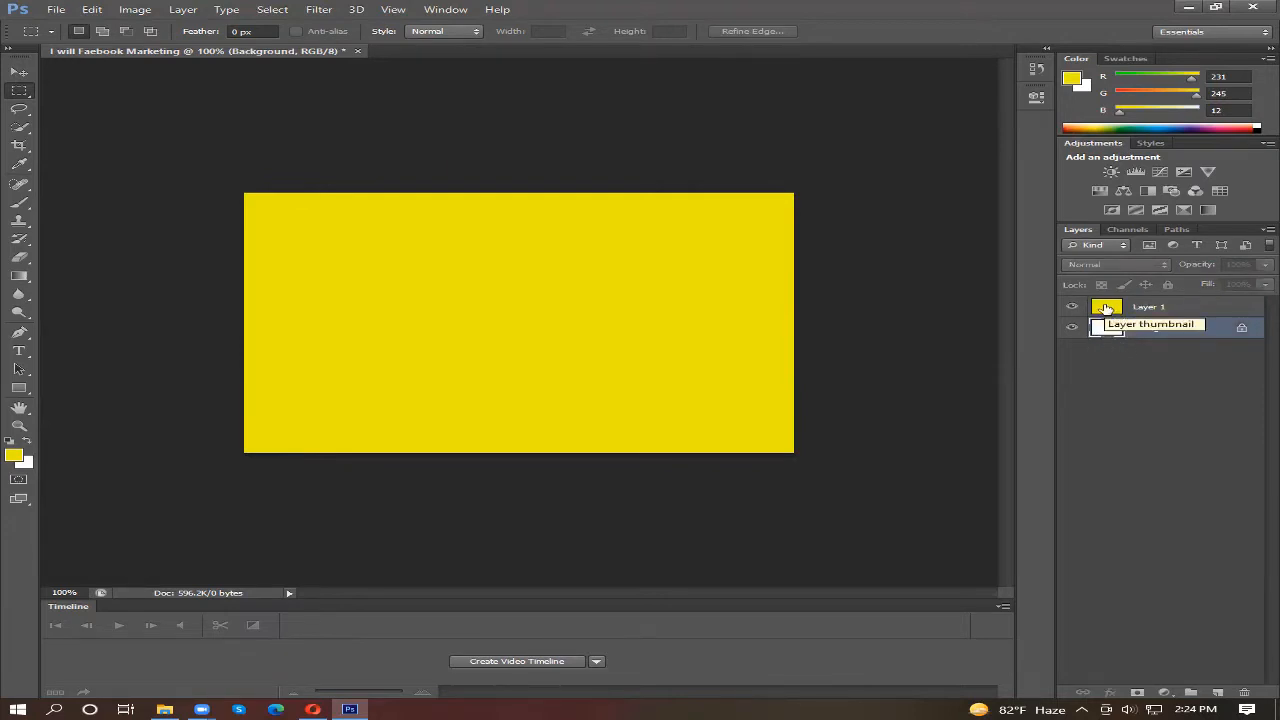
pyautogui.click(1106, 308)
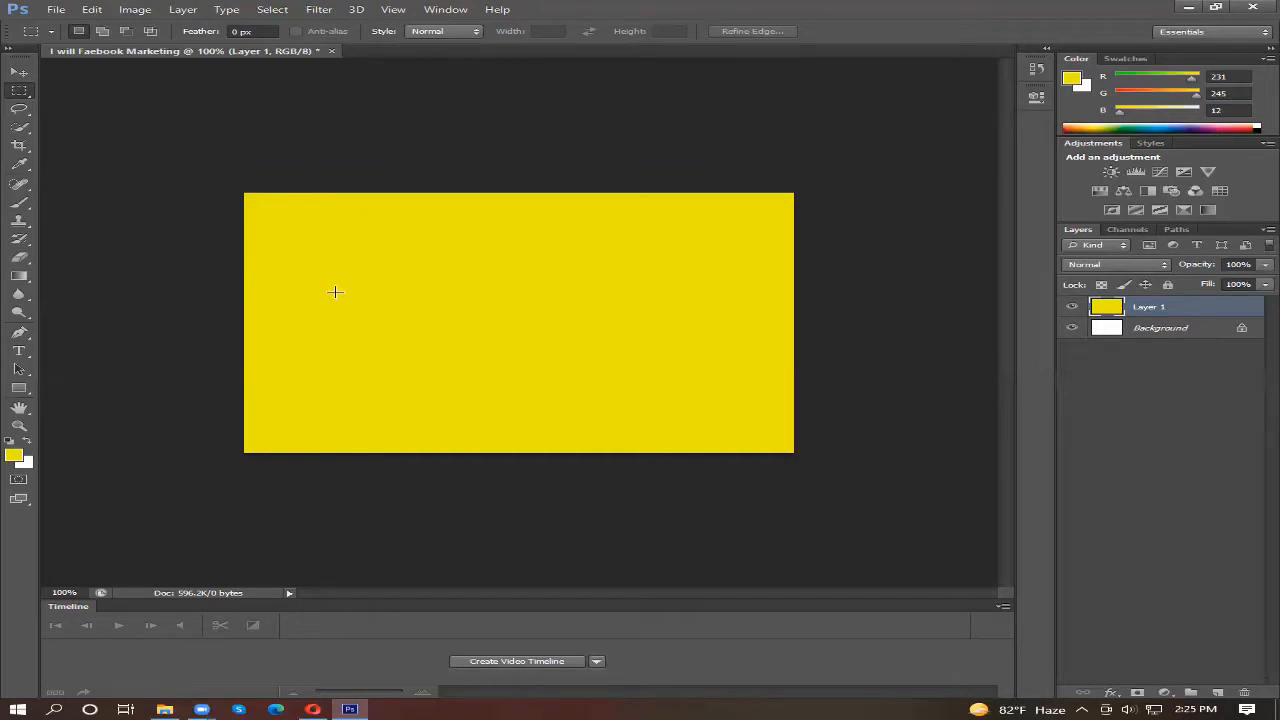
# Step: Change the foreground color to blue #110cf5 and fill Layer 1 with it
pyautogui.click(13, 455)
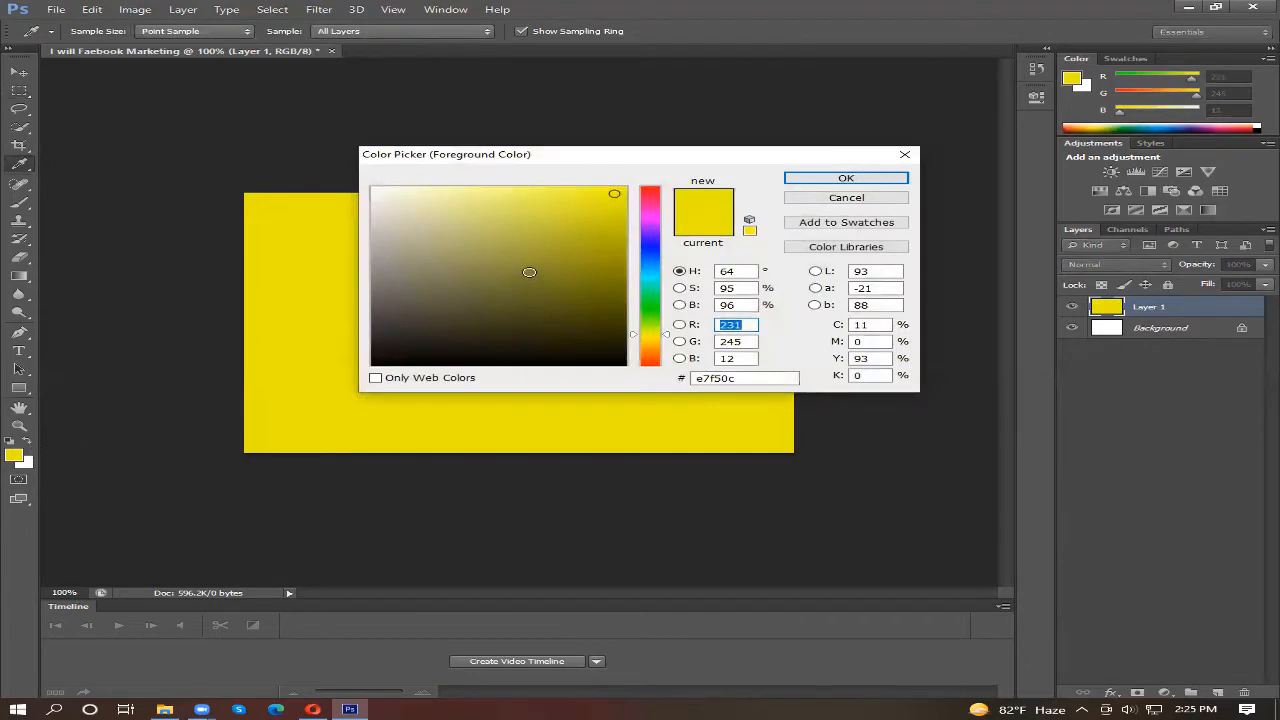
pyautogui.click(650, 249)
pyautogui.click(645, 280)
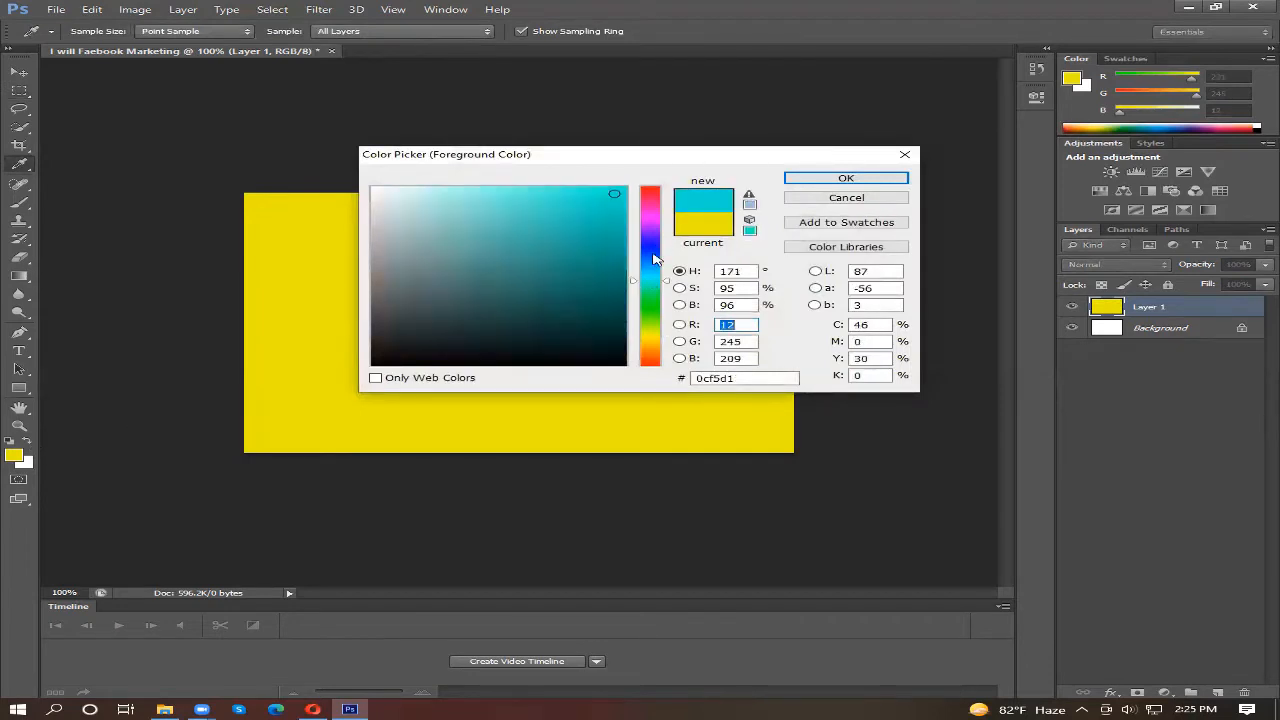
pyautogui.click(655, 246)
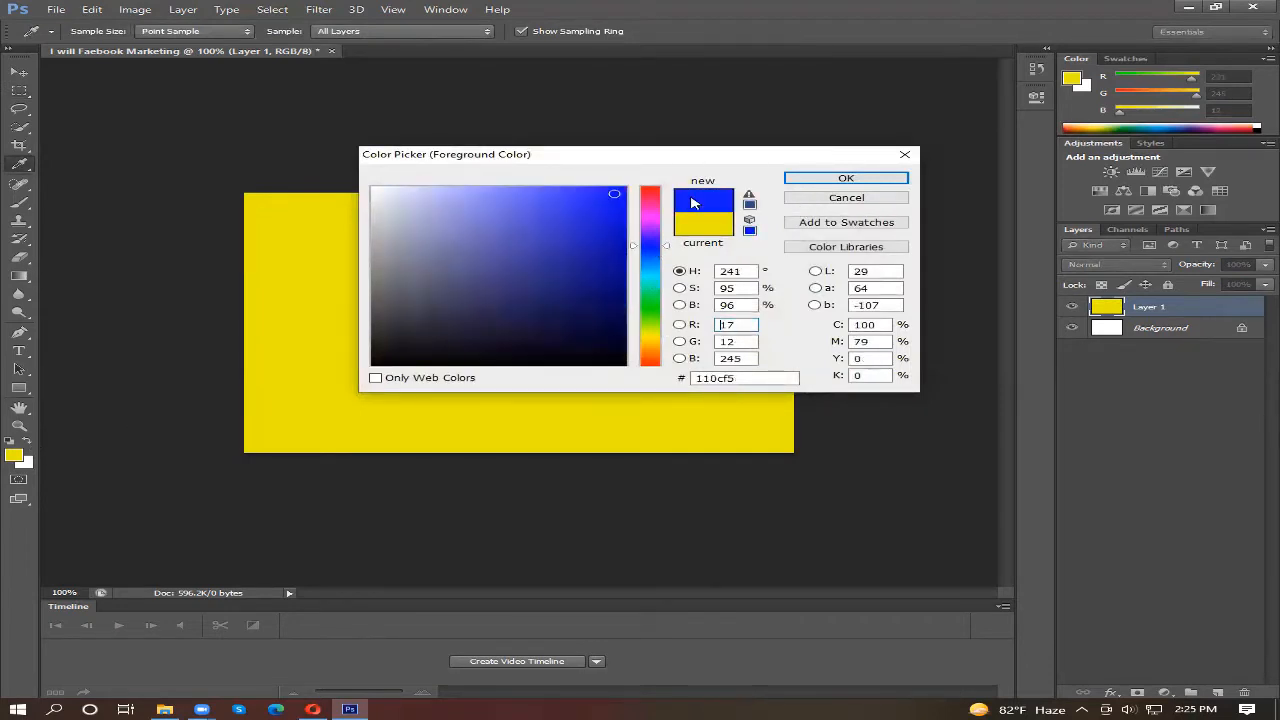
pyautogui.click(845, 179)
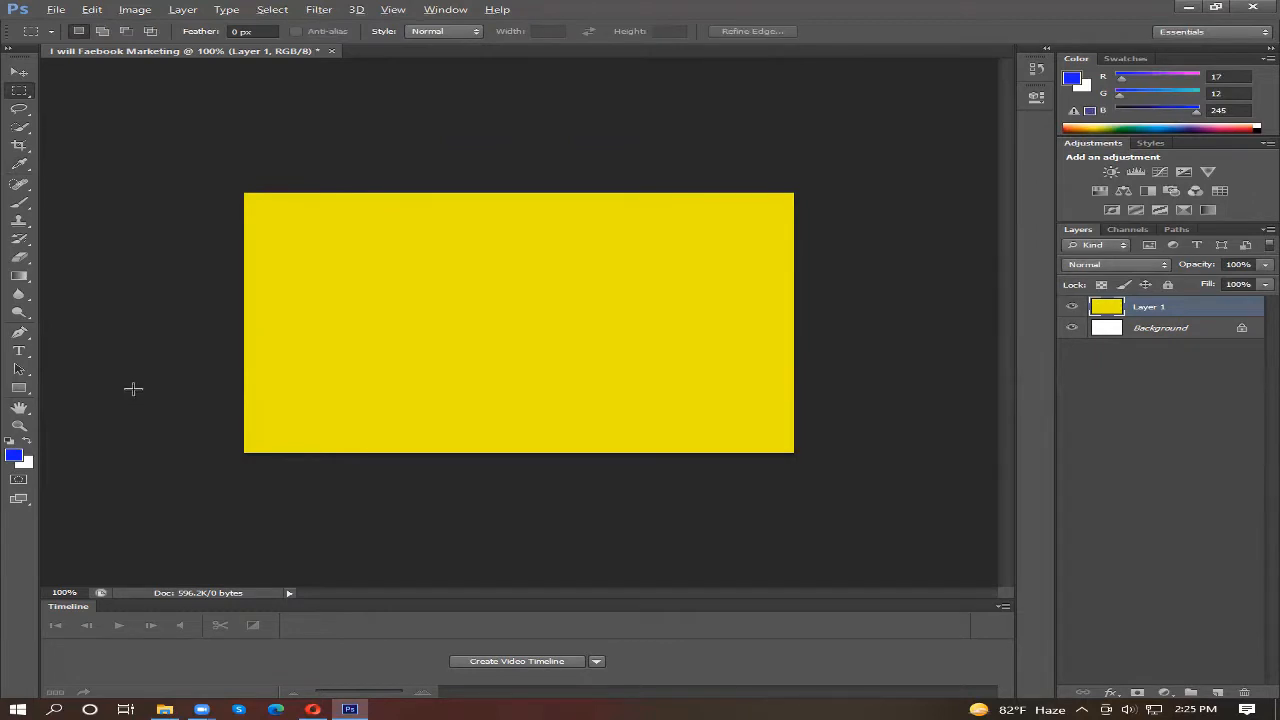
pyautogui.hotkey('alt', 'BackSpace')
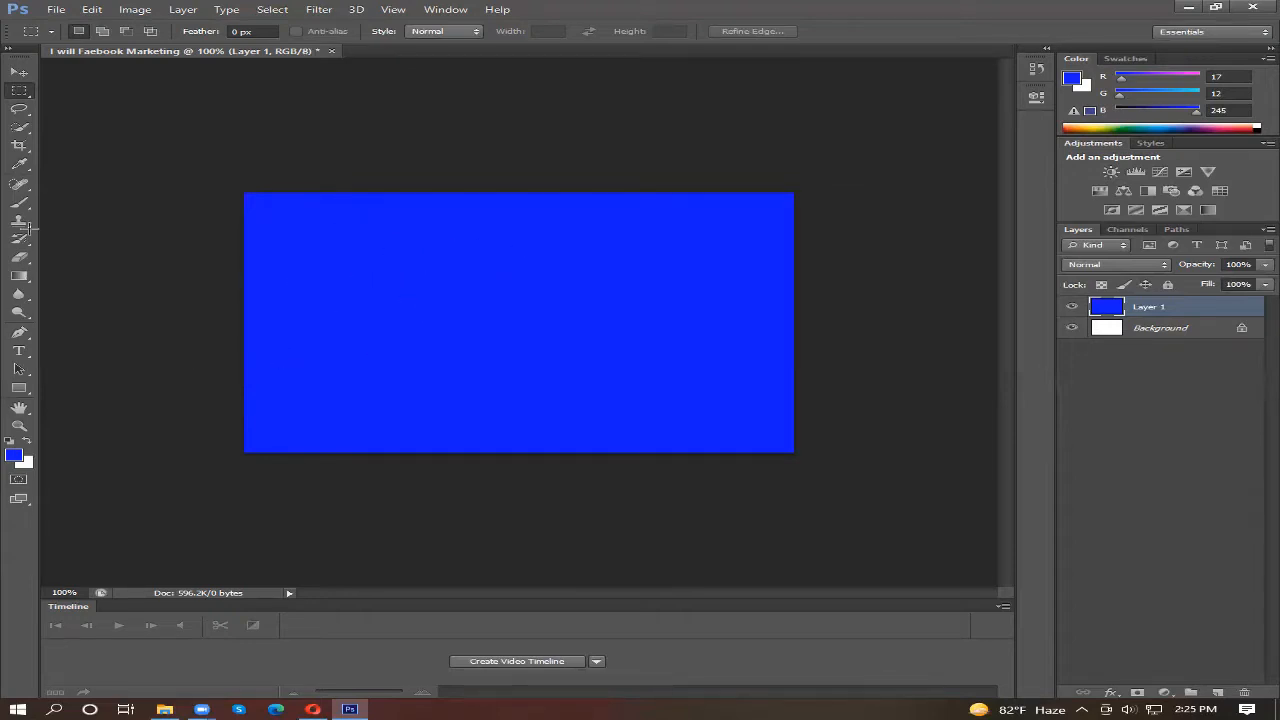
# Step: Add the horizontal text "facebook marketing" in 12 pt Tahoma and move it near the top of the blue canvas
pyautogui.click(24, 357)
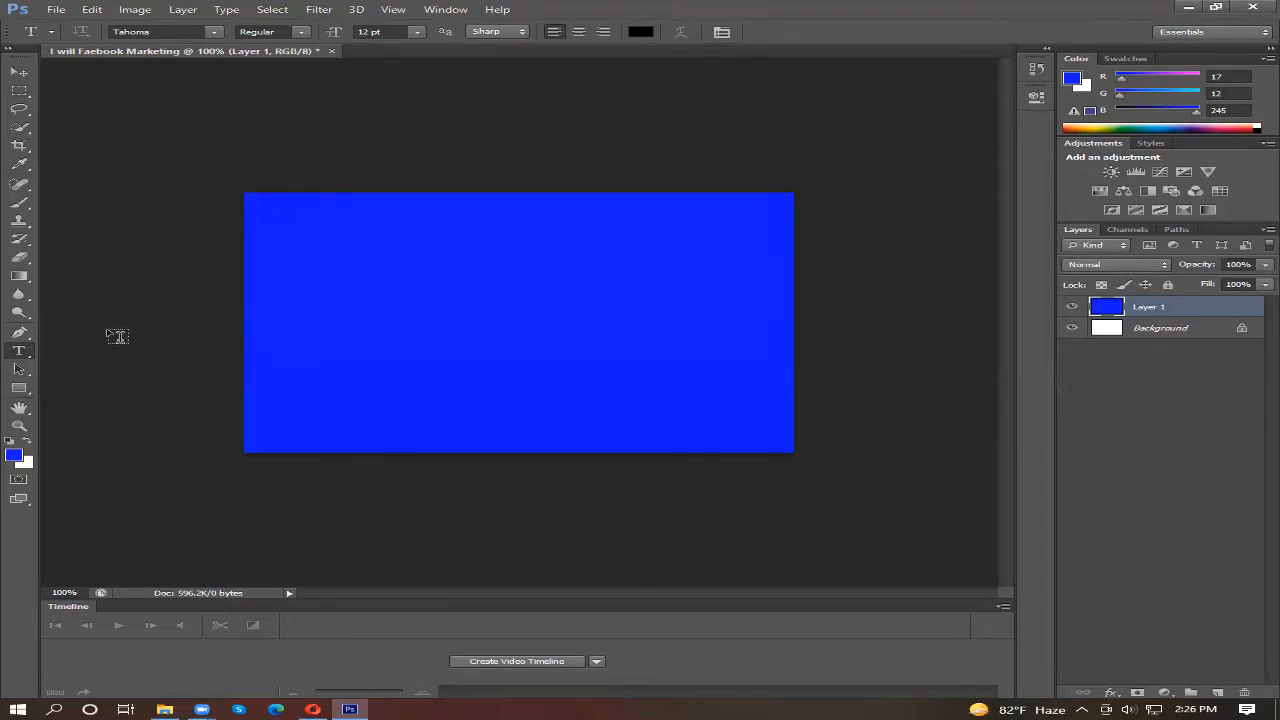
pyautogui.click(18, 73)
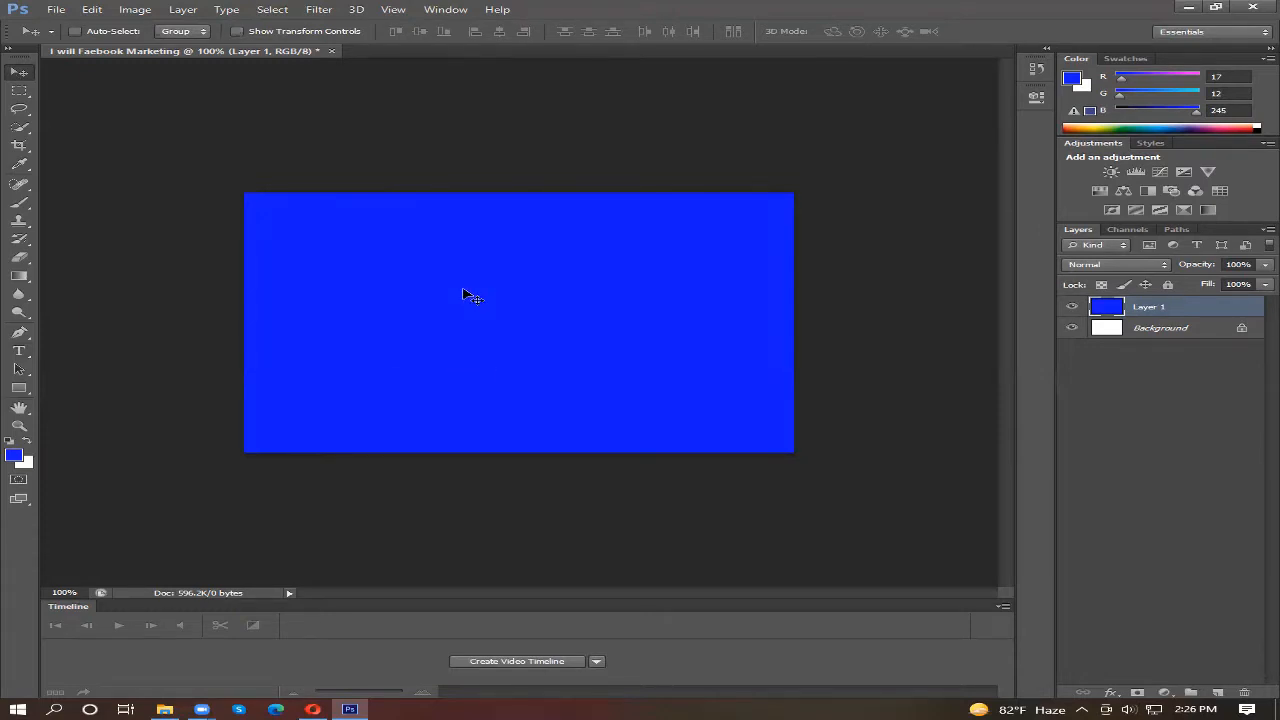
pyautogui.click(18, 353)
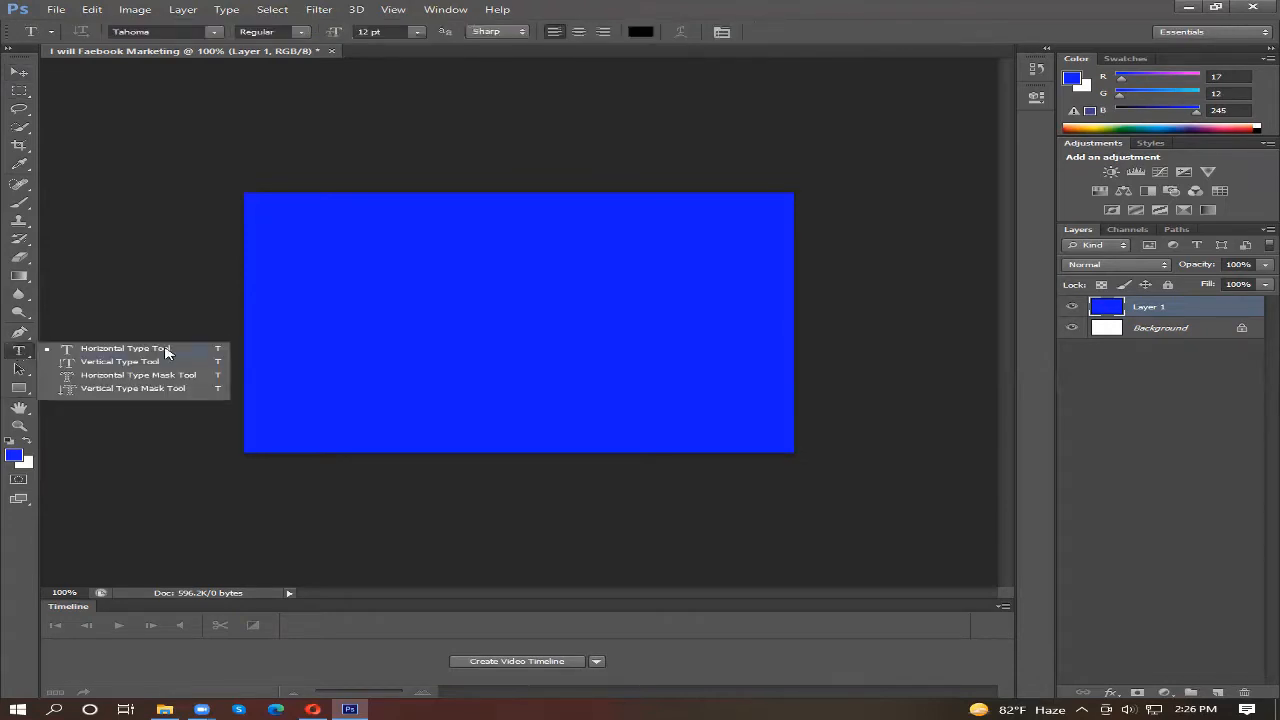
pyautogui.click(482, 304)
pyautogui.click(472, 298)
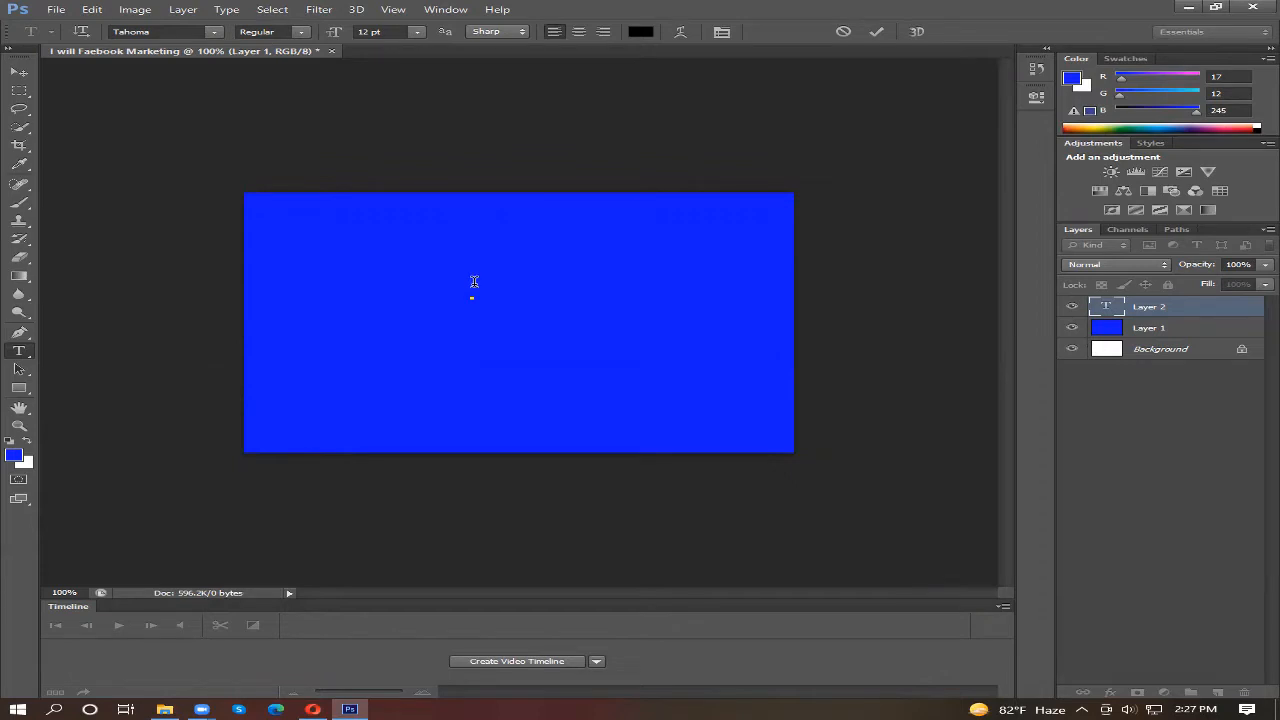
pyautogui.write('face')
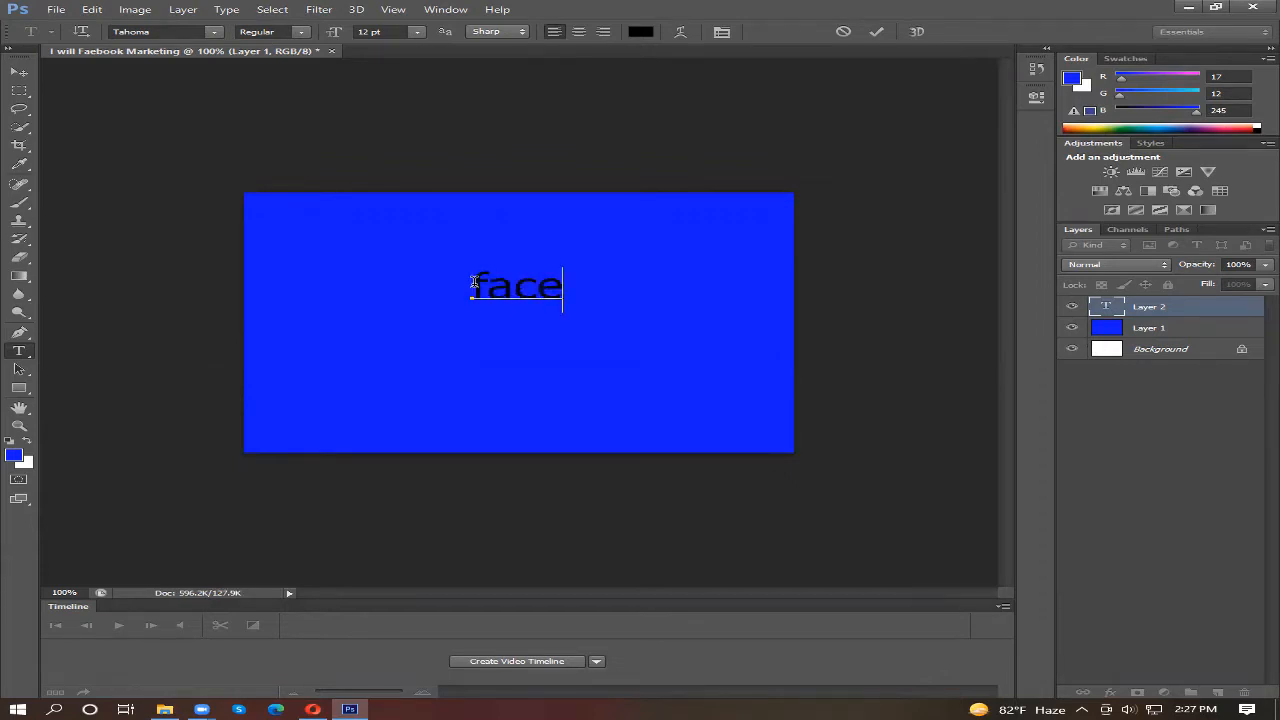
pyautogui.write('book')
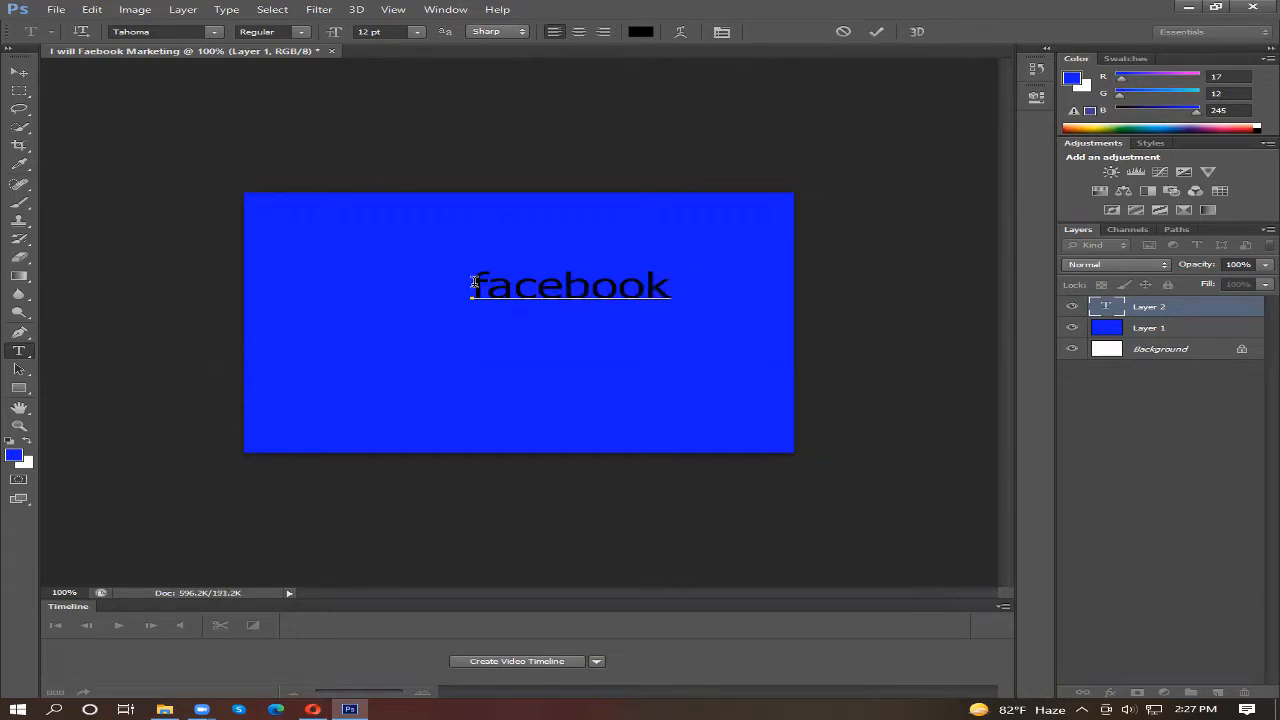
pyautogui.write(' mark')
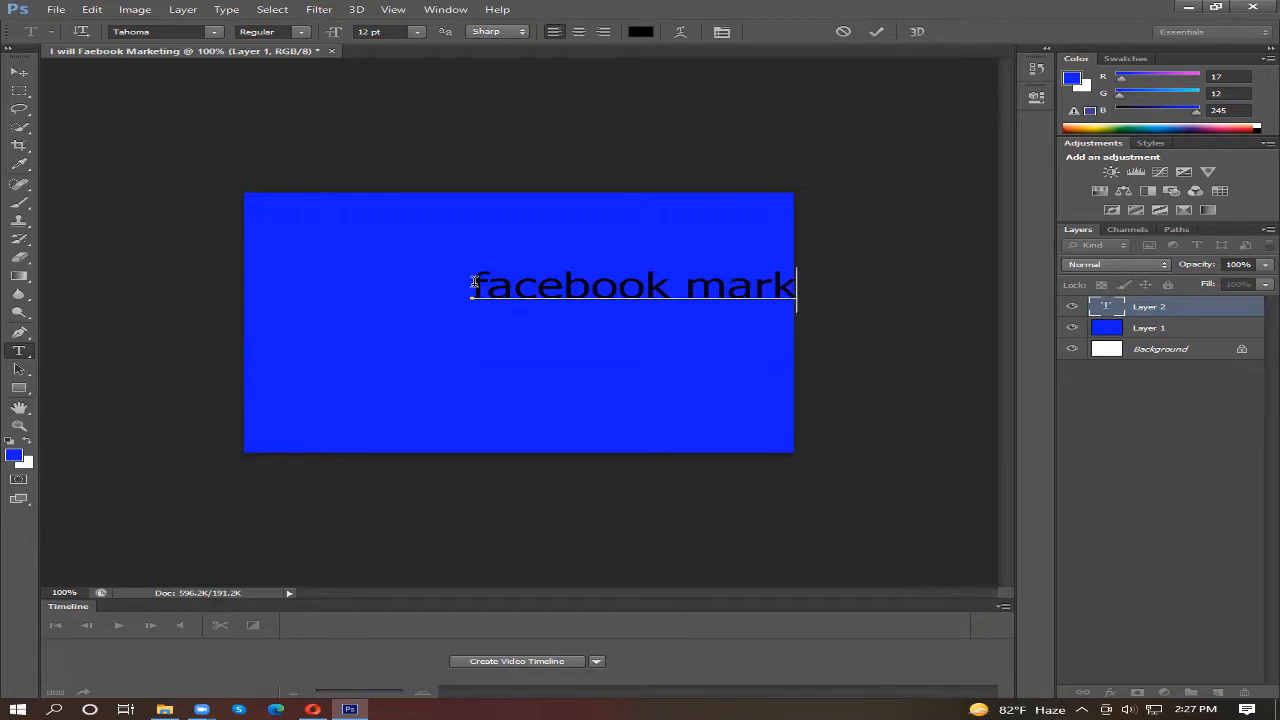
pyautogui.write('etng')
pyautogui.click(19, 73)
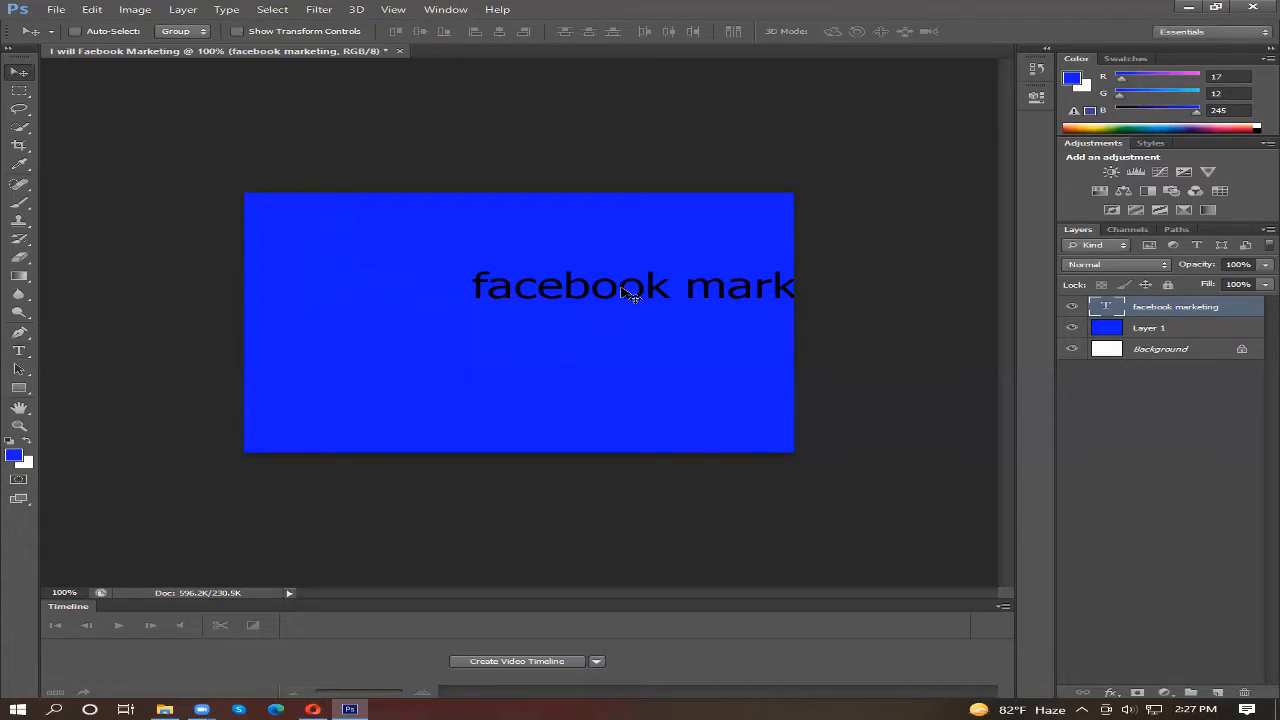
pyautogui.moveTo(631, 297); pyautogui.dragTo(446, 246)
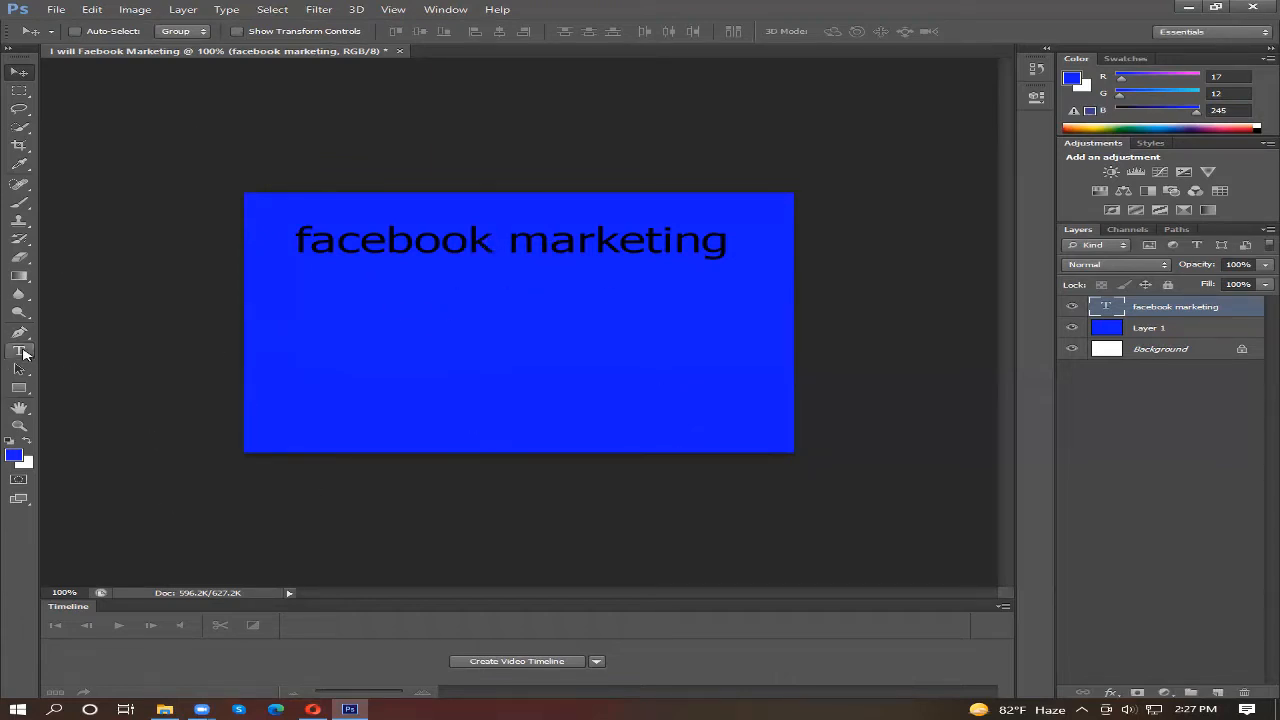
# Step: Change the color of the whole "facebook marketing" text to off-white #f8f0f0
pyautogui.click(19, 352)
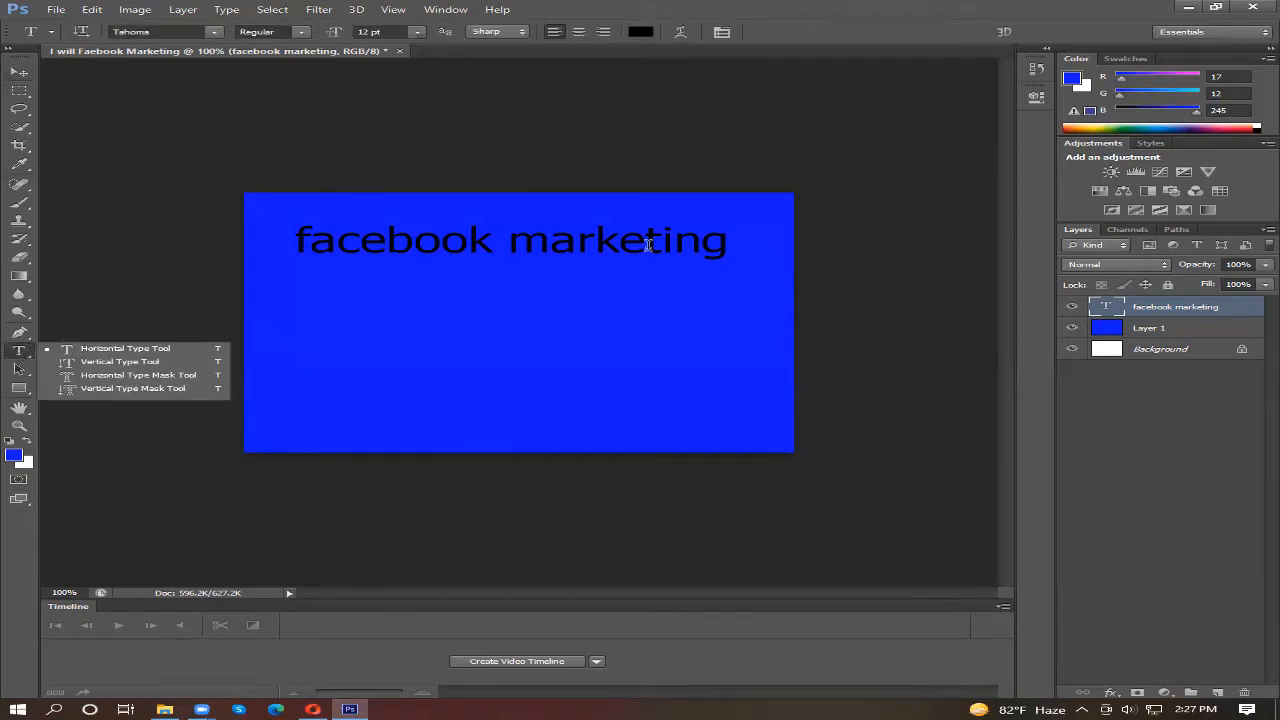
pyautogui.click(518, 244)
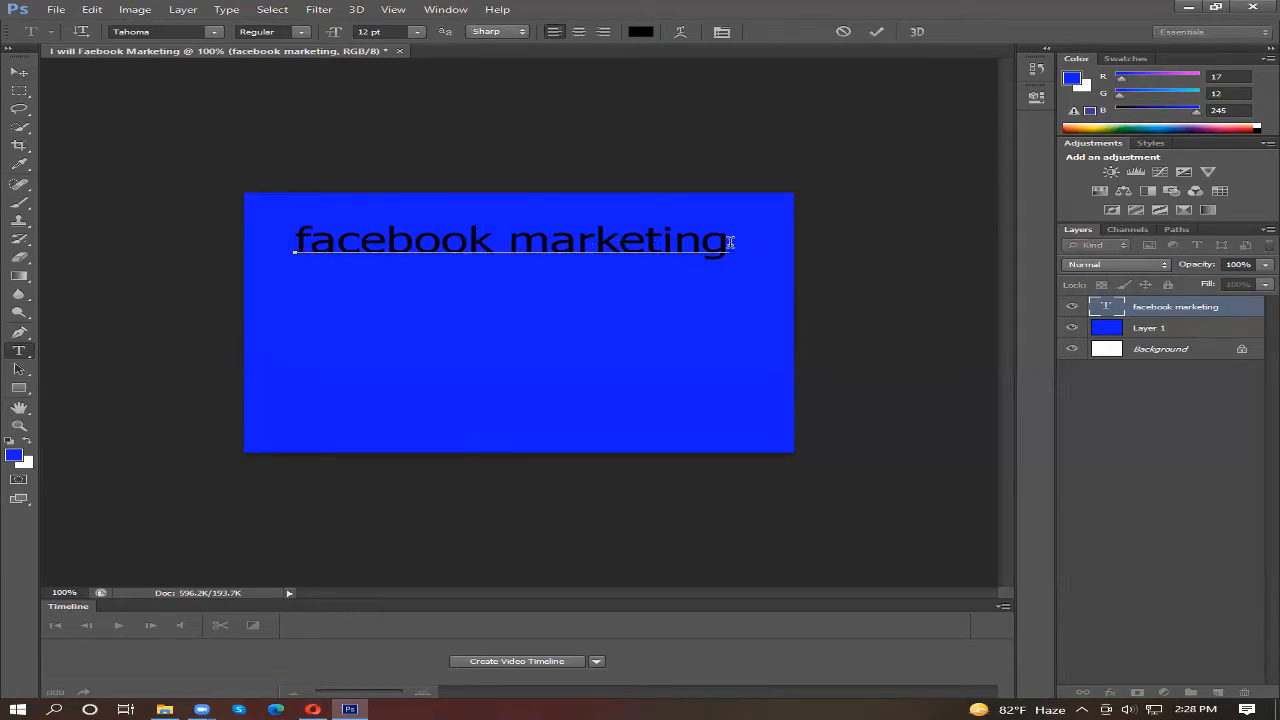
pyautogui.moveTo(731, 241); pyautogui.dragTo(298, 224)
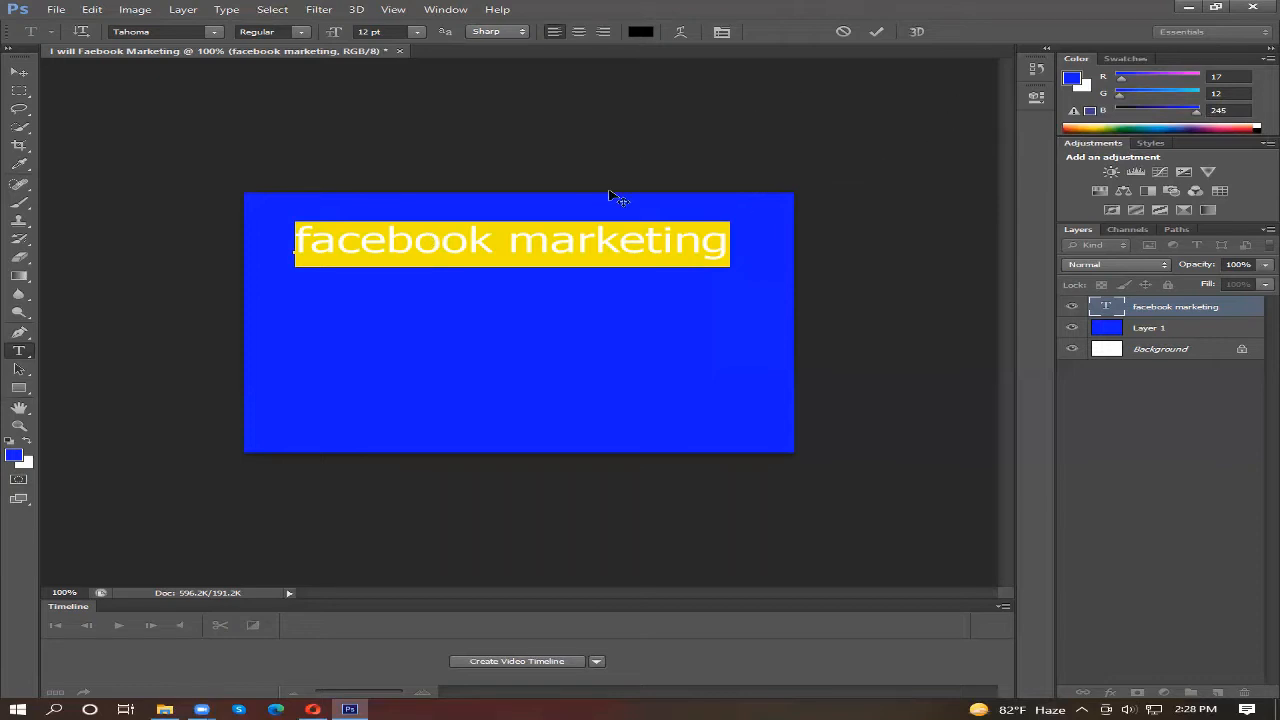
pyautogui.click(641, 33)
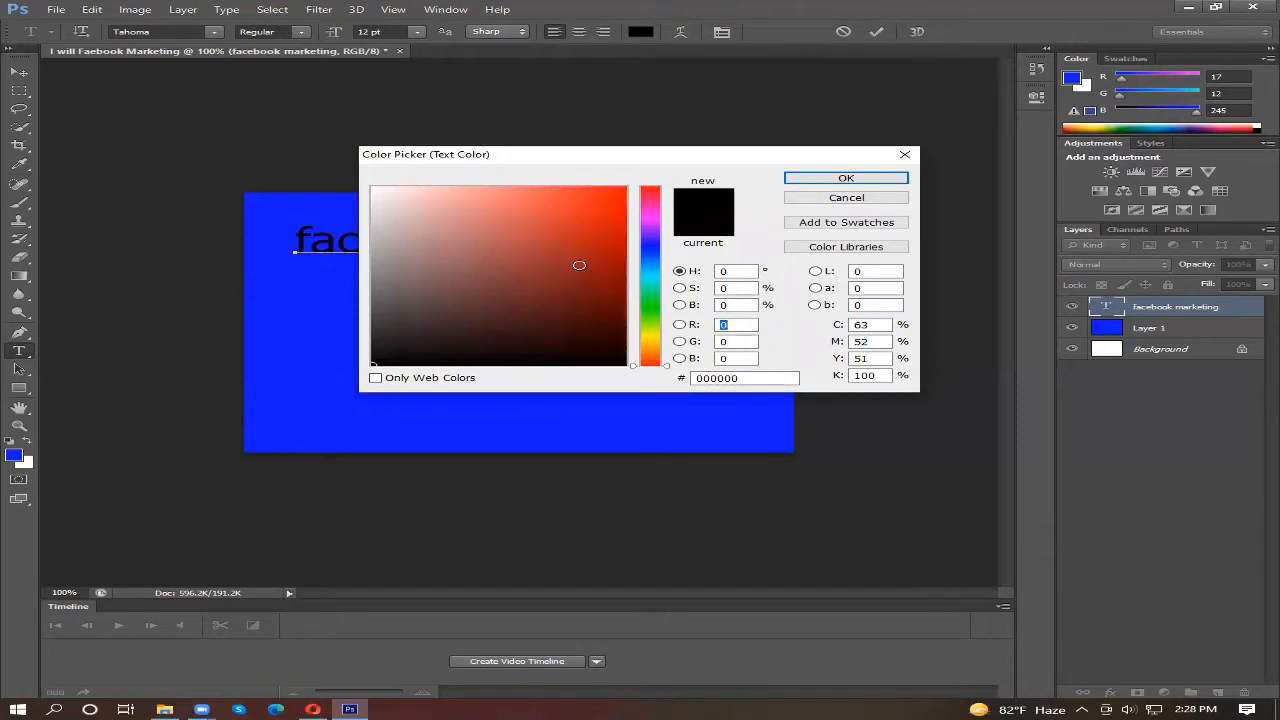
pyautogui.click(615, 197)
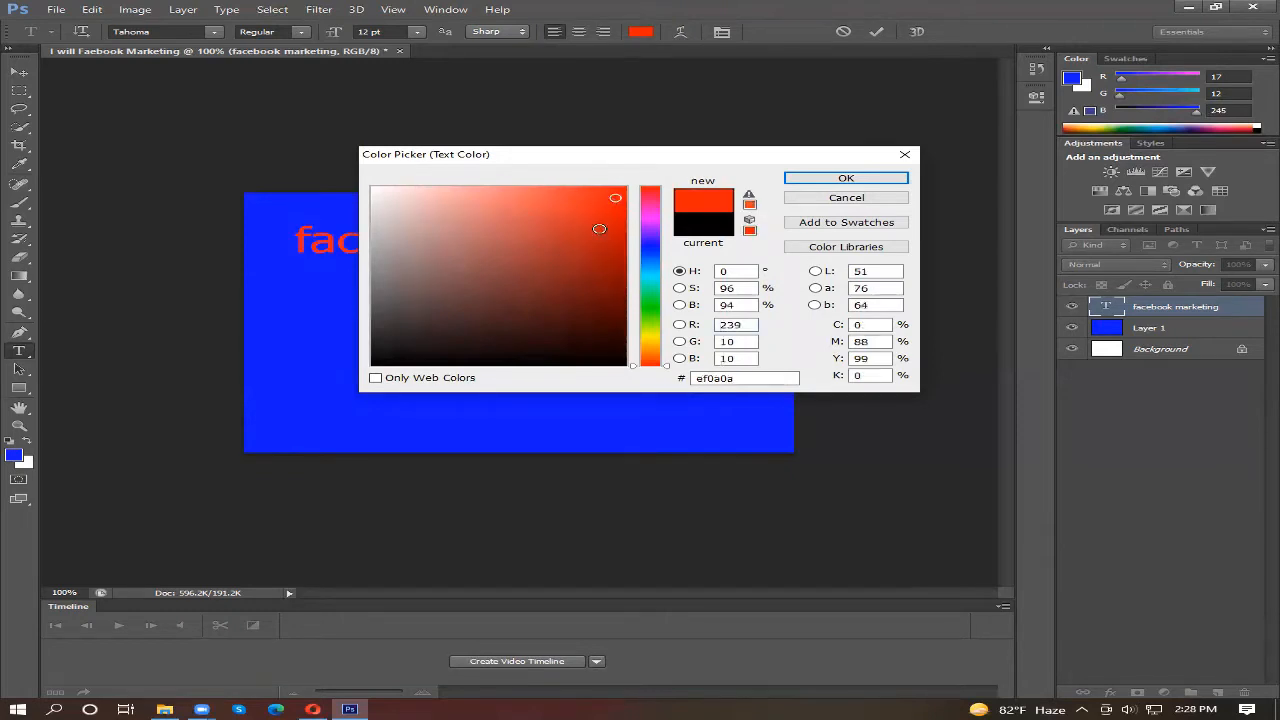
pyautogui.click(611, 216)
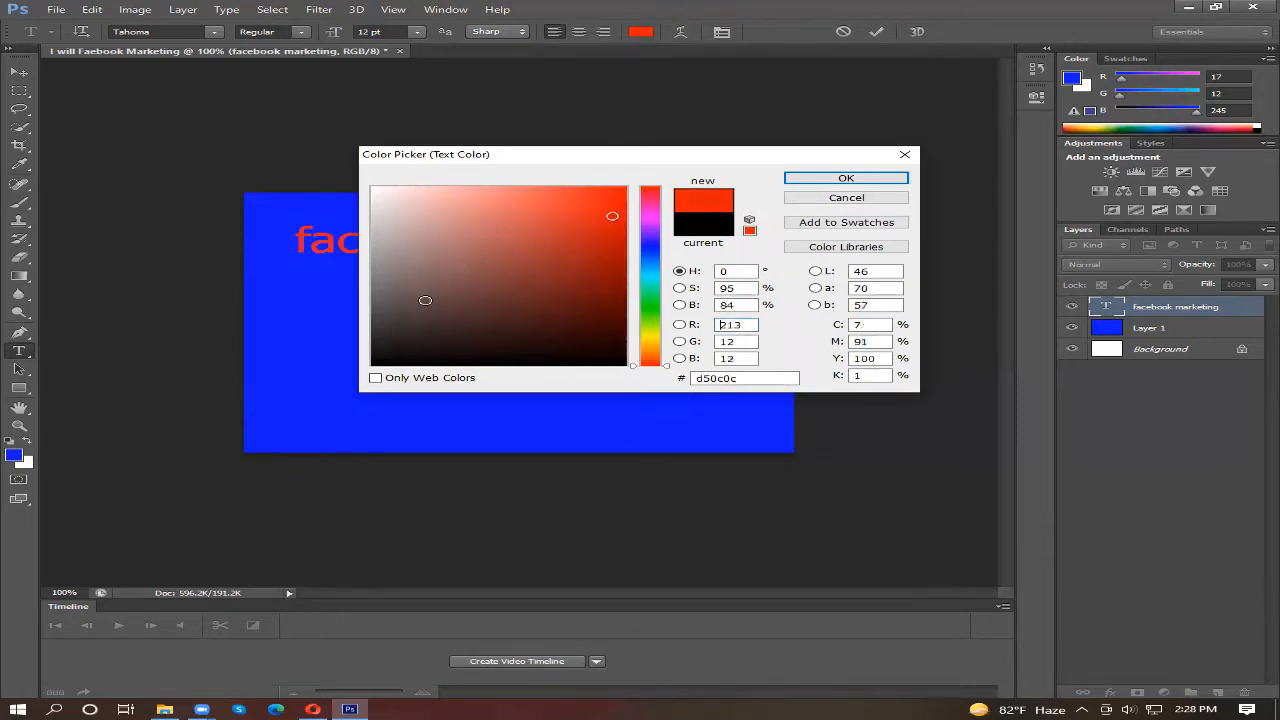
pyautogui.click(380, 191)
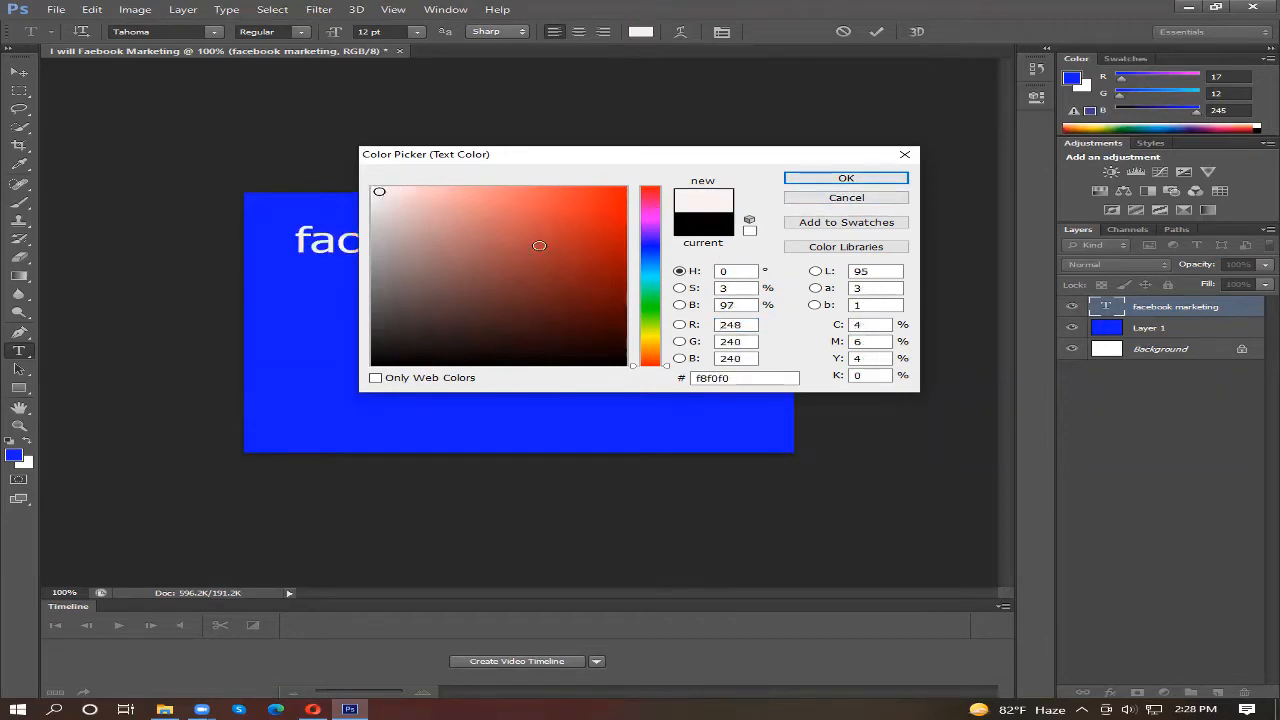
pyautogui.click(870, 180)
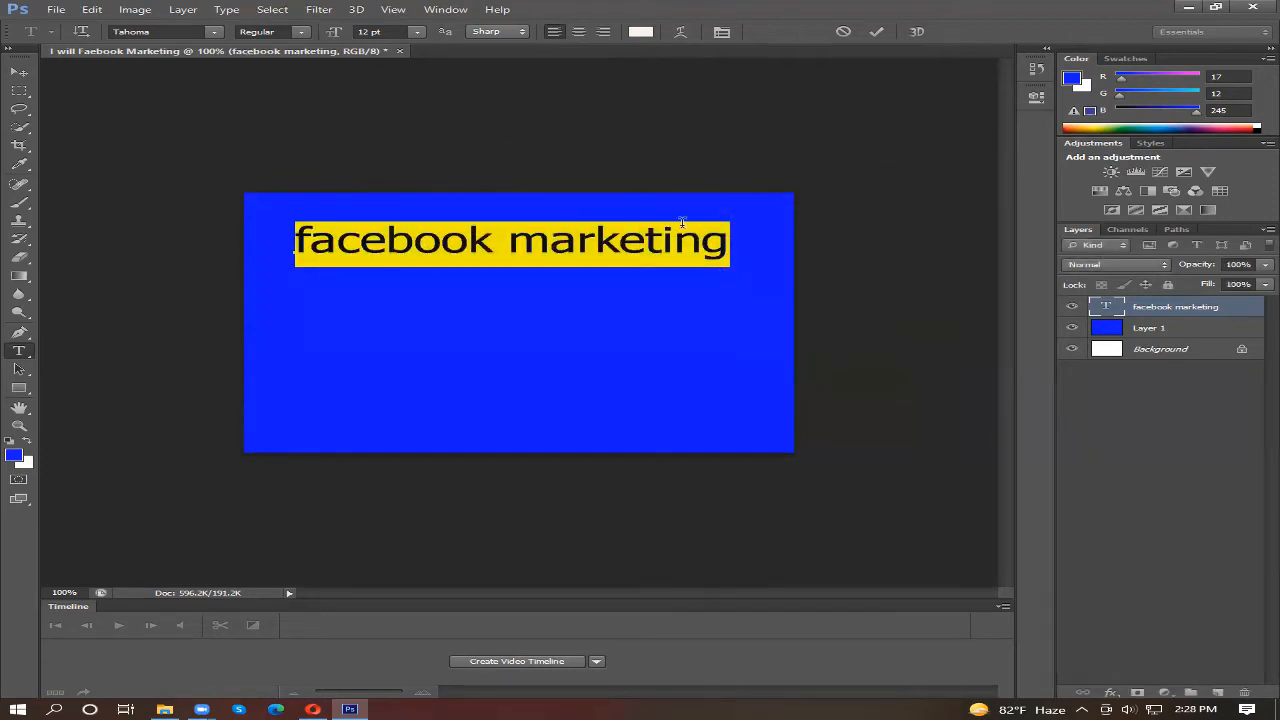
pyautogui.click(12, 74)
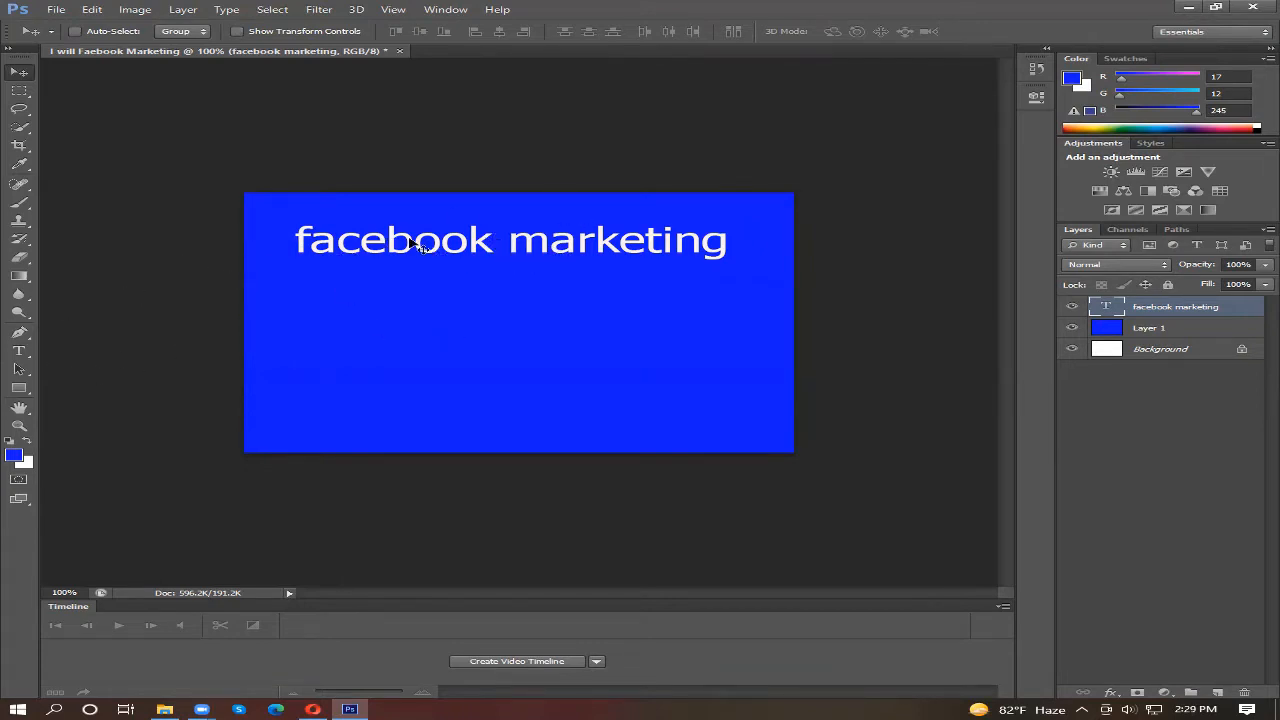
# Step: Set the "facebook marketing" text to Bold and shift it left so it fits inside the canvas
pyautogui.click(20, 351)
pyautogui.click(473, 244)
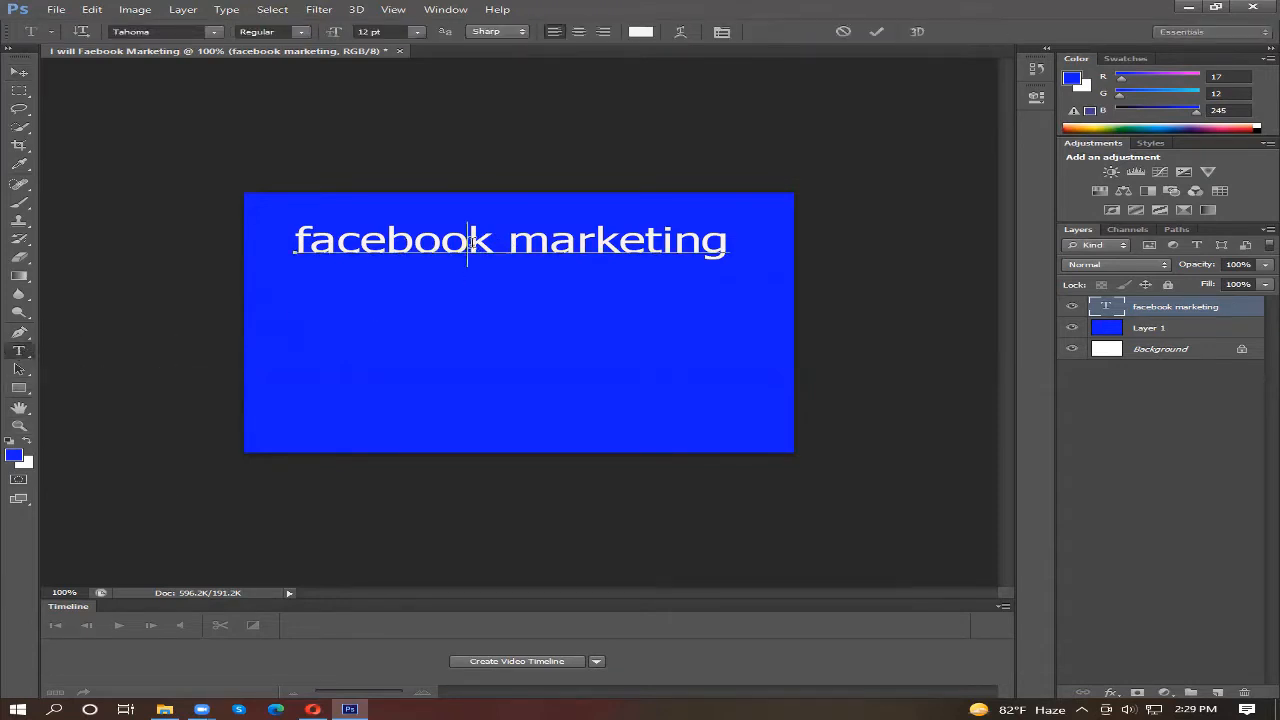
pyautogui.doubleClick(473, 244)
pyautogui.click(738, 234)
pyautogui.moveTo(738, 234); pyautogui.dragTo(241, 236)
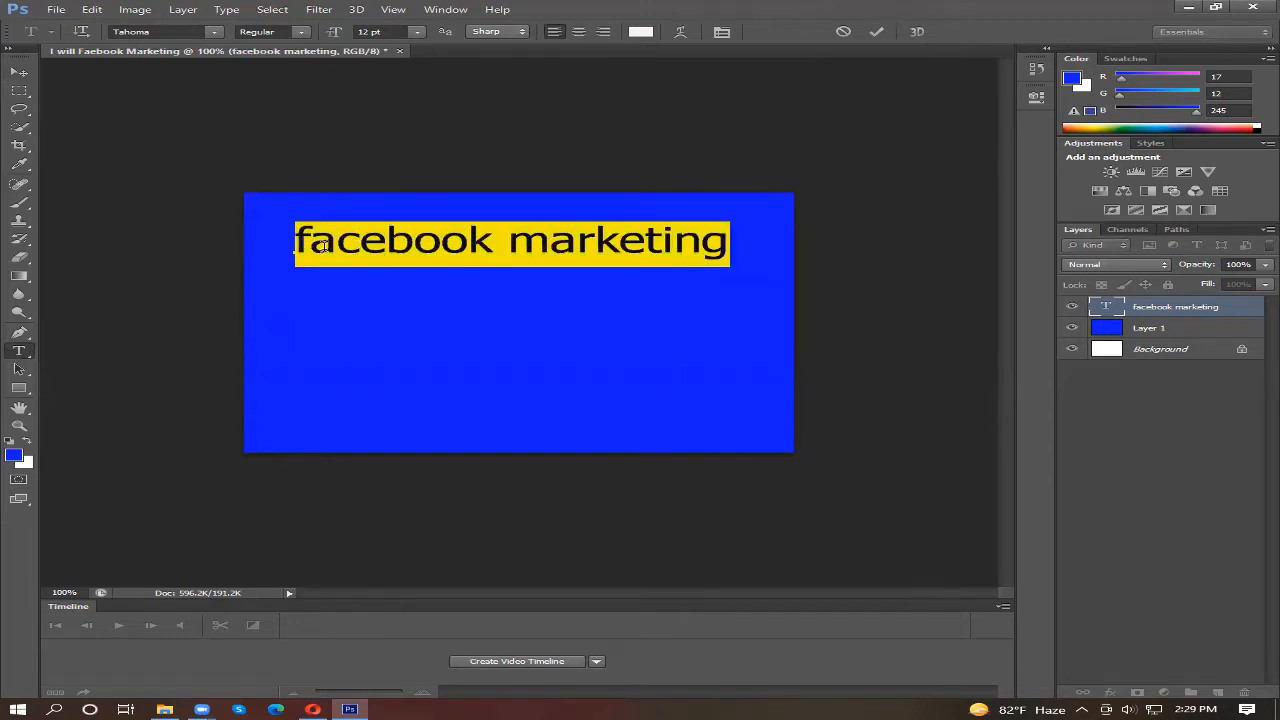
pyautogui.click(297, 33)
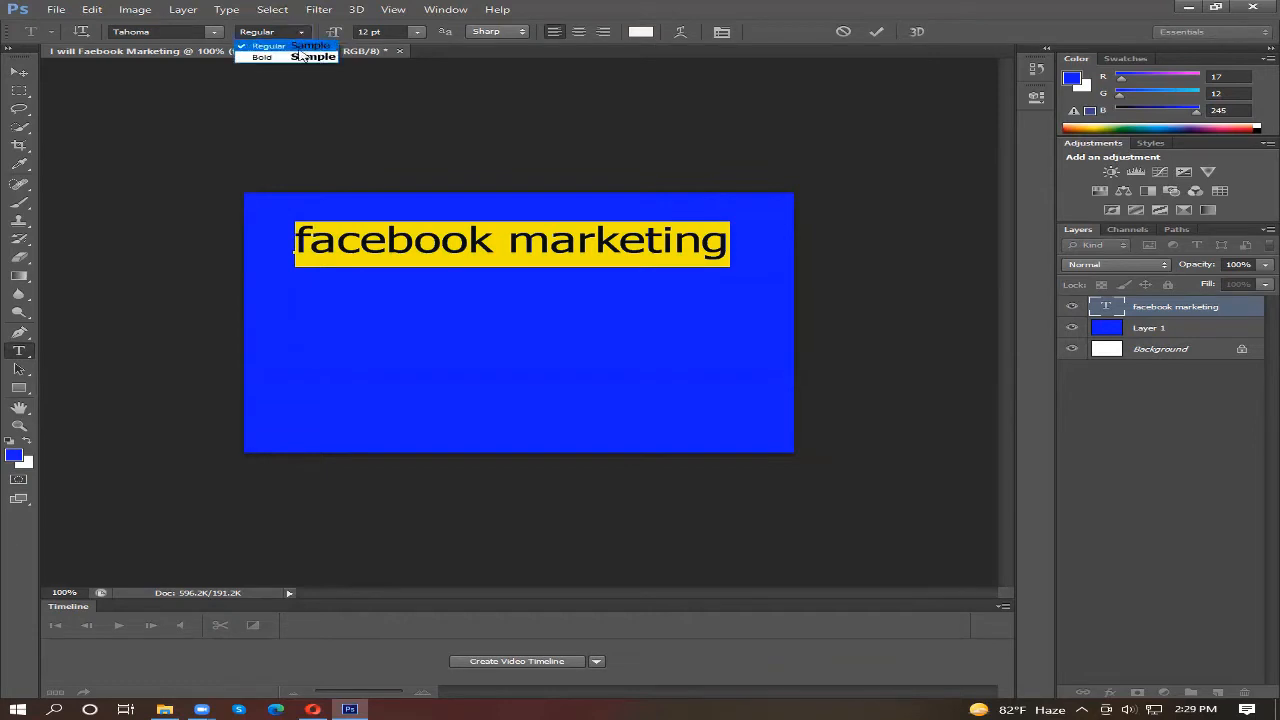
pyautogui.click(274, 58)
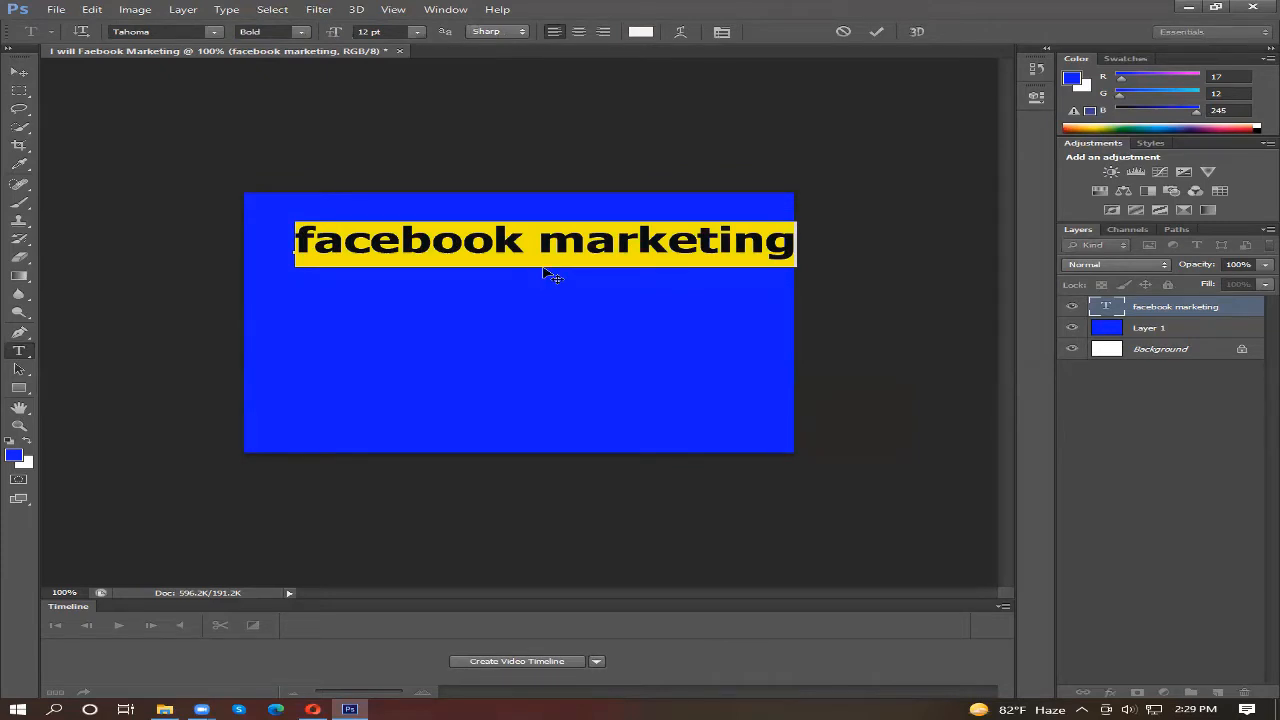
pyautogui.click(18, 73)
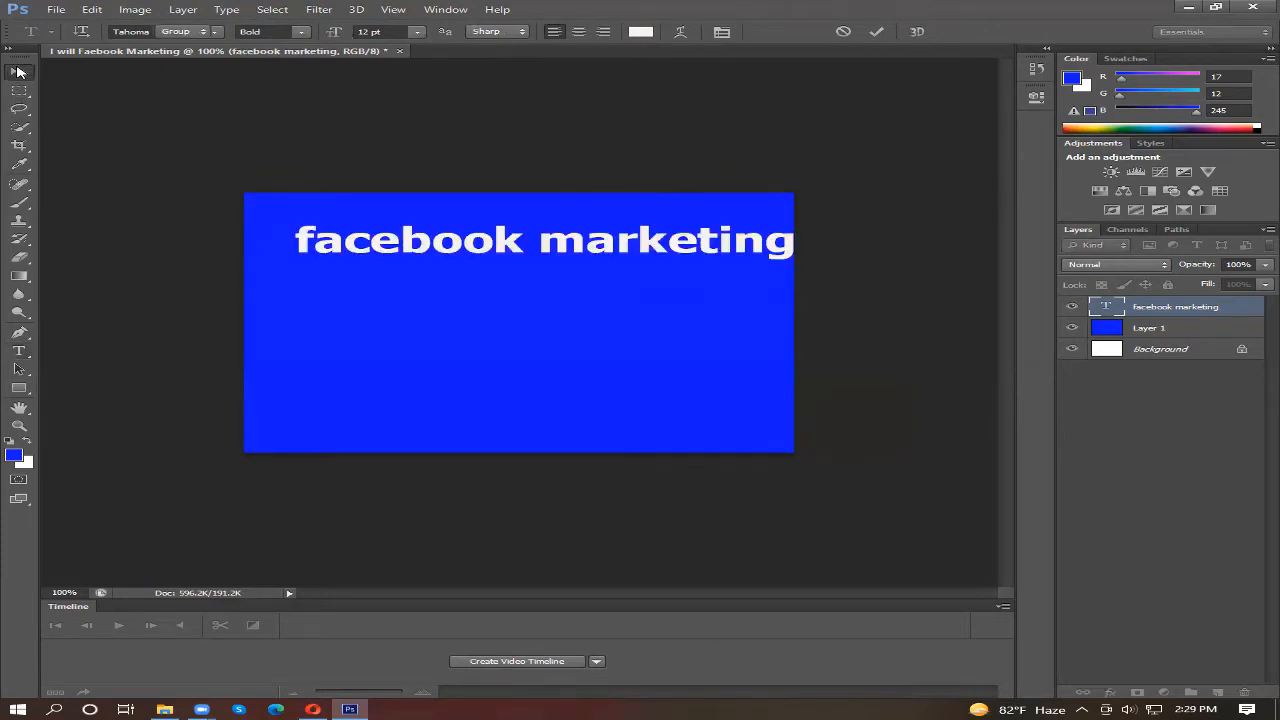
pyautogui.moveTo(600, 251); pyautogui.dragTo(561, 248)
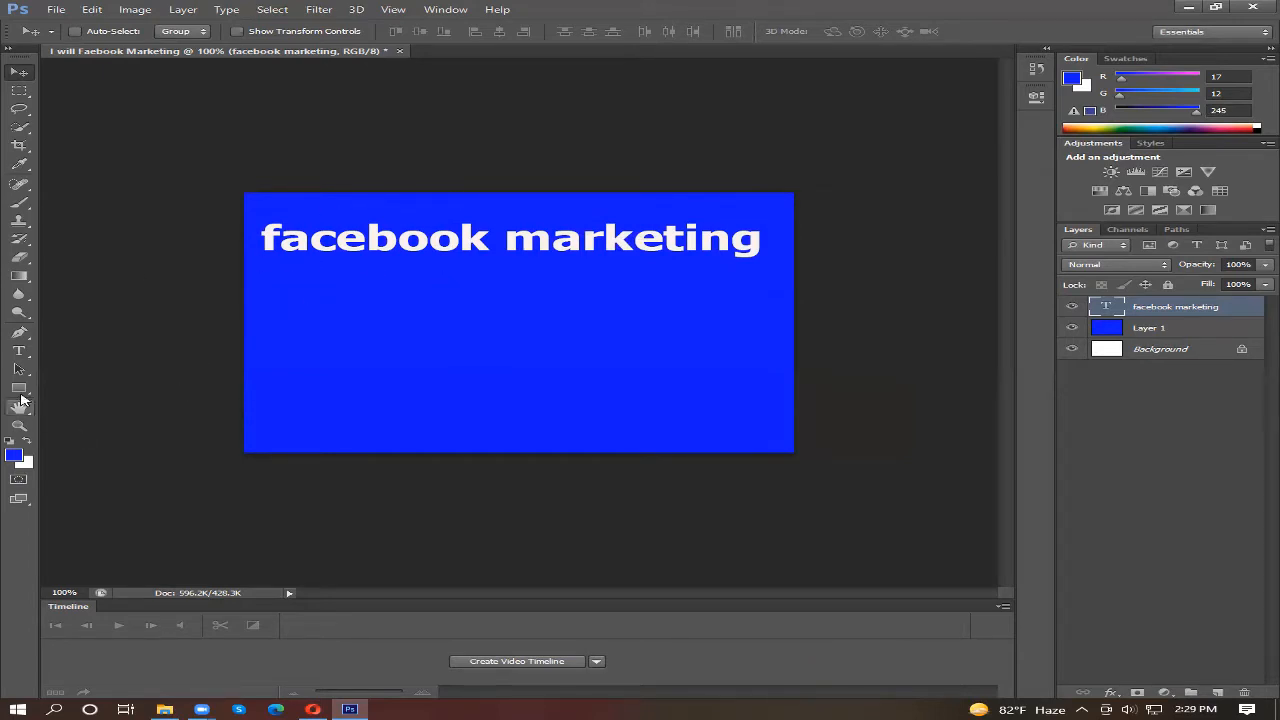
# Step: Try font sizes of 14 pt and 11 pt on the "facebook marketing" text, and set it back to 12 pt
pyautogui.click(16, 351)
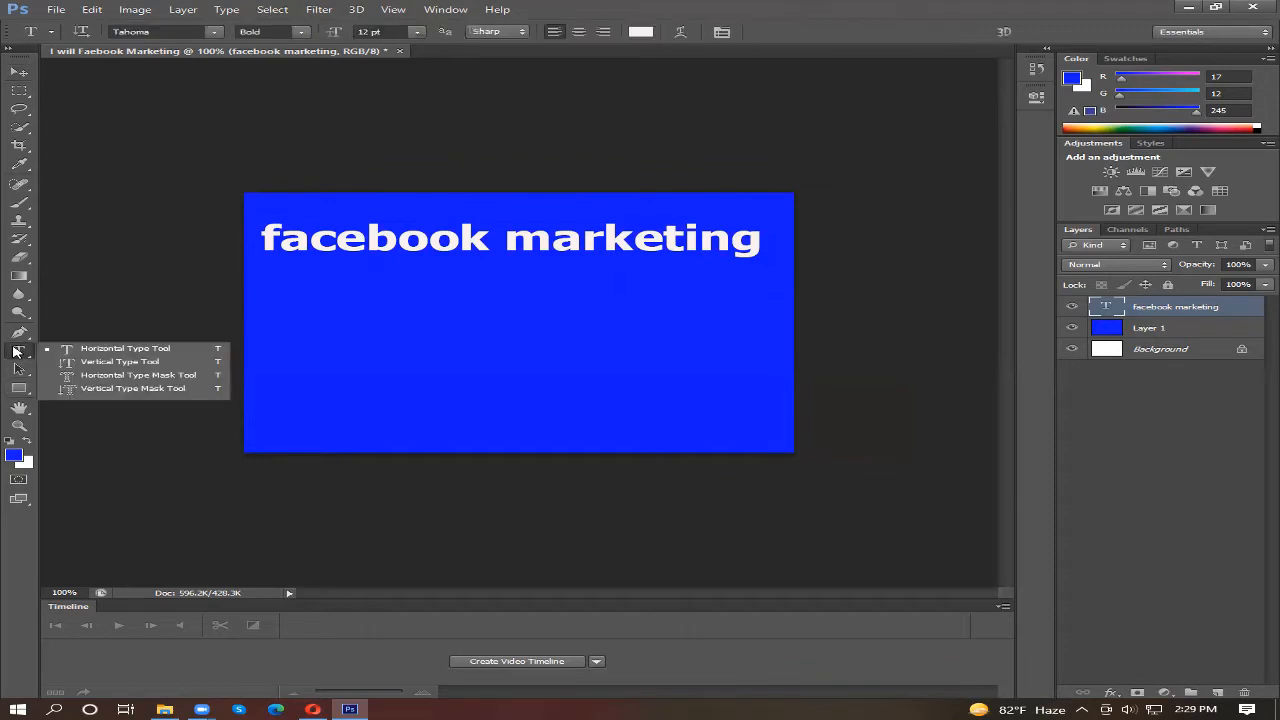
pyautogui.doubleClick(489, 240)
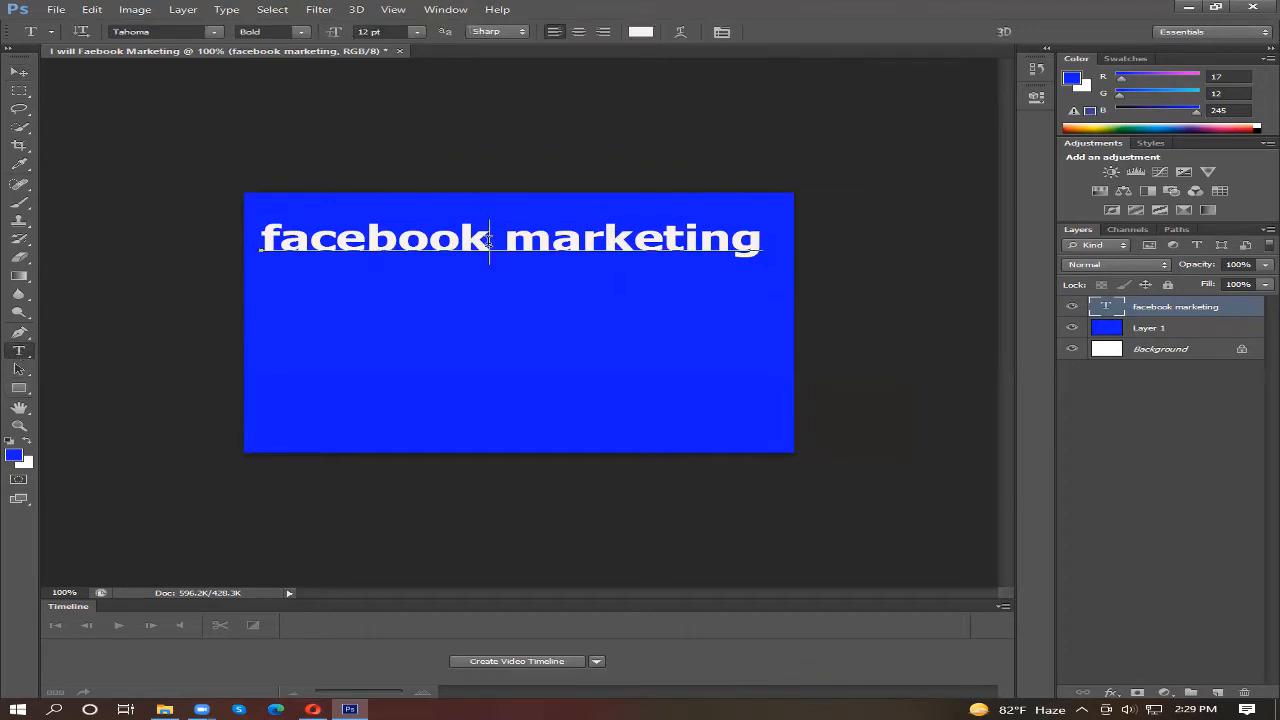
pyautogui.click(499, 239)
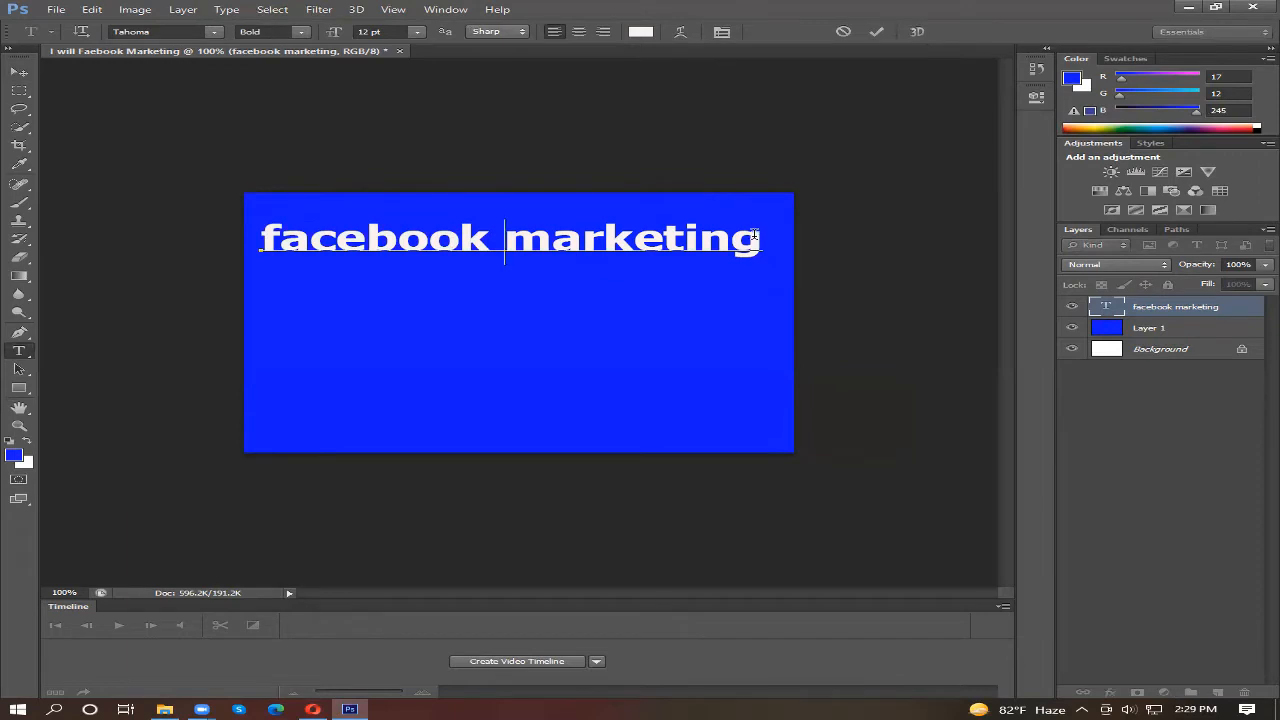
pyautogui.moveTo(768, 236); pyautogui.dragTo(254, 228)
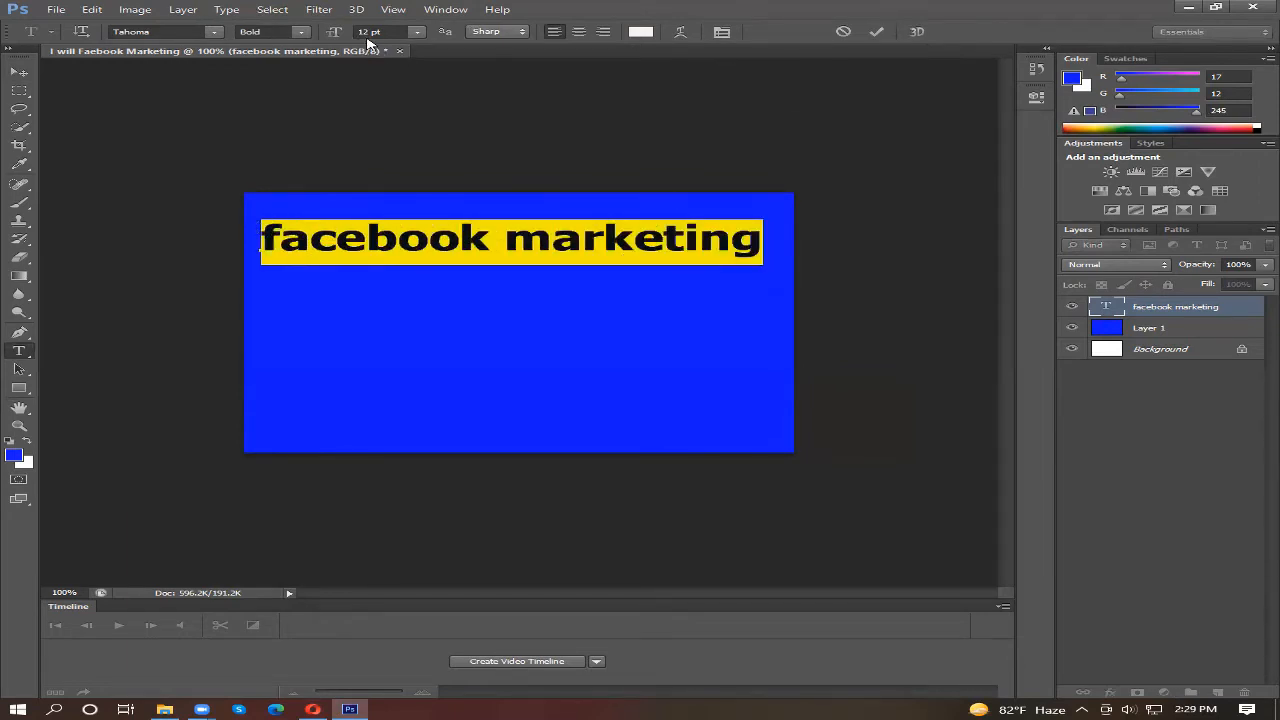
pyautogui.click(416, 33)
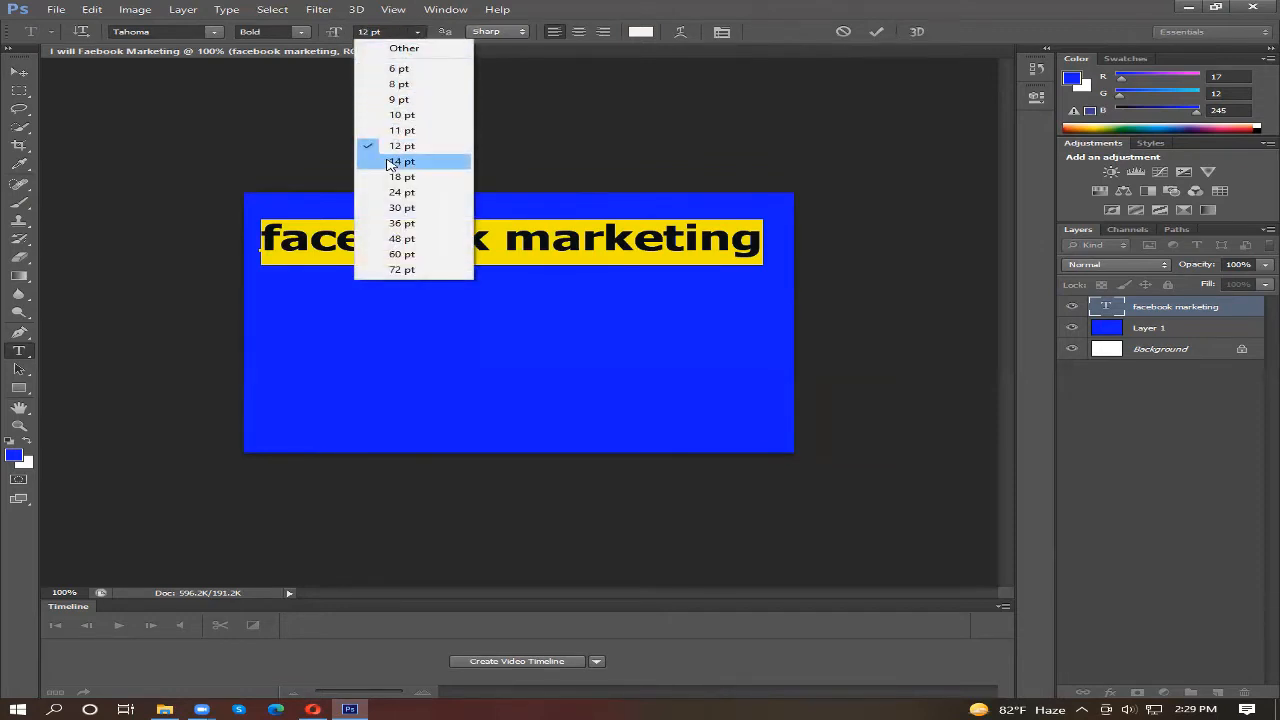
pyautogui.click(391, 163)
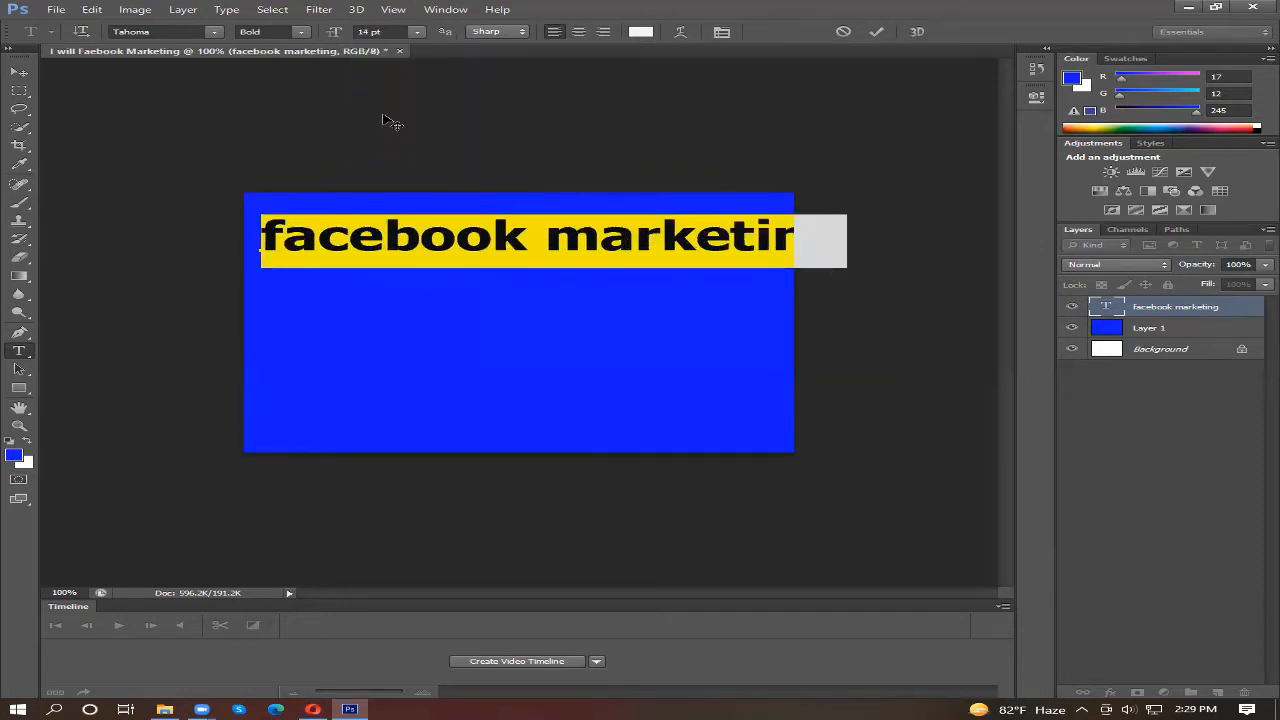
pyautogui.click(418, 33)
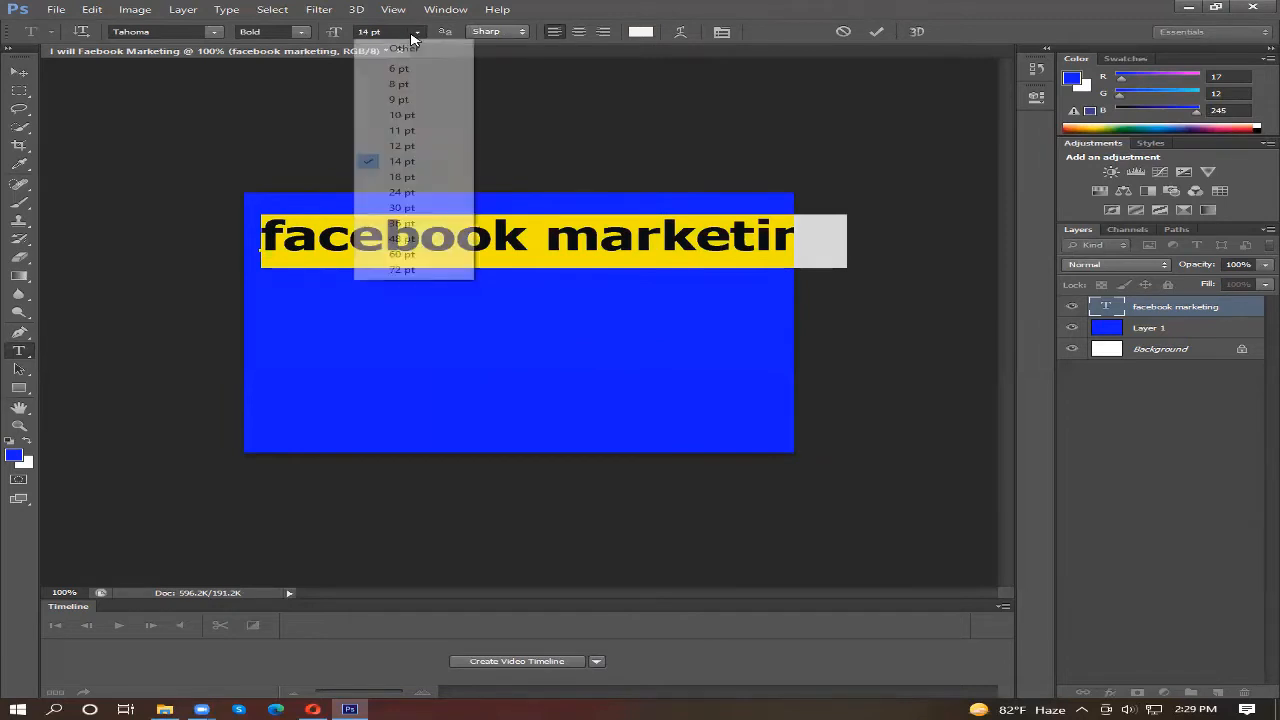
pyautogui.click(410, 130)
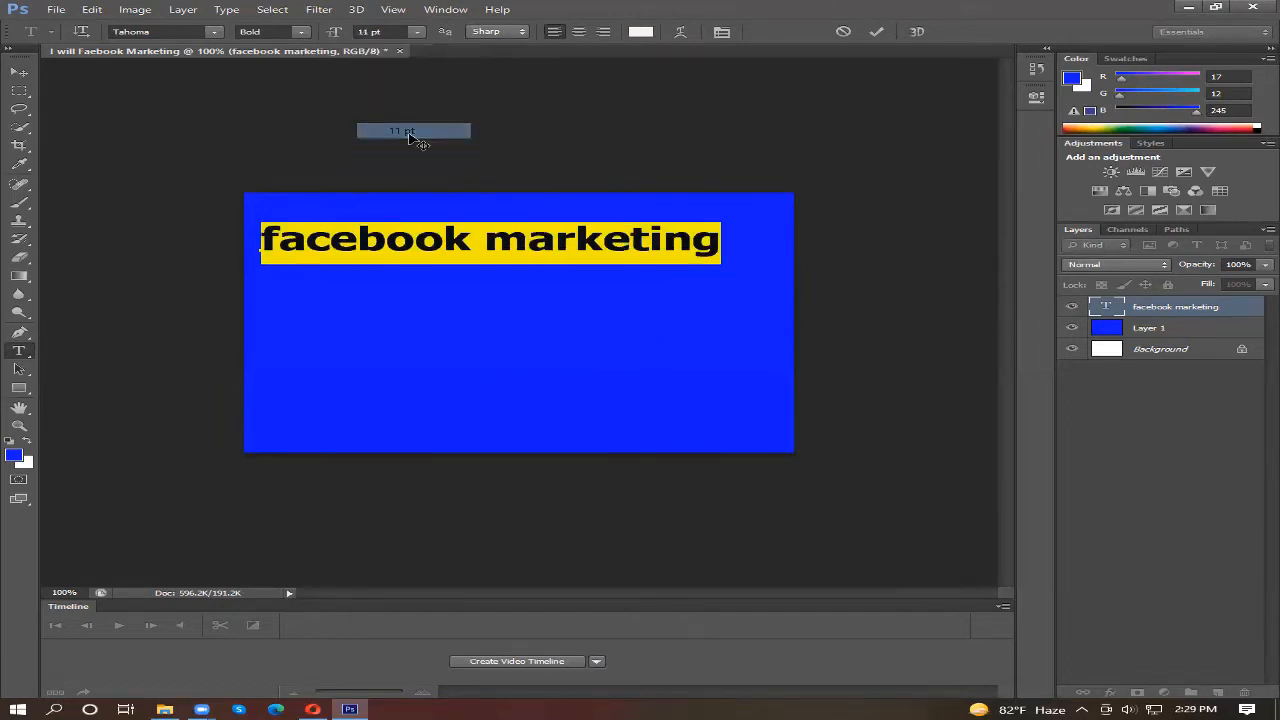
pyautogui.click(418, 32)
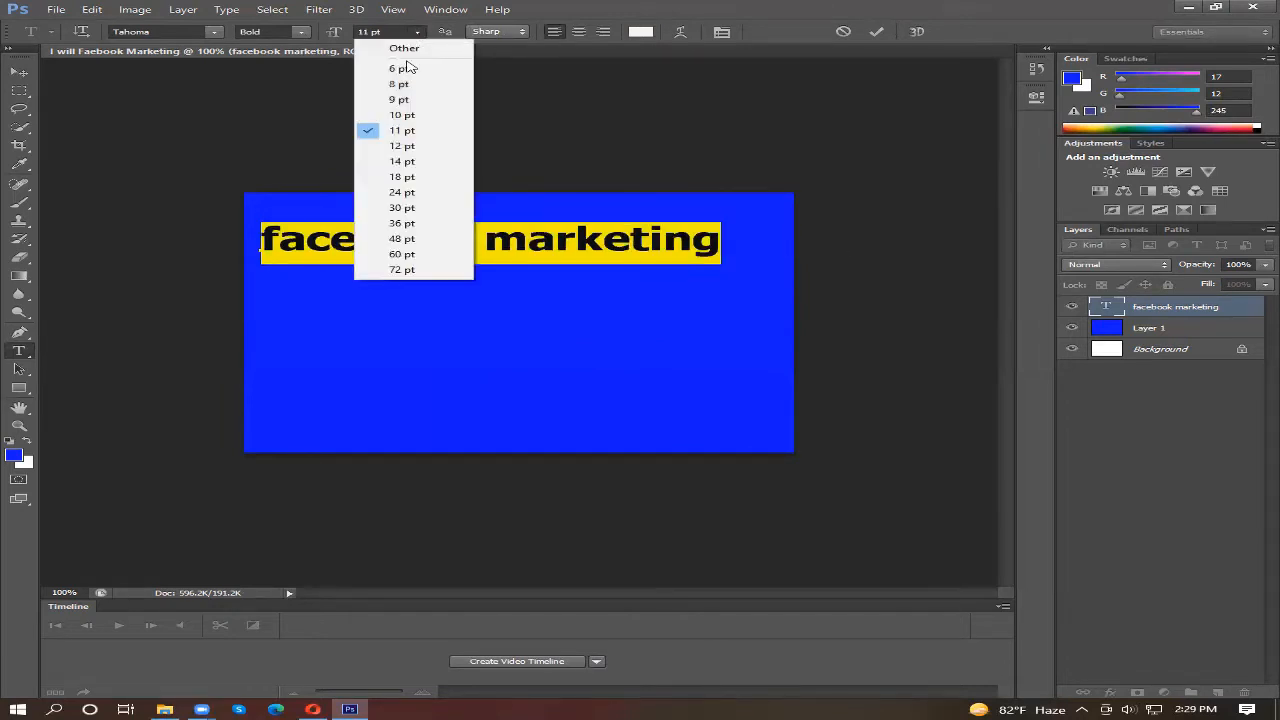
pyautogui.click(401, 145)
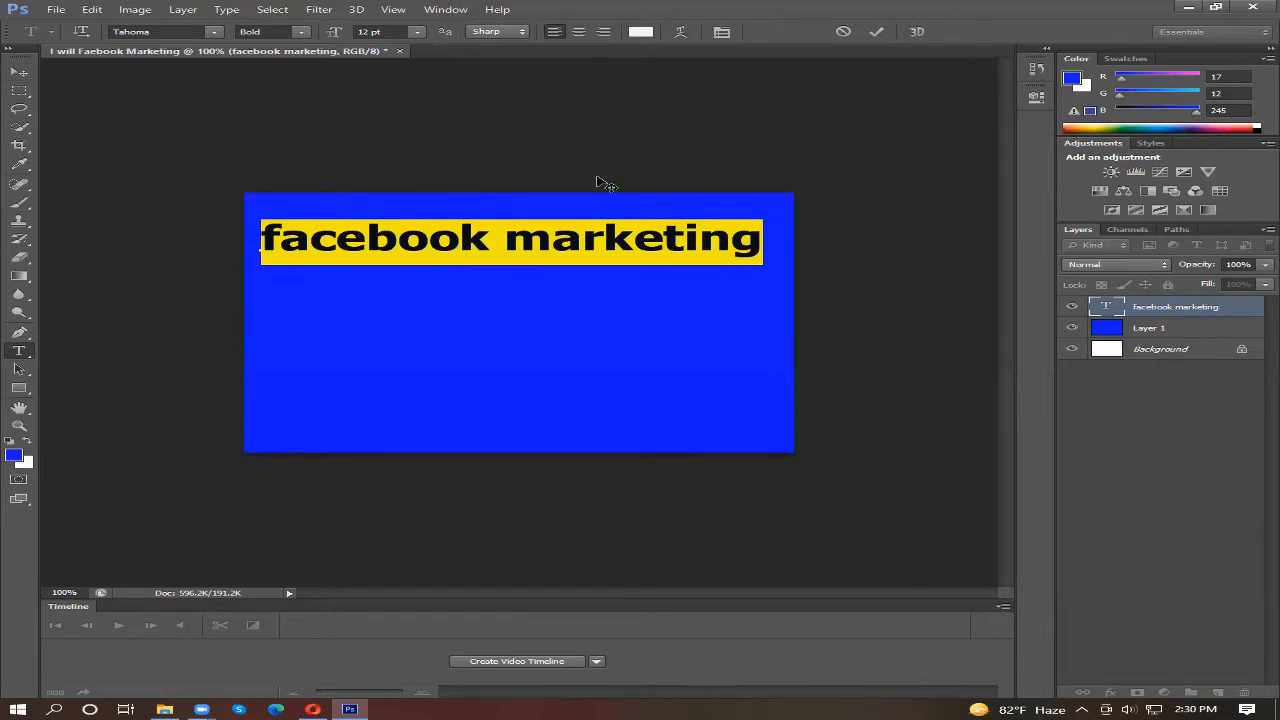
# Step: Move the "facebook marketing" text slightly right so it sits centered near the top of the canvas
pyautogui.click(20, 73)
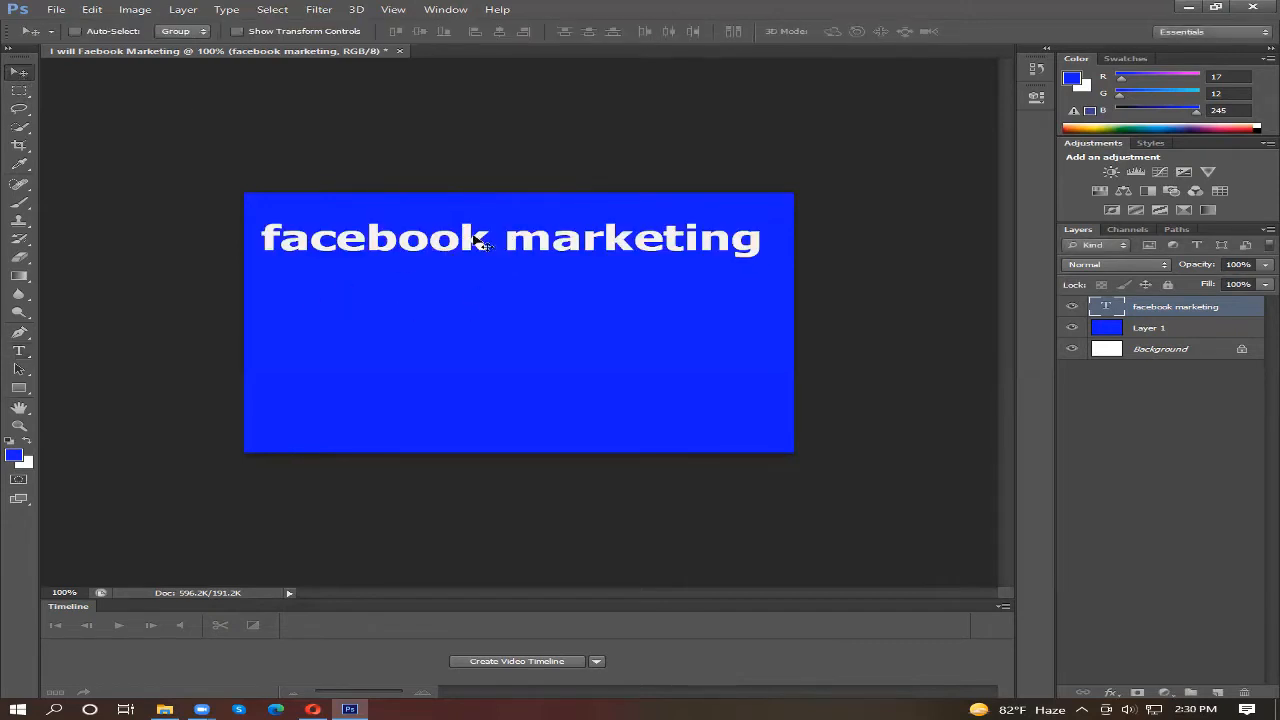
pyautogui.moveTo(478, 242); pyautogui.dragTo(505, 261)
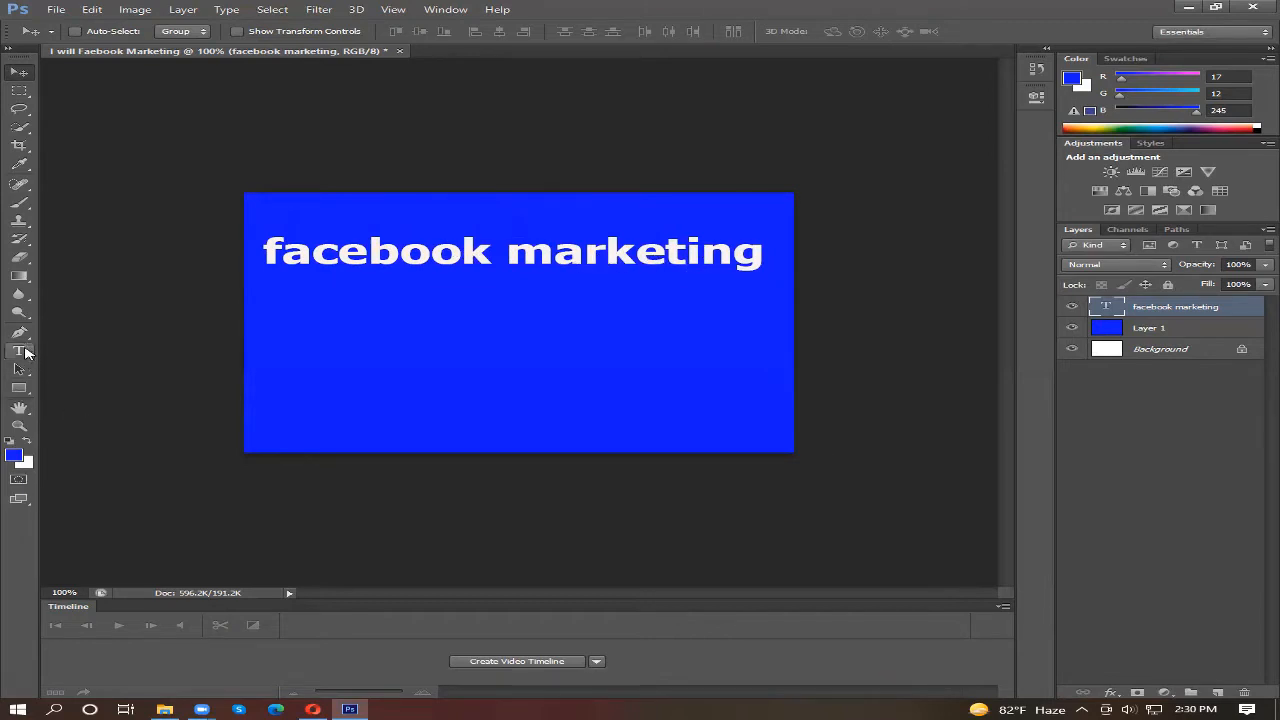
pyautogui.moveTo(445, 254); pyautogui.dragTo(451, 241)
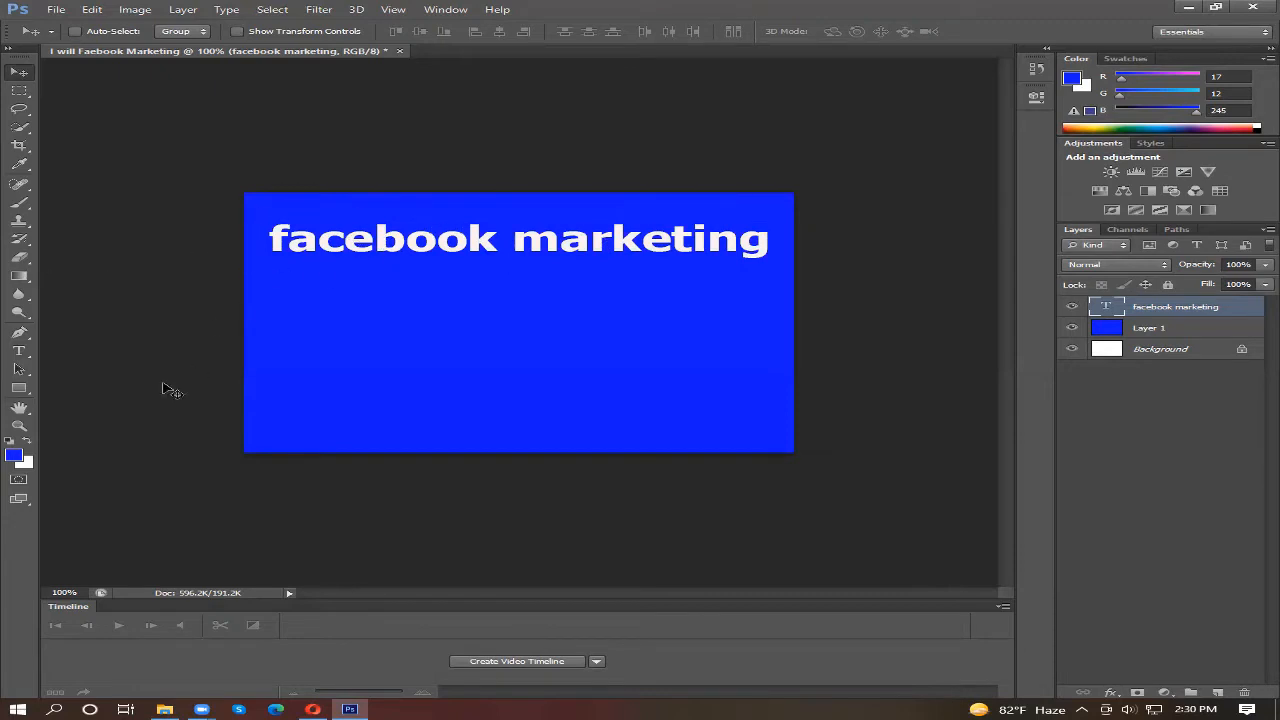
# Step: Open the Warp Text settings for the whole "facebook marketing" text
pyautogui.click(19, 352)
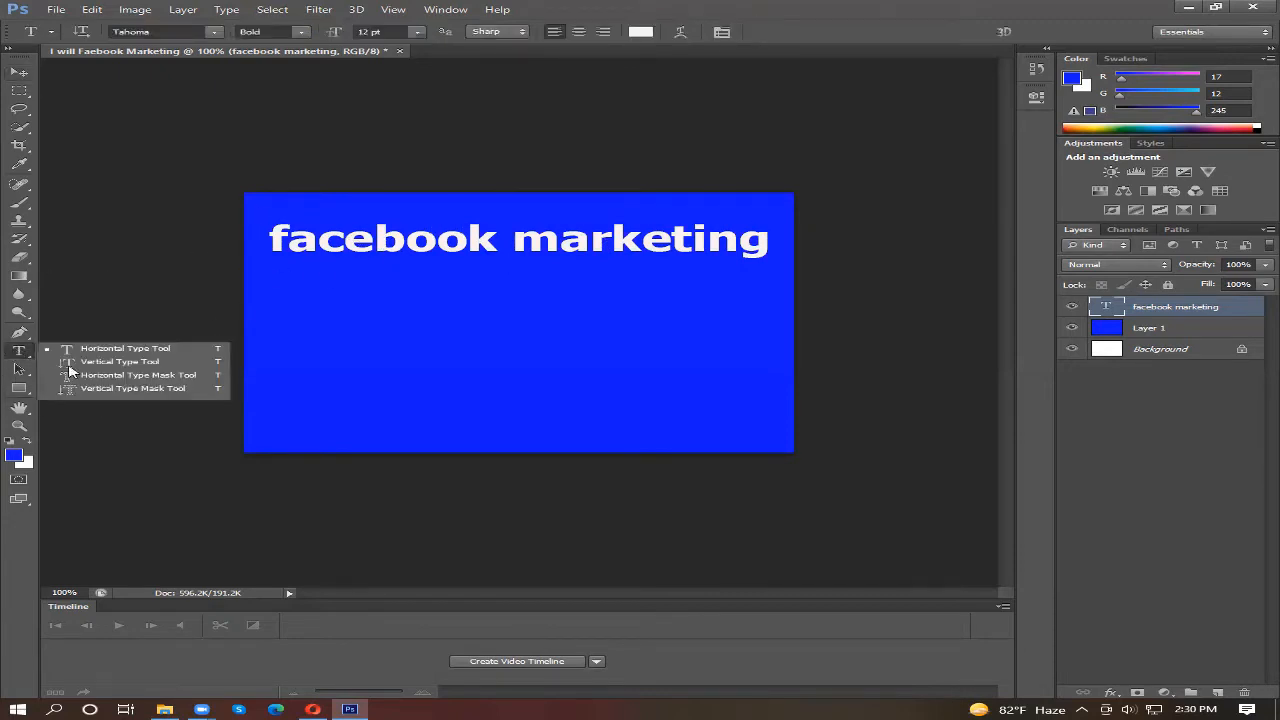
pyautogui.click(596, 239)
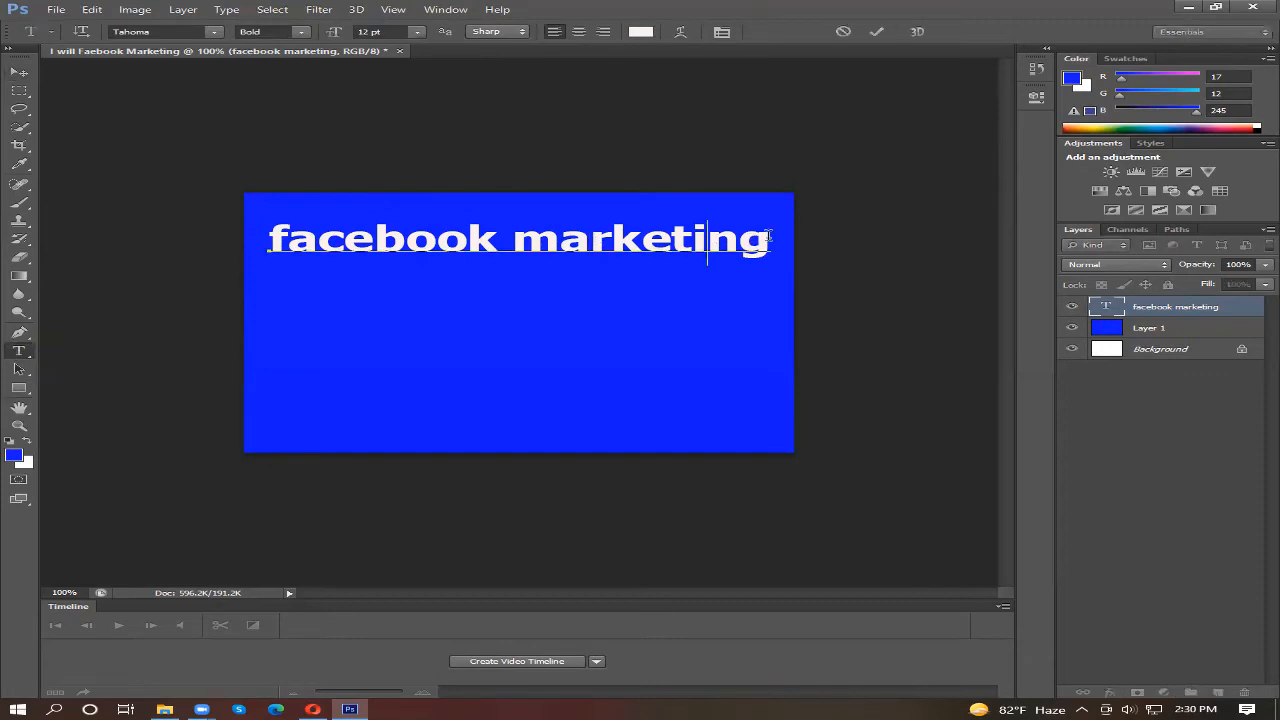
pyautogui.moveTo(767, 238); pyautogui.dragTo(268, 207)
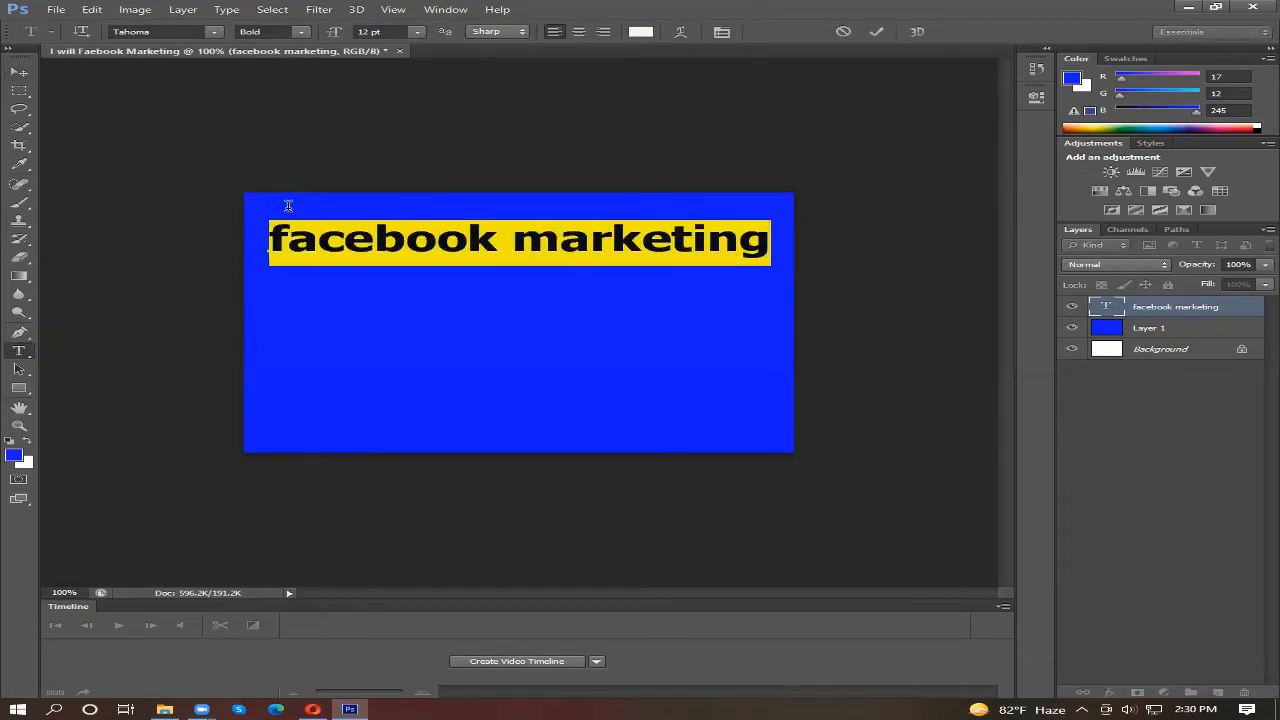
pyautogui.click(681, 32)
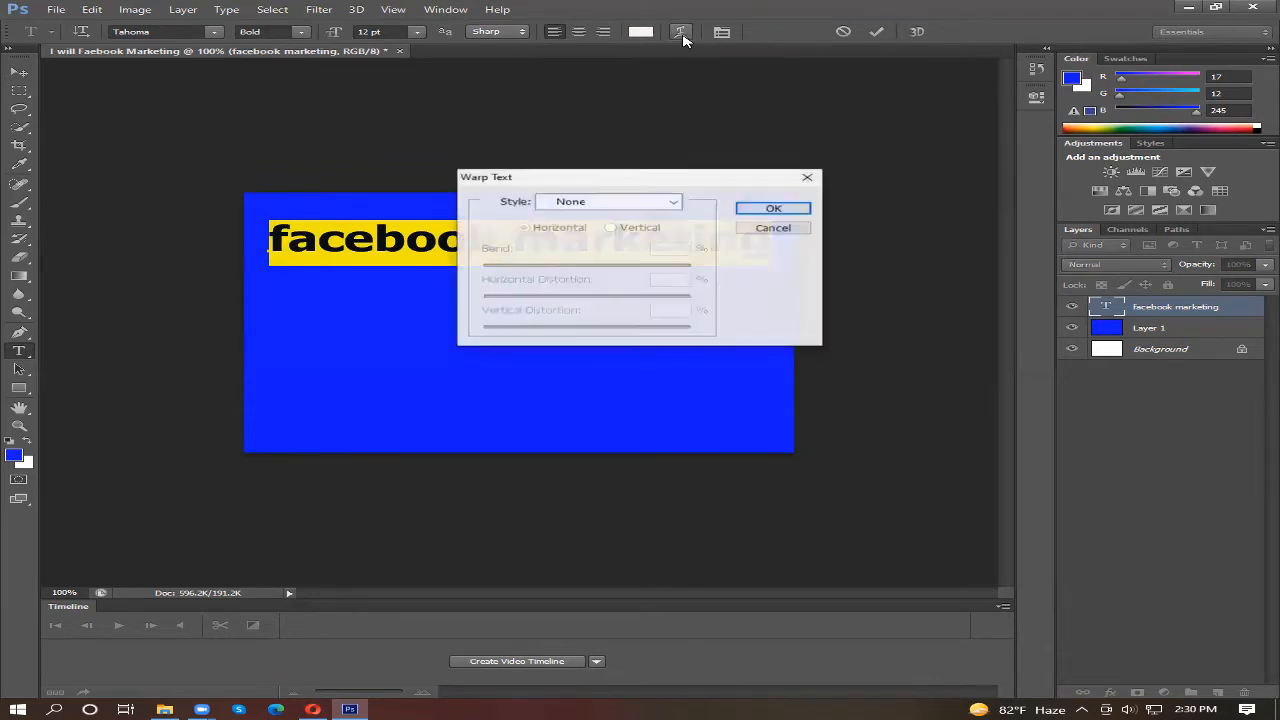
# Step: Try the Arc warp style on the text, and the Arch style with a horizontal bend of +9%
pyautogui.click(662, 203)
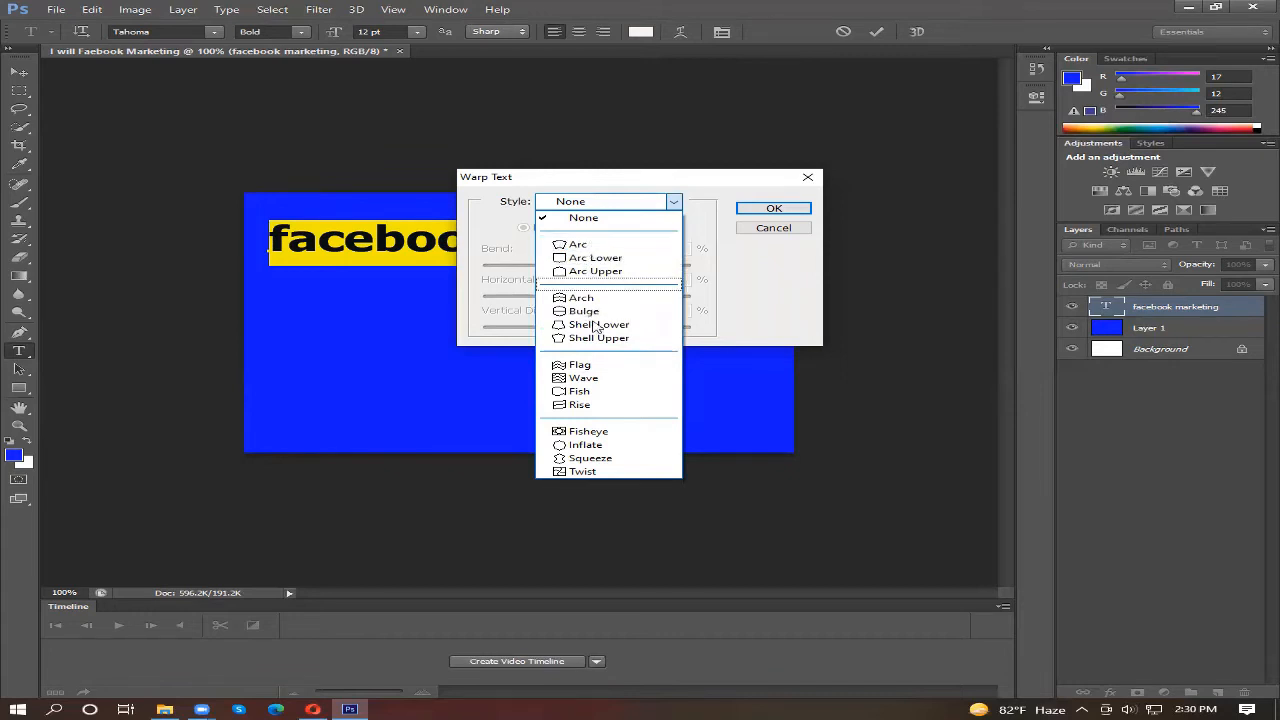
pyautogui.click(577, 248)
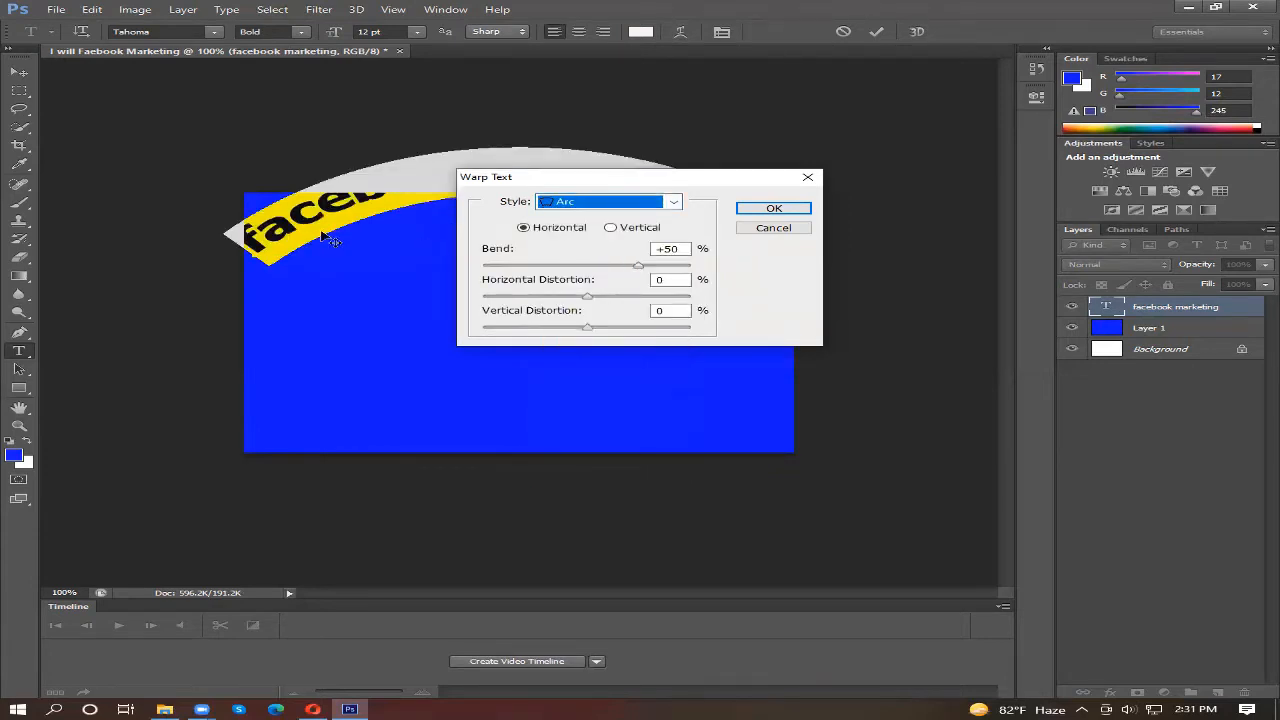
pyautogui.click(677, 205)
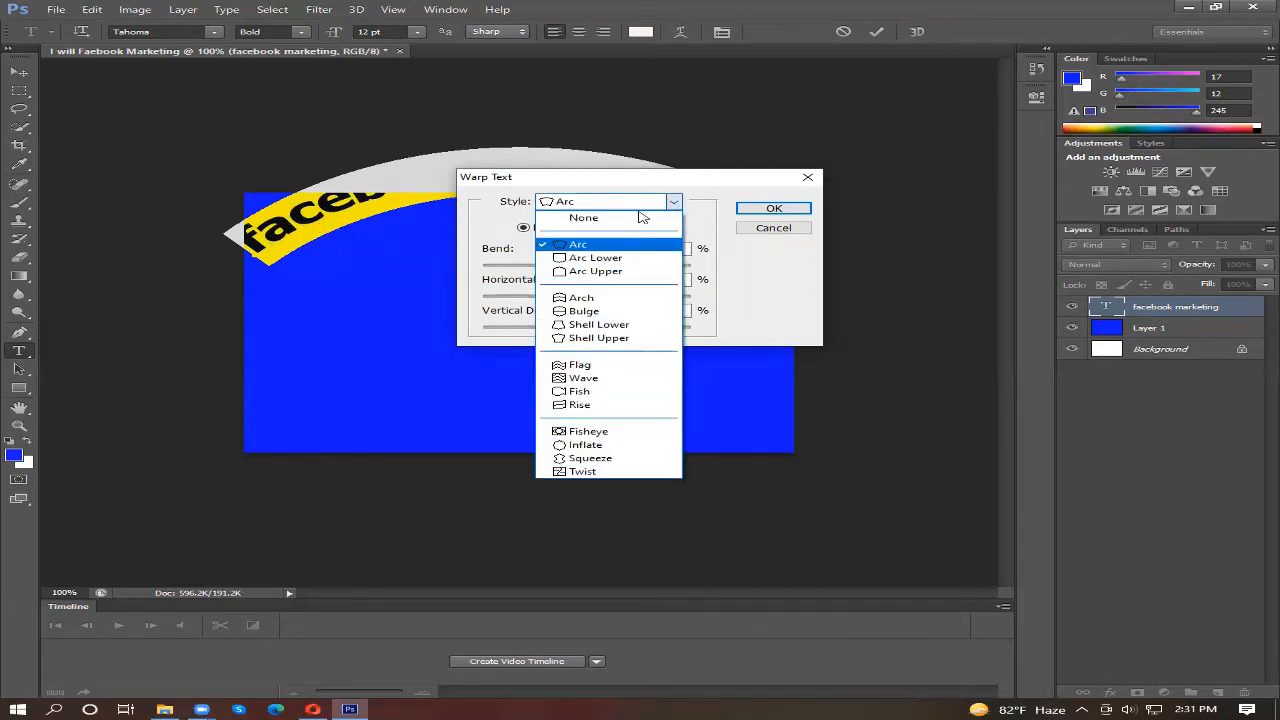
pyautogui.click(582, 298)
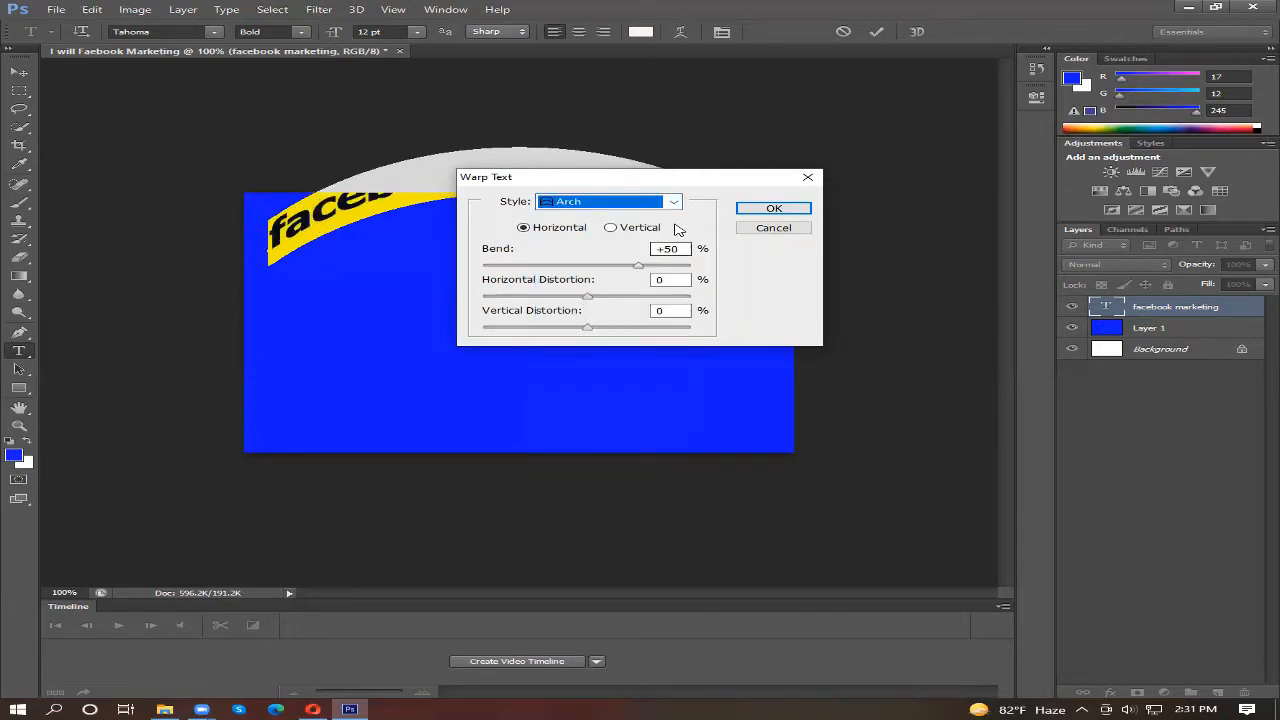
pyautogui.moveTo(640, 266); pyautogui.dragTo(598, 267)
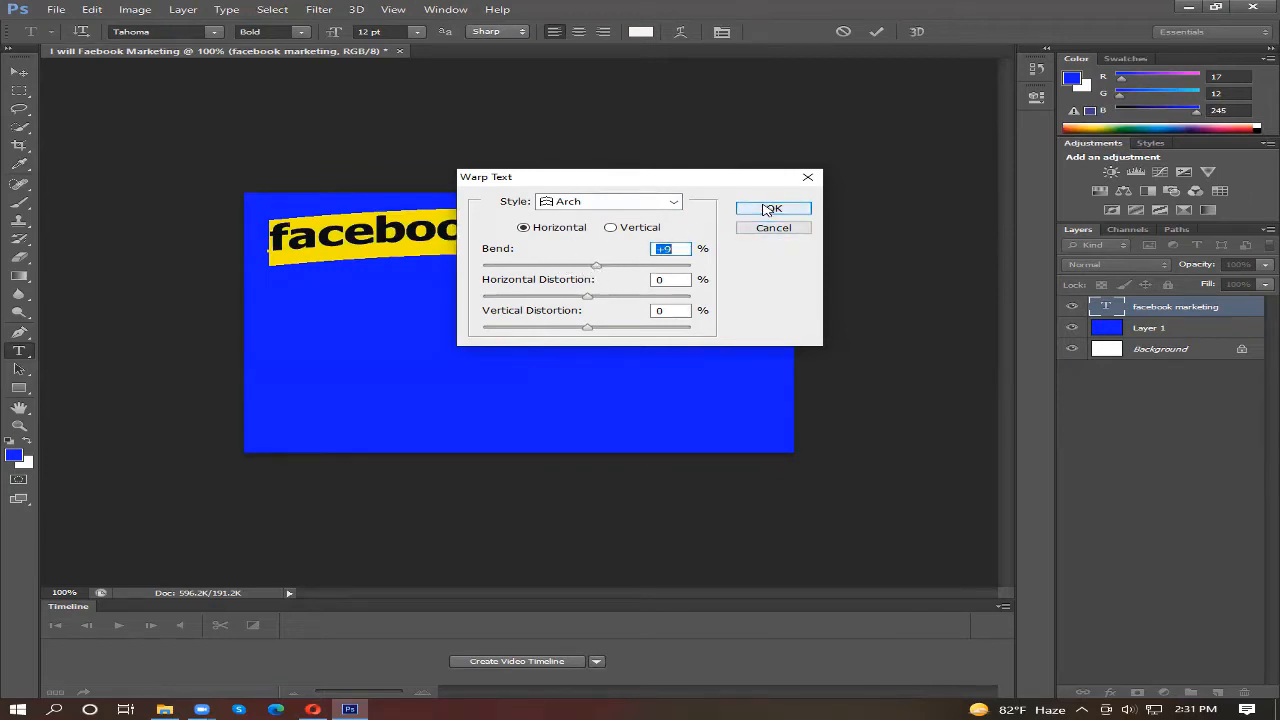
# Step: Warp the "facebook marketing" text with the Flag style at a horizontal bend of +28%
pyautogui.click(673, 202)
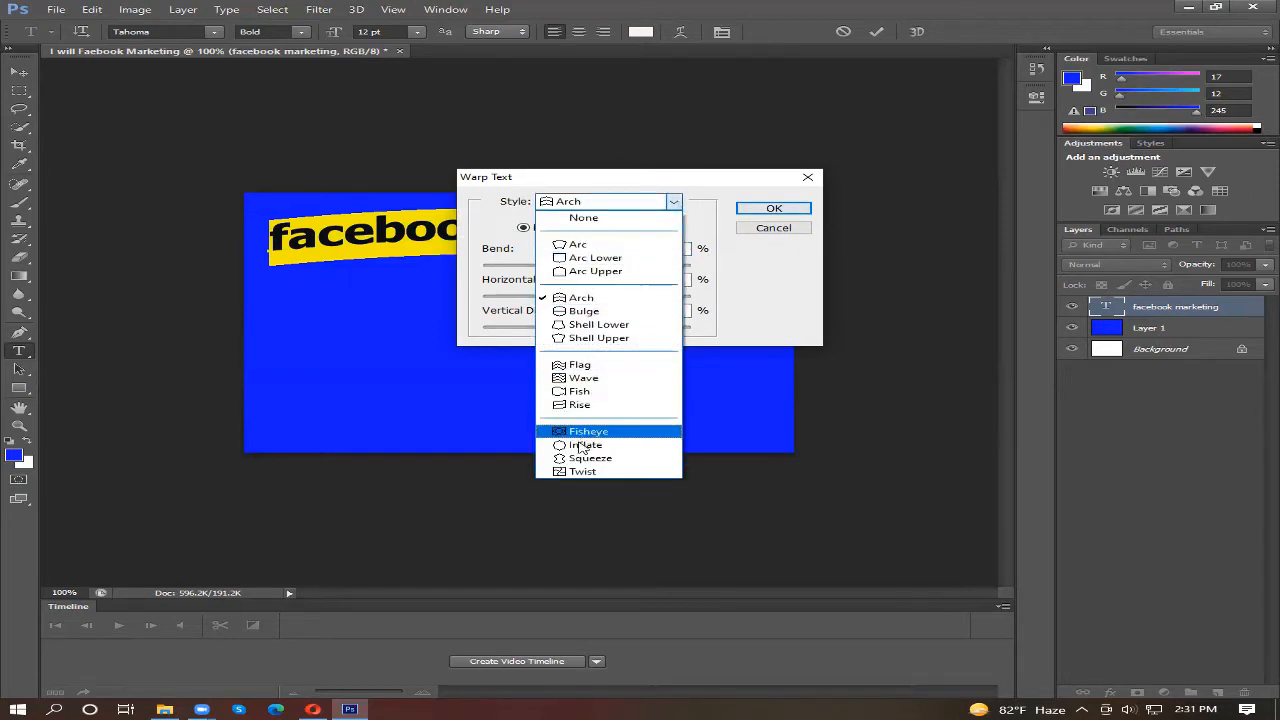
pyautogui.click(572, 364)
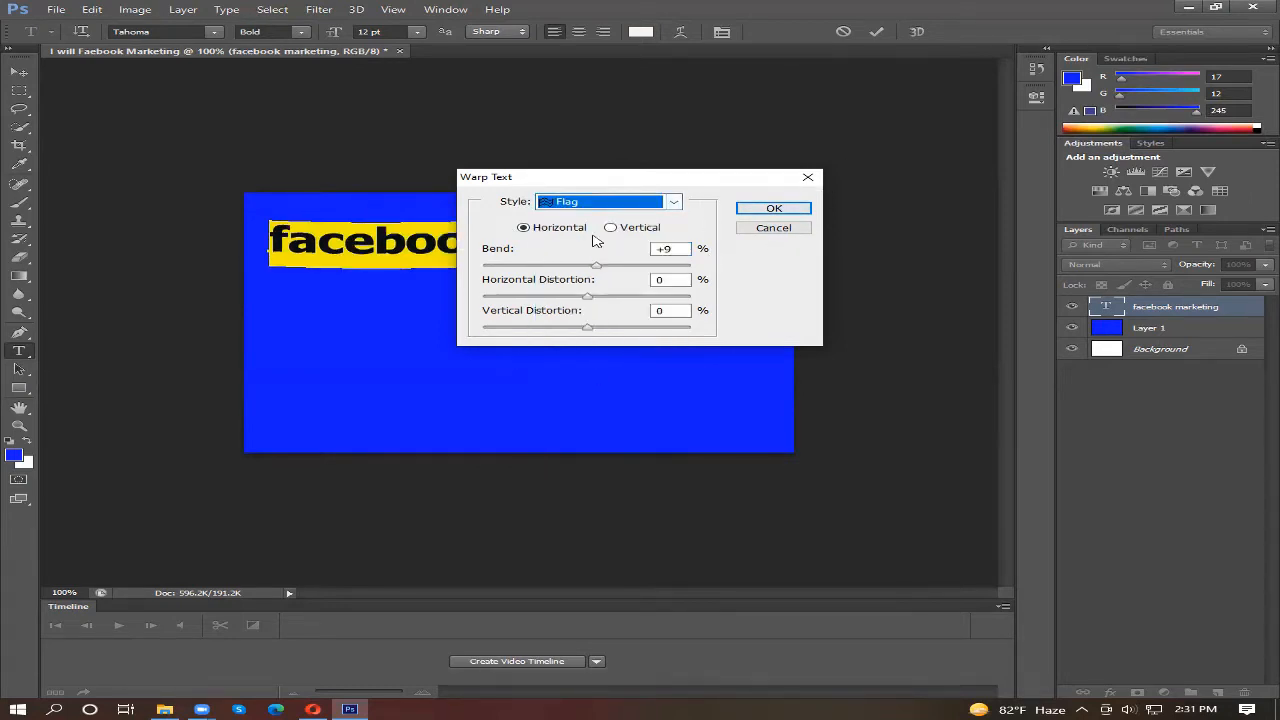
pyautogui.moveTo(597, 266)
pyautogui.mouseDown()
pyautogui.moveTo(638, 268)
pyautogui.moveTo(616, 268)
pyautogui.mouseUp()
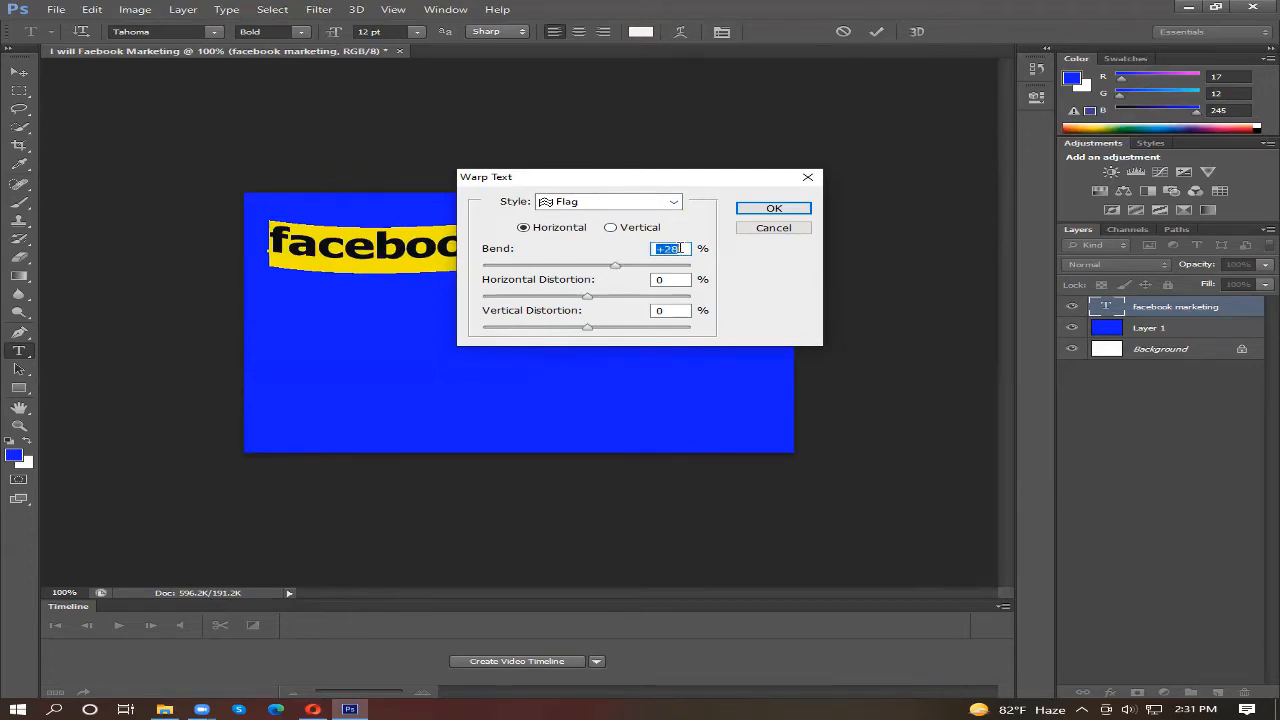
pyautogui.click(781, 212)
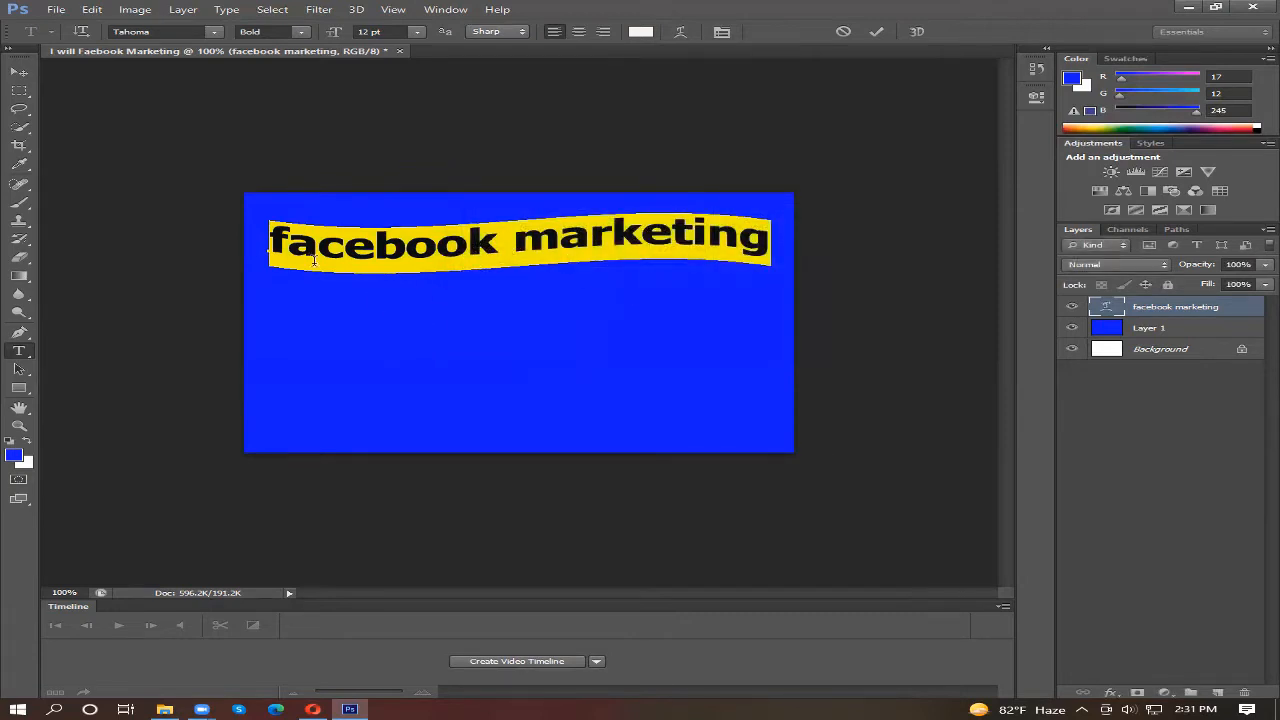
pyautogui.click(19, 72)
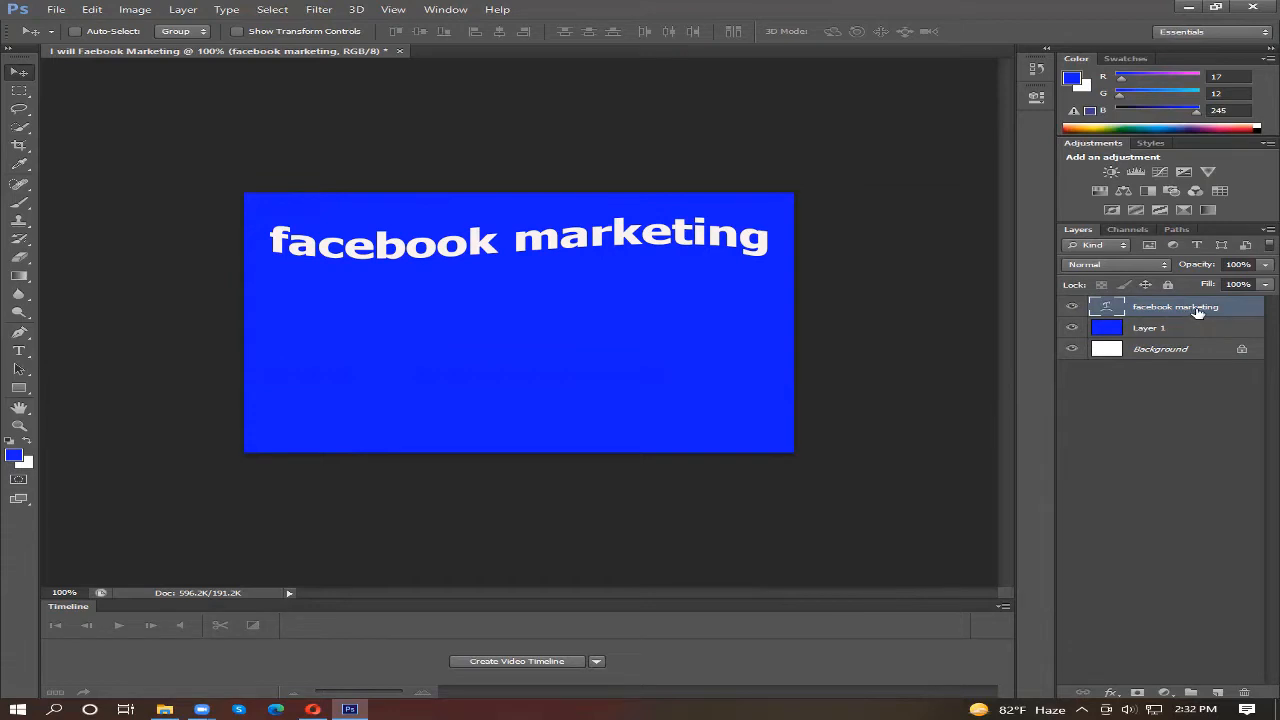
# Step: Add a Stroke effect to the "facebook marketing" layer and reposition the Layer Style dialog so the text can be previewed
pyautogui.click(1140, 332)
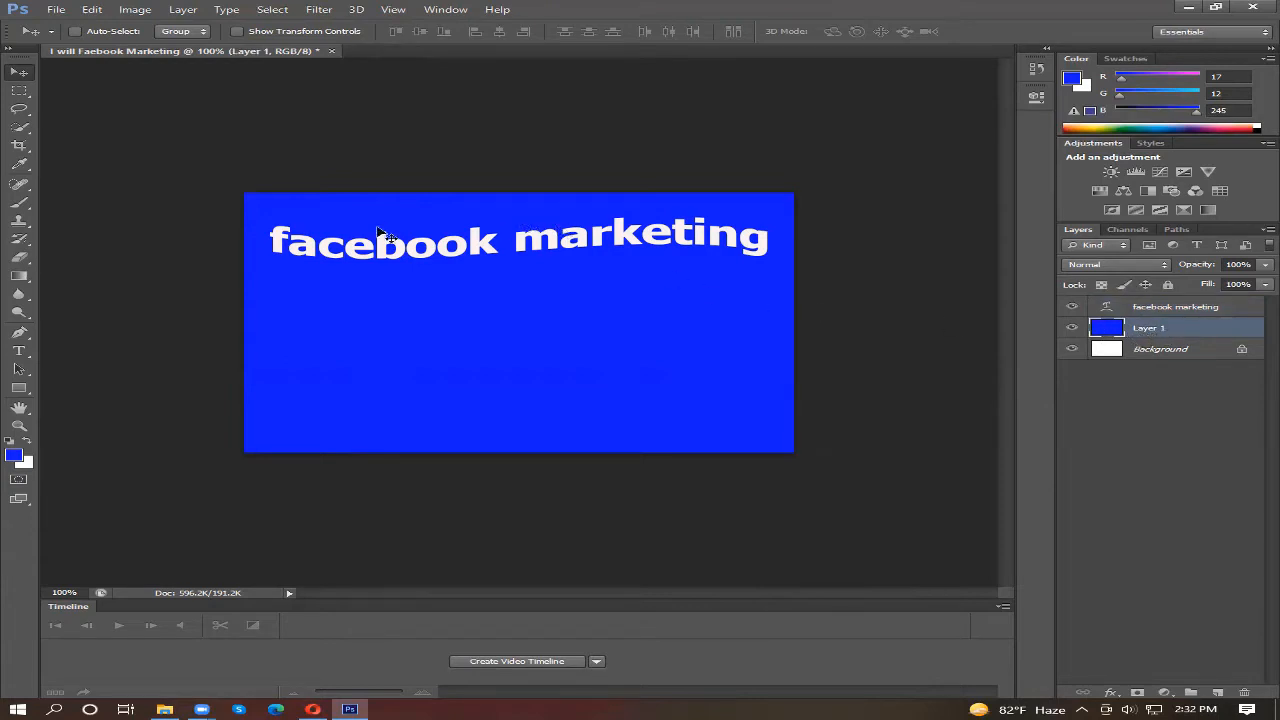
pyautogui.click(1145, 313)
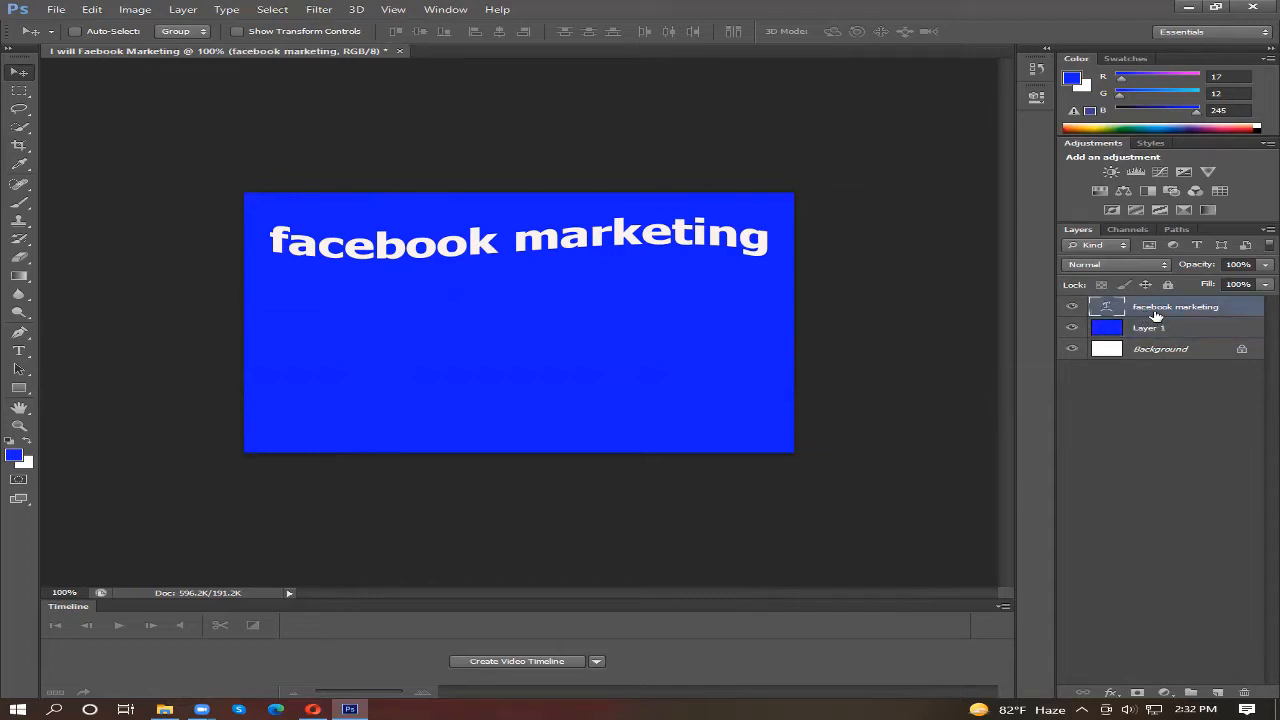
pyautogui.rightClick(1157, 318)
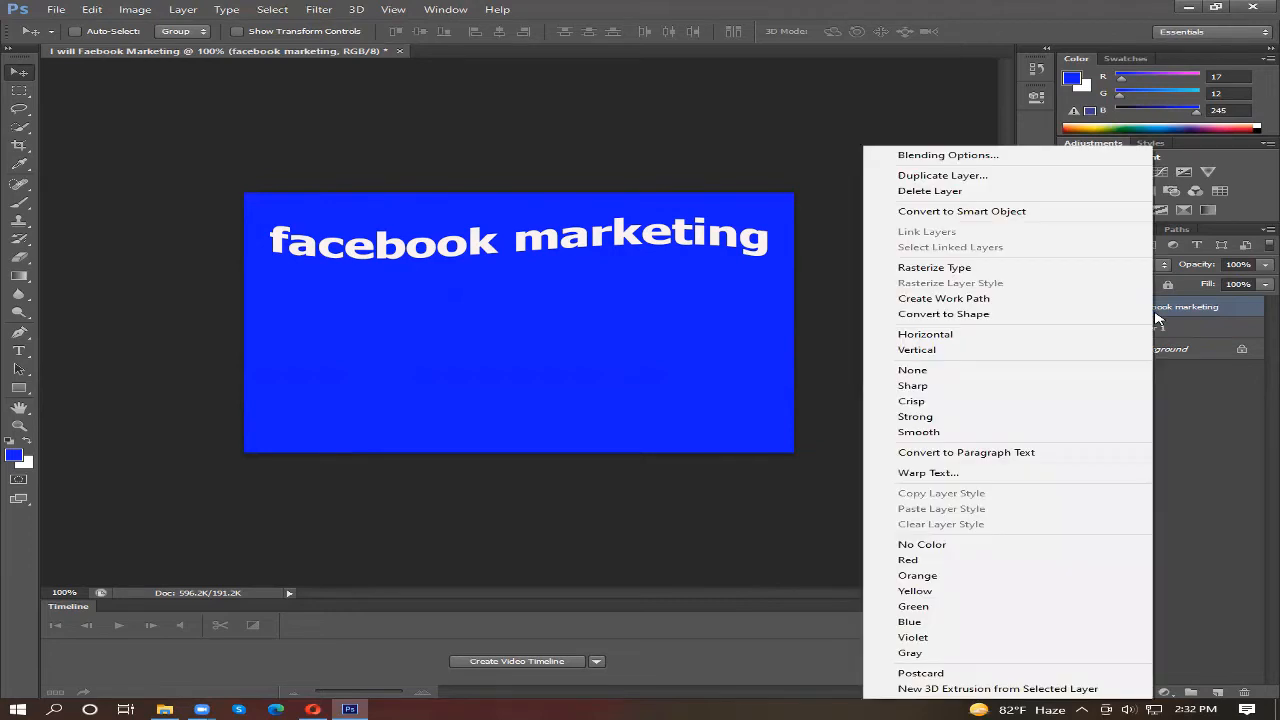
pyautogui.click(931, 160)
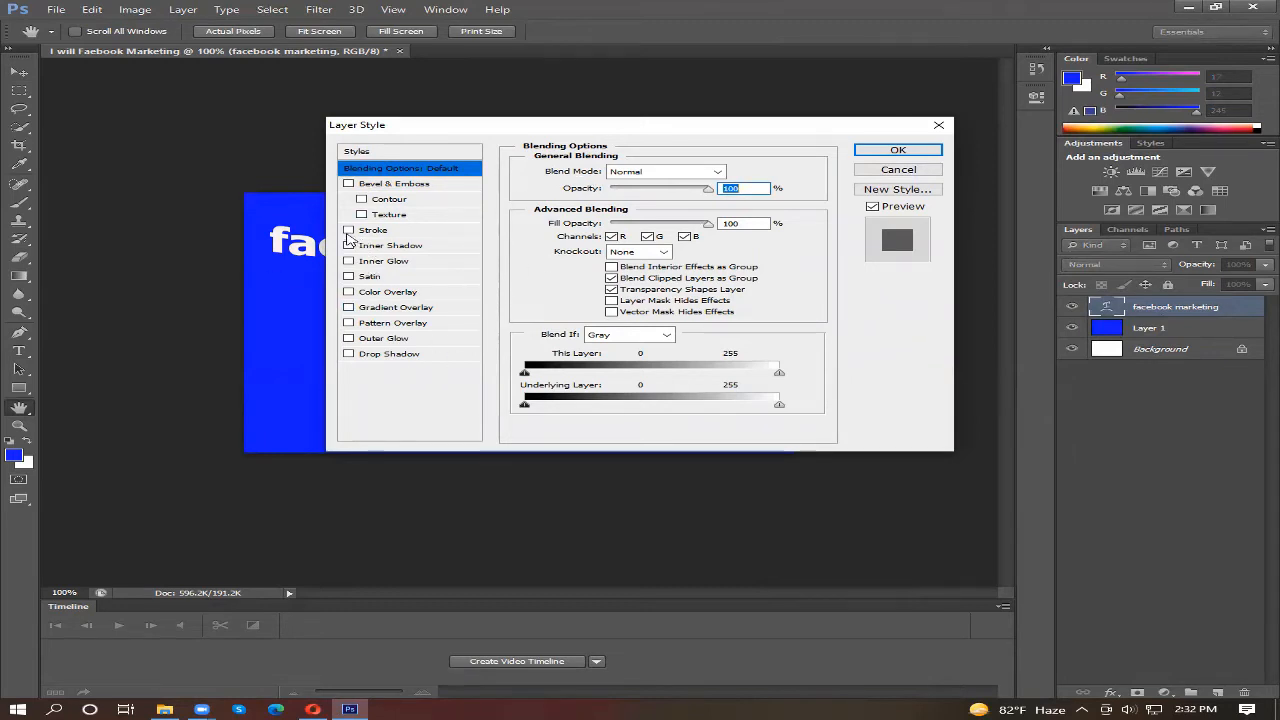
pyautogui.click(348, 233)
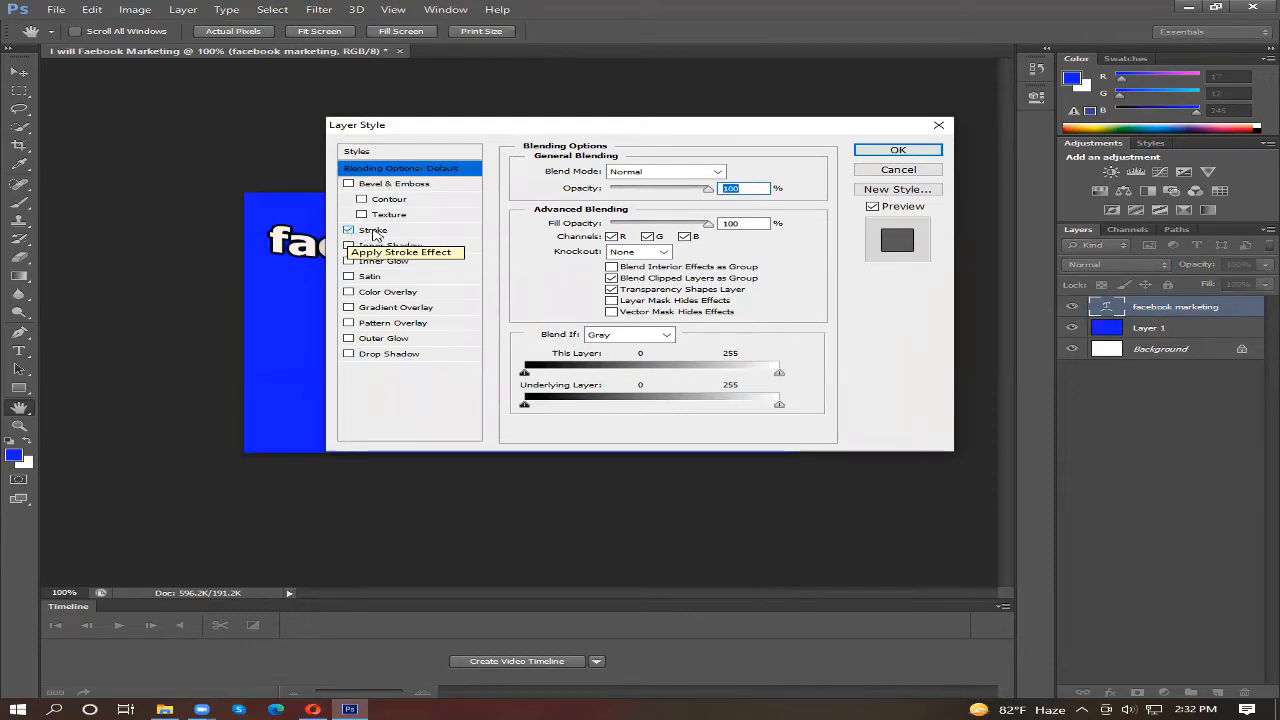
pyautogui.click(375, 232)
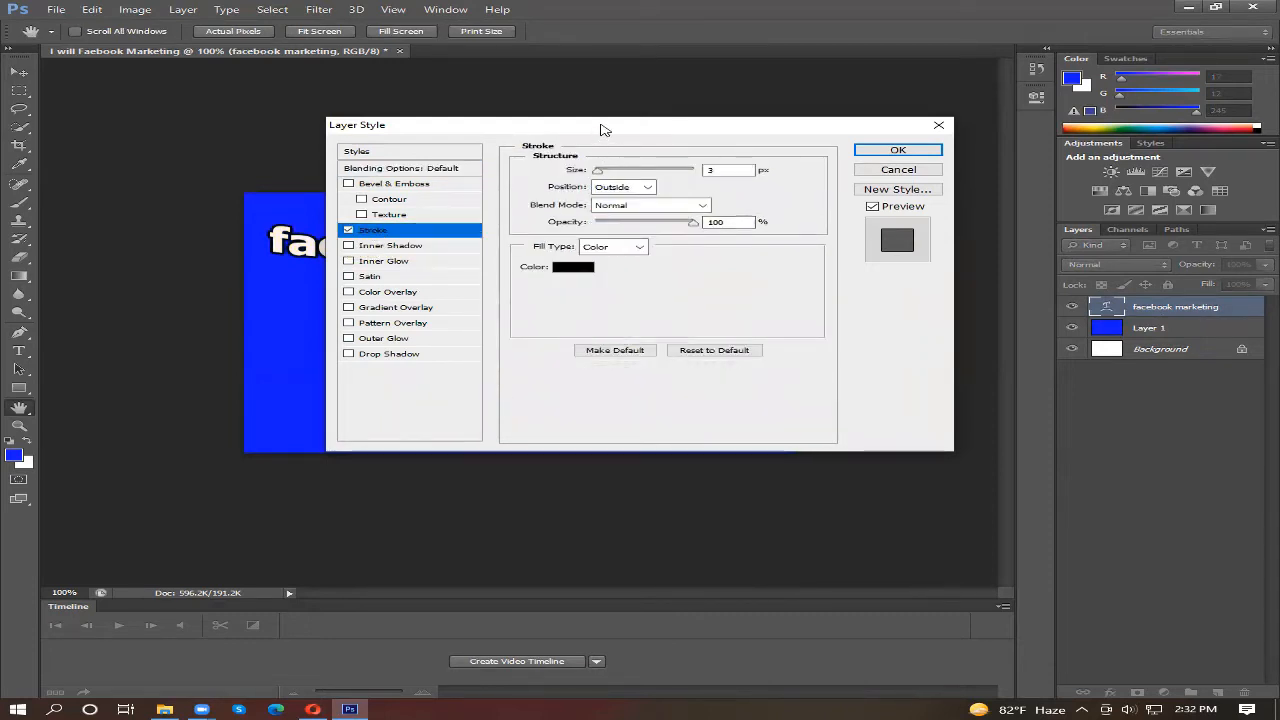
pyautogui.moveTo(613, 127); pyautogui.dragTo(665, 201)
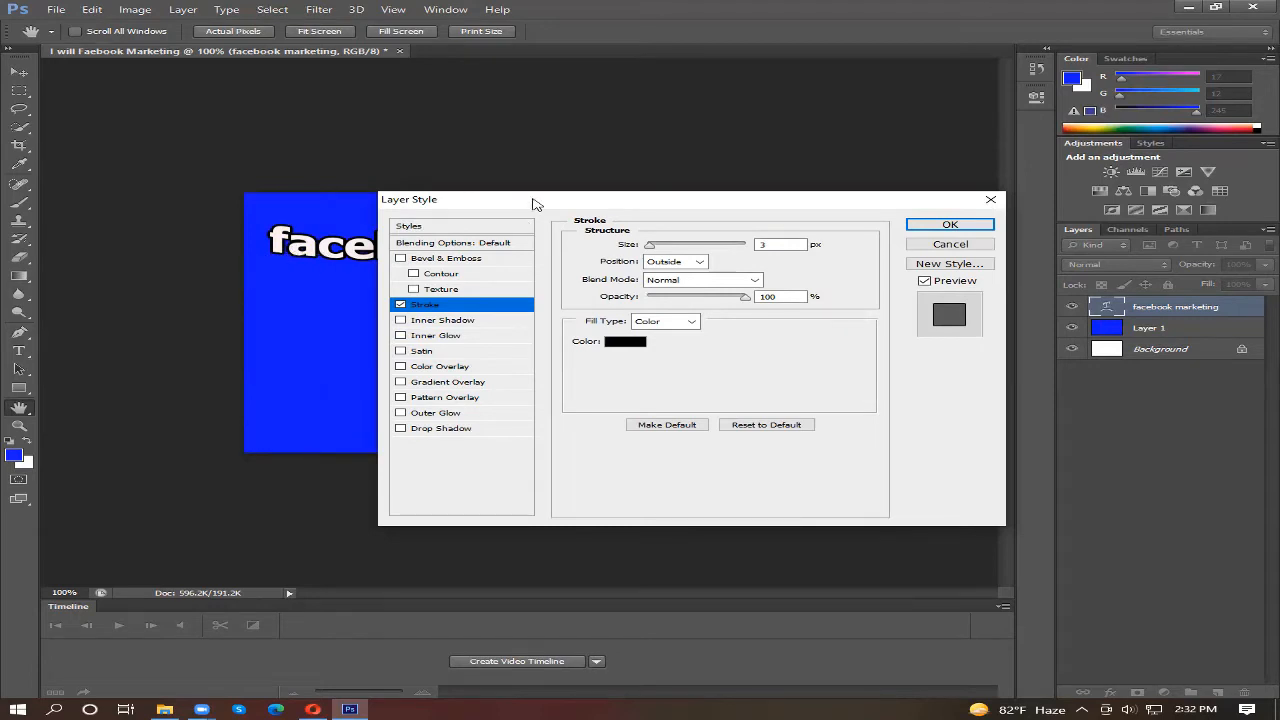
pyautogui.moveTo(533, 203); pyautogui.dragTo(777, 218)
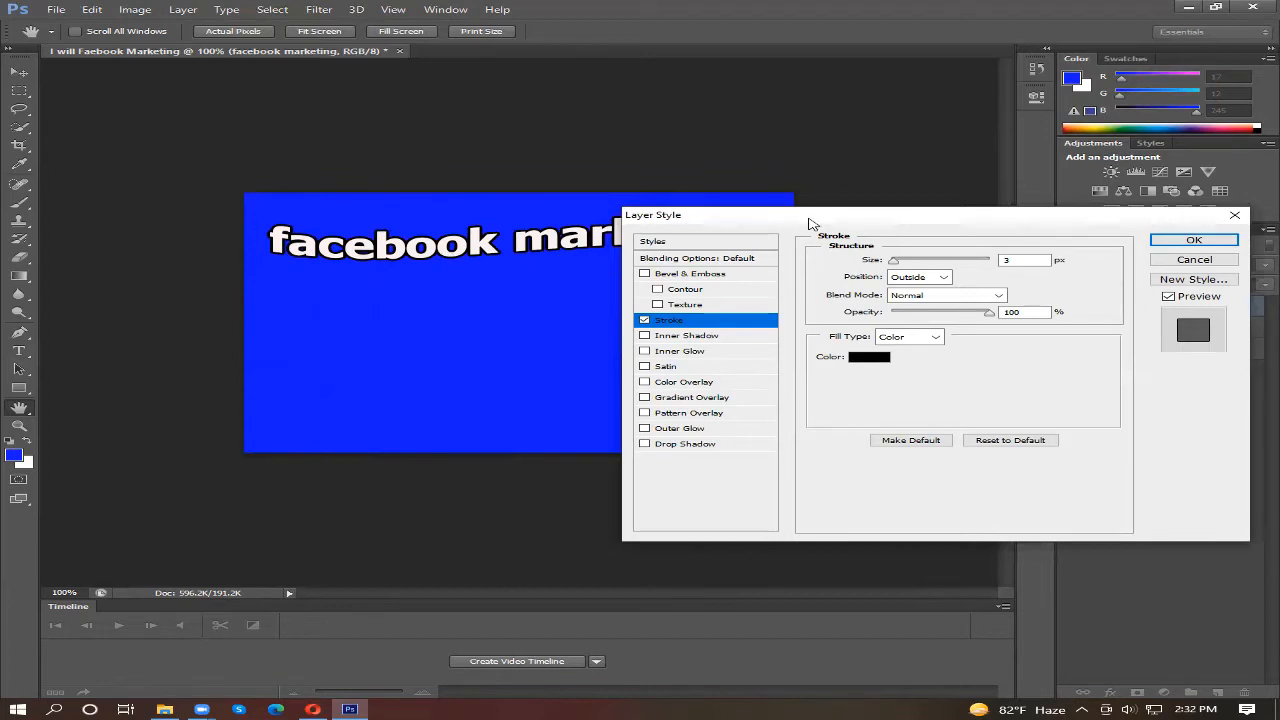
pyautogui.moveTo(800, 216); pyautogui.dragTo(591, 259)
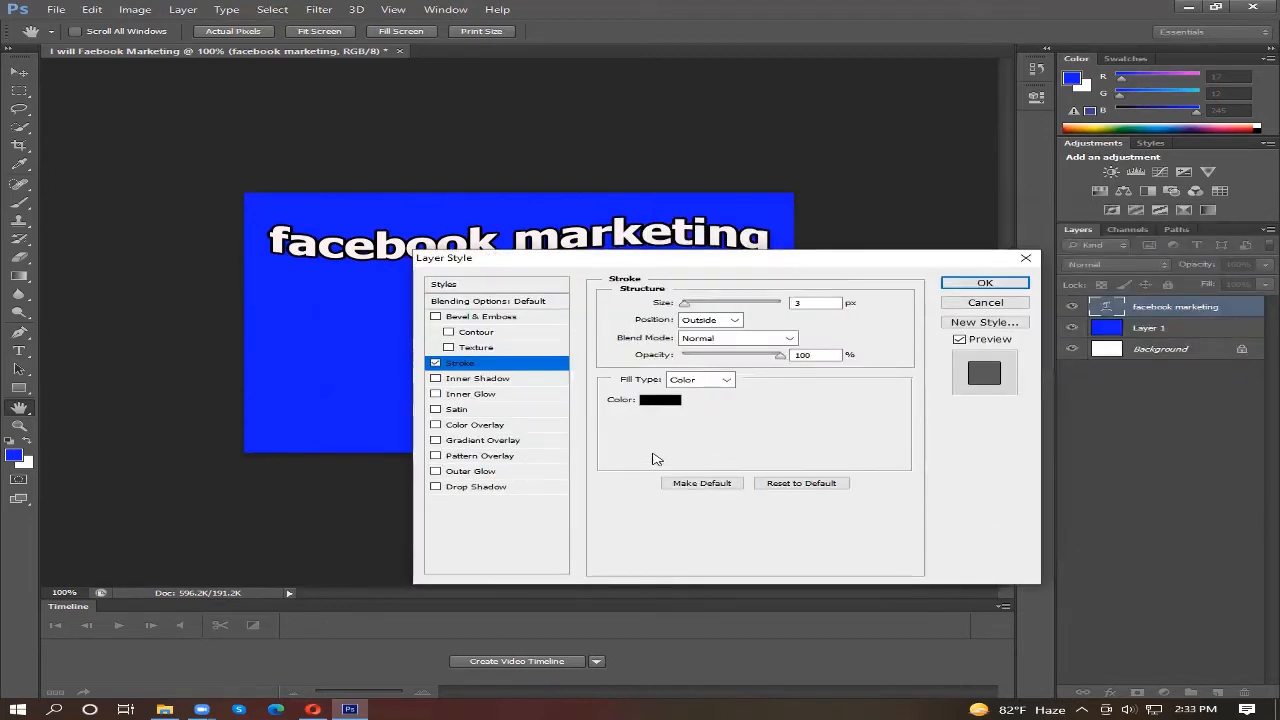
# Step: Try yellow #e2f50d as the text's stroke color, and restore it to black #000000
pyautogui.click(655, 400)
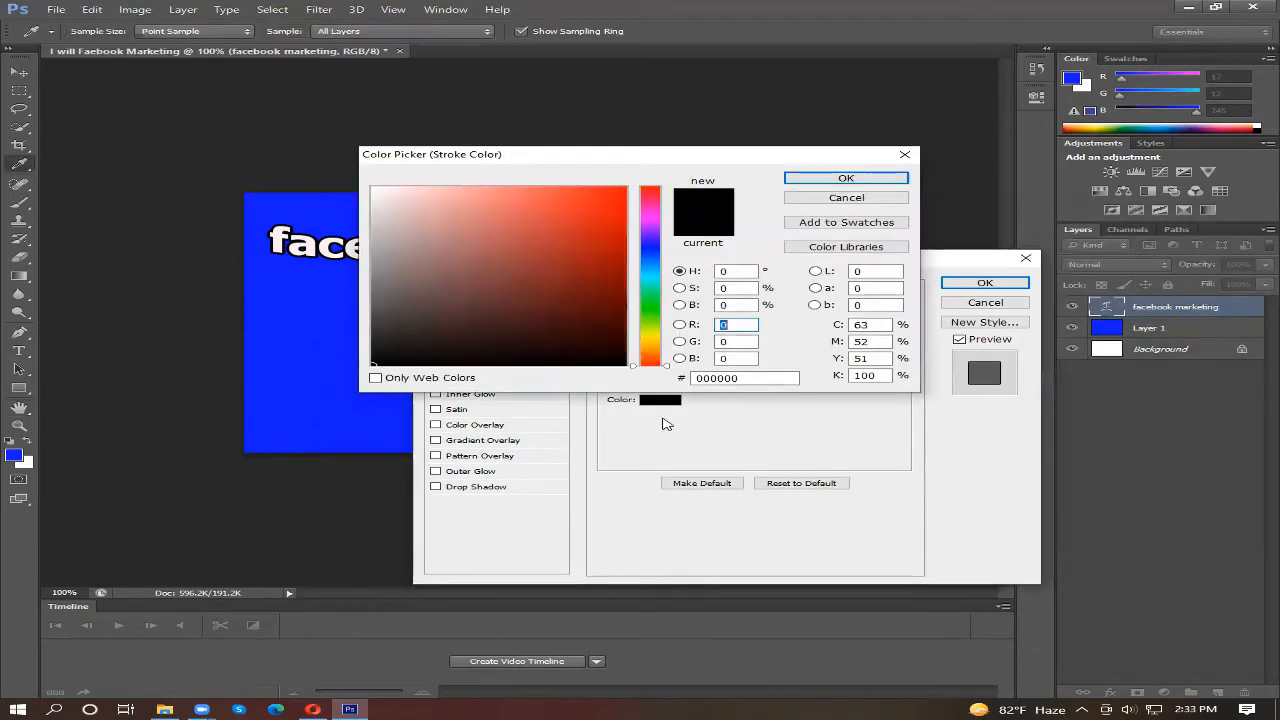
pyautogui.click(651, 201)
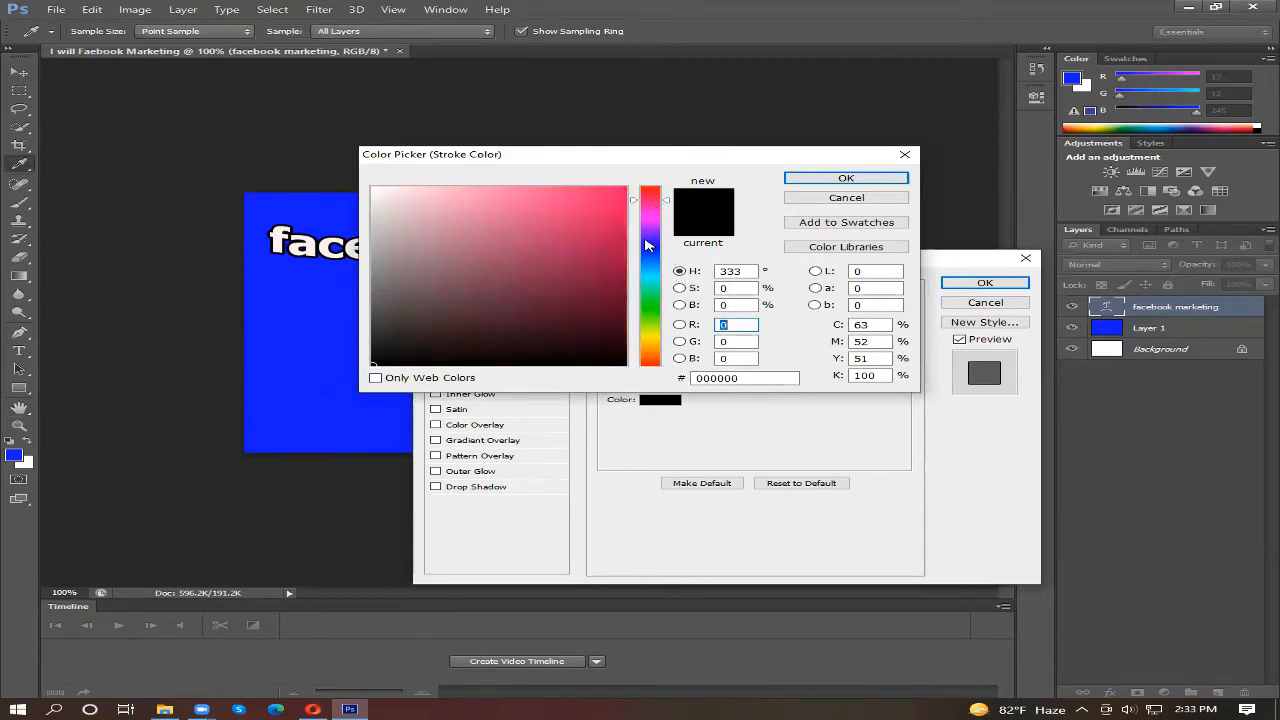
pyautogui.click(649, 279)
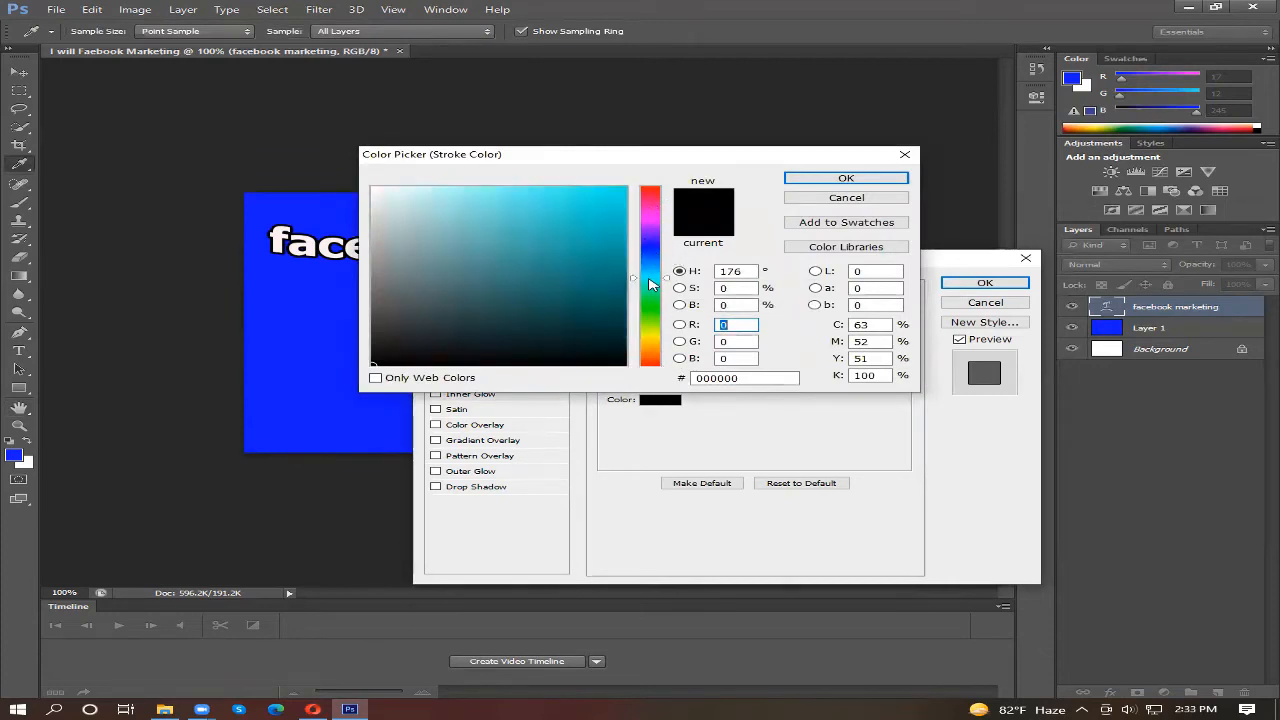
pyautogui.click(648, 334)
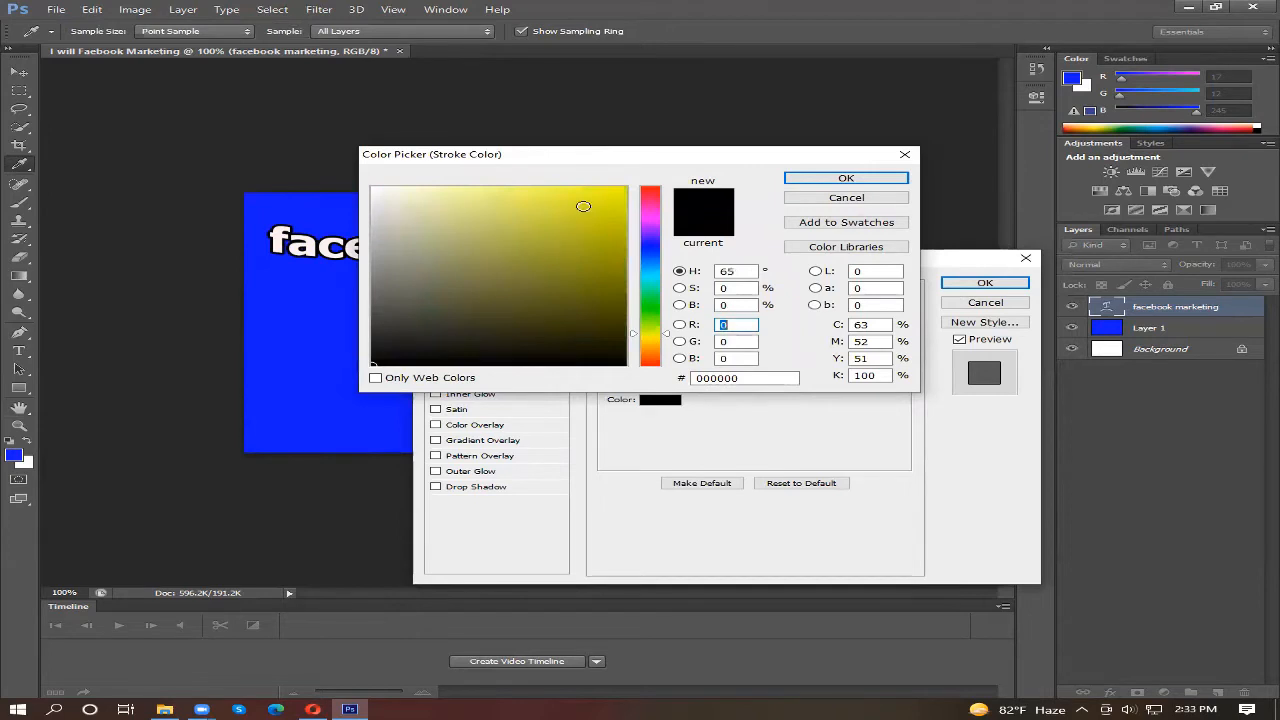
pyautogui.click(612, 193)
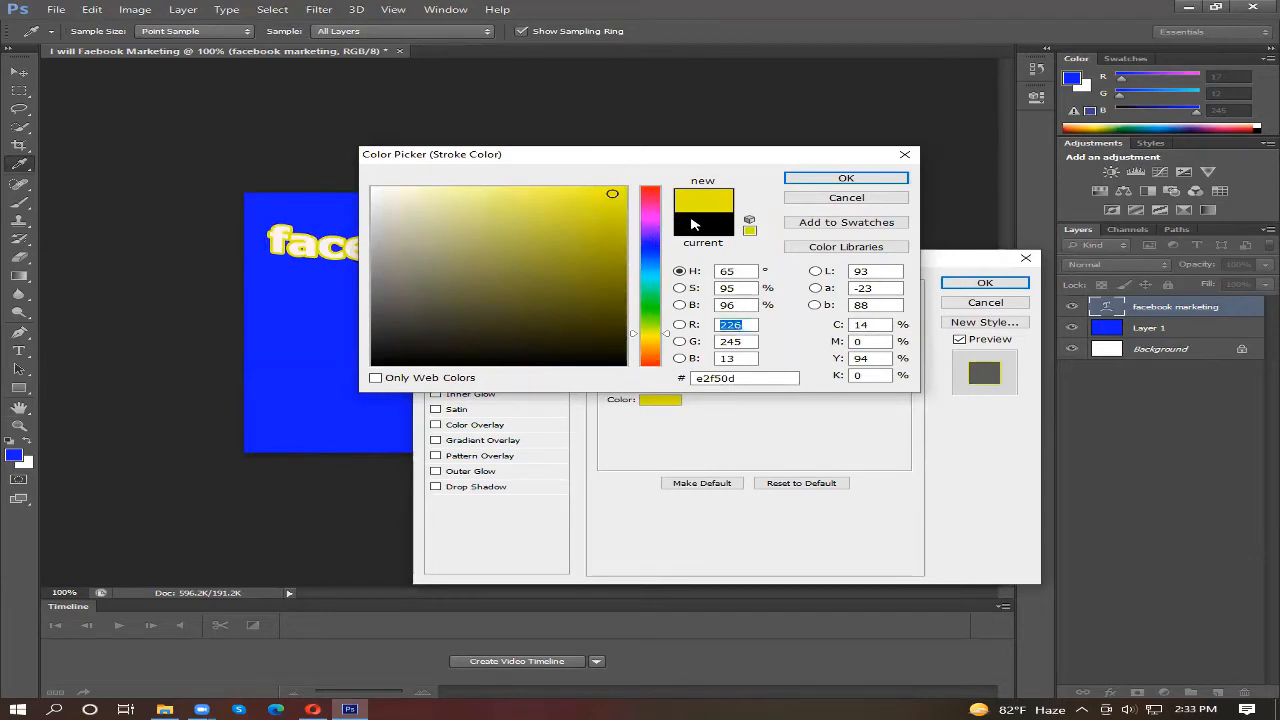
pyautogui.click(693, 222)
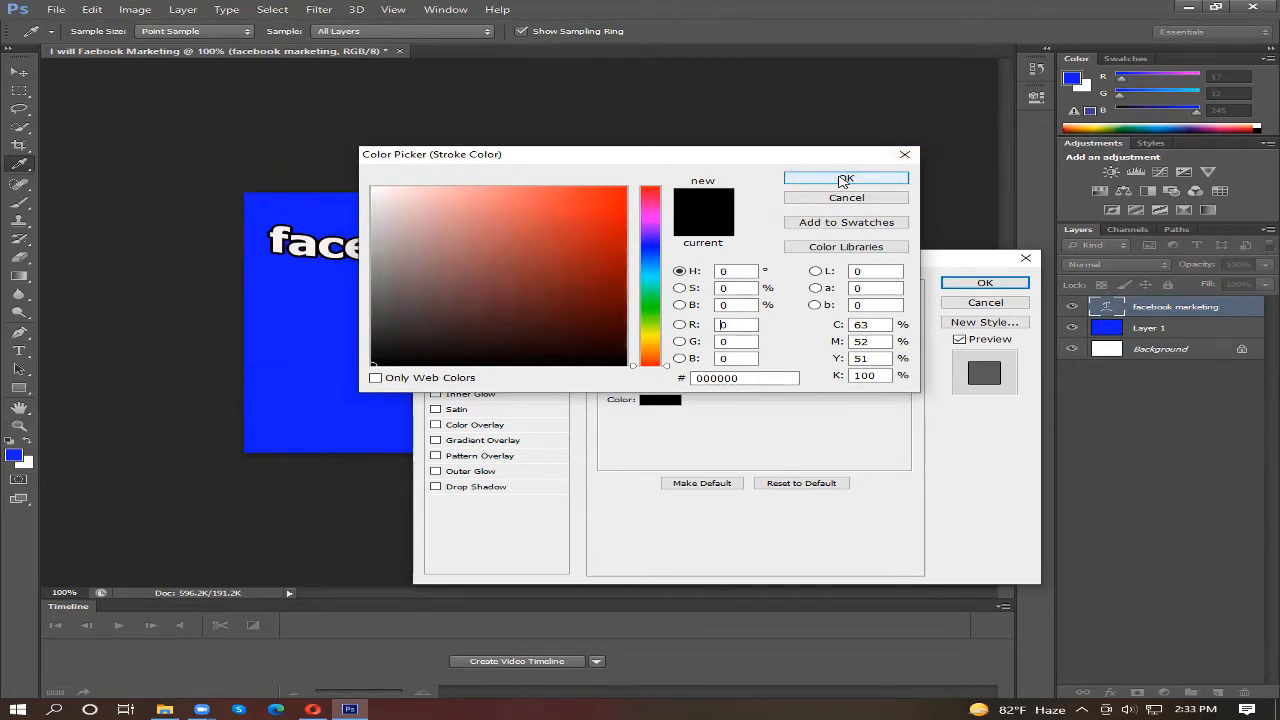
pyautogui.click(845, 179)
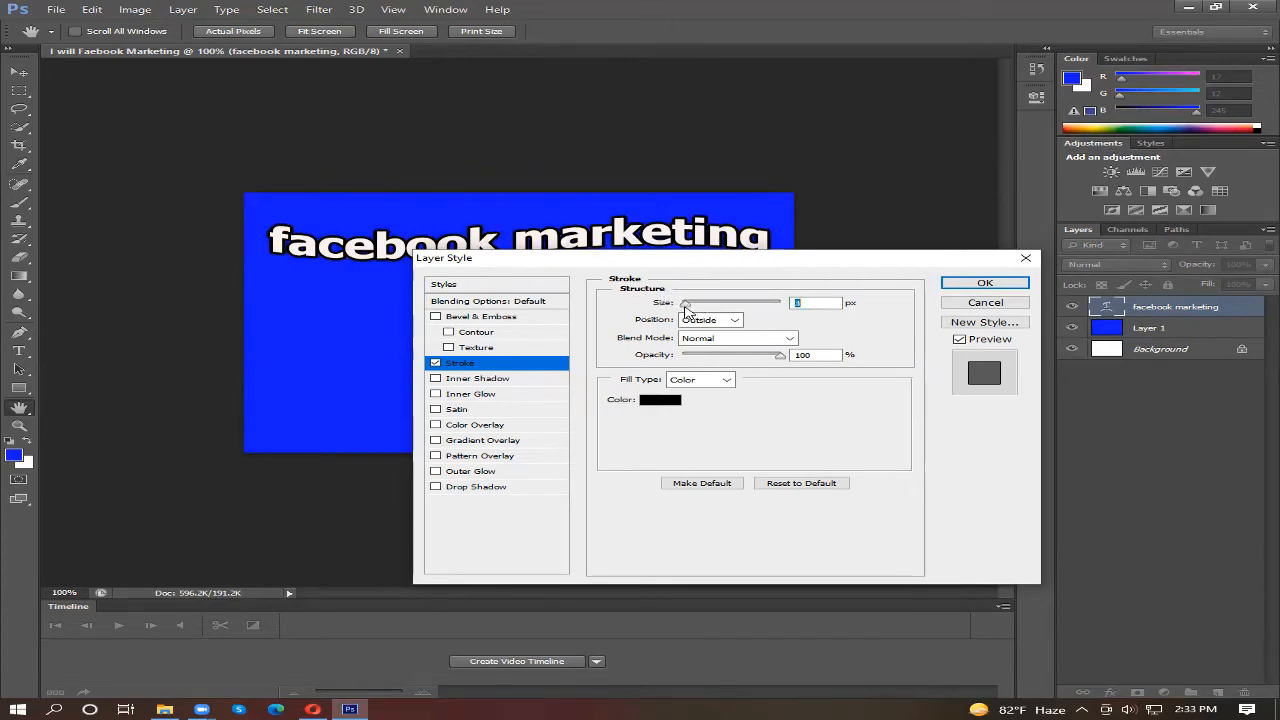
# Step: Thicken the "facebook marketing" text's black outside stroke to about 18 px, apply it, and nudge the text slightly down
pyautogui.moveTo(685, 305)
pyautogui.mouseDown()
pyautogui.moveTo(712, 309)
pyautogui.moveTo(688, 307)
pyautogui.mouseUp()
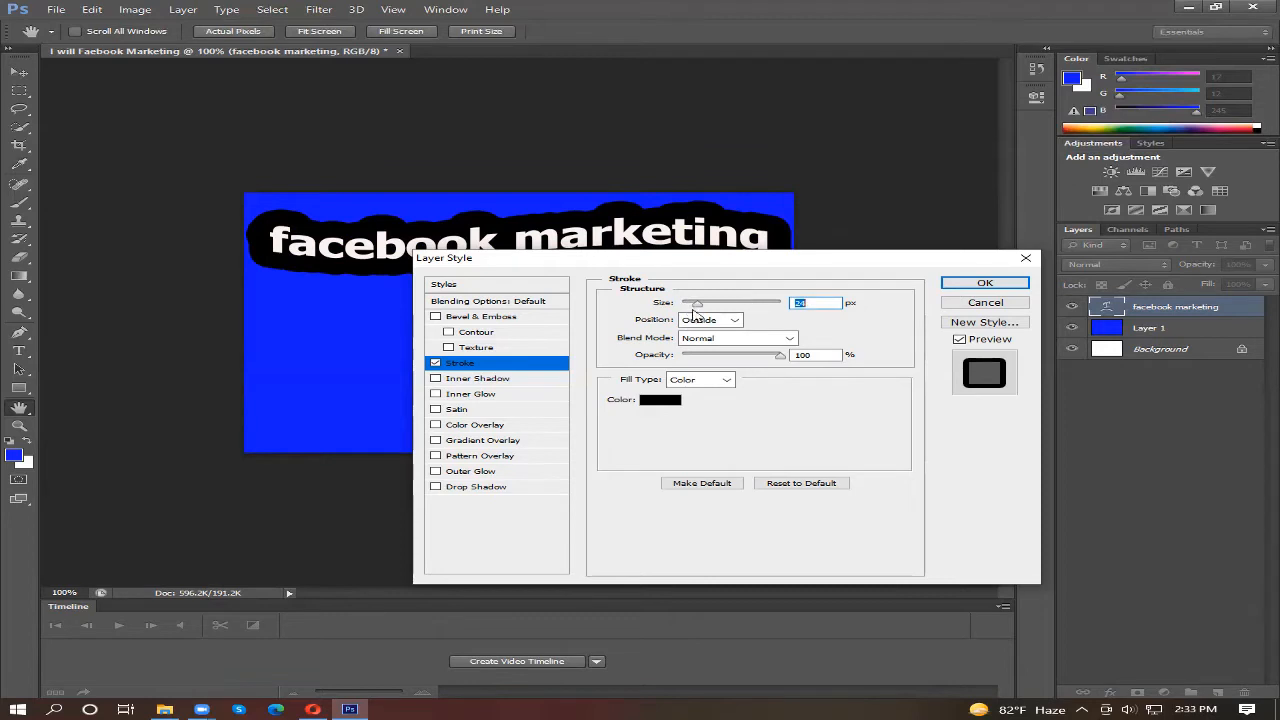
pyautogui.moveTo(703, 310)
pyautogui.mouseDown()
pyautogui.moveTo(716, 310)
pyautogui.moveTo(684, 307)
pyautogui.moveTo(697, 308)
pyautogui.mouseUp()
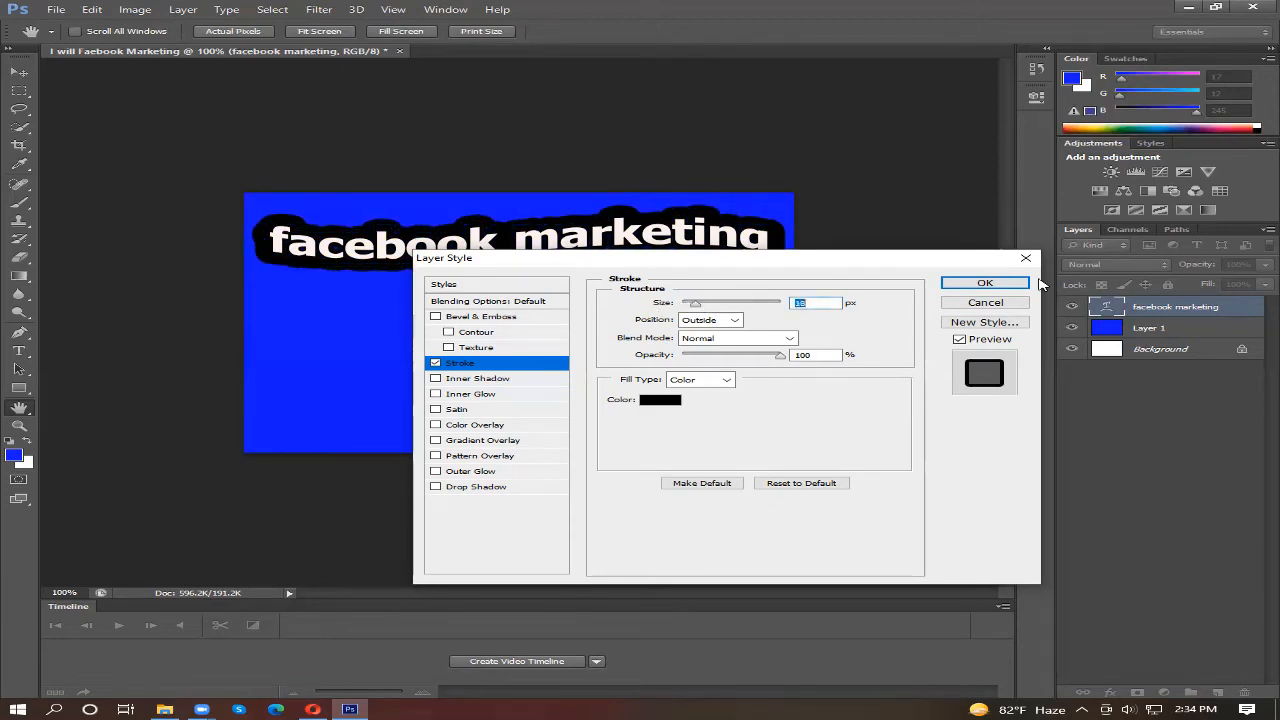
pyautogui.click(985, 284)
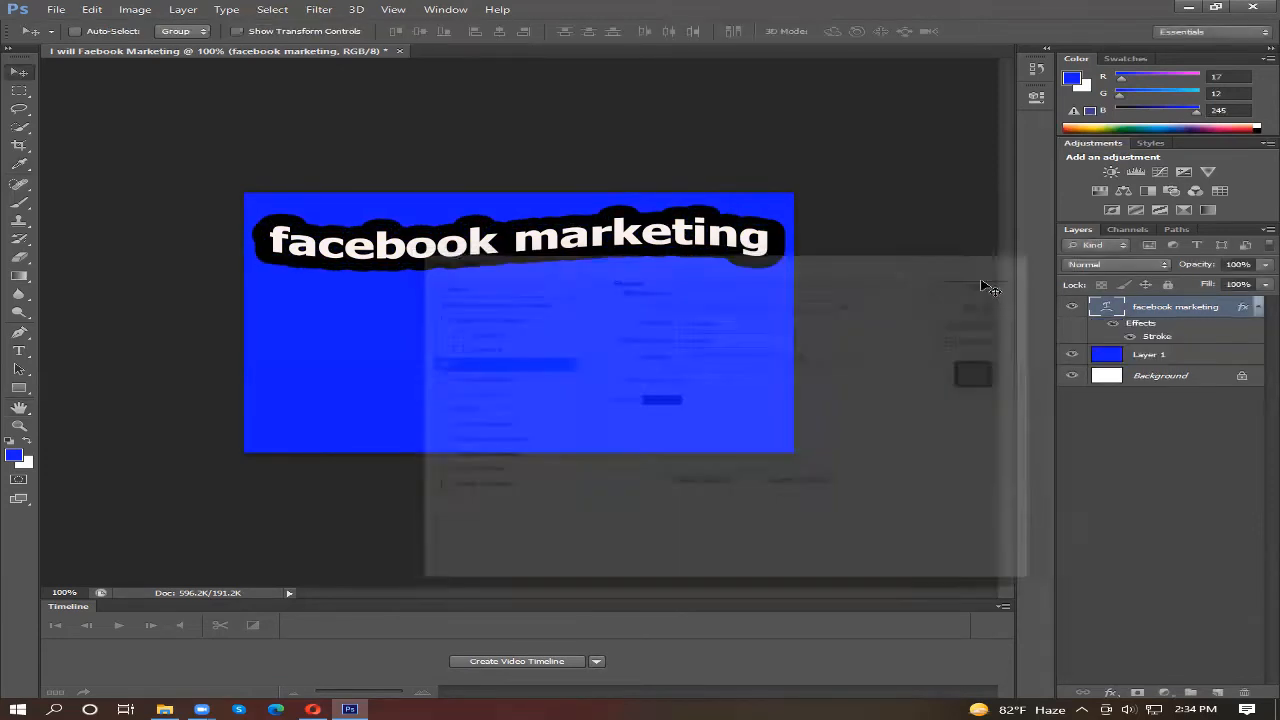
pyautogui.moveTo(432, 252); pyautogui.dragTo(429, 255)
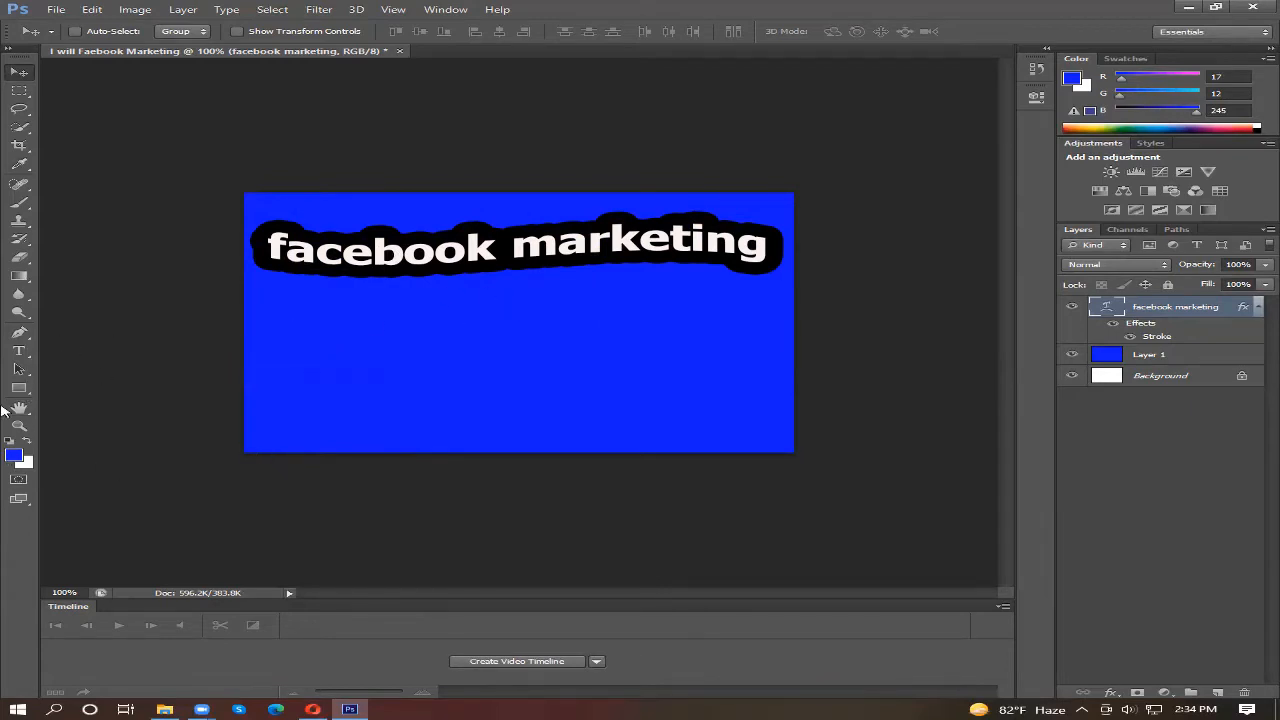
# Step: Add a horizontal text line reading "facebook hkg" beneath the "facebook marketing" heading
pyautogui.click(17, 352)
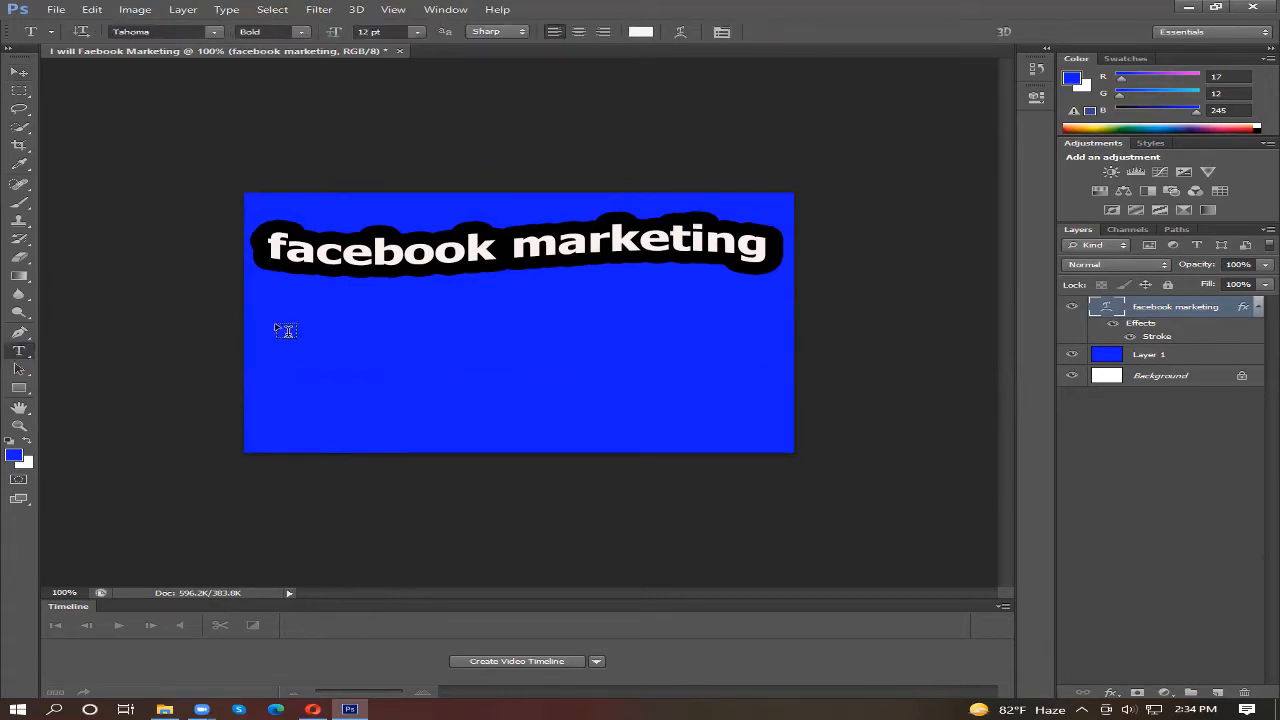
pyautogui.click(276, 325)
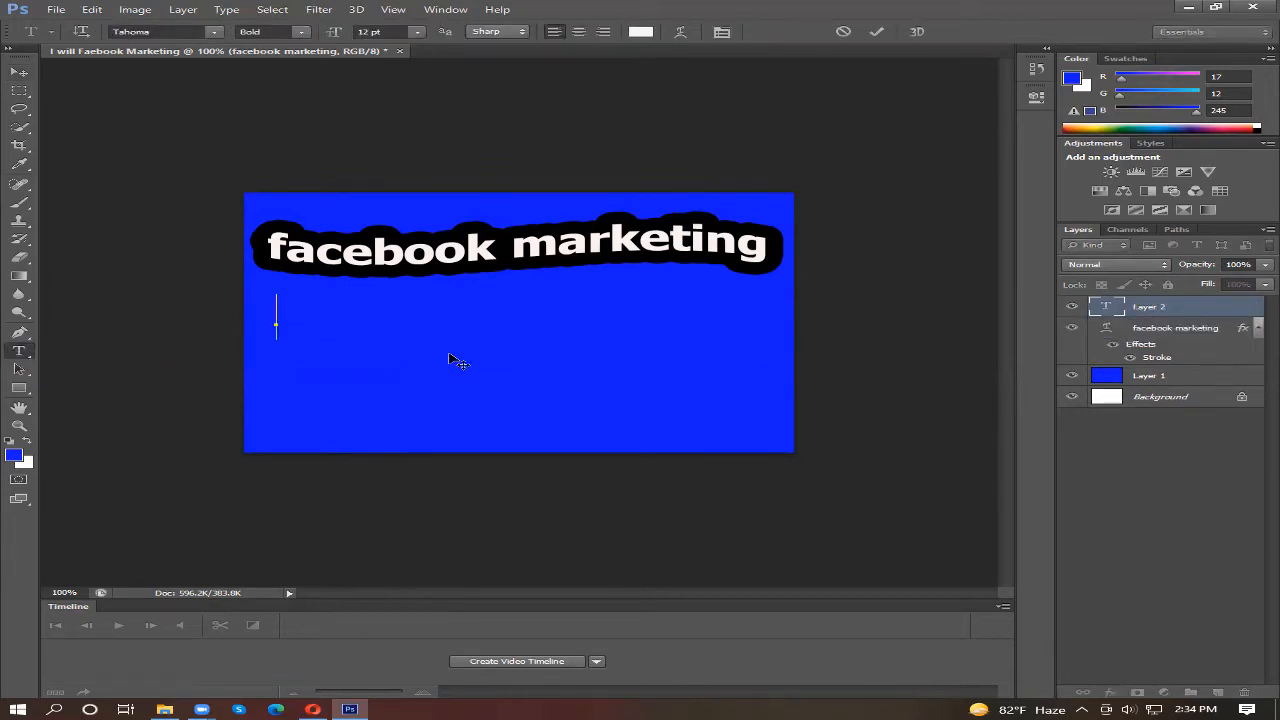
pyautogui.write('fa')
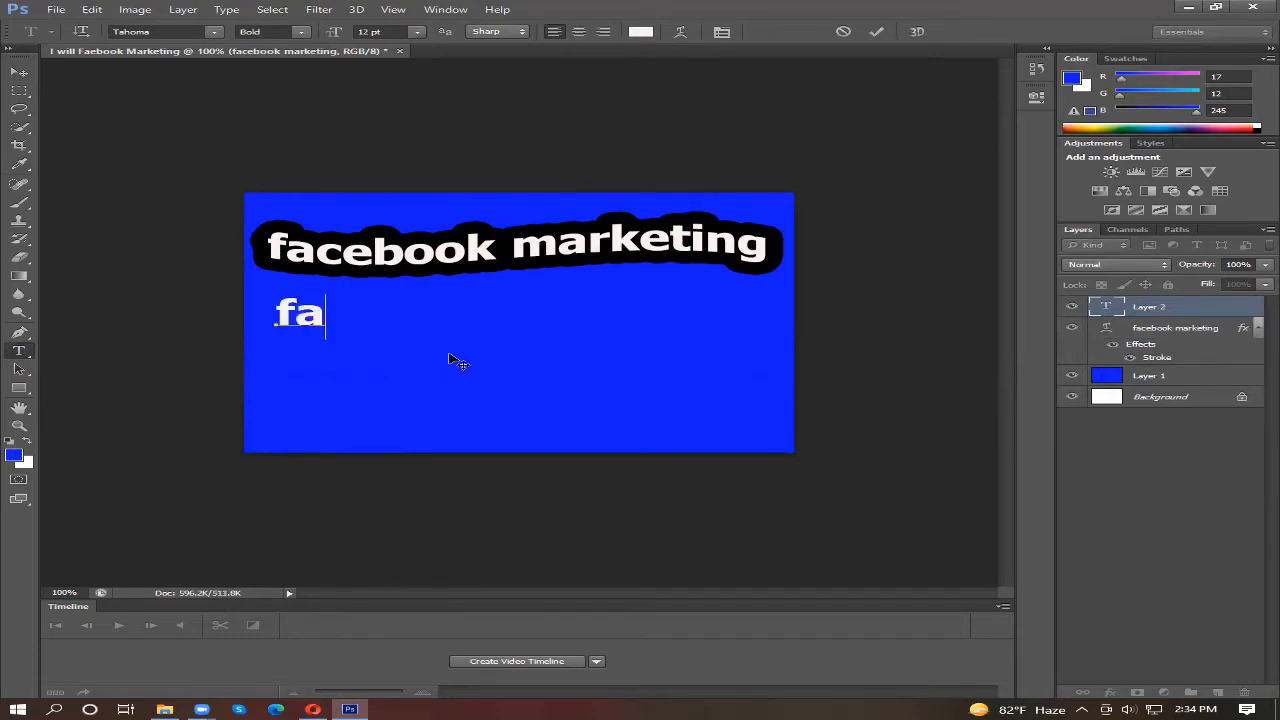
pyautogui.write('cebook')
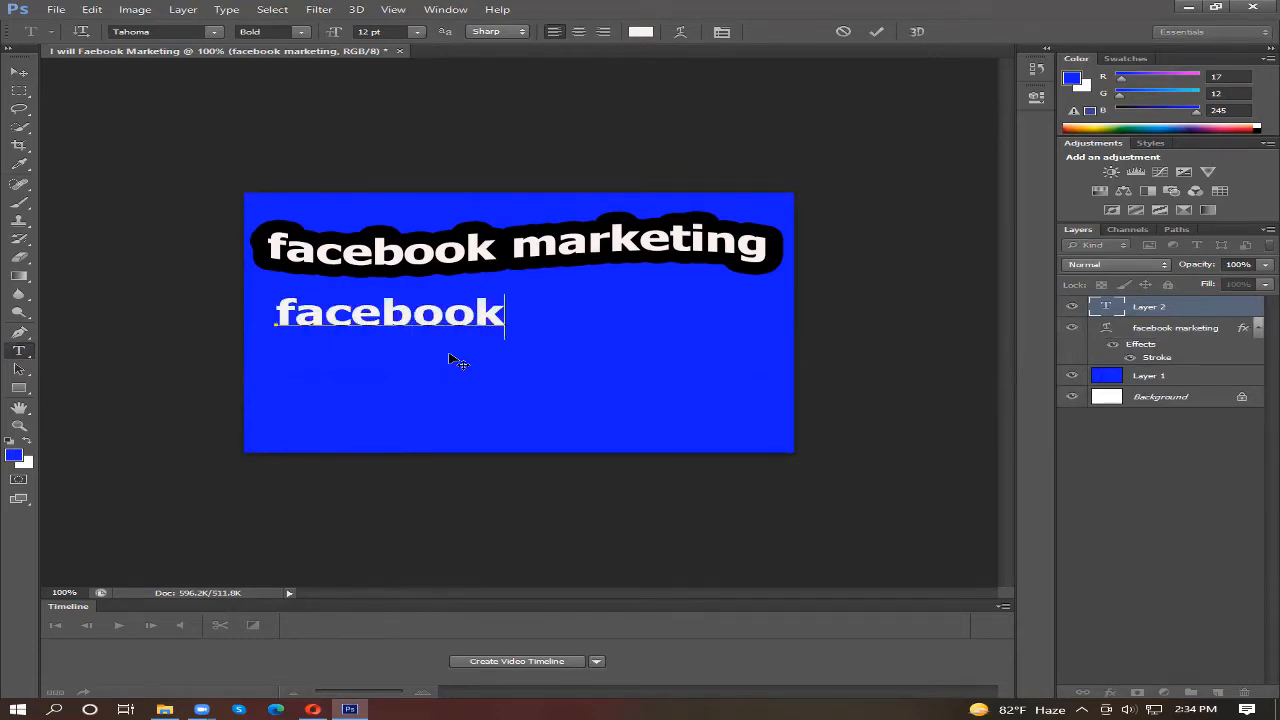
pyautogui.write(' pro')
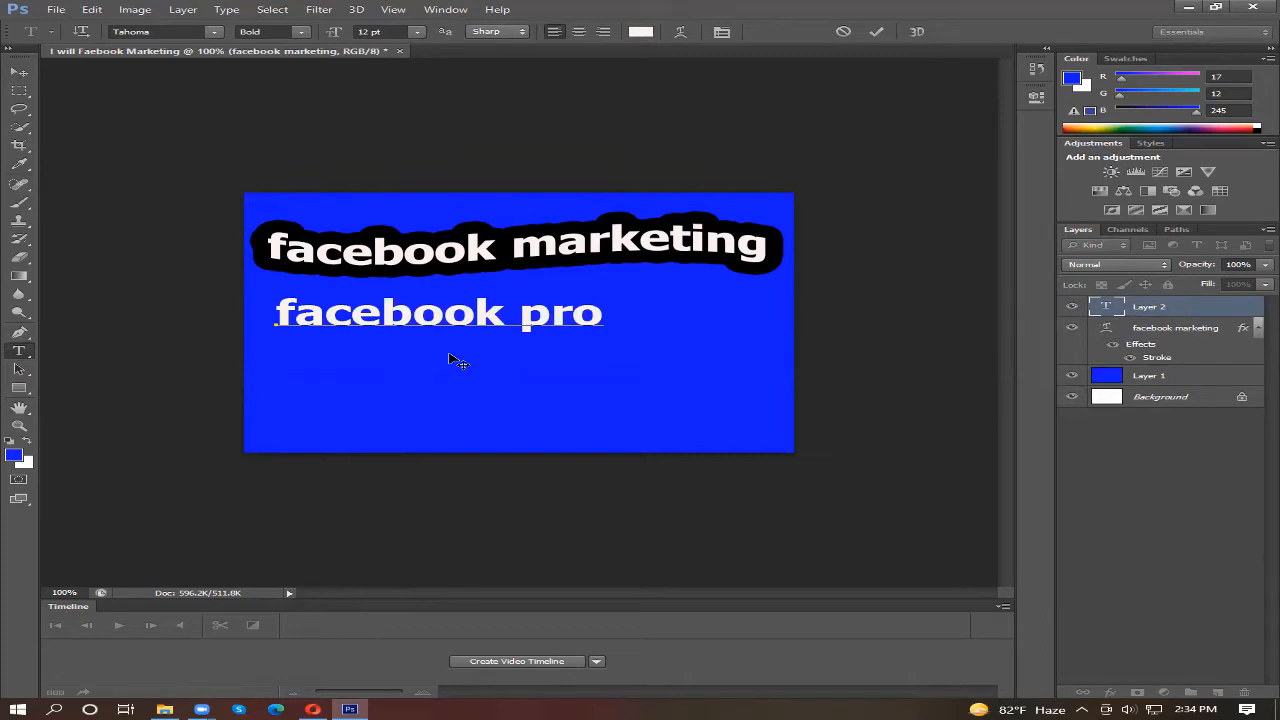
pyautogui.press('BackSpace')
pyautogui.press('BackSpace')
pyautogui.press('BackSpace')
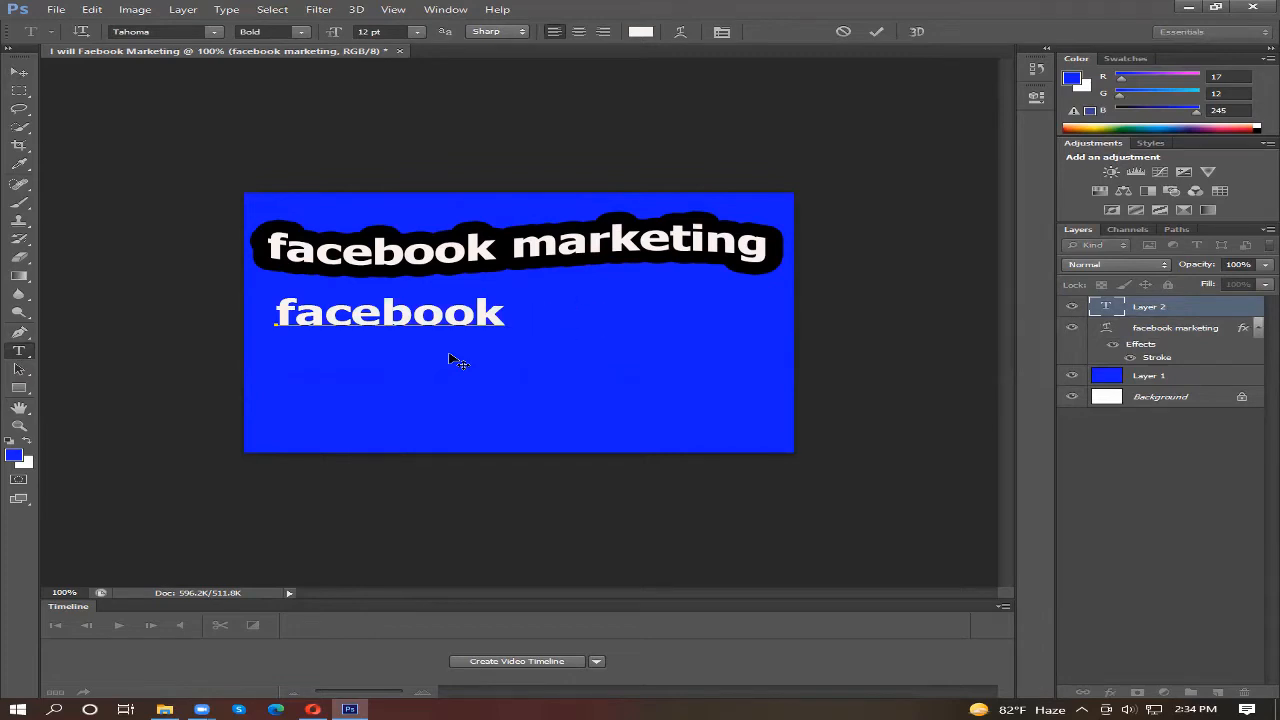
pyautogui.write('hkg')
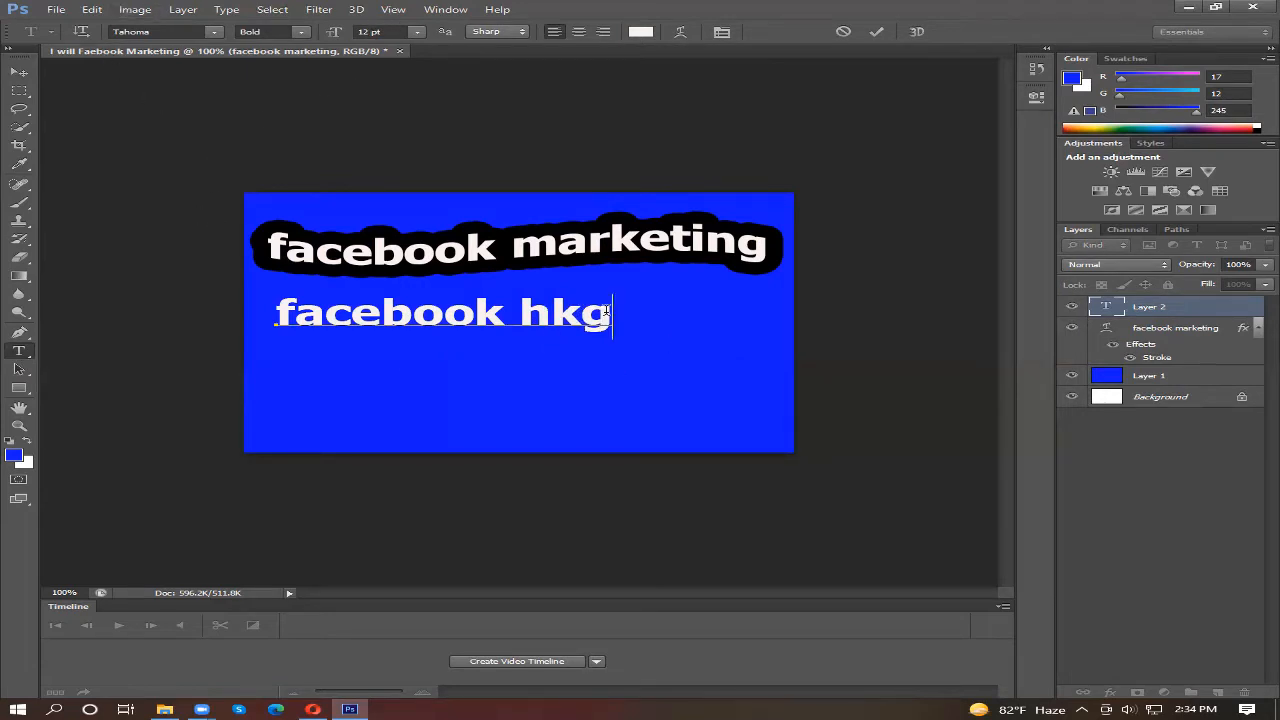
# Step: Set the font size of the entire "facebook hkg" text to 10 pt and commit it
pyautogui.moveTo(606, 312); pyautogui.dragTo(284, 293)
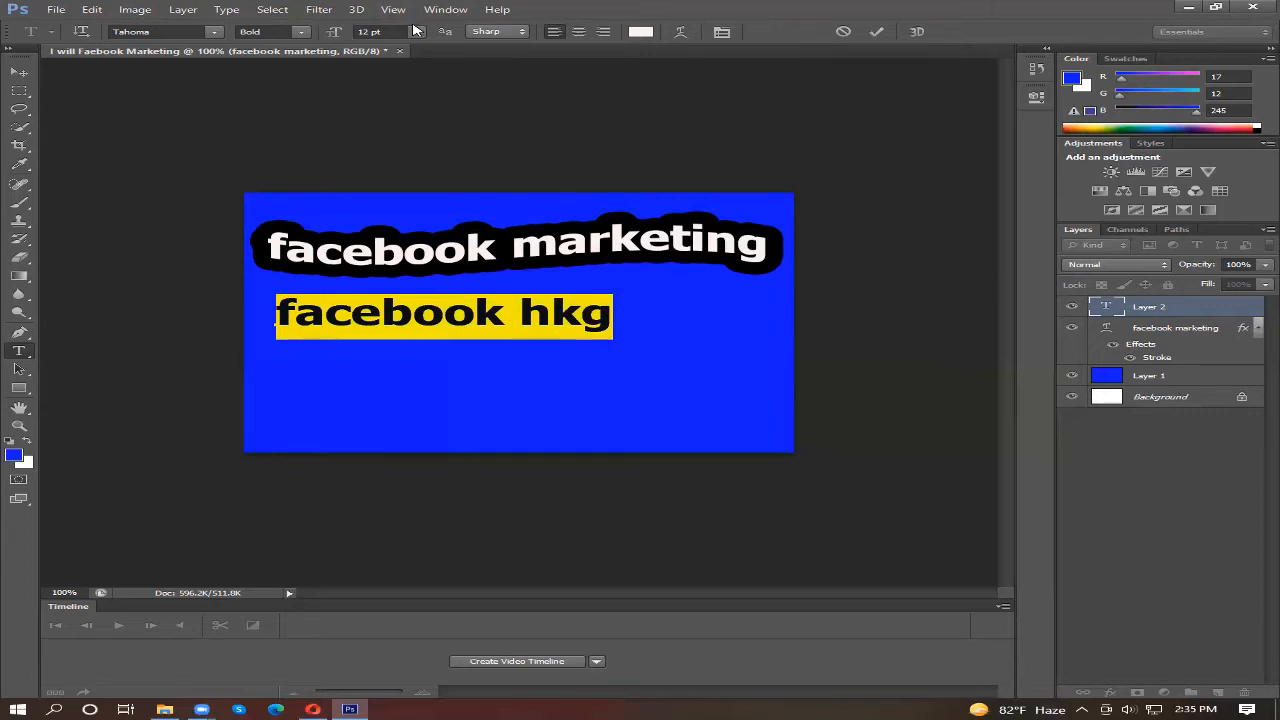
pyautogui.click(415, 31)
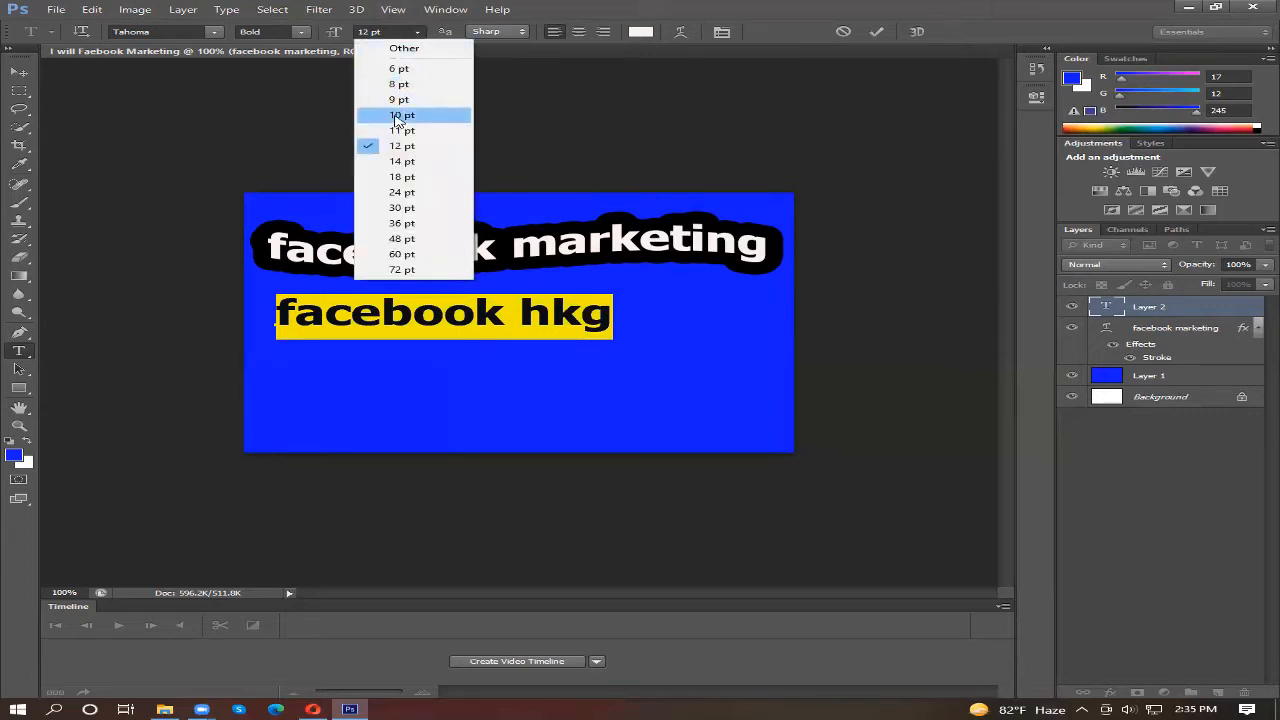
pyautogui.click(400, 115)
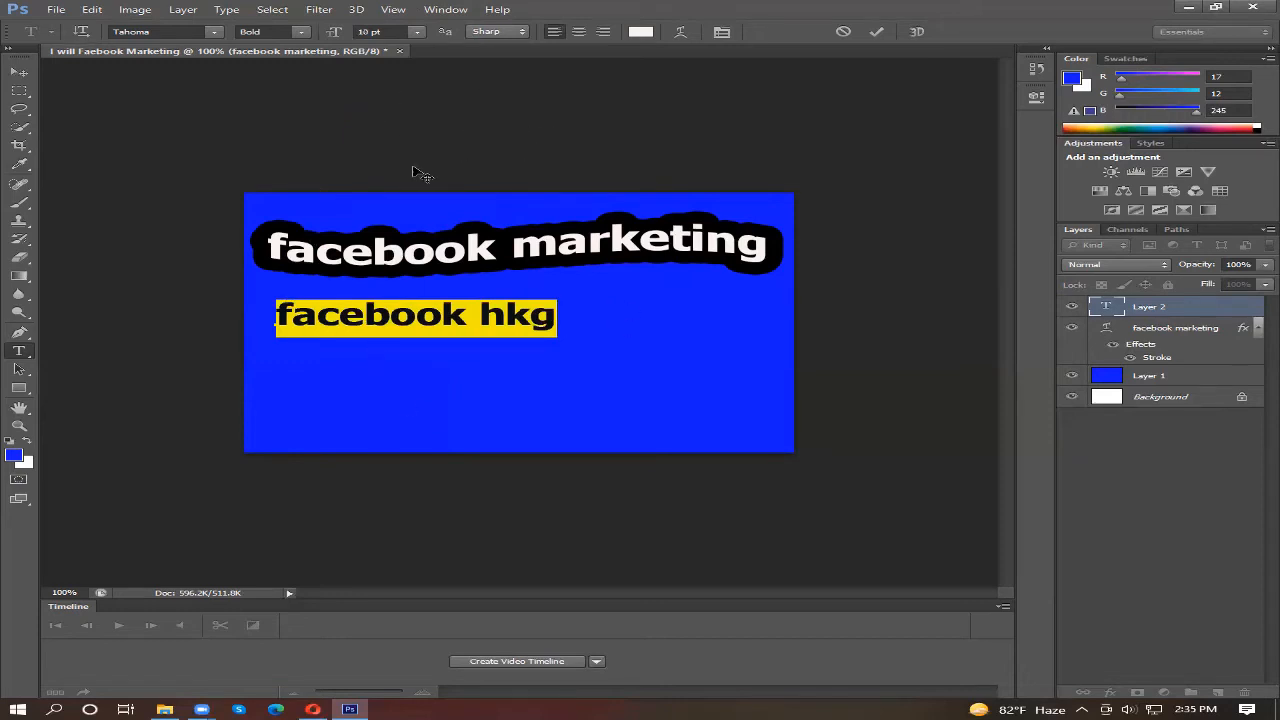
pyautogui.click(19, 73)
# Step: Add the text "drfgdtfyhyfd" below "facebook hkg" and move it down to the lower middle of the canvas
pyautogui.click(19, 351)
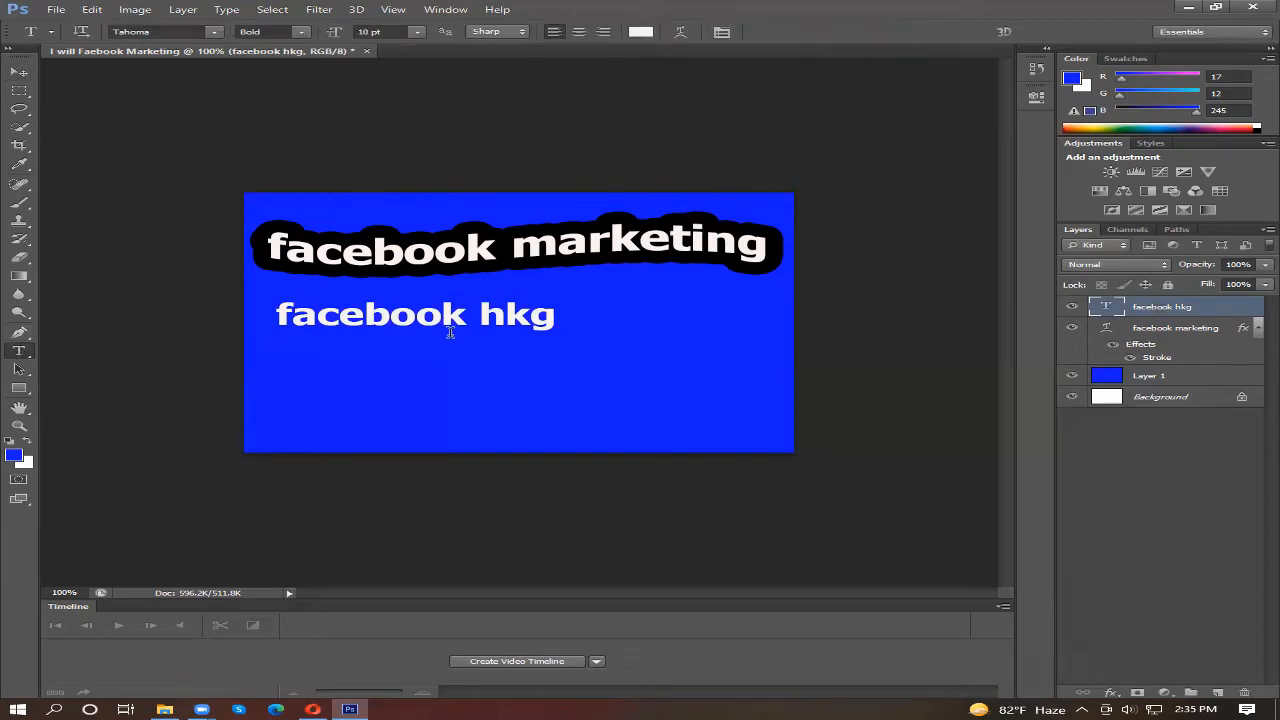
pyautogui.click(292, 356)
pyautogui.write('drfgdtfyhyfd')
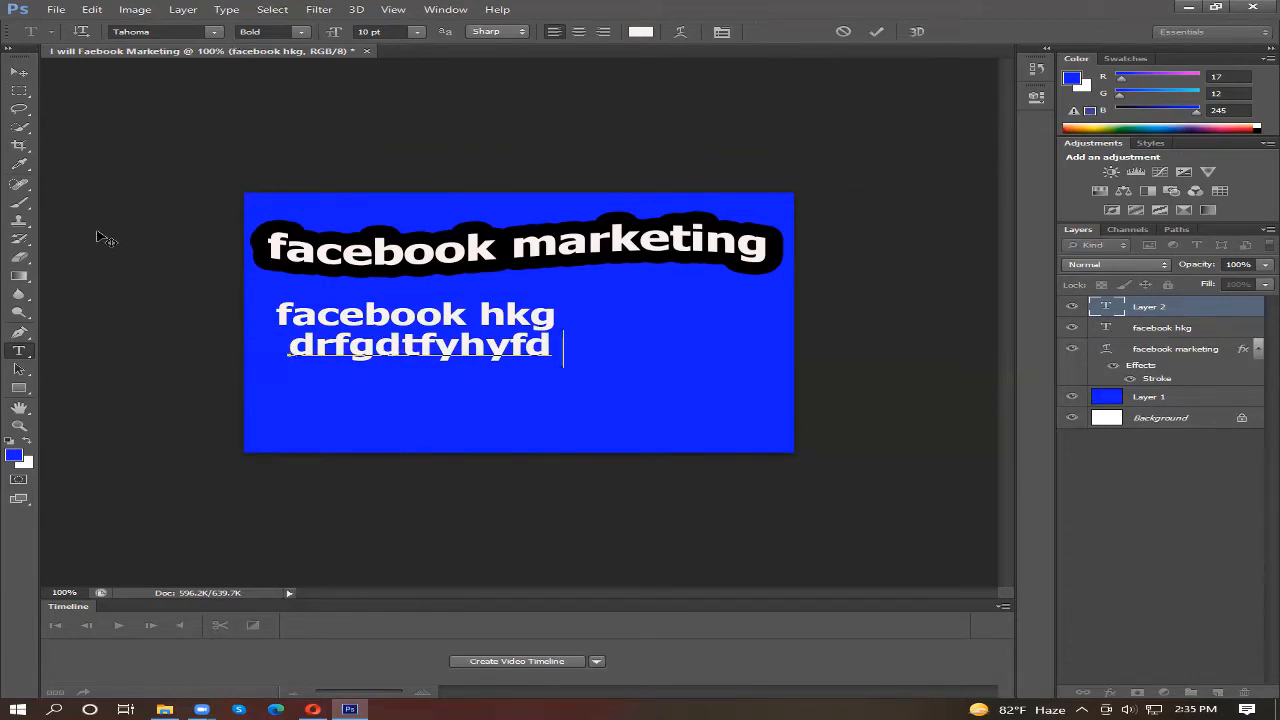
pyautogui.click(18, 77)
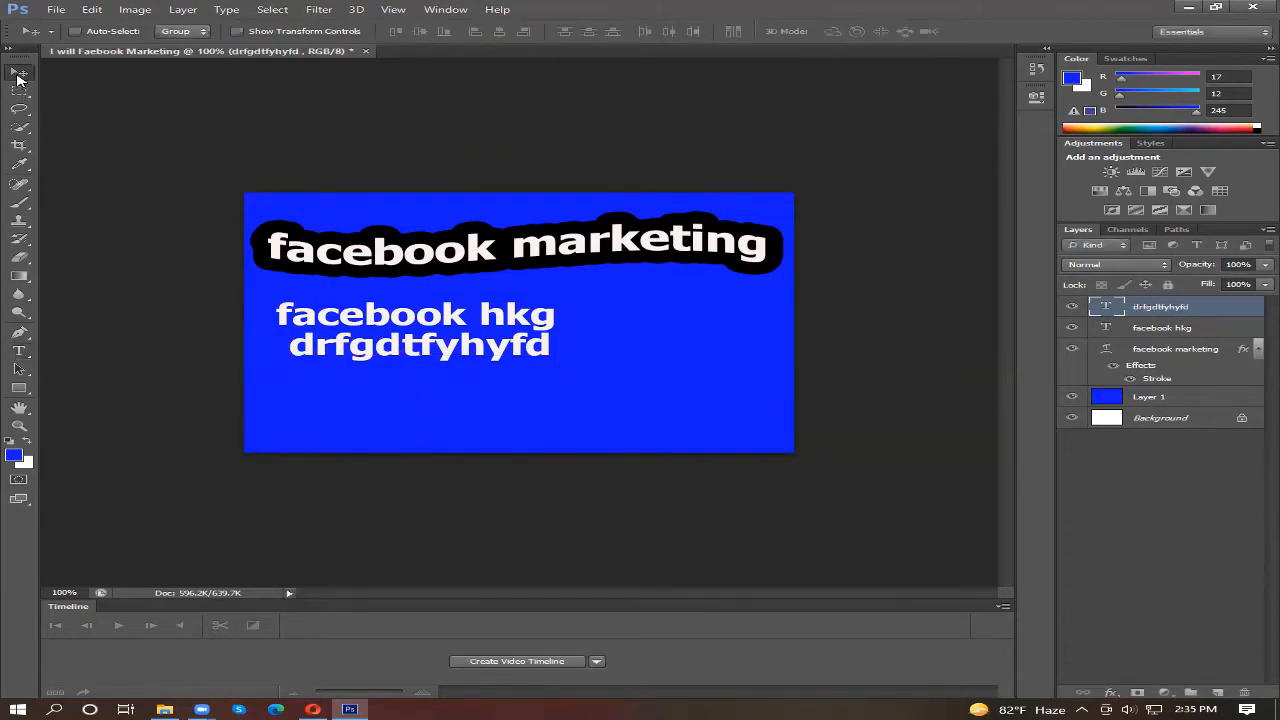
pyautogui.moveTo(392, 353); pyautogui.dragTo(370, 381)
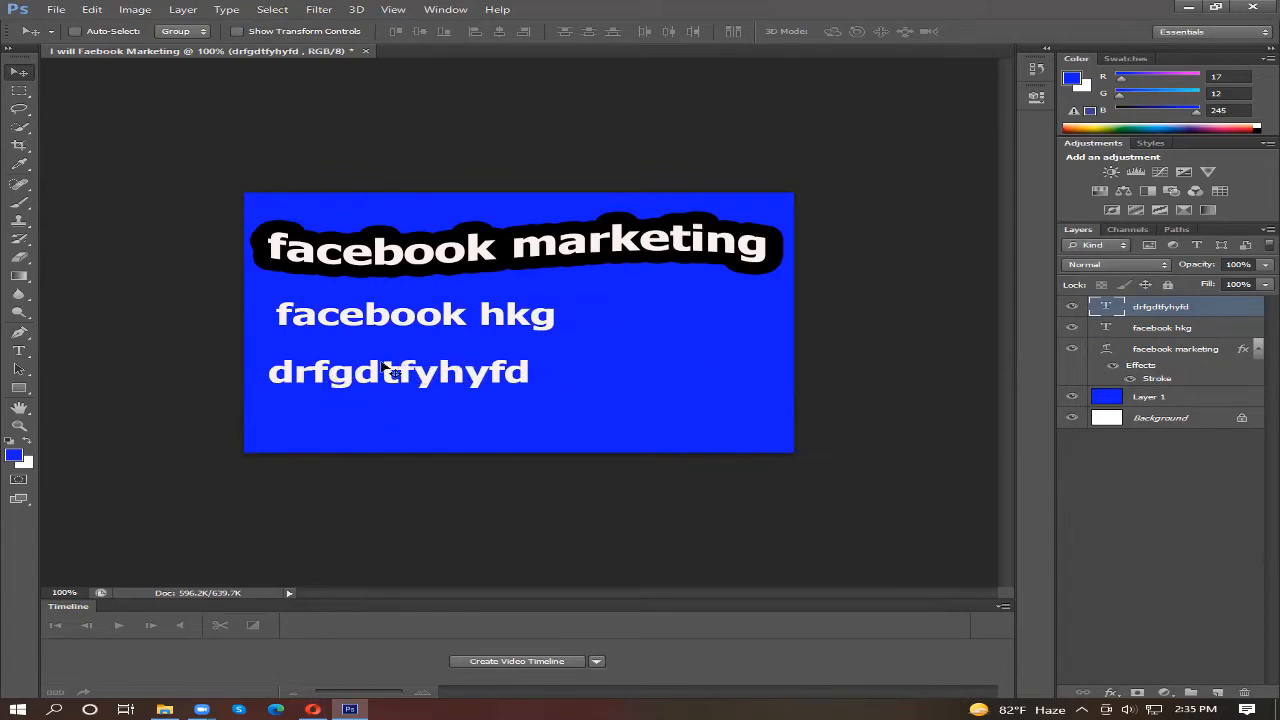
pyautogui.moveTo(354, 390); pyautogui.dragTo(450, 392)
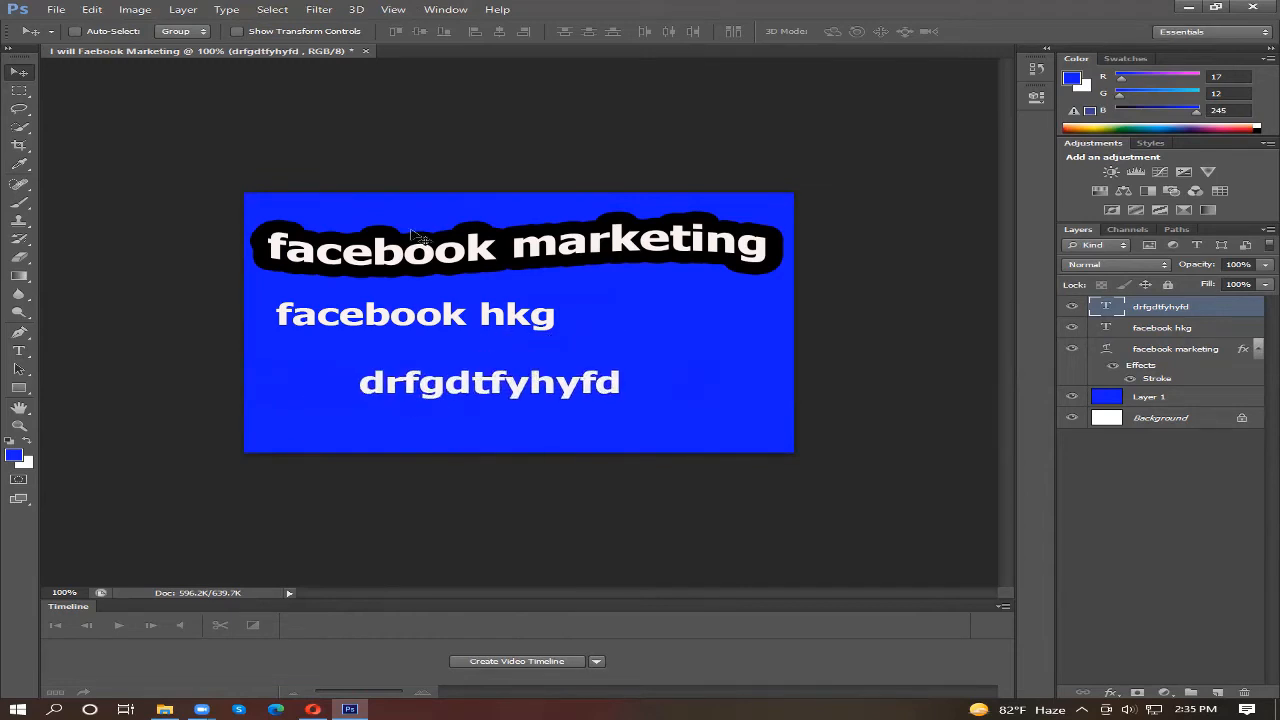
pyautogui.moveTo(442, 249); pyautogui.dragTo(420, 271)
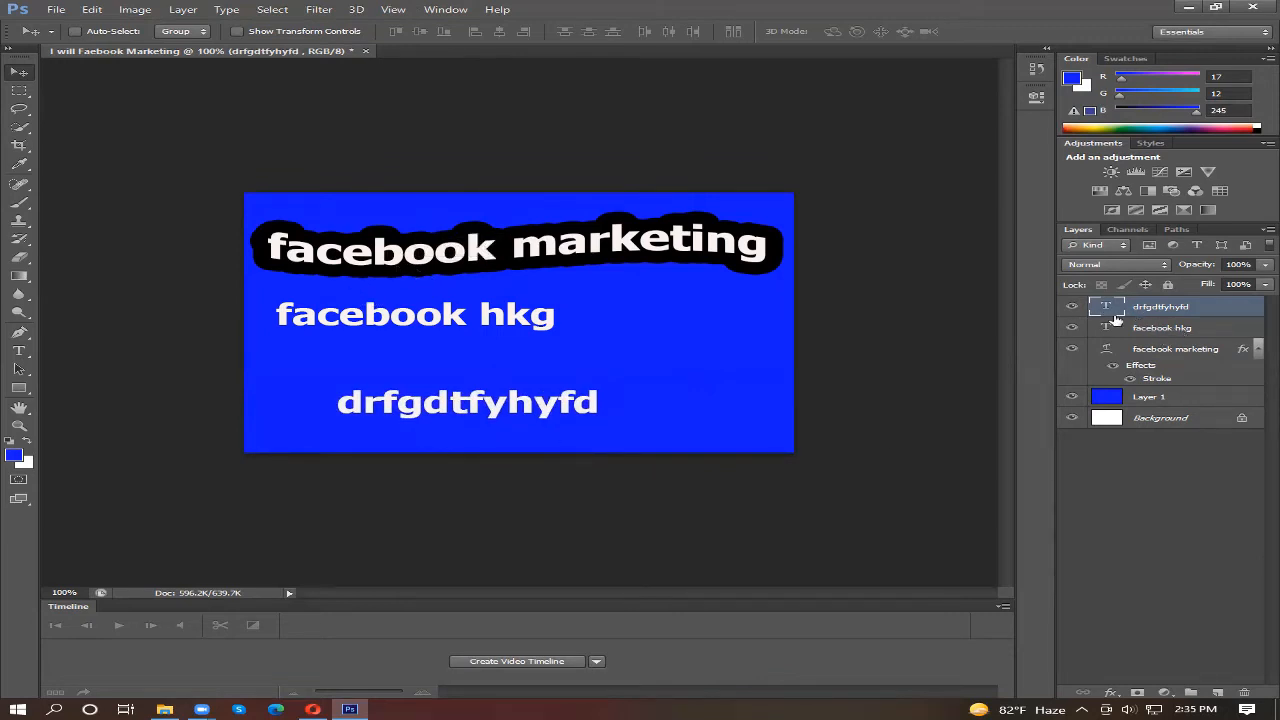
# Step: Nudge the "facebook marketing" heading slightly, and move the "facebook hkg" text to the right side of the canvas
pyautogui.click(1150, 350)
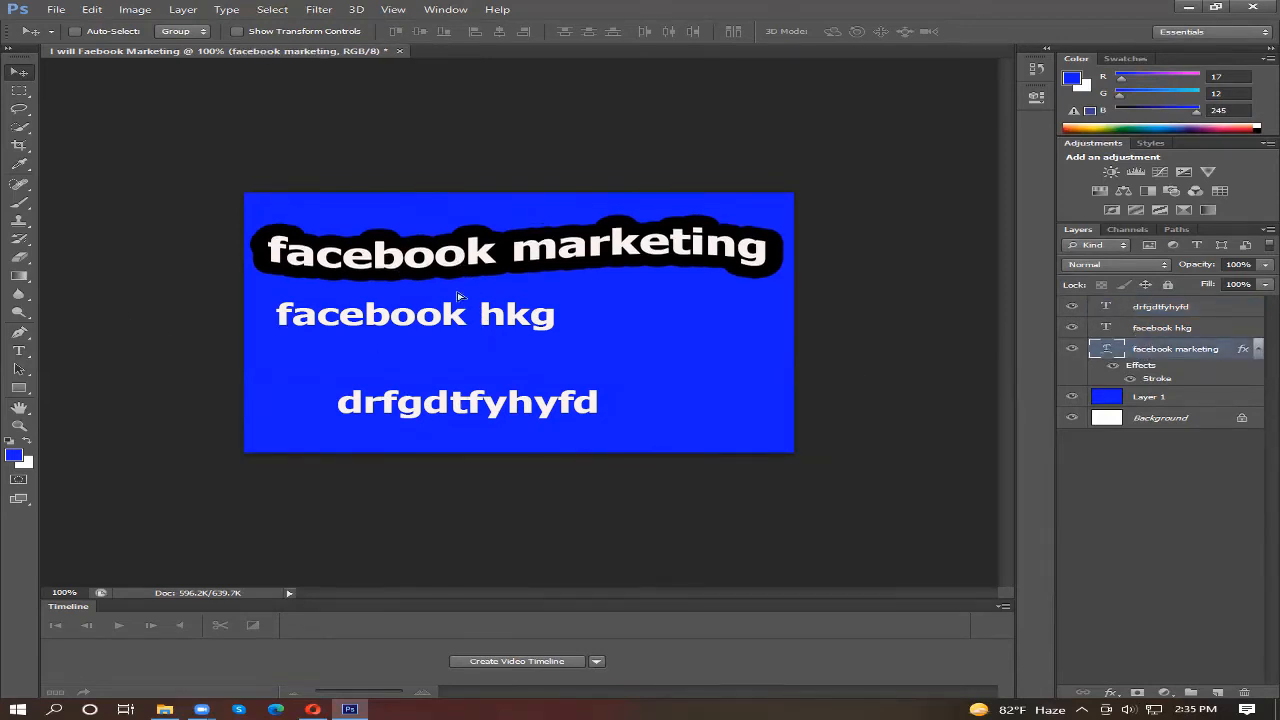
pyautogui.moveTo(458, 256)
pyautogui.mouseDown()
pyautogui.moveTo(458, 290)
pyautogui.moveTo(470, 212)
pyautogui.moveTo(440, 262)
pyautogui.moveTo(452, 260)
pyautogui.mouseUp()
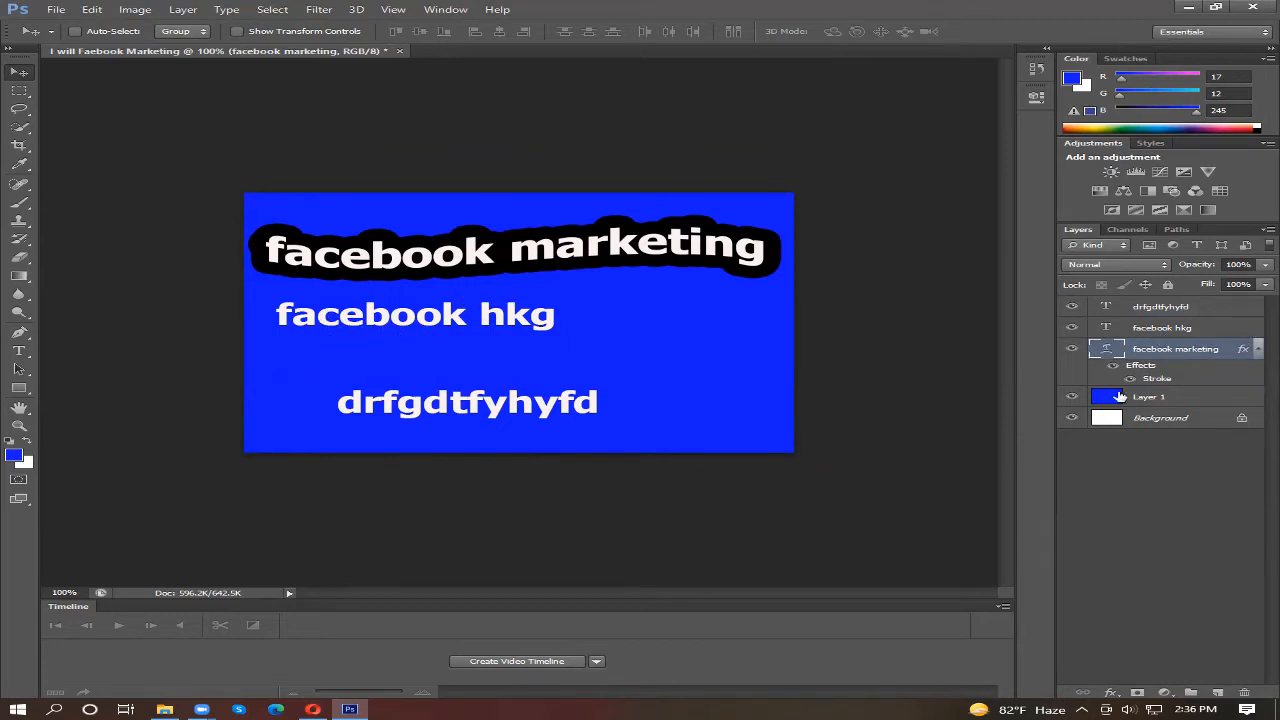
pyautogui.click(1158, 331)
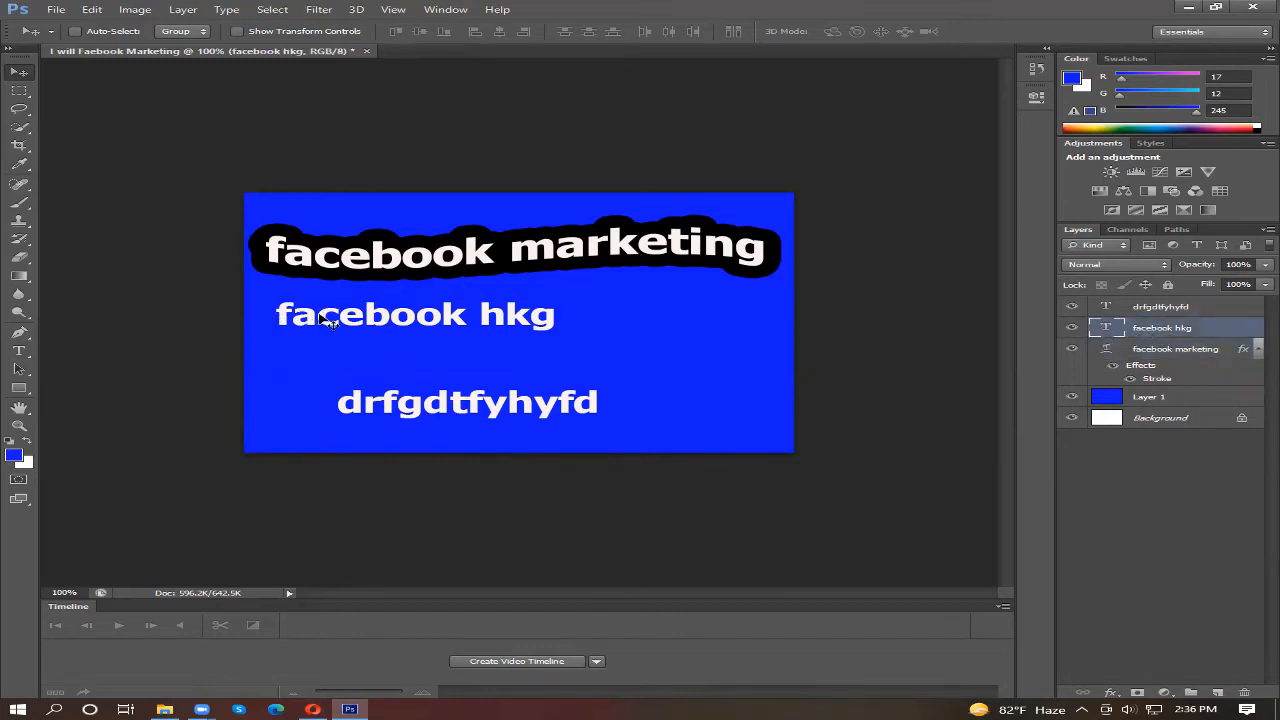
pyautogui.moveTo(330, 318); pyautogui.dragTo(534, 350)
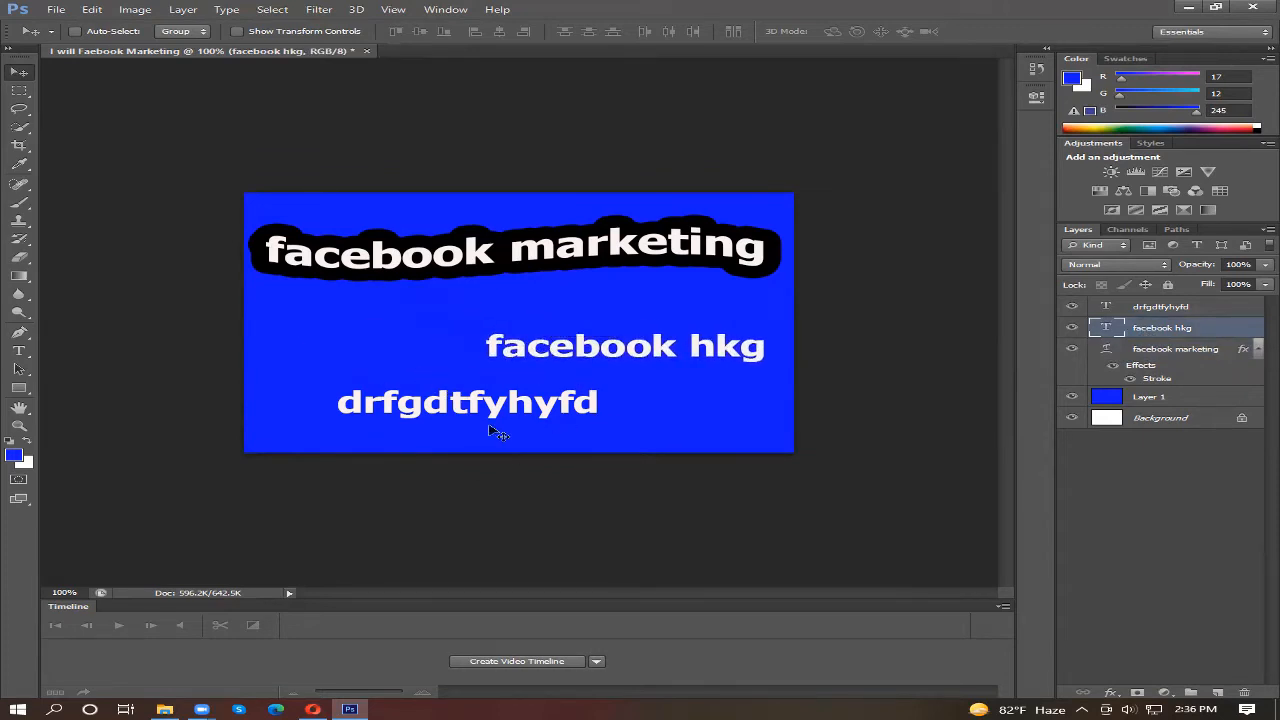
# Step: Move "drfgdtfyhyfd" to the canvas's lower-left corner and place "facebook hkg" just above it near the left edge
pyautogui.click(1156, 309)
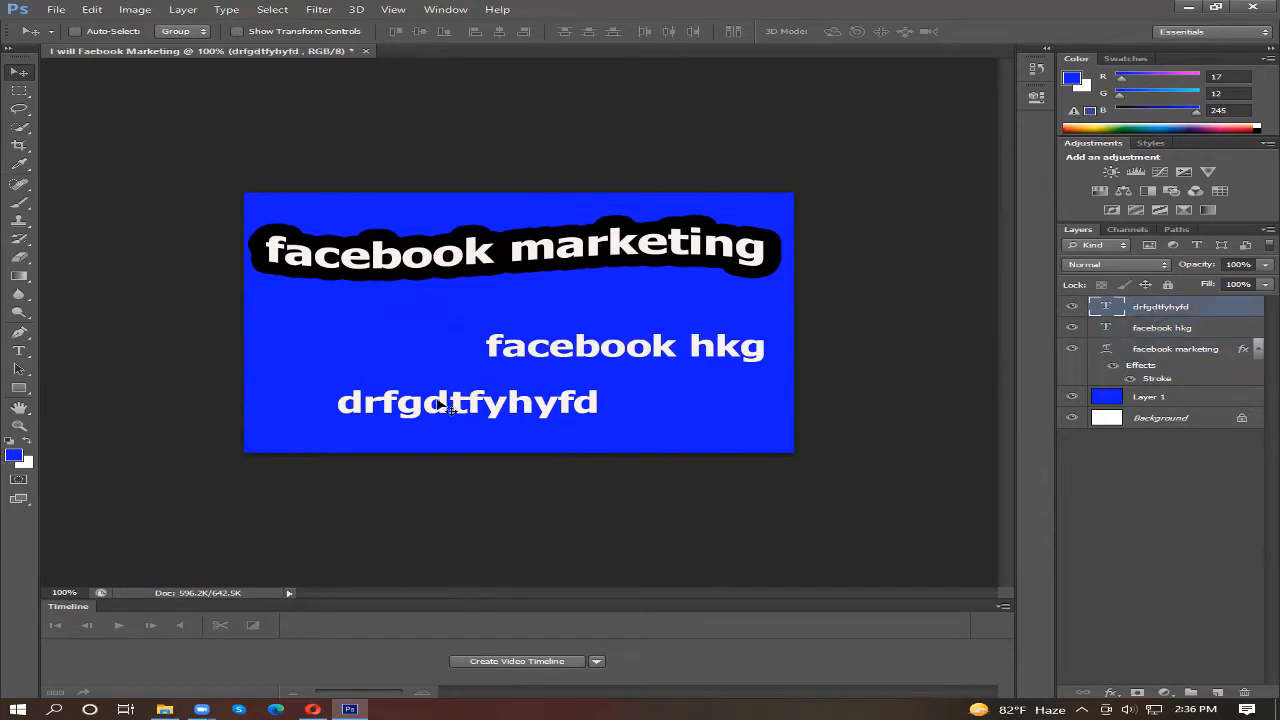
pyautogui.moveTo(389, 407); pyautogui.dragTo(358, 429)
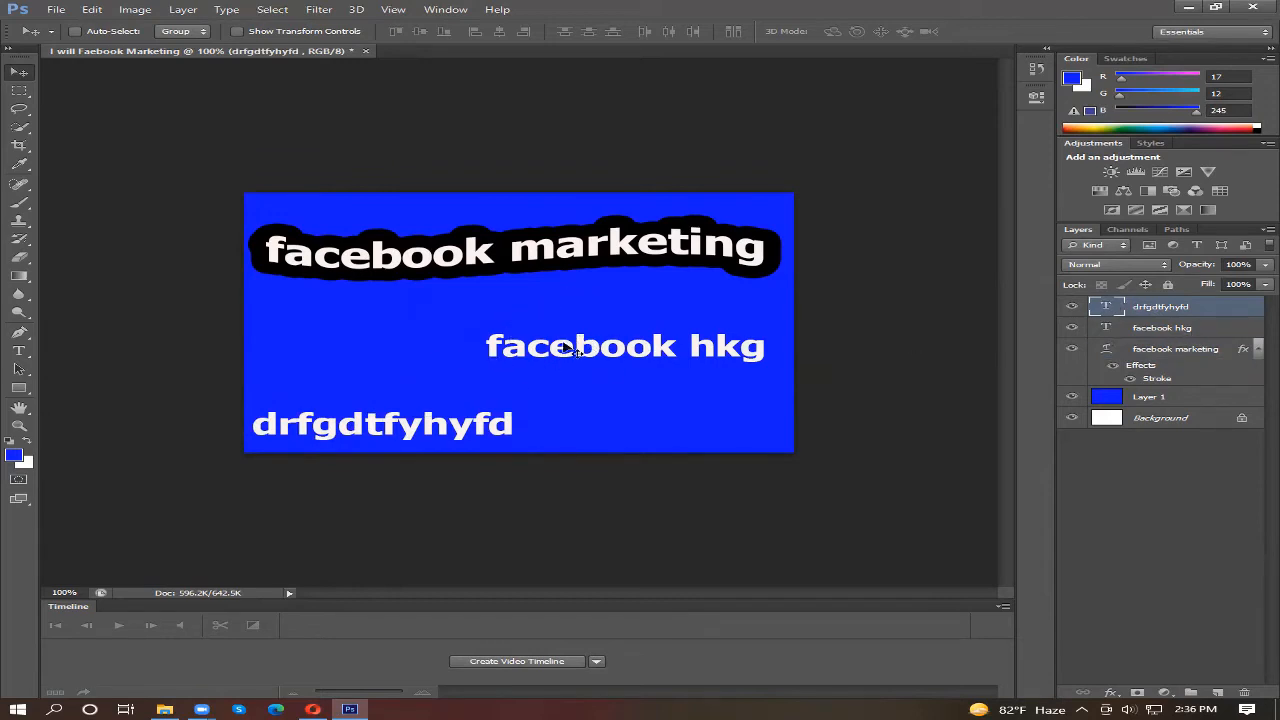
pyautogui.click(1158, 353)
pyautogui.click(1150, 328)
pyautogui.moveTo(612, 350); pyautogui.dragTo(392, 360)
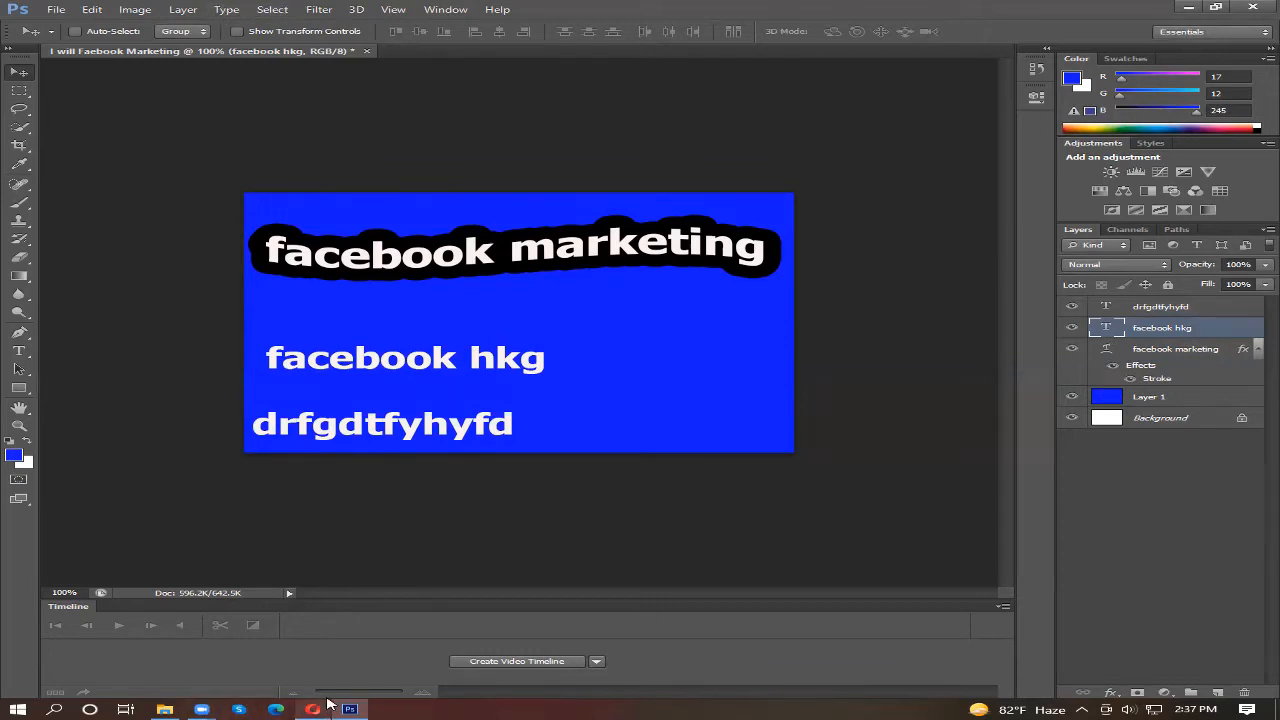
# Step: Switch to the Opera browser and search Google Images for "fiverr logo png"
pyautogui.moveTo(327, 703)
pyautogui.click(340, 650)
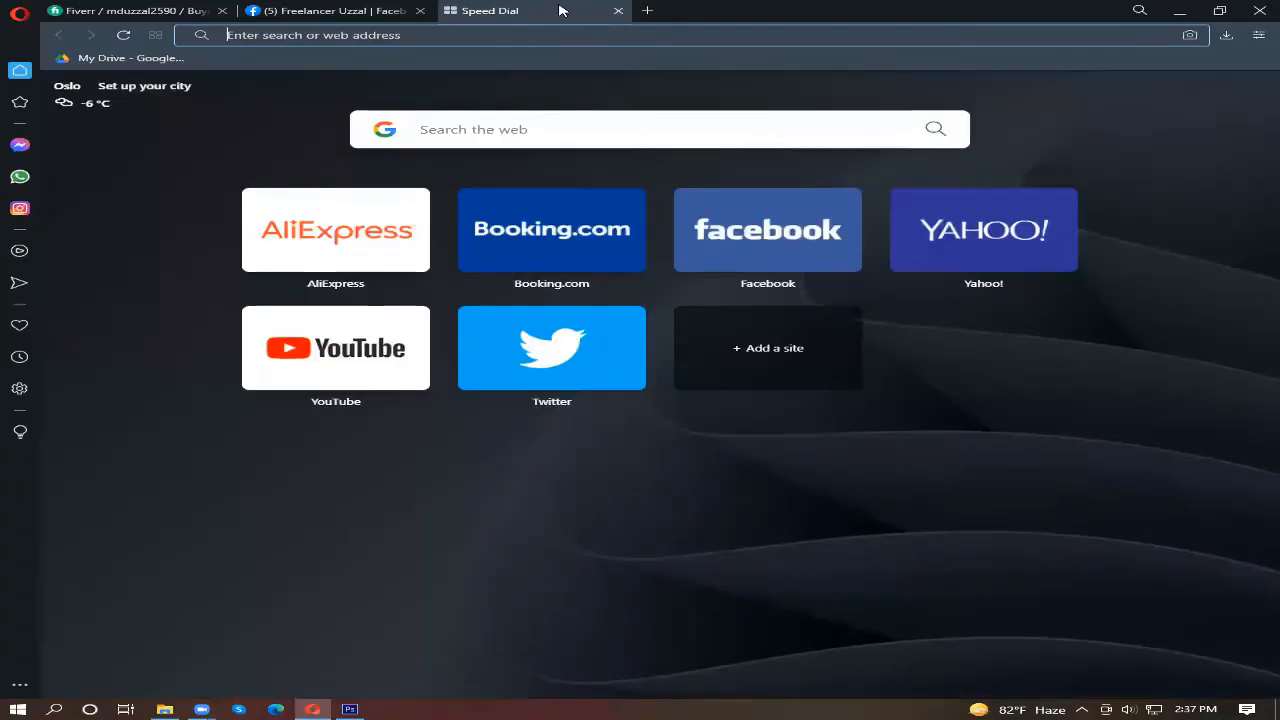
pyautogui.click(541, 127)
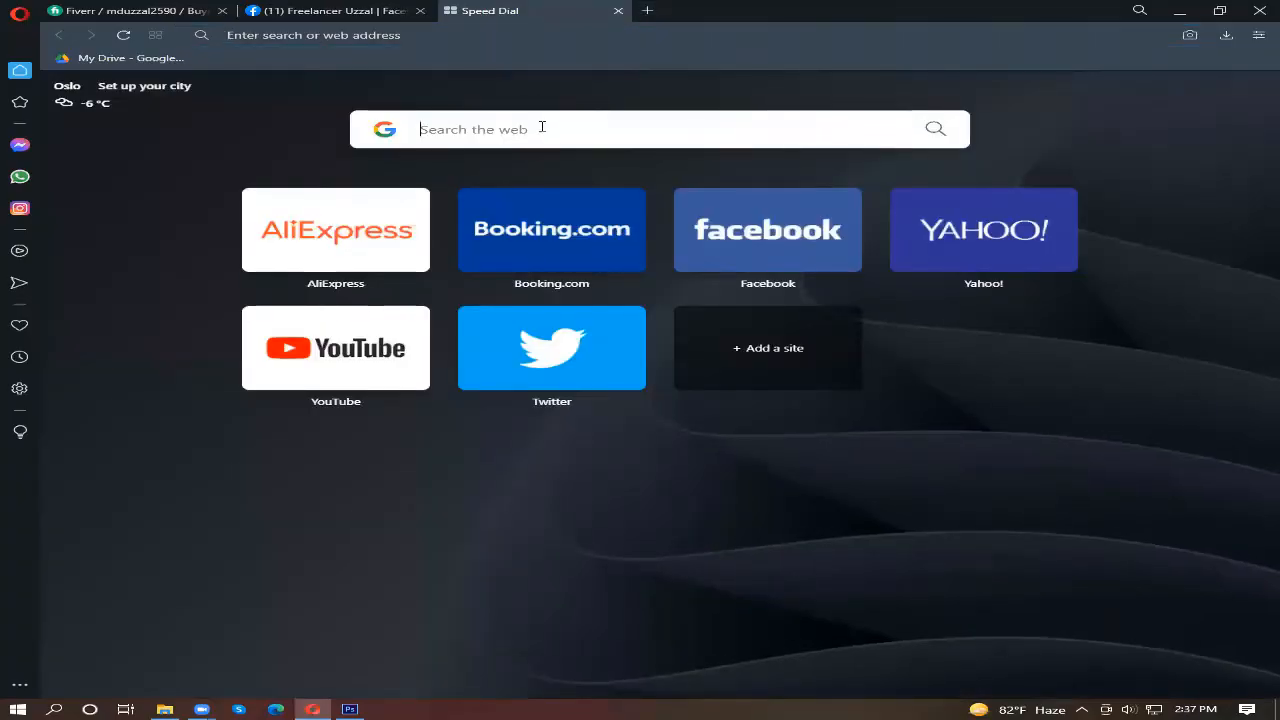
pyautogui.write('f')
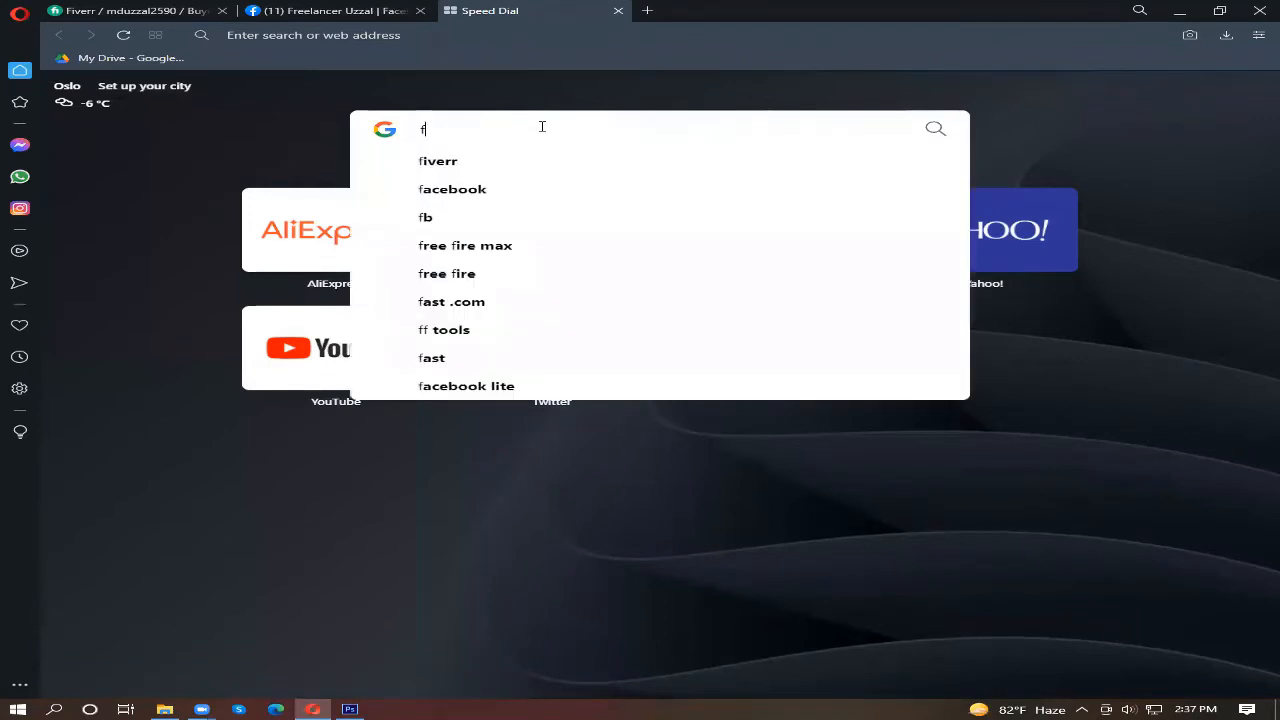
pyautogui.write('iverr')
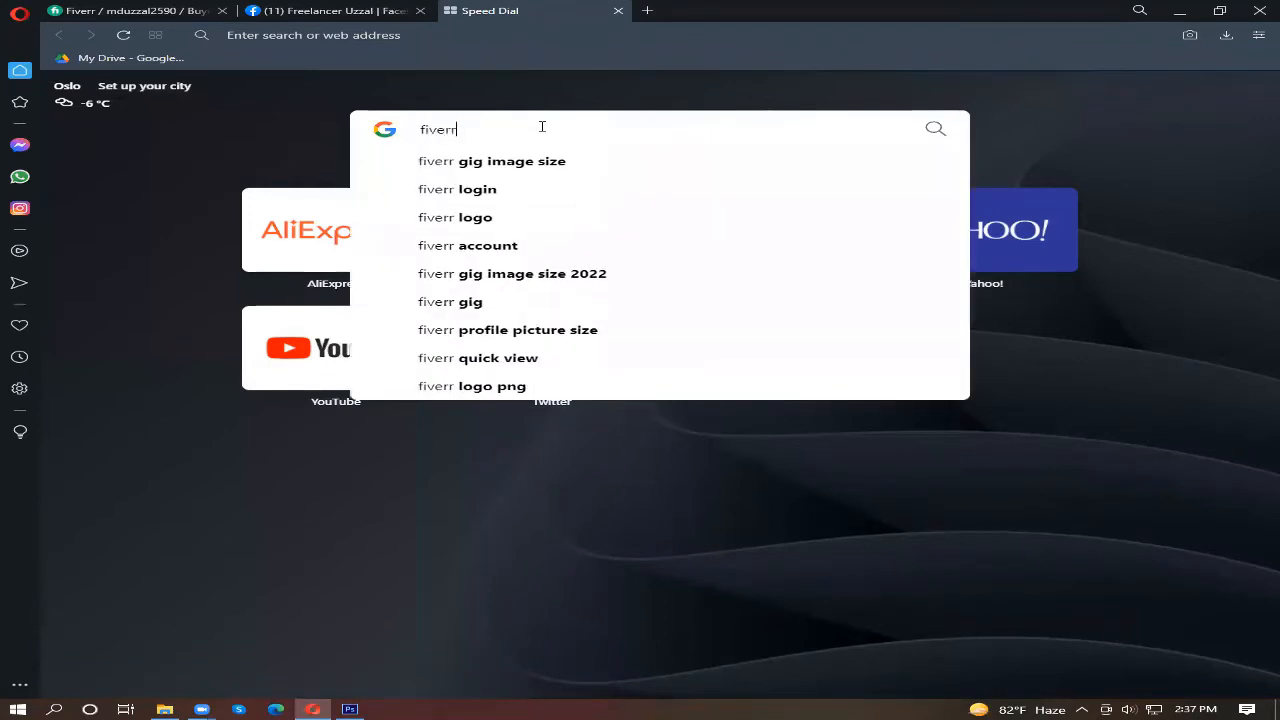
pyautogui.write(' lo')
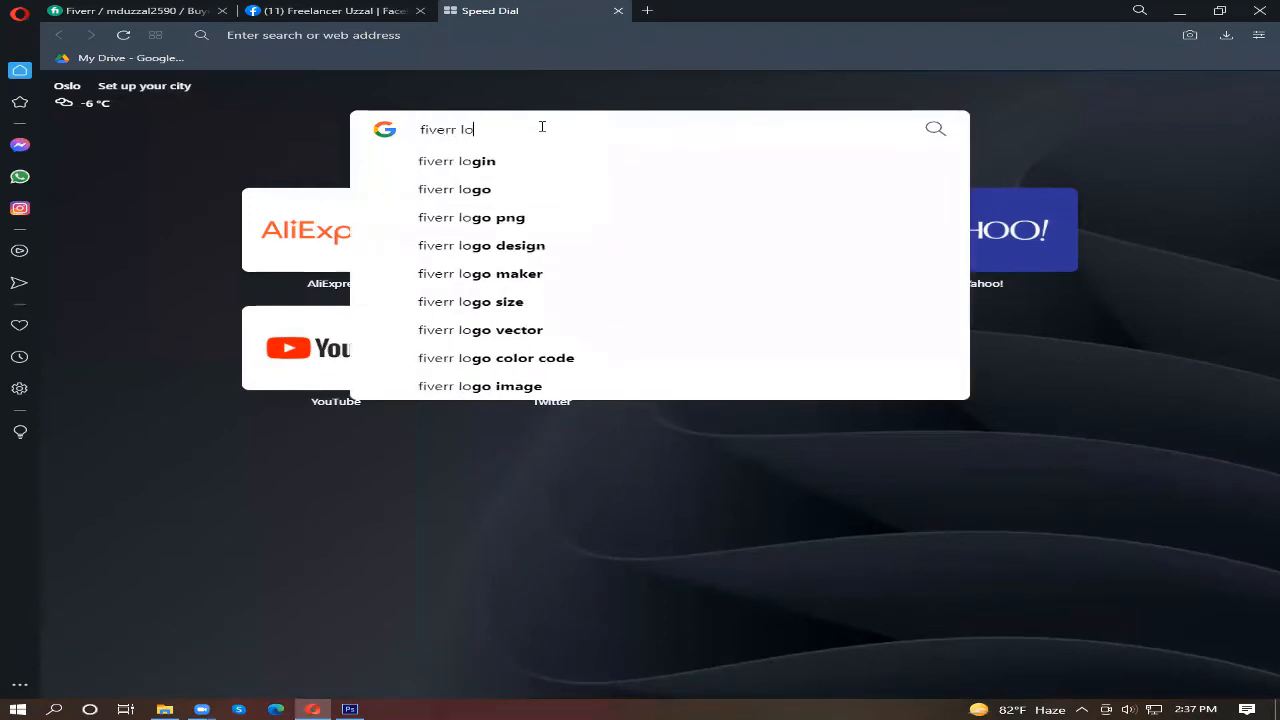
pyautogui.write('g')
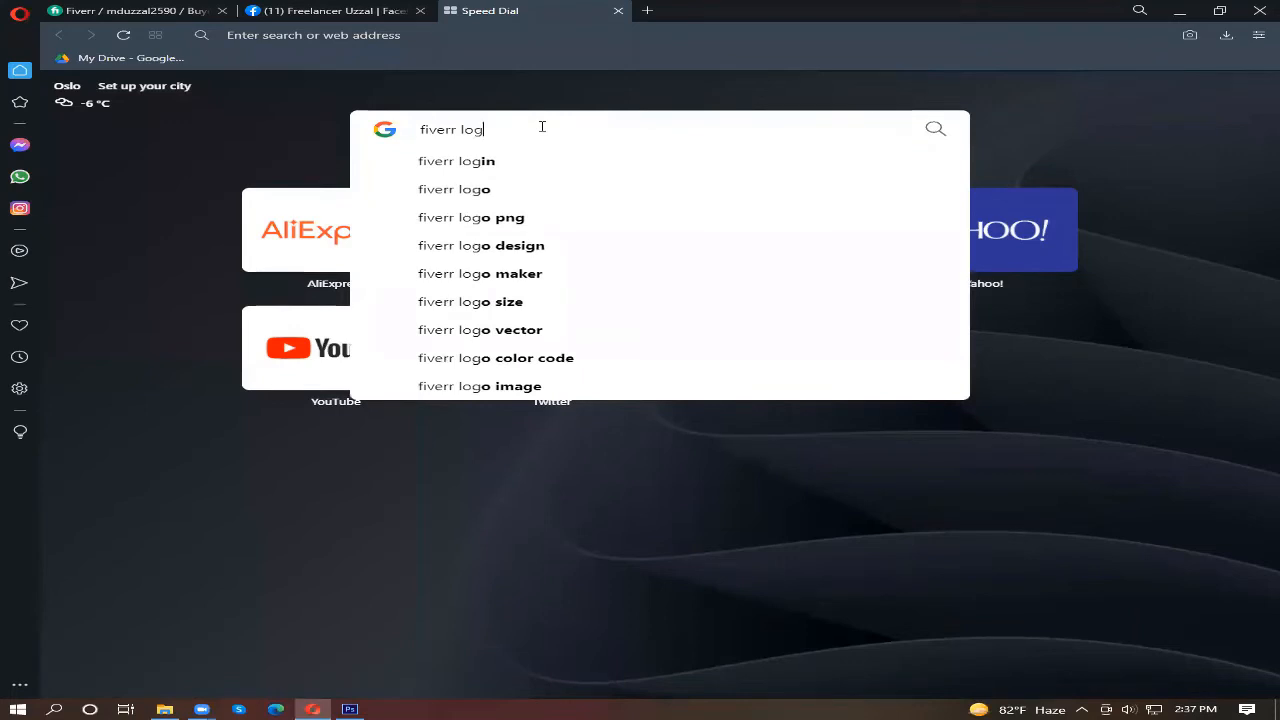
pyautogui.write('o')
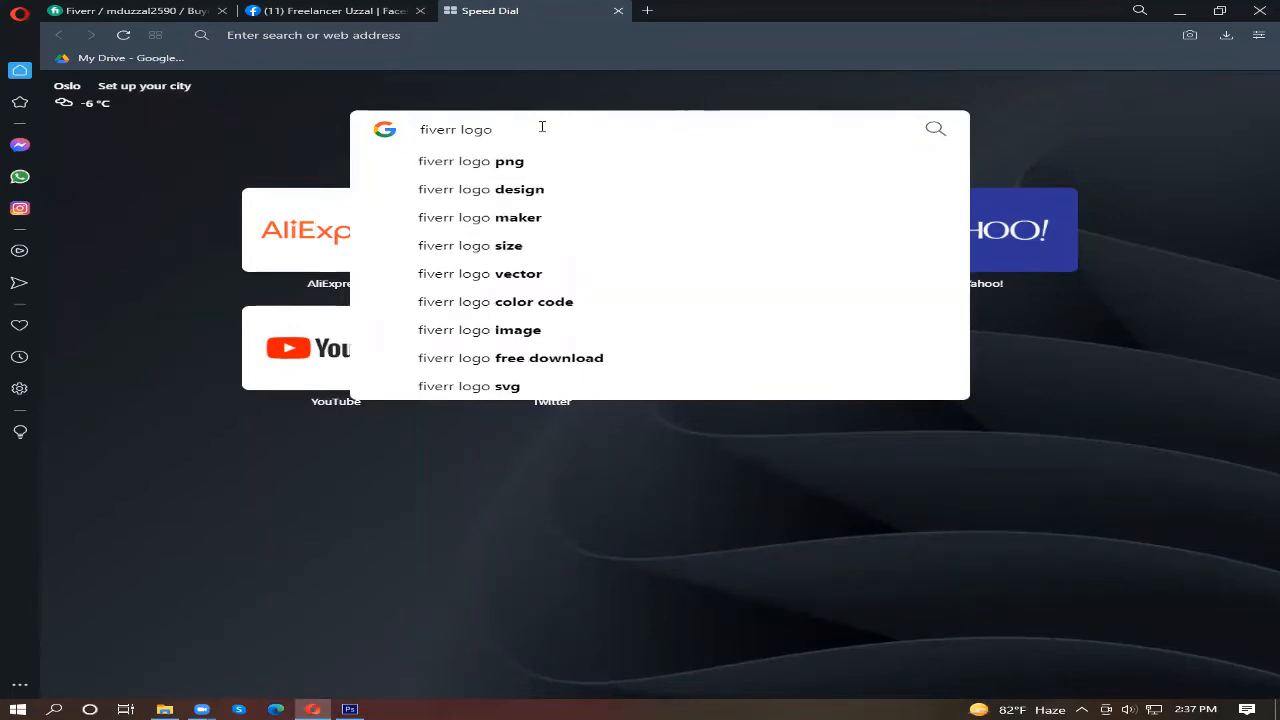
pyautogui.write(' pn')
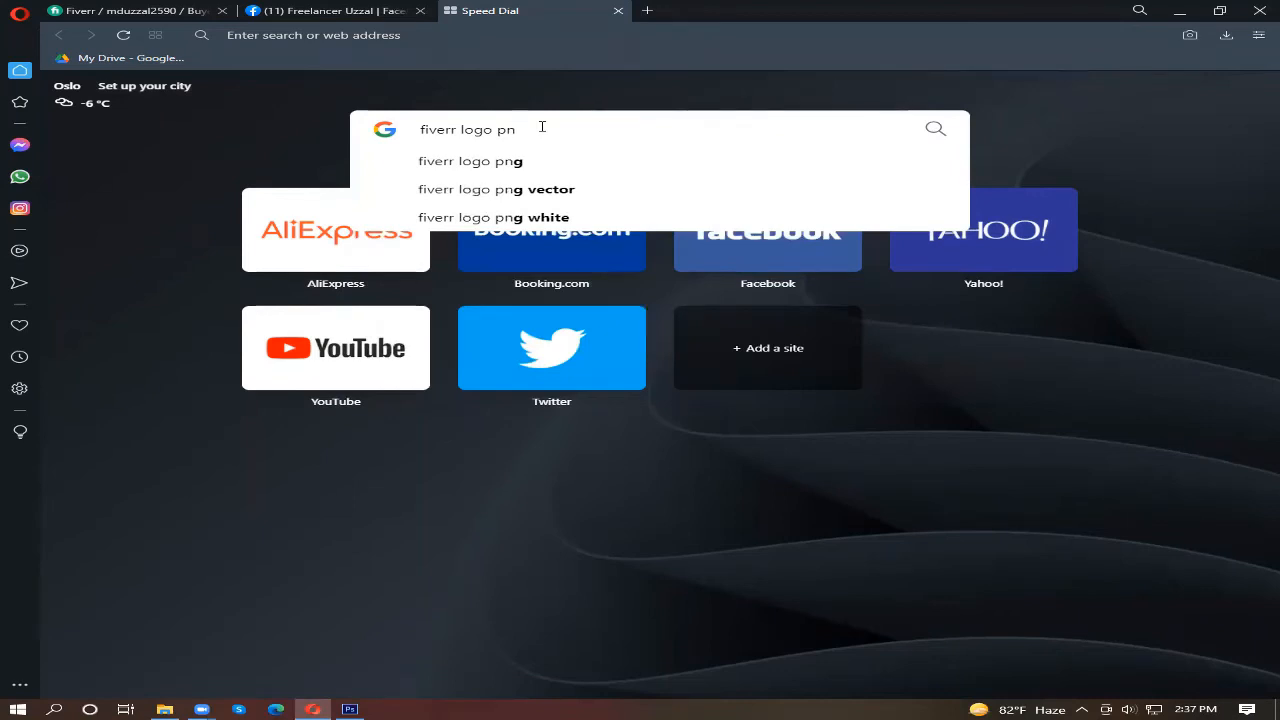
pyautogui.write('g')
pyautogui.press('Return')
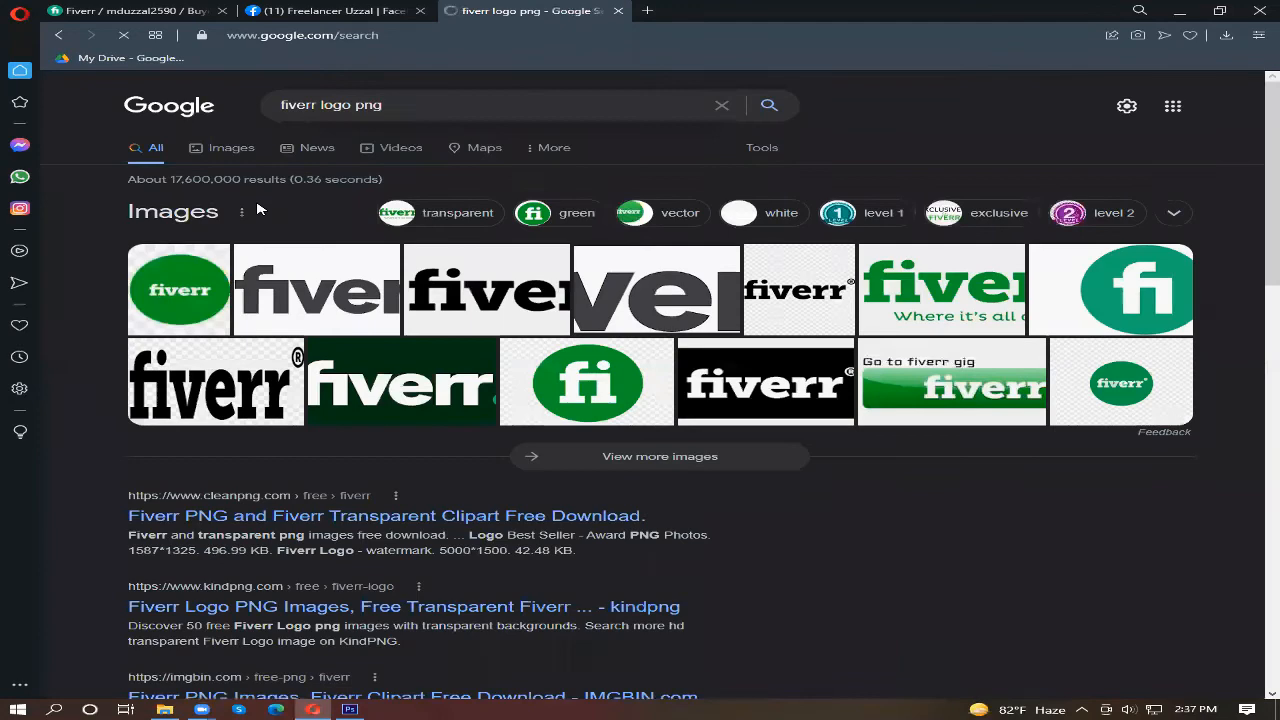
pyautogui.click(243, 150)
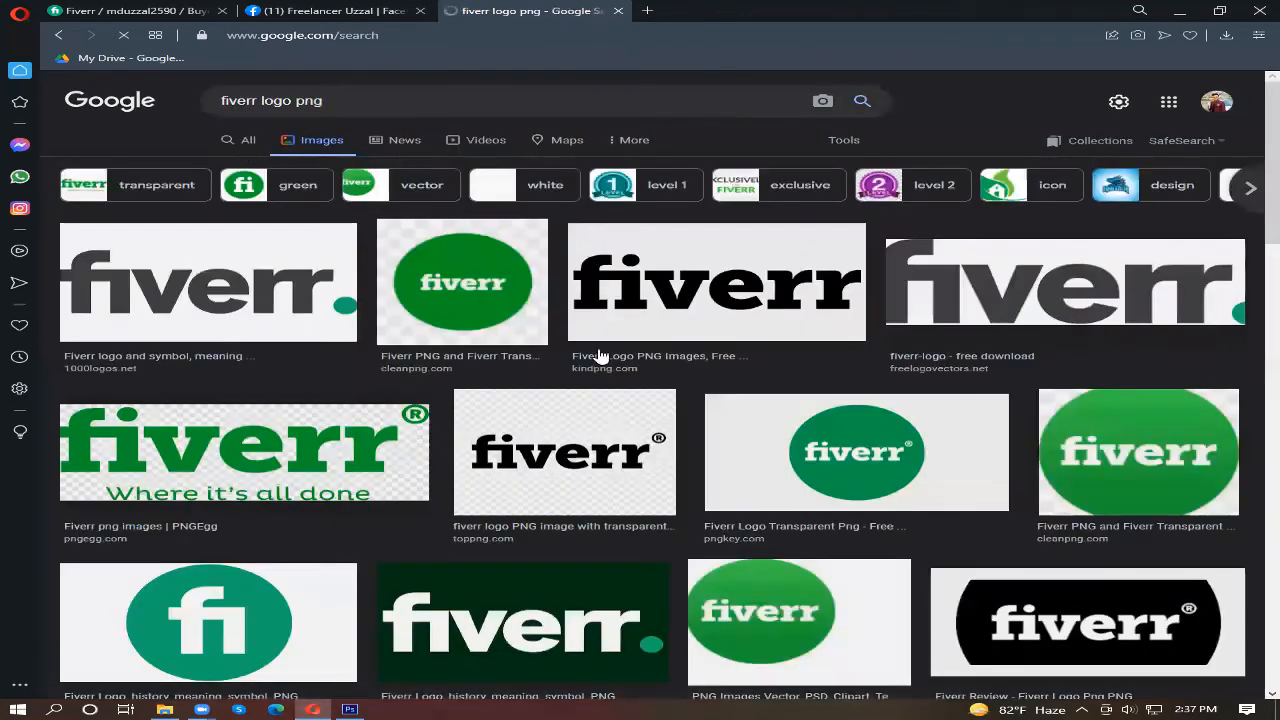
# Step: Preview the round green Fiverr logos from the image results and their related images to compare candidates
pyautogui.click(452, 296)
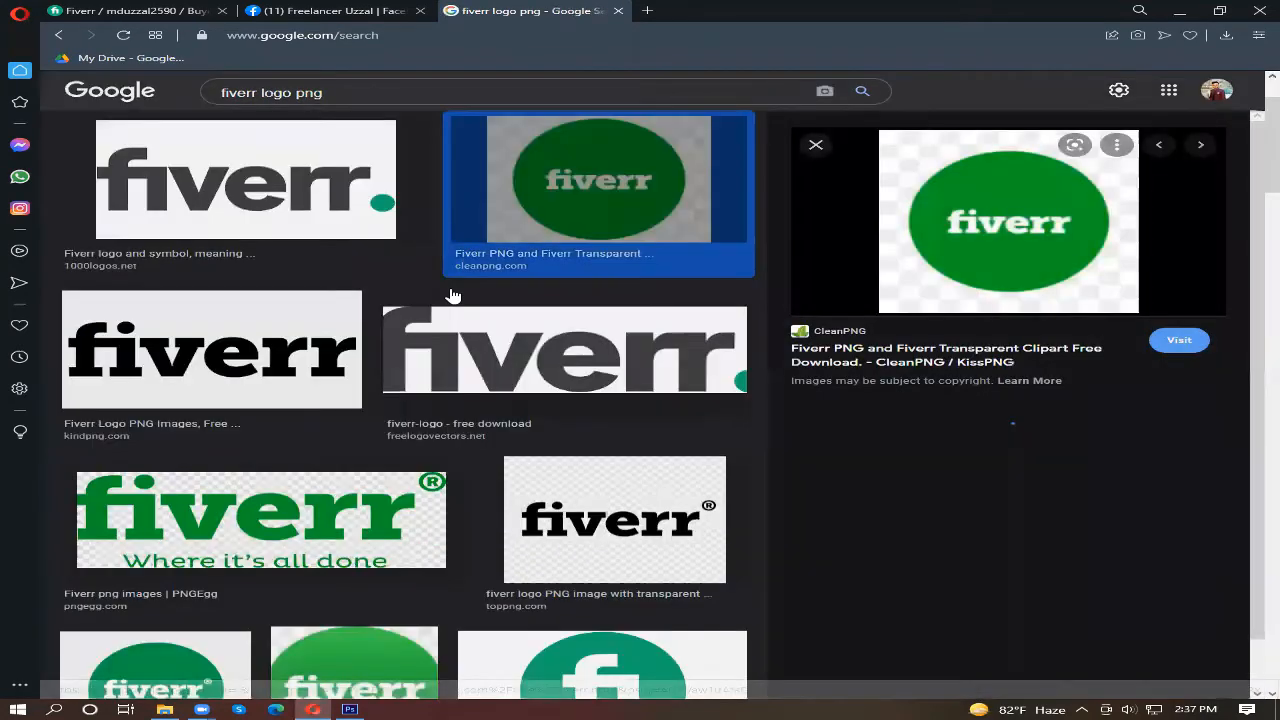
pyautogui.scroll(-3, 977, 532)
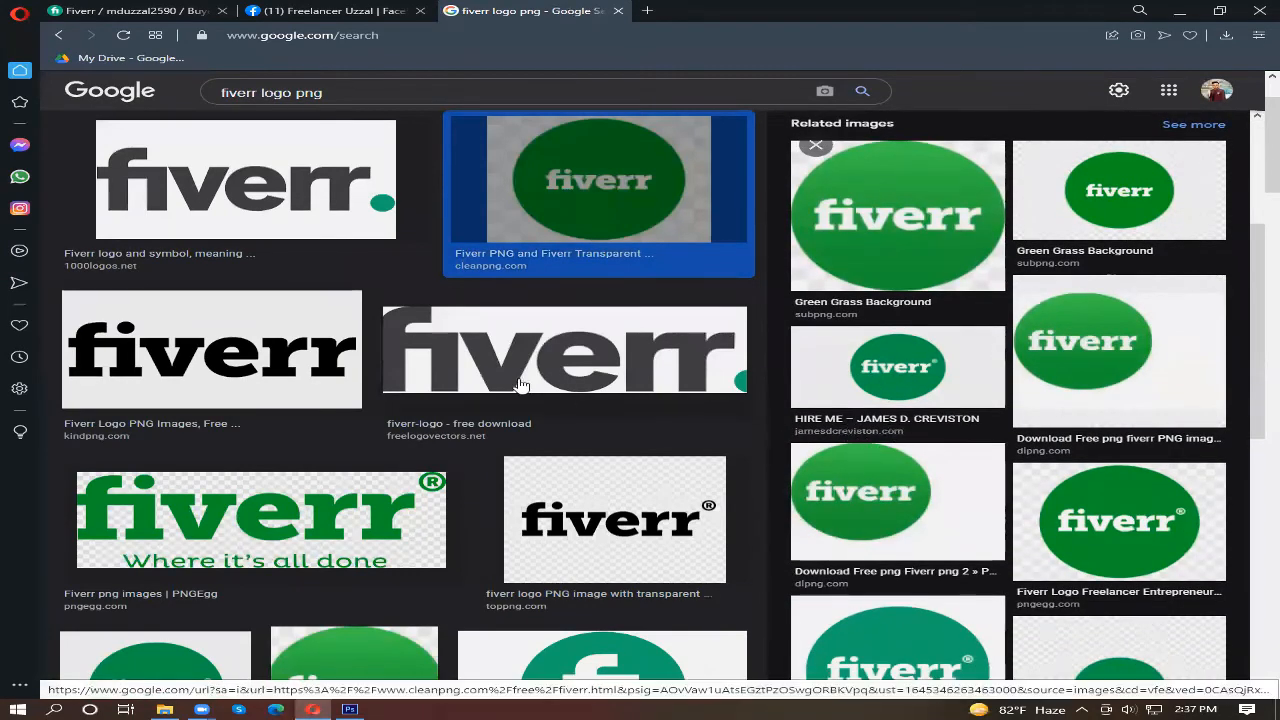
pyautogui.scroll(1, 518, 378)
pyautogui.scroll(-2, 700, 405)
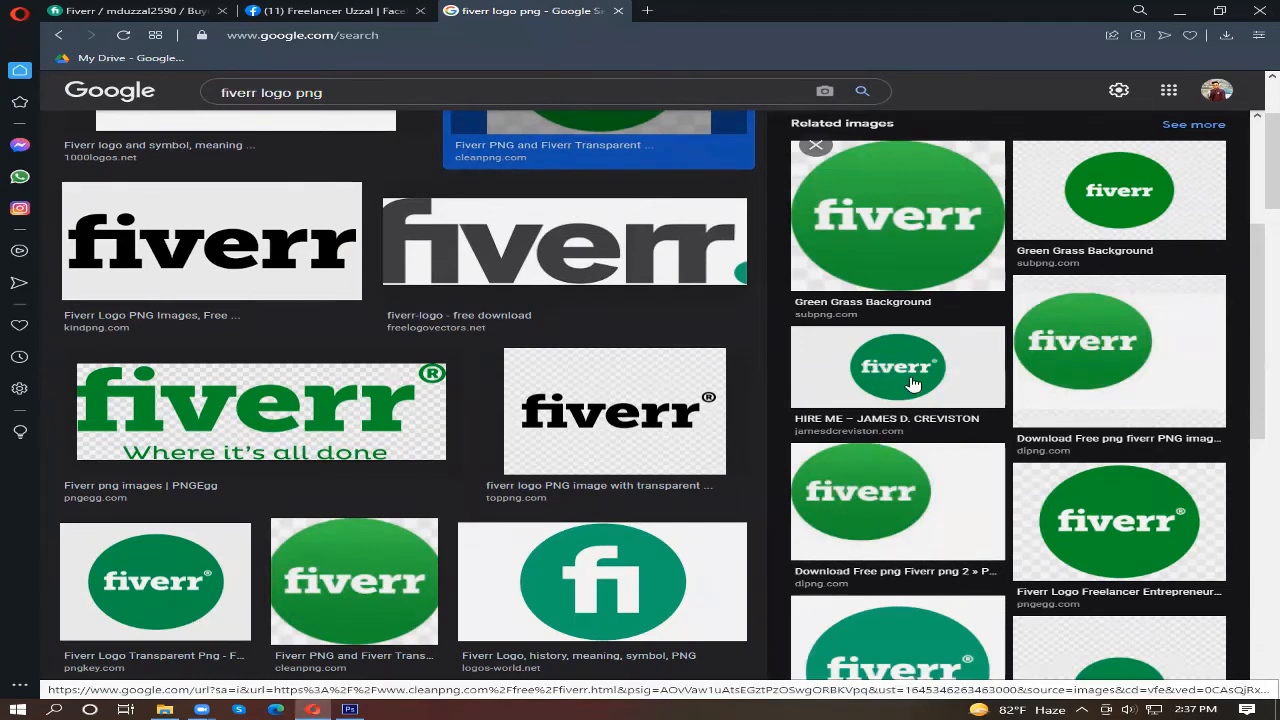
pyautogui.click(847, 380)
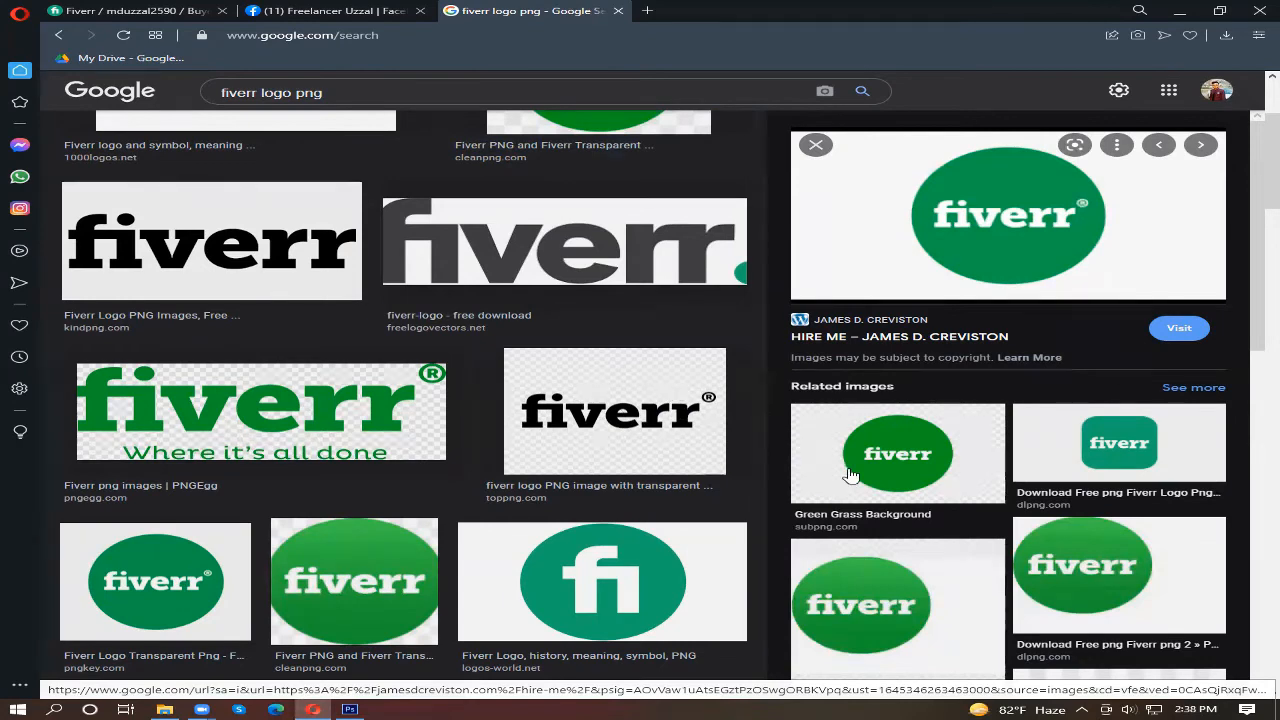
pyautogui.scroll(-2, 856, 475)
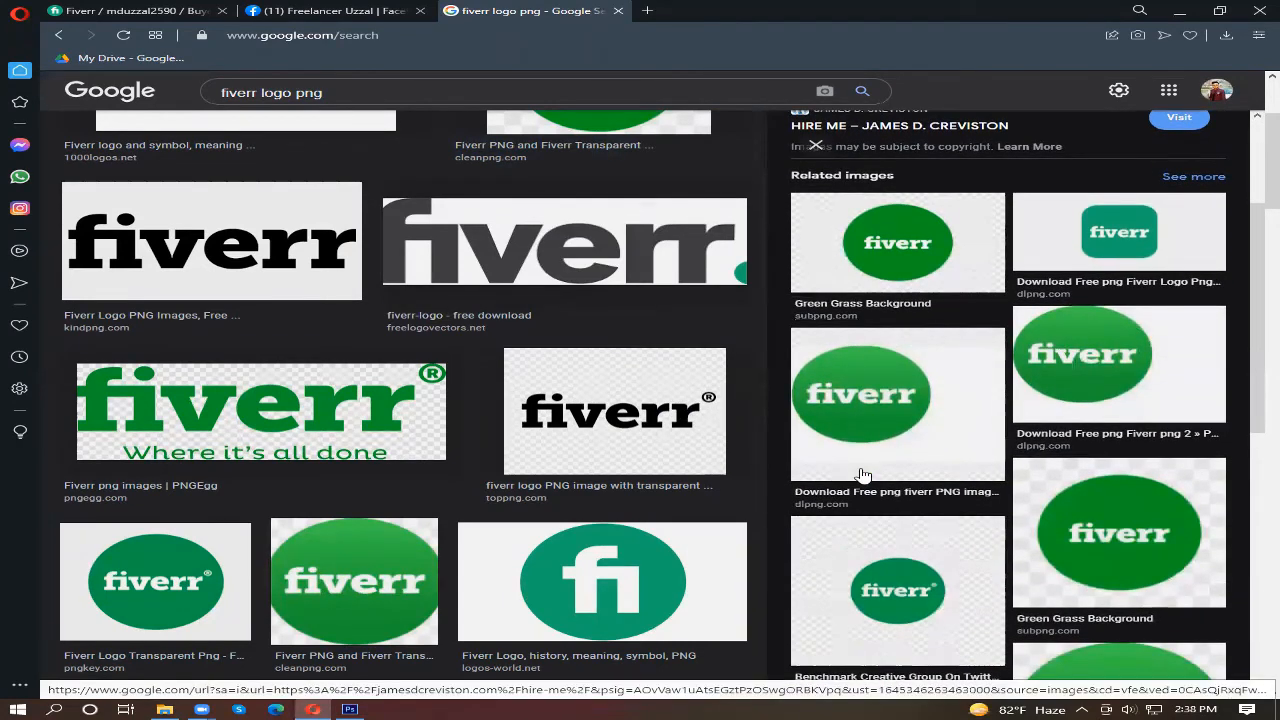
pyautogui.scroll(2, 850, 476)
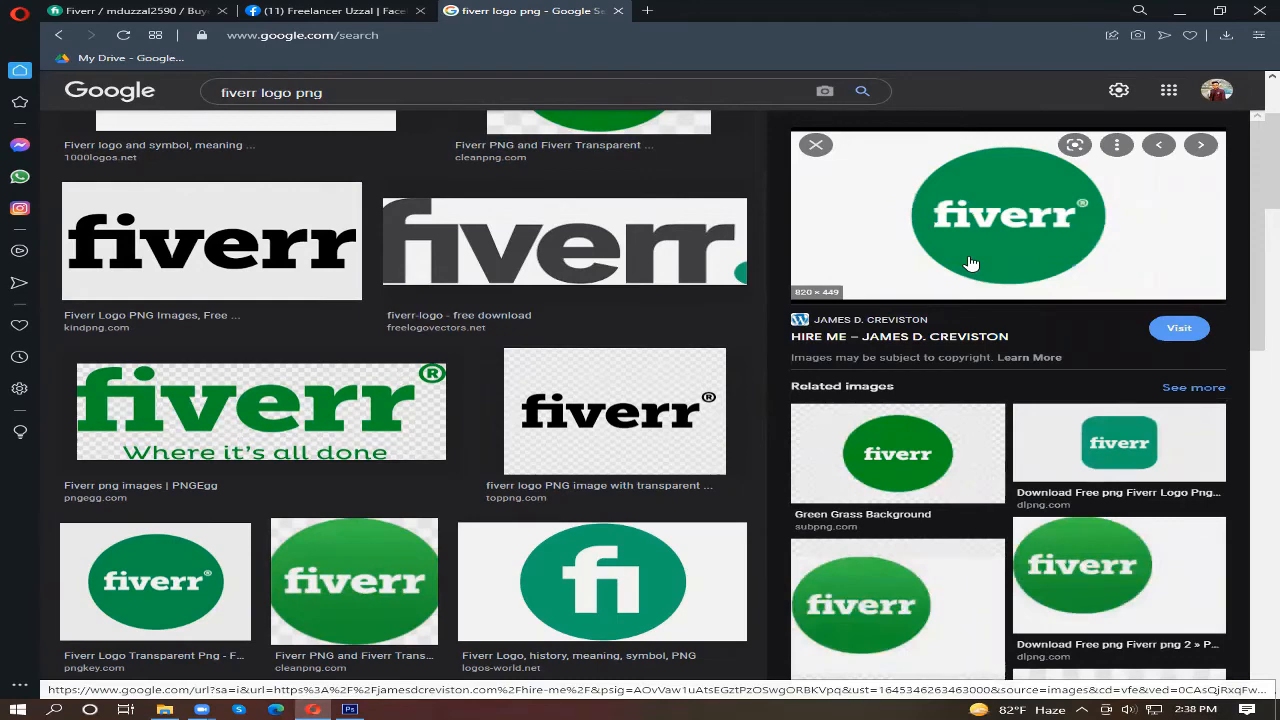
pyautogui.click(1110, 603)
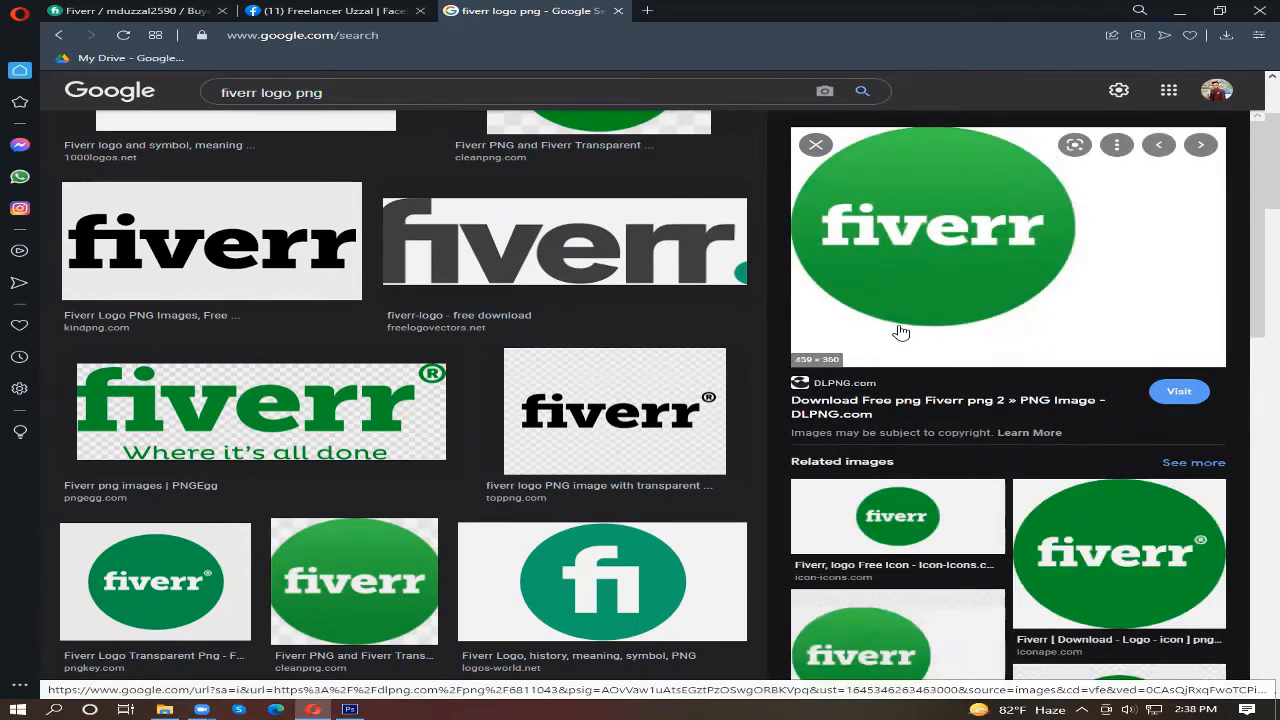
pyautogui.scroll(-1, 905, 322)
pyautogui.scroll(1, 905, 322)
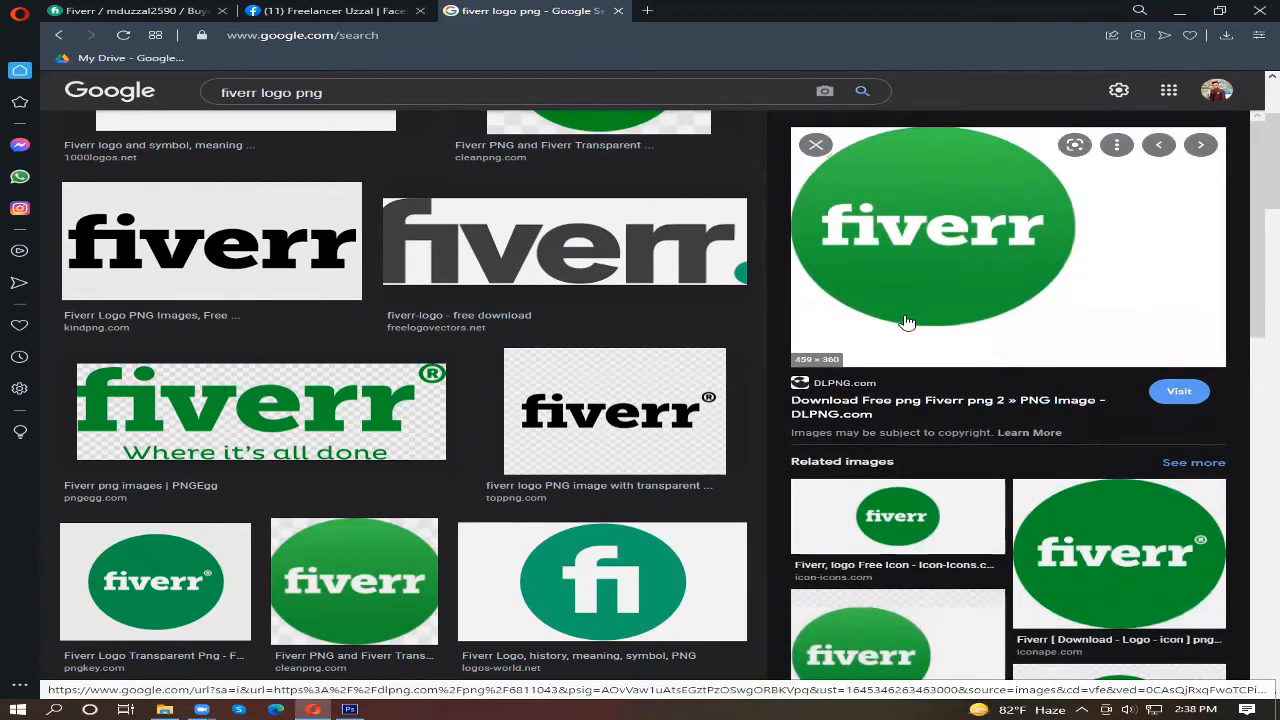
# Step: Return to the previous logo preview, look through more results, and preview the Freepikpsd Fiverr logo with its related images
pyautogui.click(61, 37)
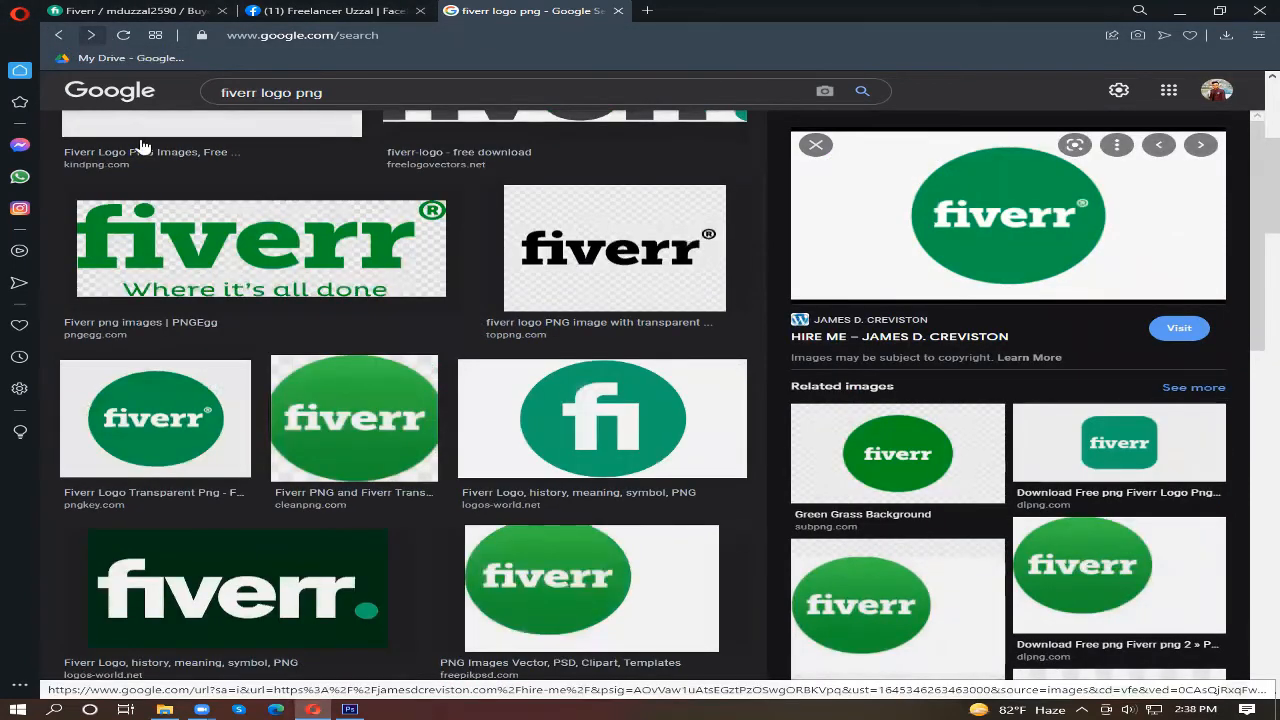
pyautogui.scroll(4, 345, 248)
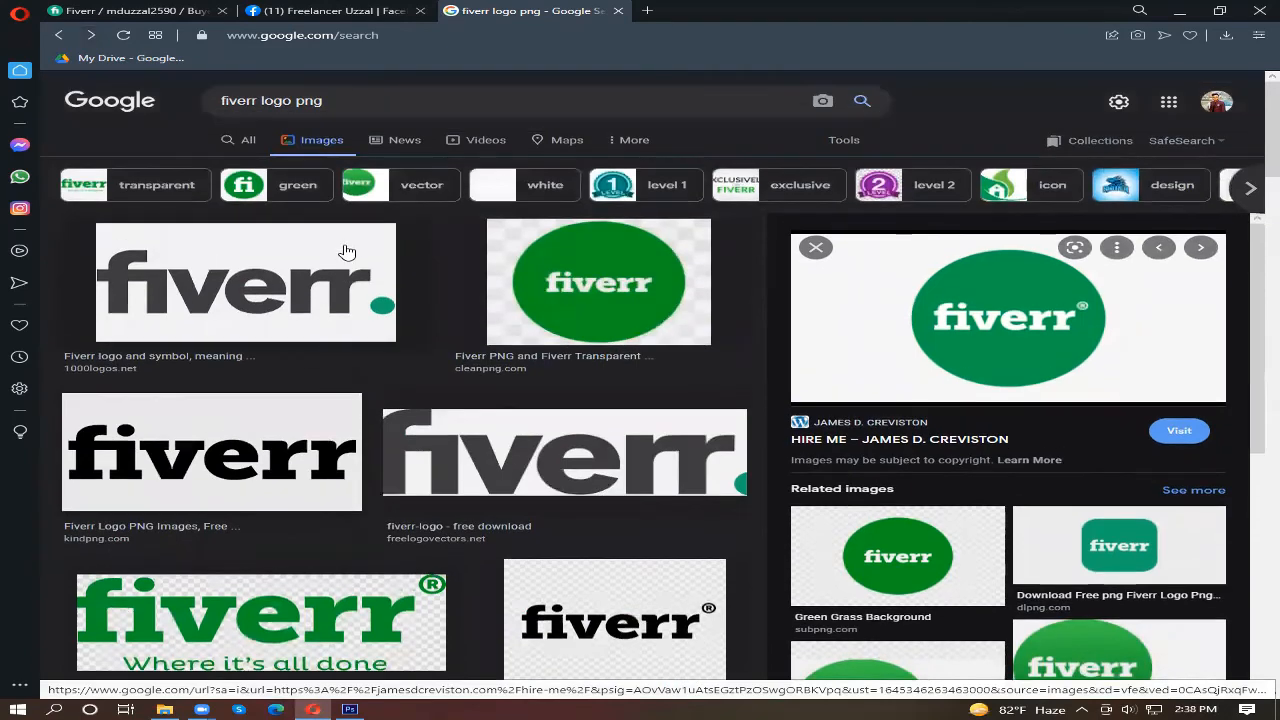
pyautogui.scroll(-5, 472, 444)
pyautogui.scroll(-1, 474, 445)
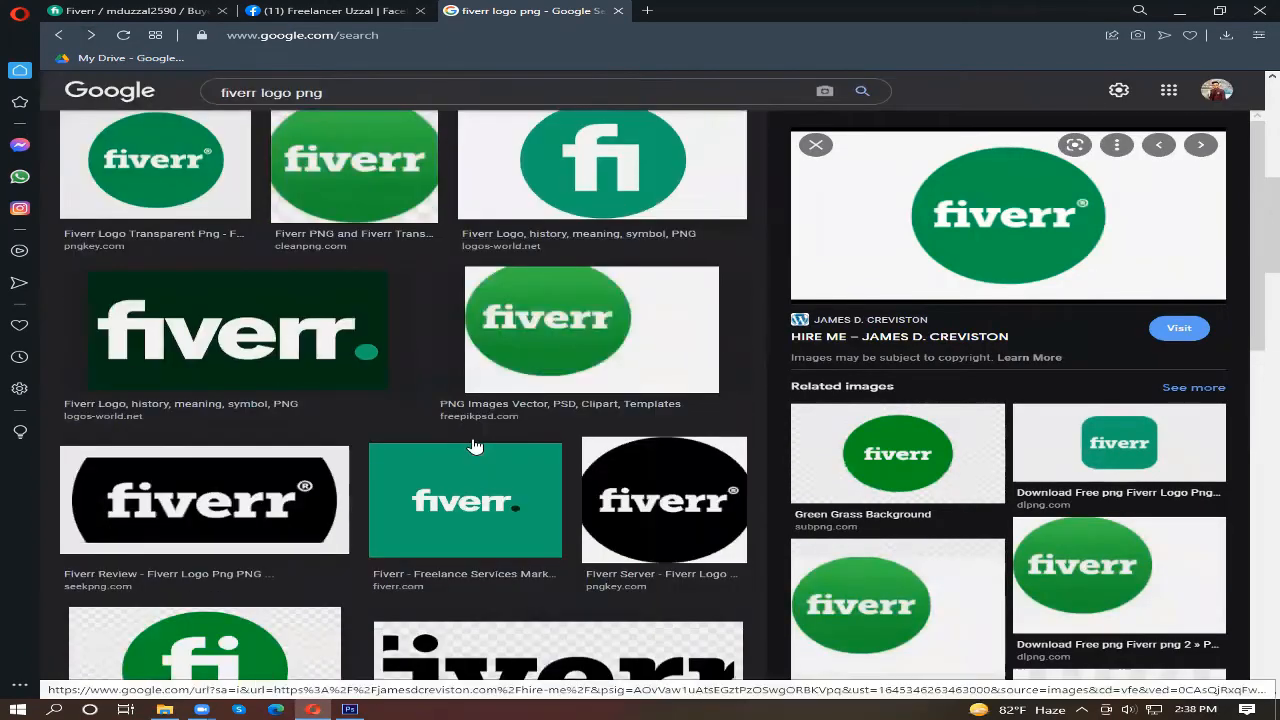
pyautogui.click(512, 367)
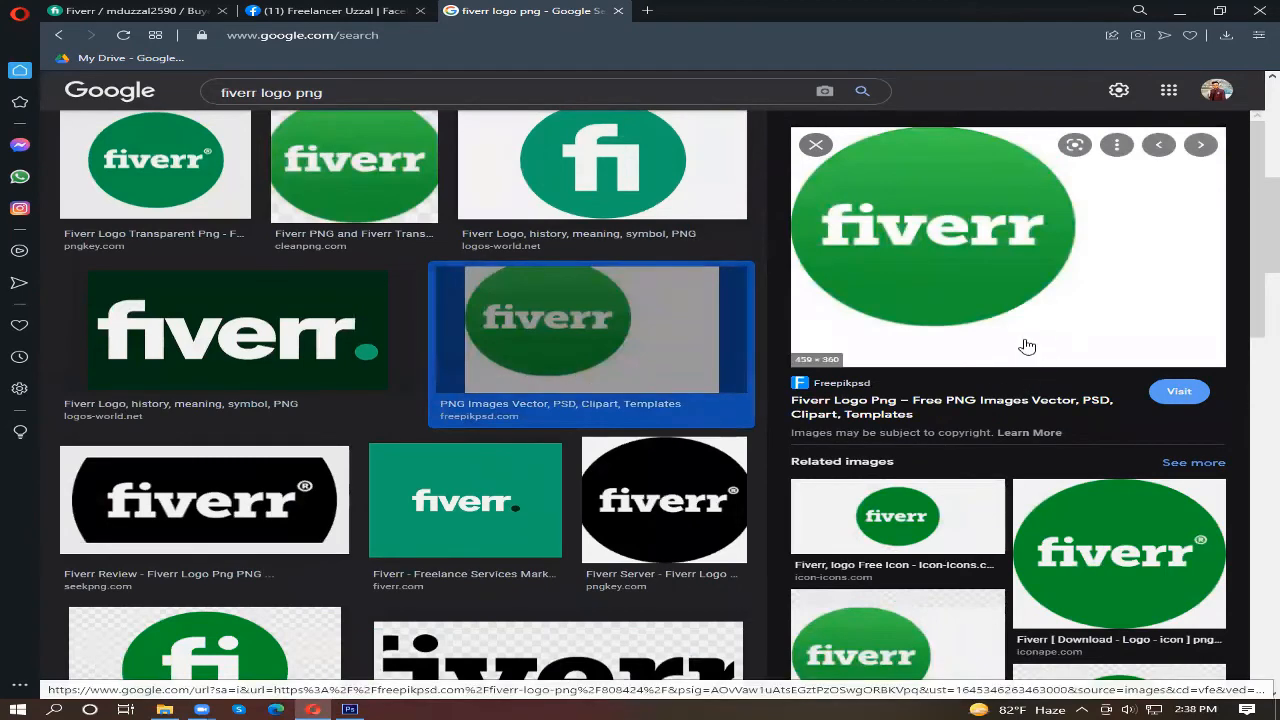
pyautogui.scroll(-3, 988, 338)
pyautogui.scroll(3, 970, 345)
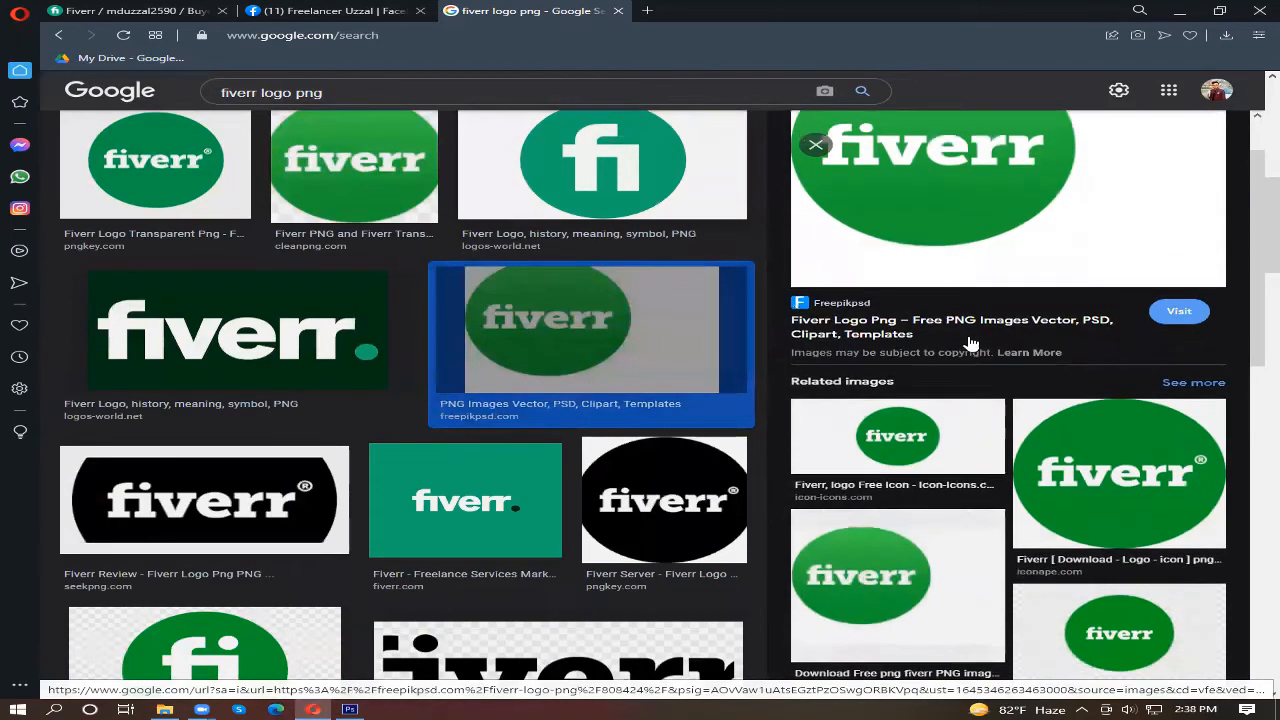
pyautogui.scroll(3, 965, 352)
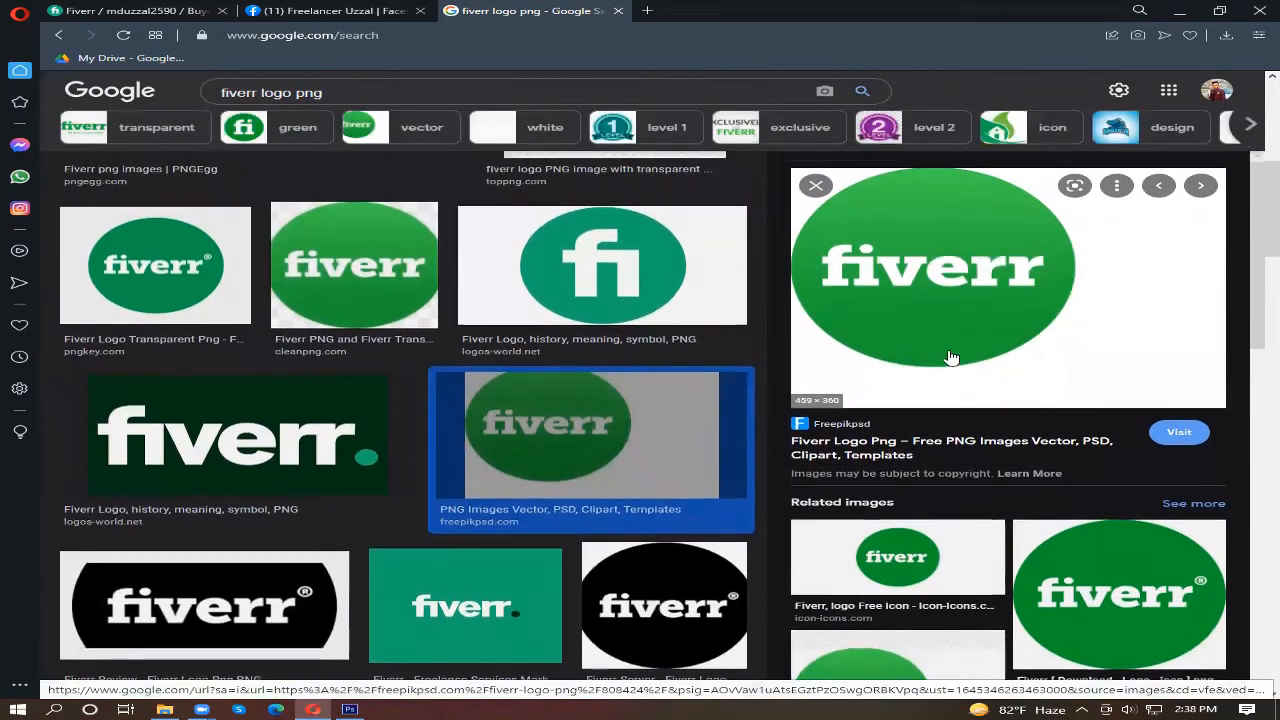
# Step: Open the related round green Icon Ape Fiverr logo and save it to Downloads as a PNG image named fiverr
pyautogui.click(1088, 550)
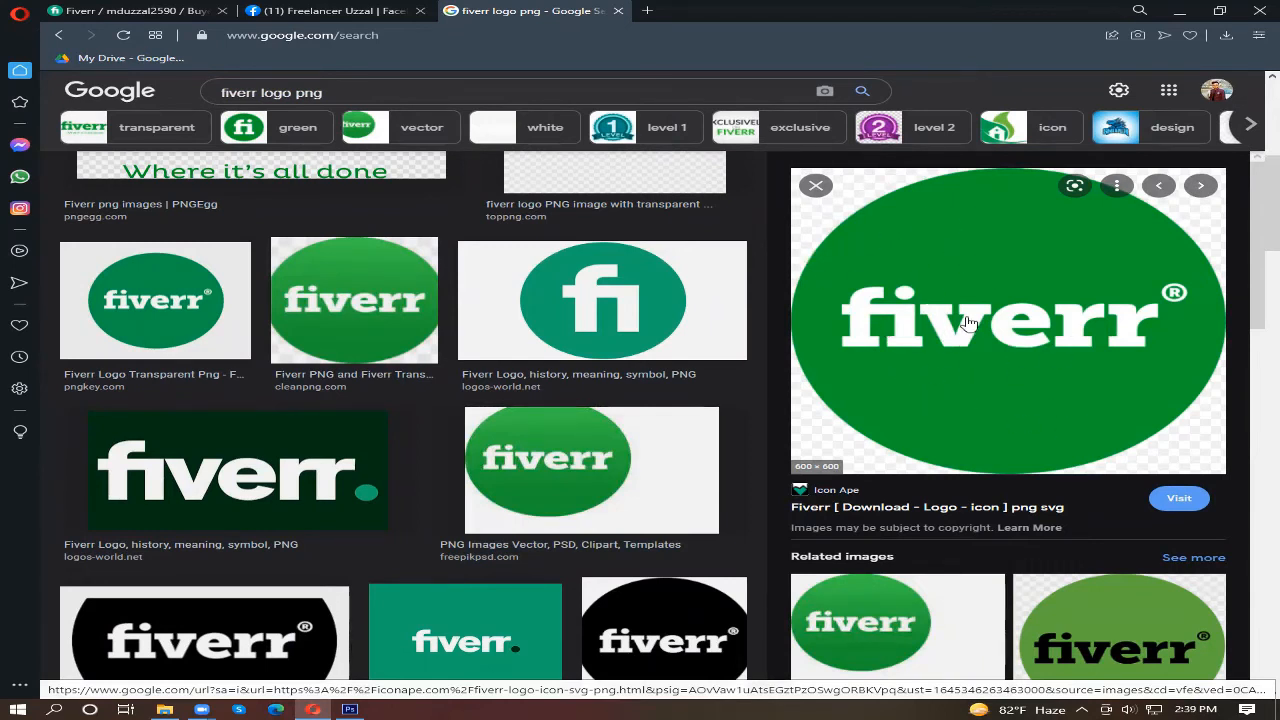
pyautogui.rightClick(965, 247)
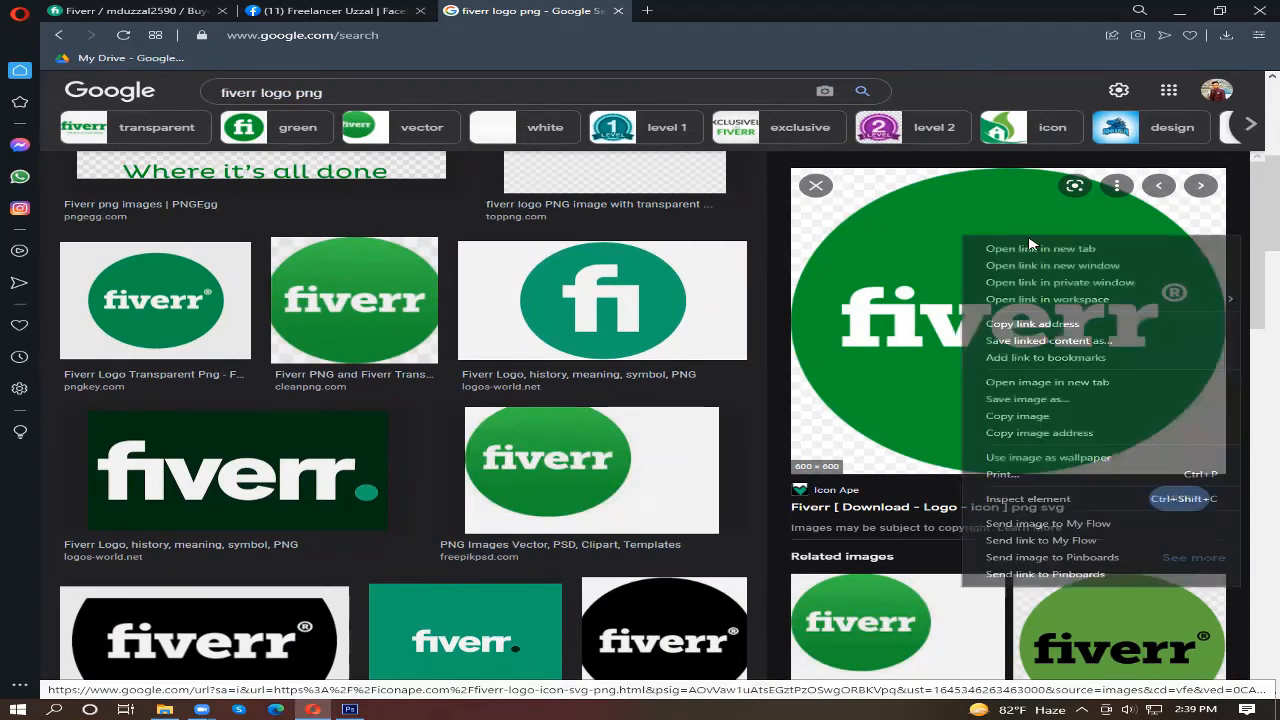
pyautogui.click(1029, 403)
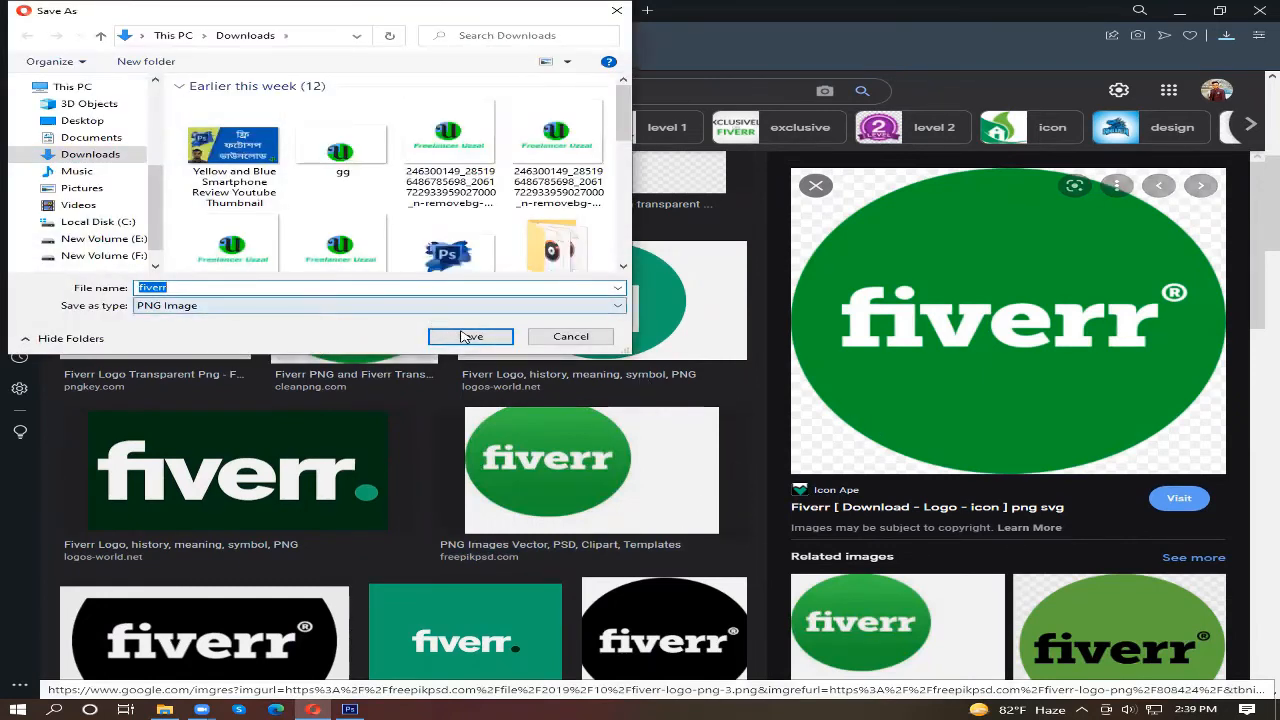
pyautogui.click(470, 337)
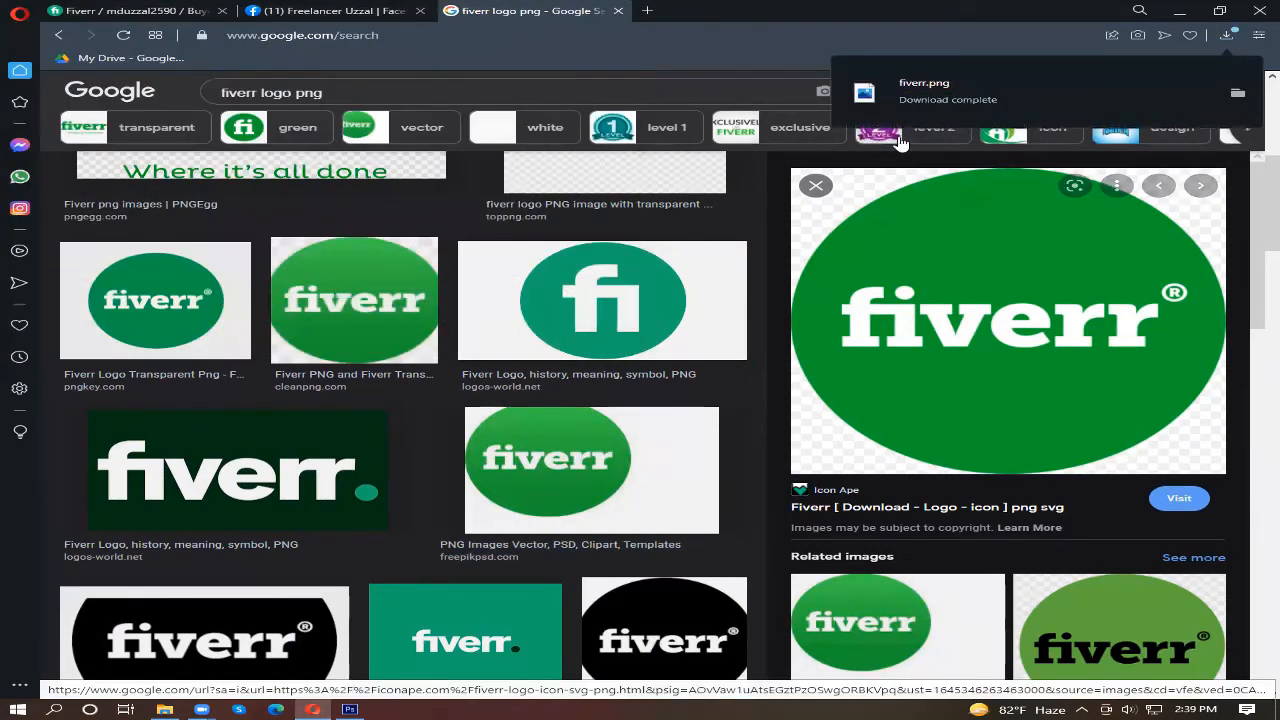
# Step: View the downloaded fiverr image from the Downloads folder, and close the image viewer and the folder window
pyautogui.click(165, 709)
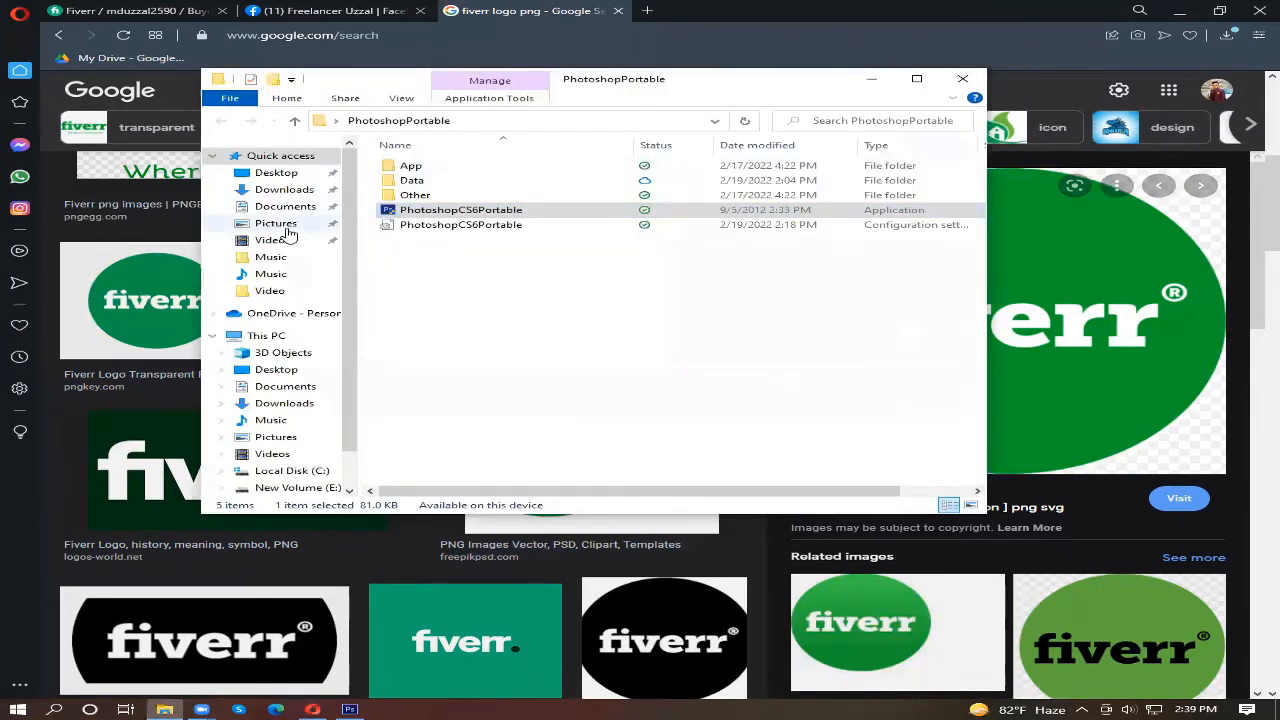
pyautogui.click(282, 189)
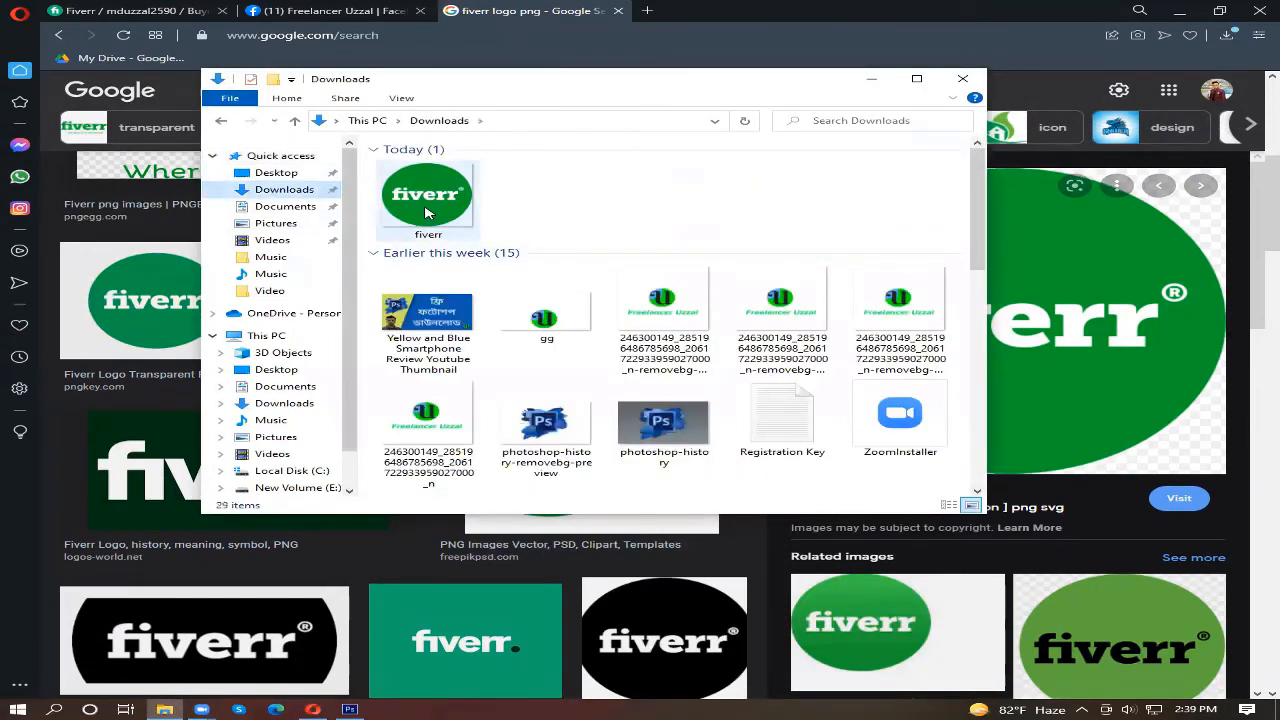
pyautogui.doubleClick(426, 212)
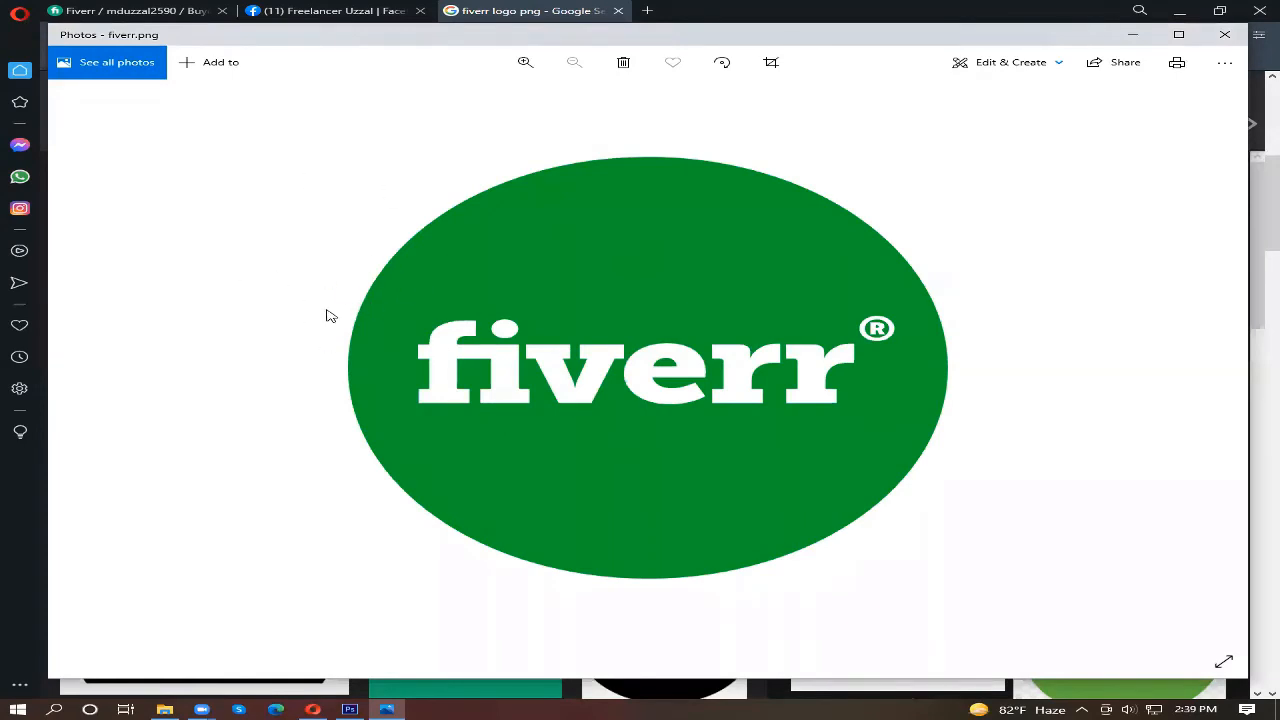
pyautogui.click(1227, 38)
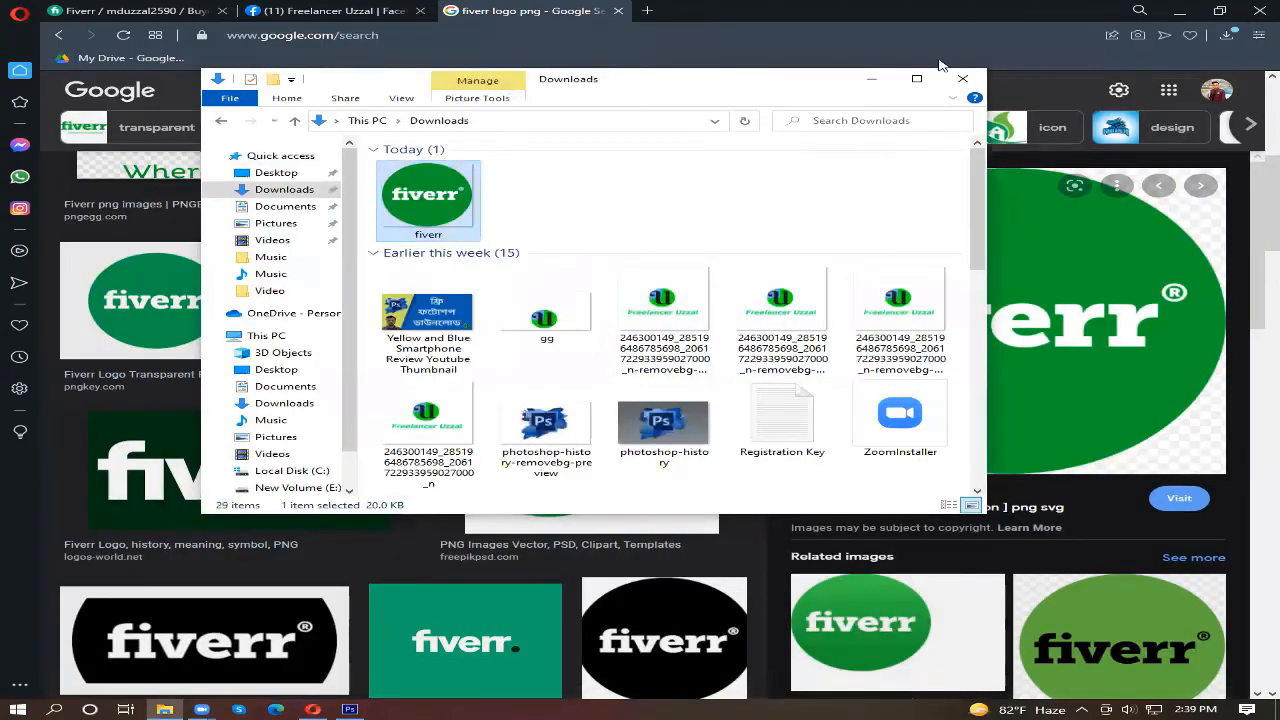
pyautogui.click(962, 80)
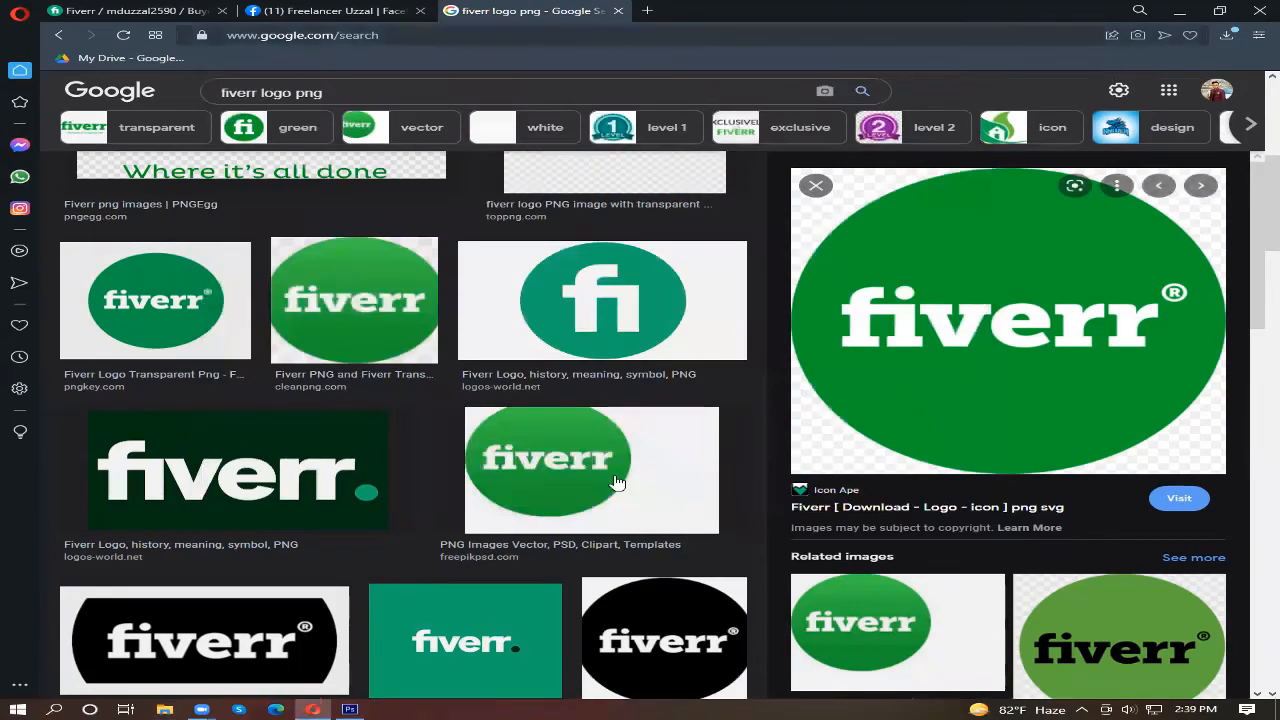
# Step: Switch to Photoshop, locate the fiverr image in the Downloads folder with File Explorer, and try to bring it into the design
pyautogui.click(349, 708)
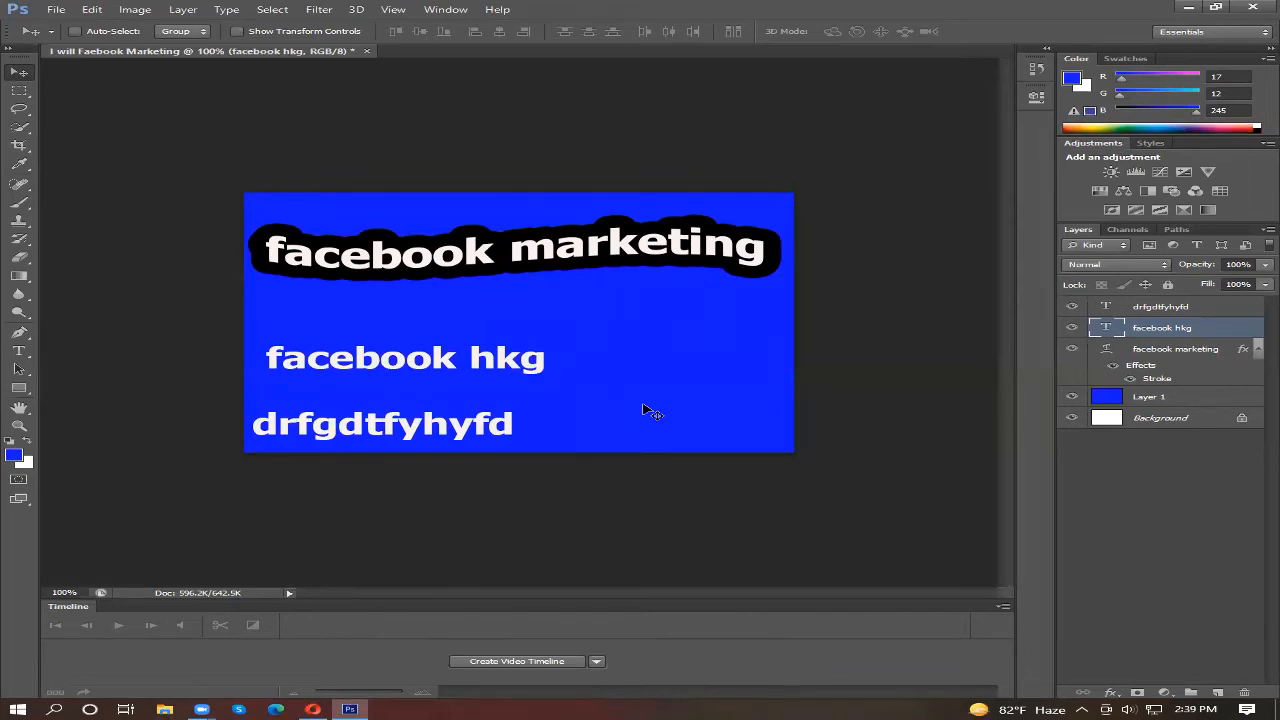
pyautogui.click(165, 708)
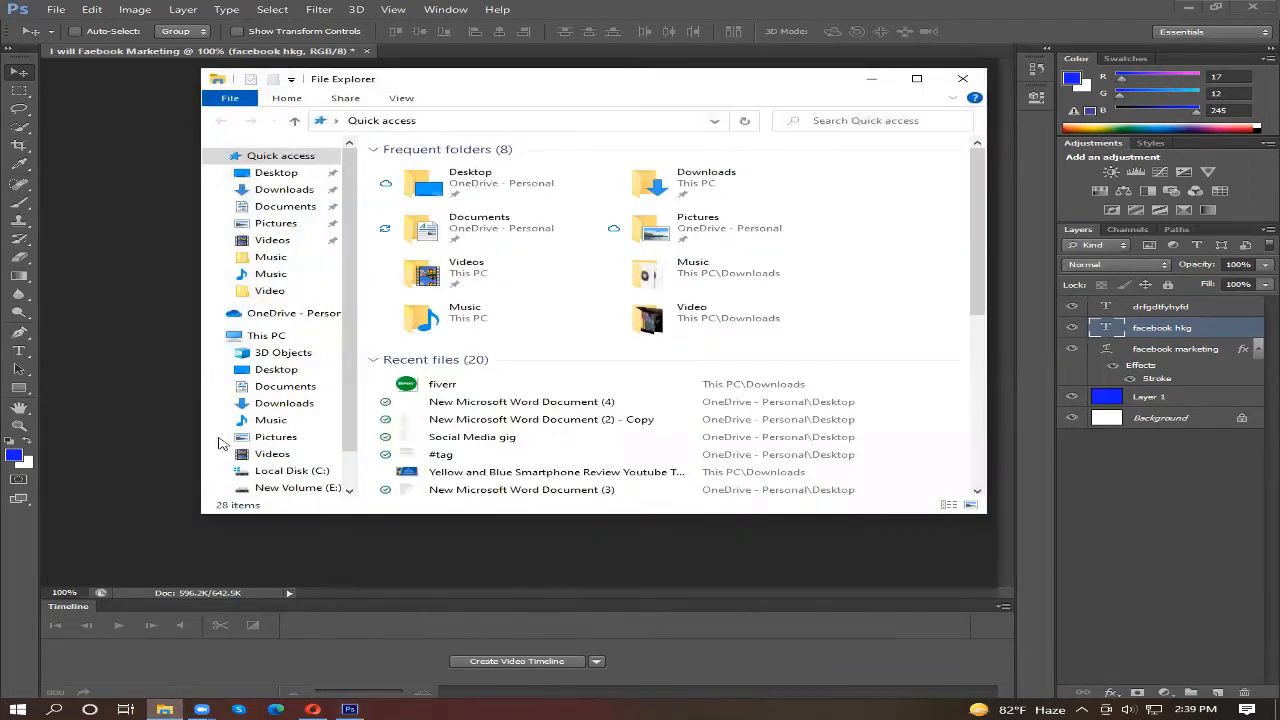
pyautogui.click(272, 190)
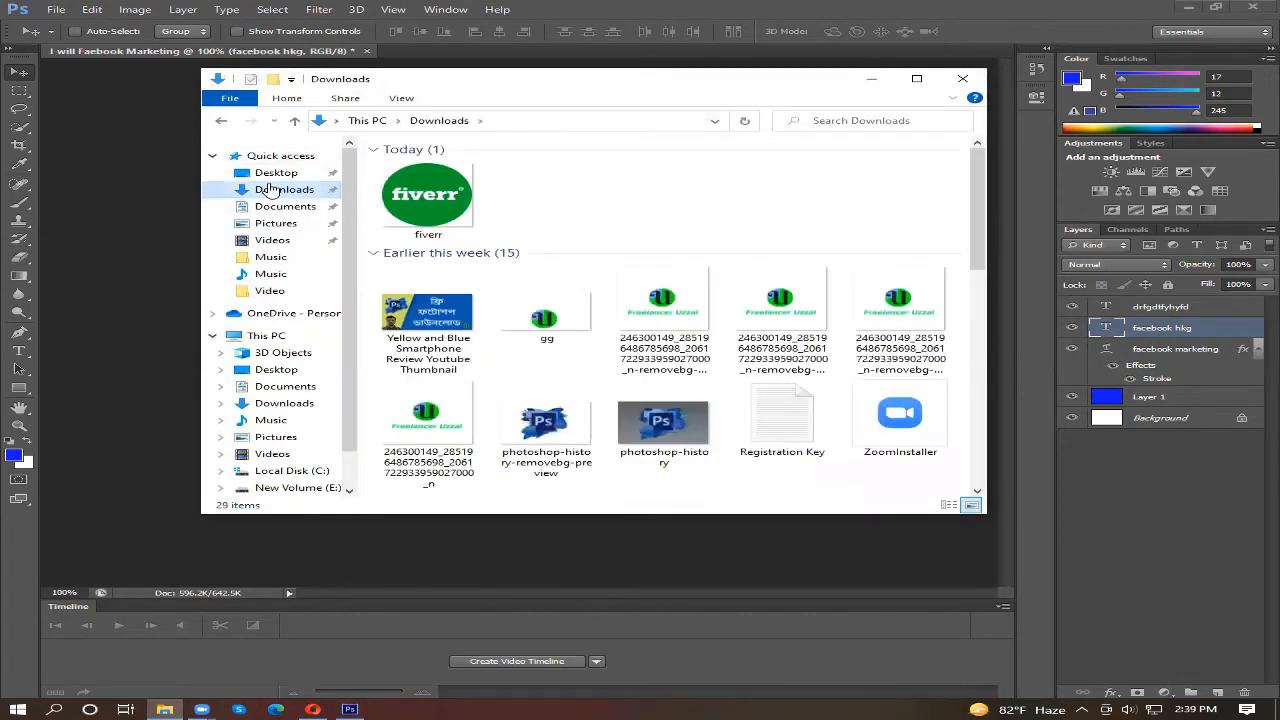
pyautogui.click(424, 202)
pyautogui.moveTo(424, 202); pyautogui.dragTo(554, 372)
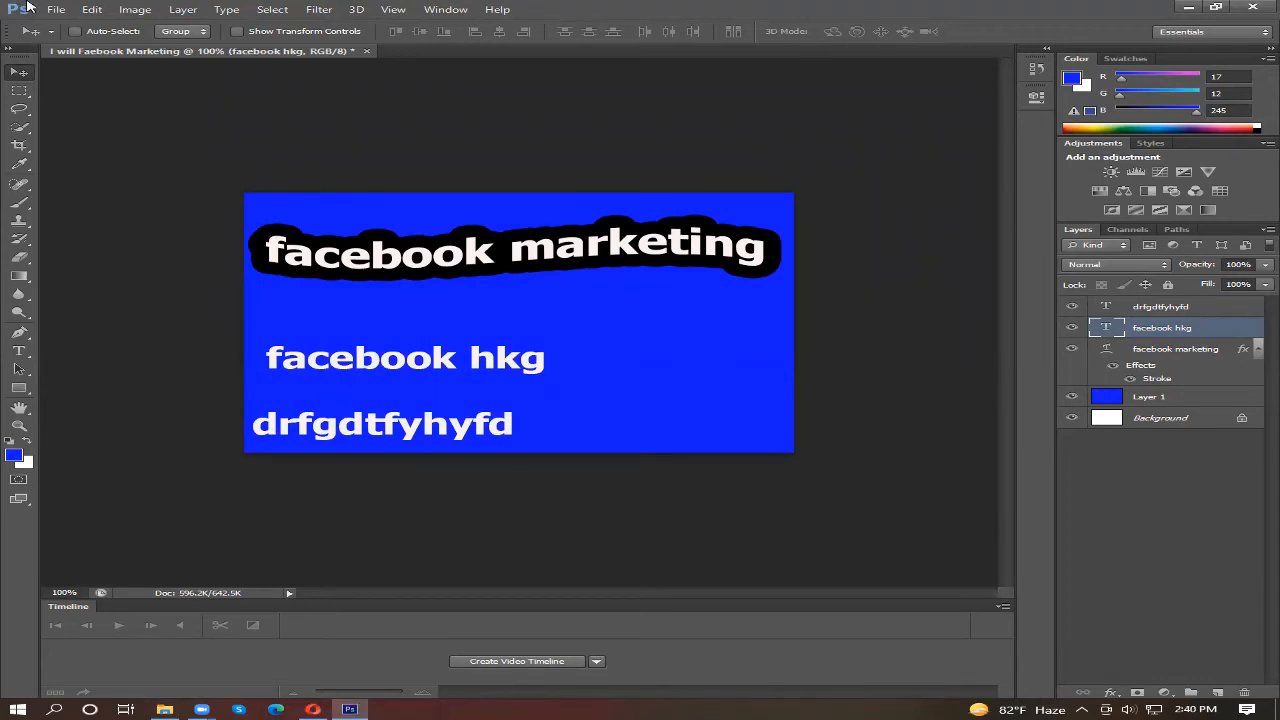
# Step: Open the fiverr PNG image from the Downloads folder as its own document in Photoshop
pyautogui.click(58, 10)
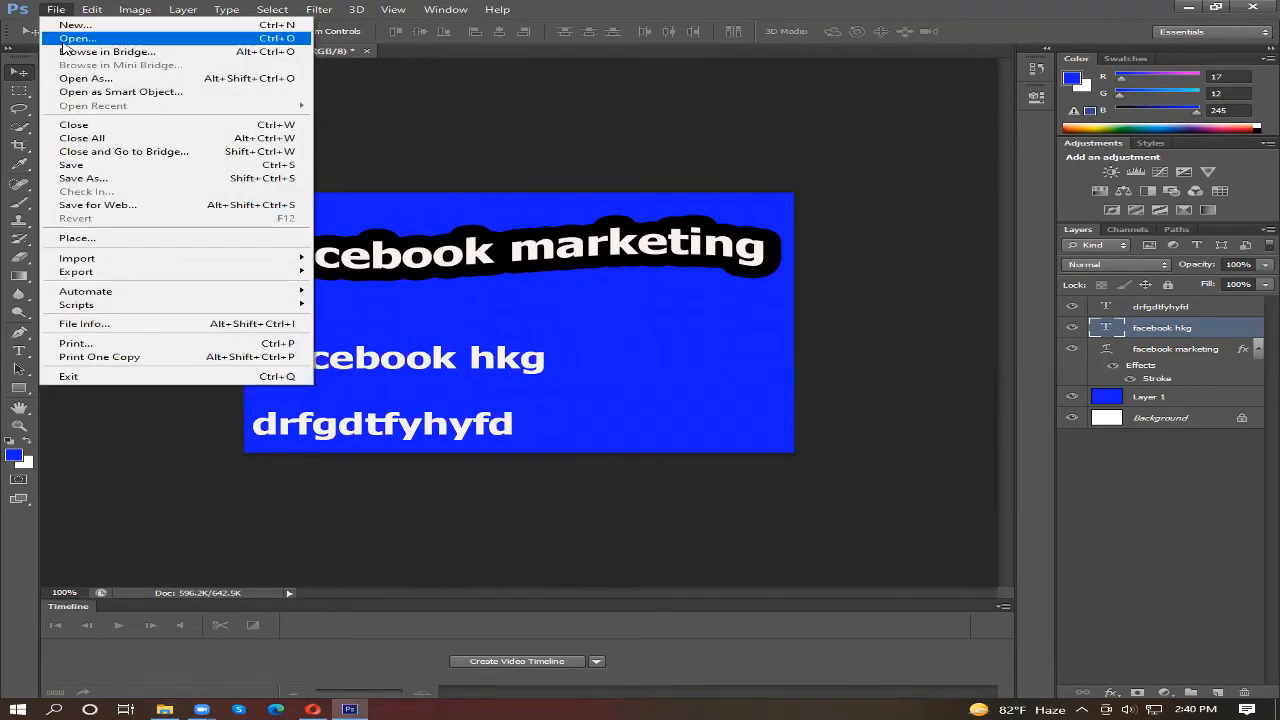
pyautogui.click(64, 40)
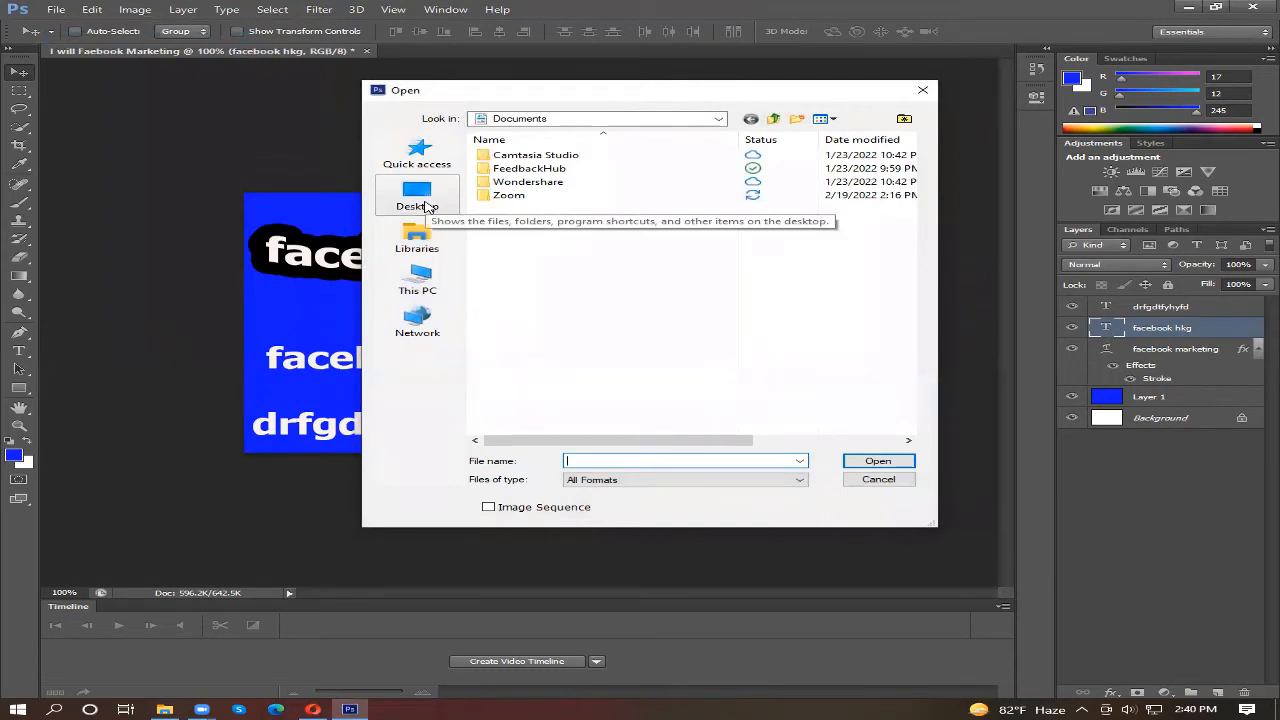
pyautogui.click(415, 282)
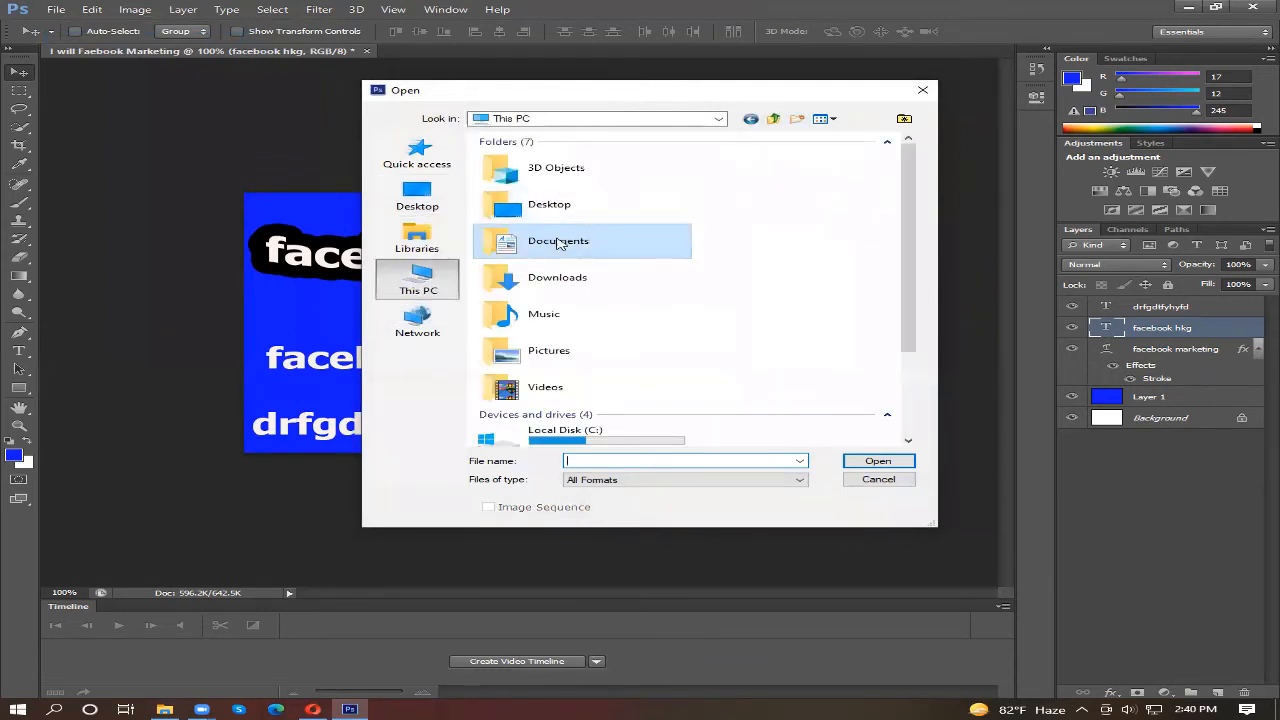
pyautogui.doubleClick(563, 279)
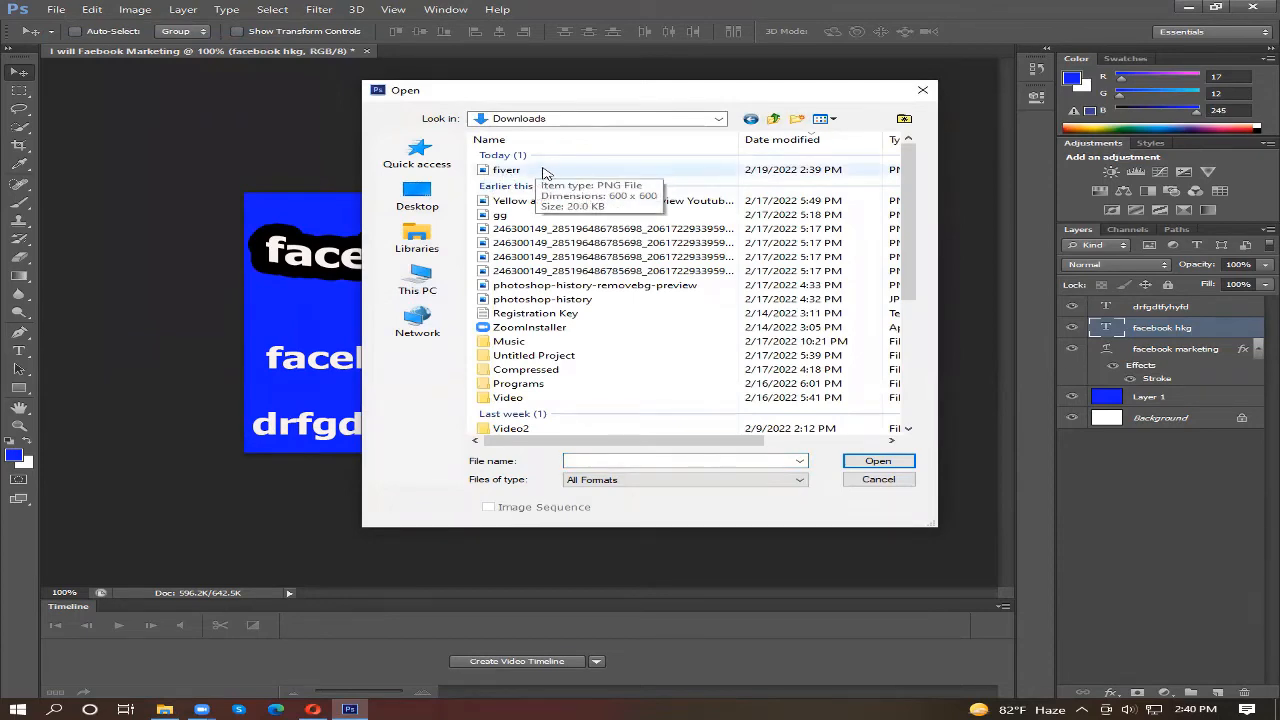
pyautogui.click(544, 170)
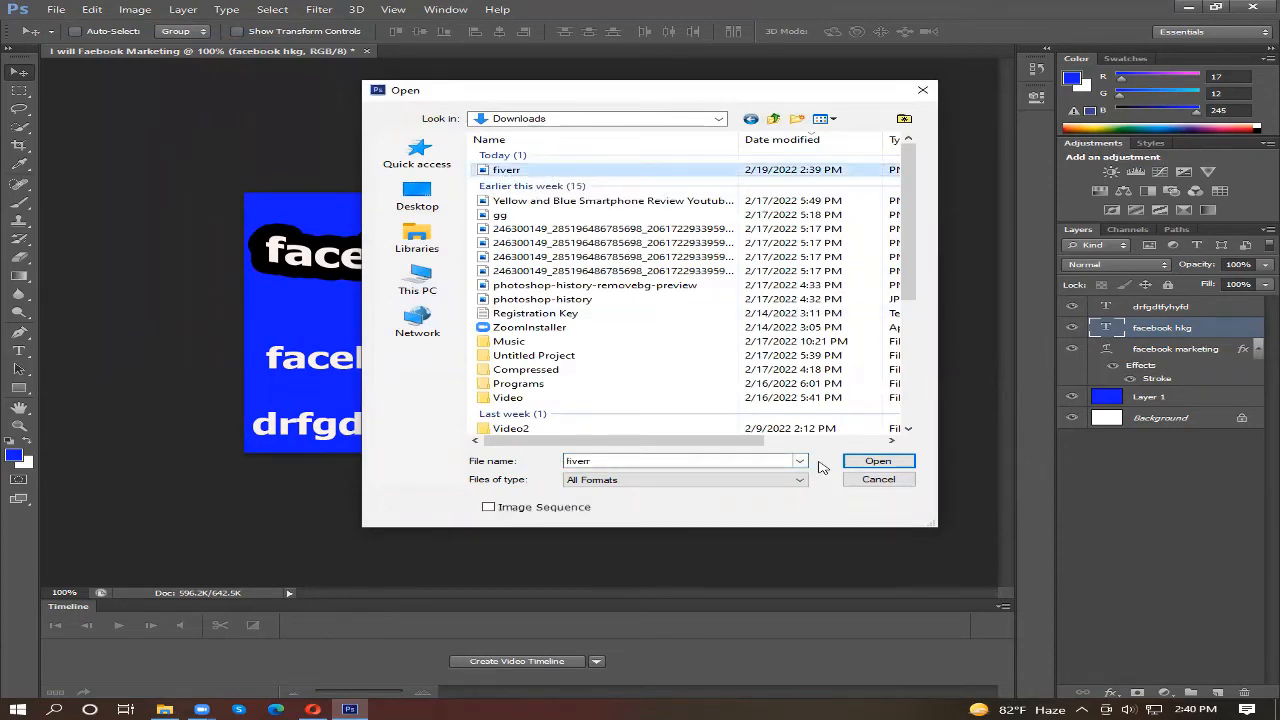
pyautogui.click(878, 463)
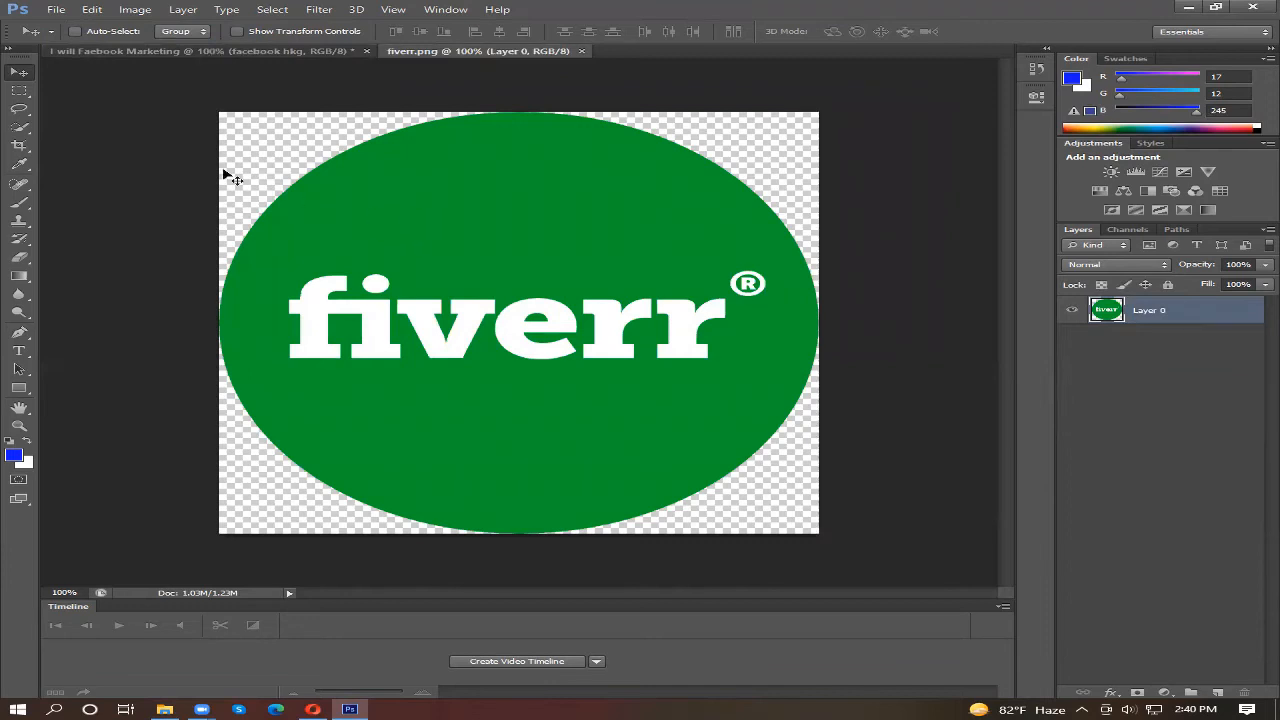
# Step: Compare the blue Facebook marketing design with the fiverr.png document by viewing them alternately
pyautogui.click(238, 51)
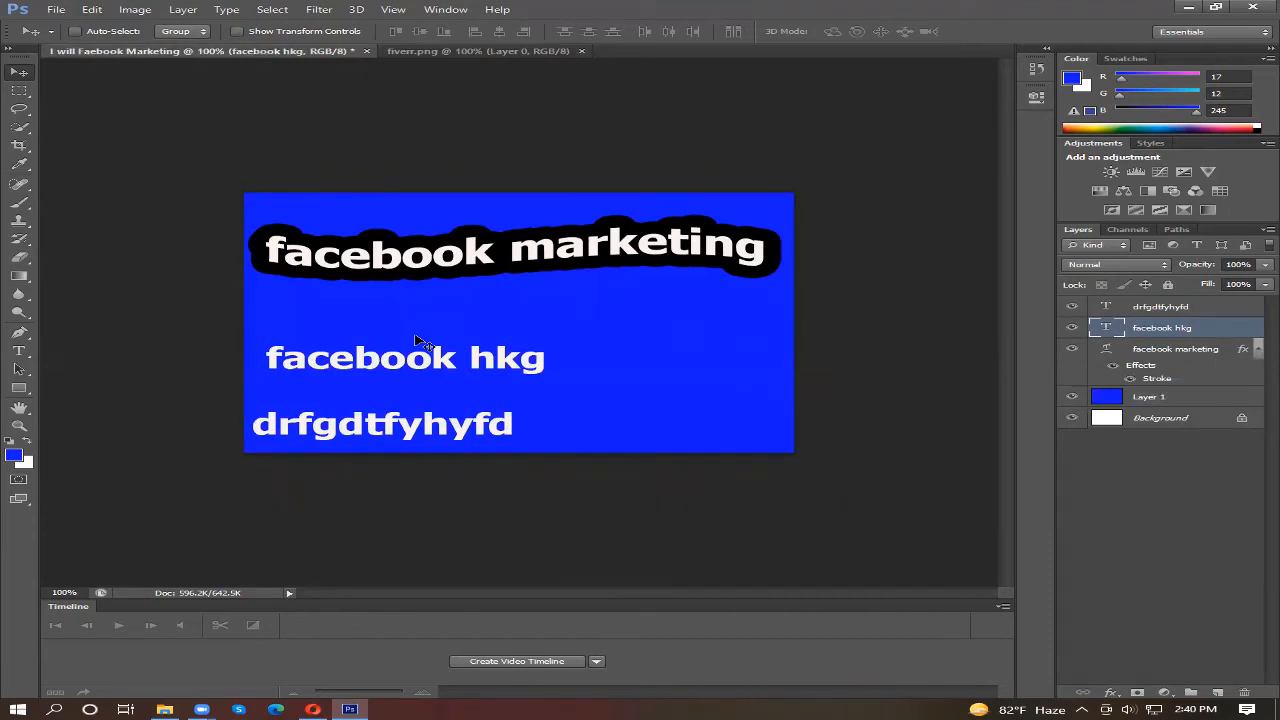
pyautogui.click(480, 51)
pyautogui.click(257, 54)
pyautogui.click(449, 56)
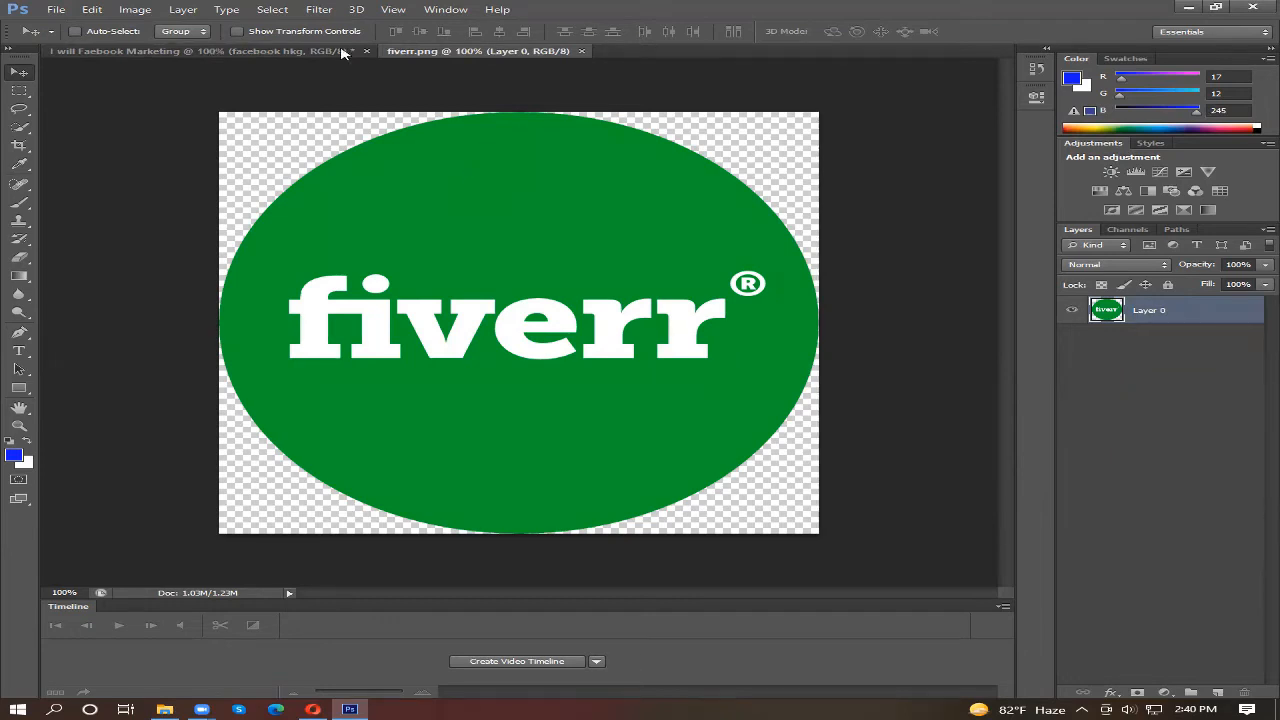
pyautogui.click(212, 58)
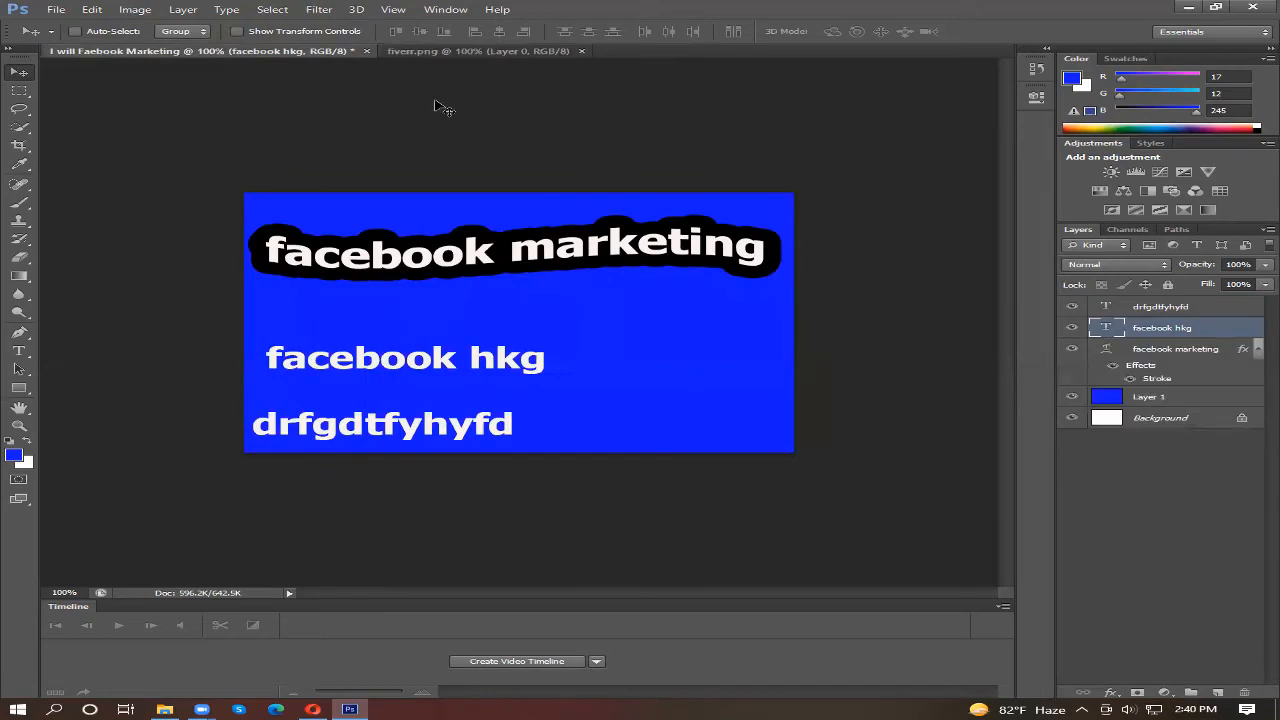
pyautogui.click(447, 58)
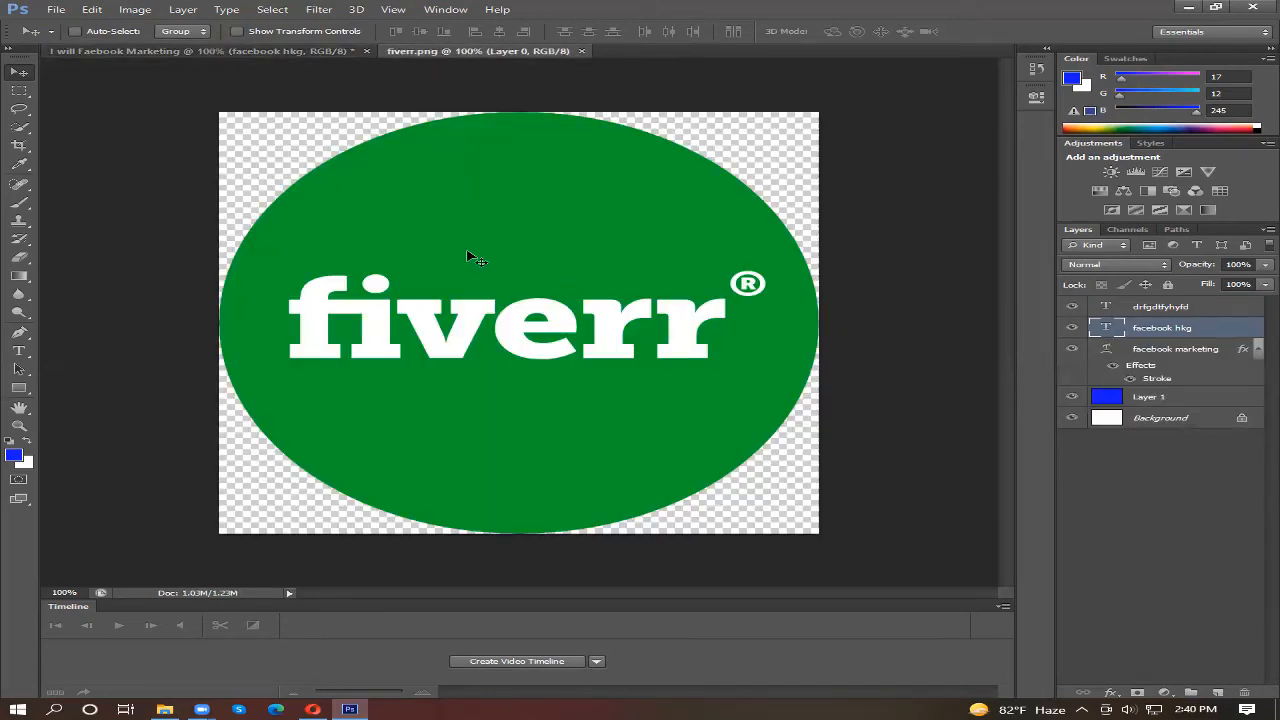
pyautogui.click(160, 51)
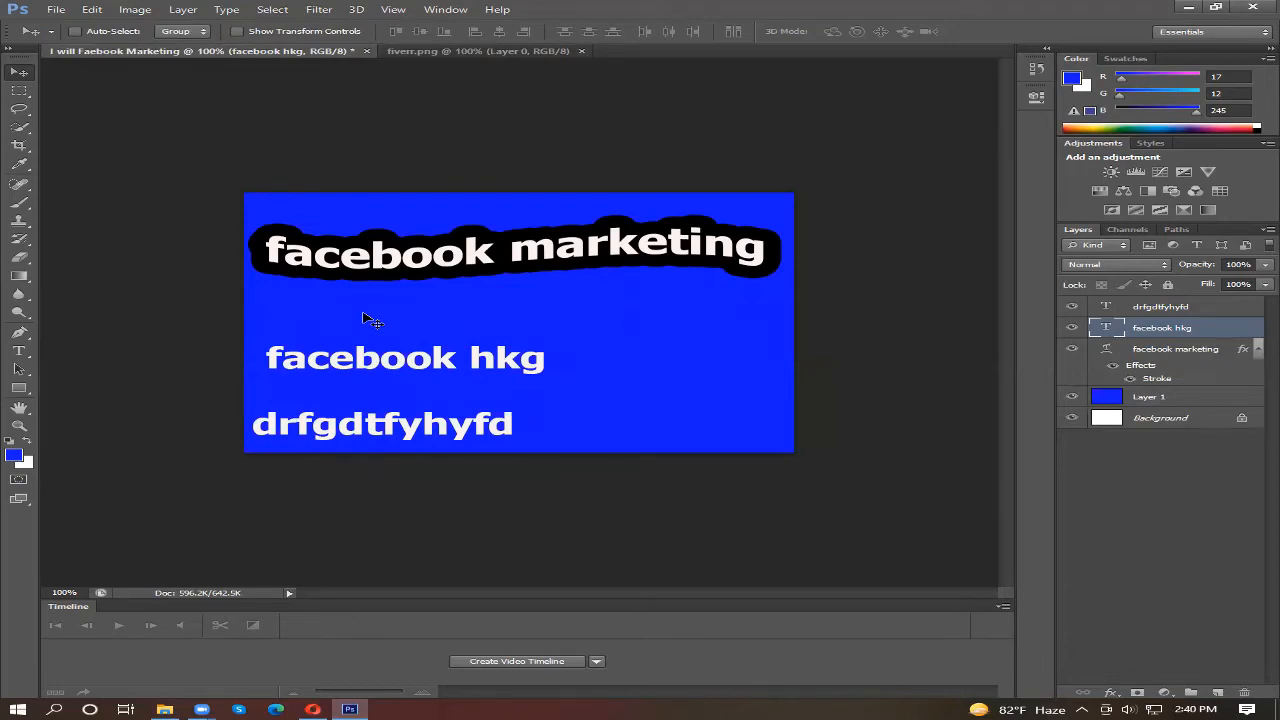
# Step: Copy the green Fiverr logo from fiverr.png into the Facebook marketing document as a new layer
pyautogui.click(499, 51)
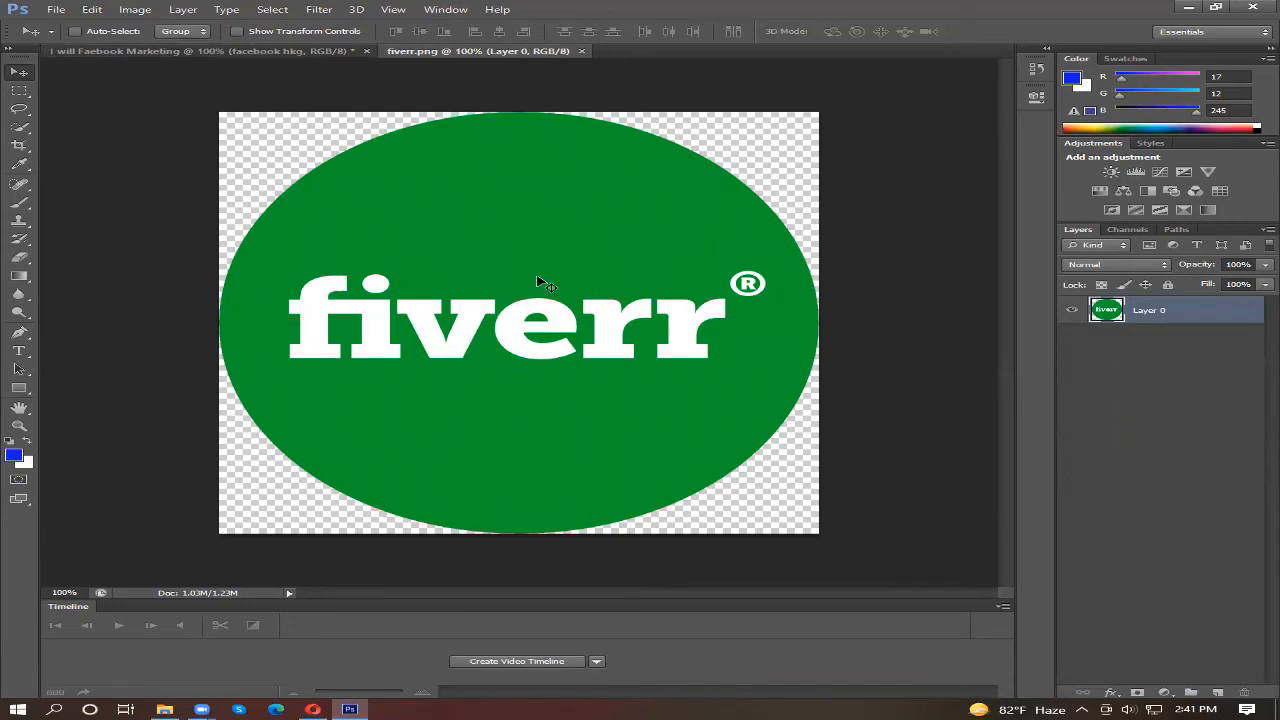
pyautogui.moveTo(496, 289); pyautogui.dragTo(603, 332)
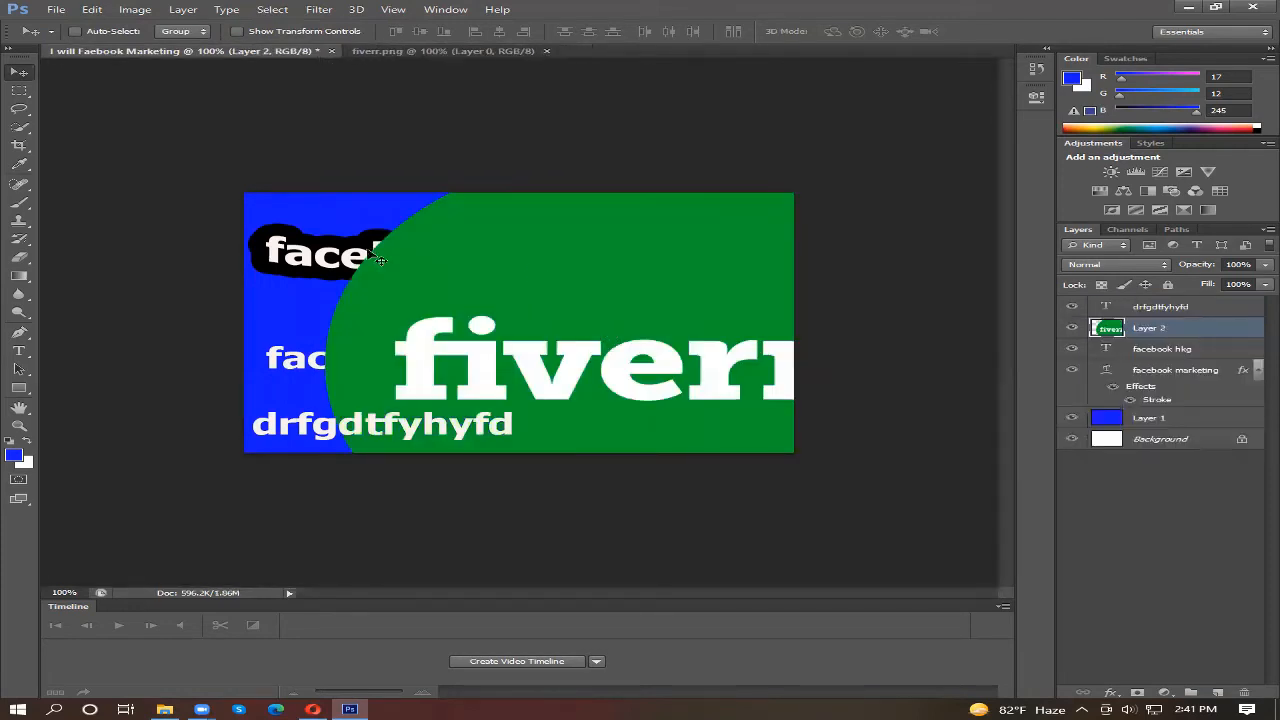
pyautogui.click(468, 51)
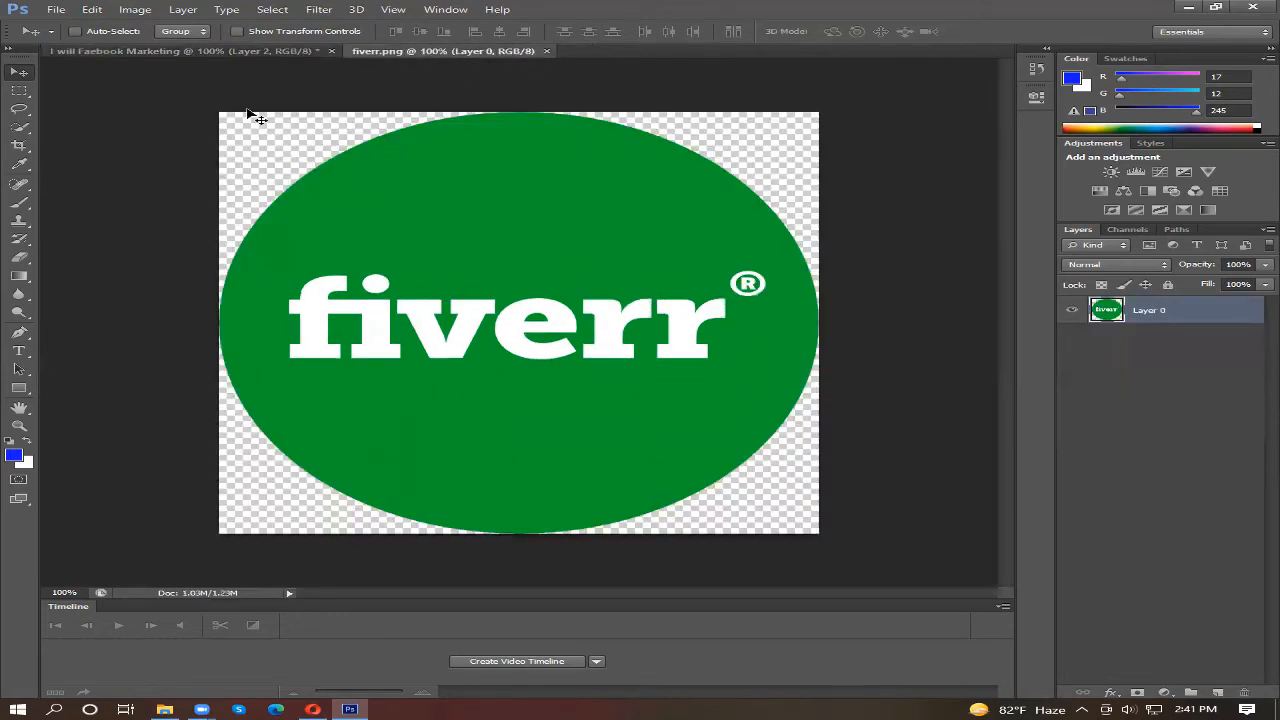
pyautogui.click(255, 51)
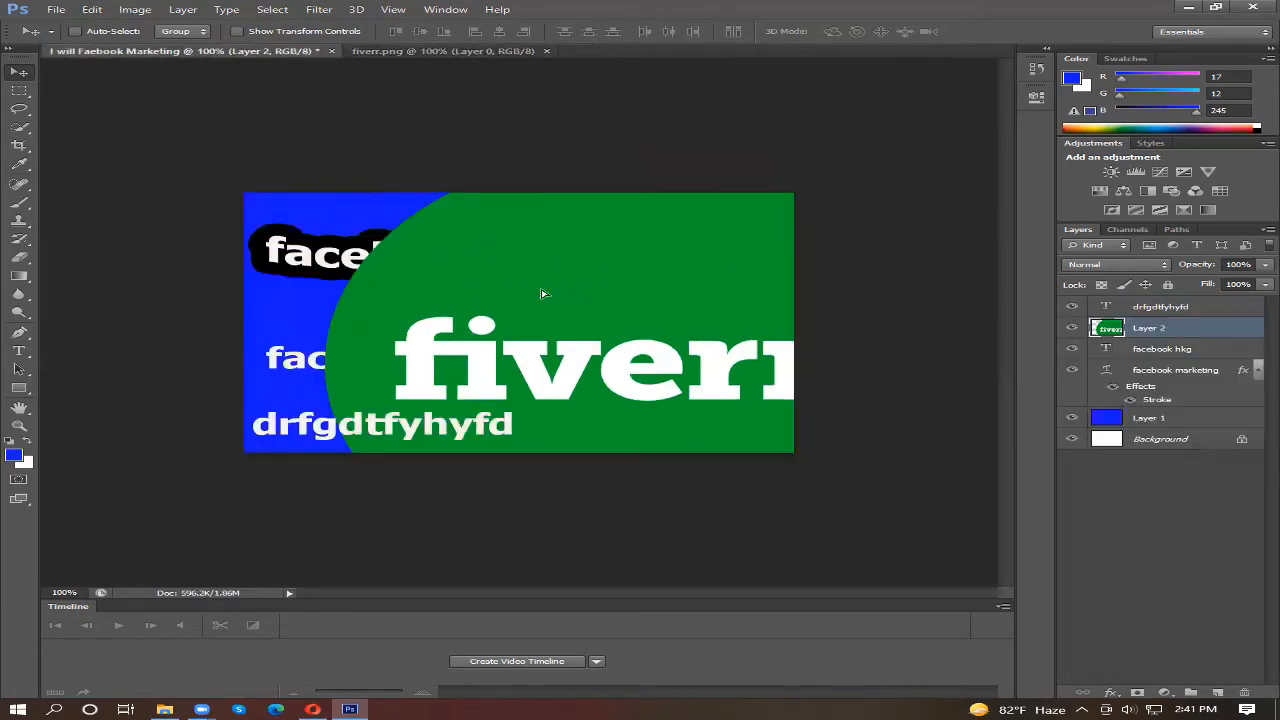
# Step: Load the Fiverr logo layer's outline as a selection and move the logo to the middle of the canvas
pyautogui.moveTo(541, 293); pyautogui.dragTo(742, 438)
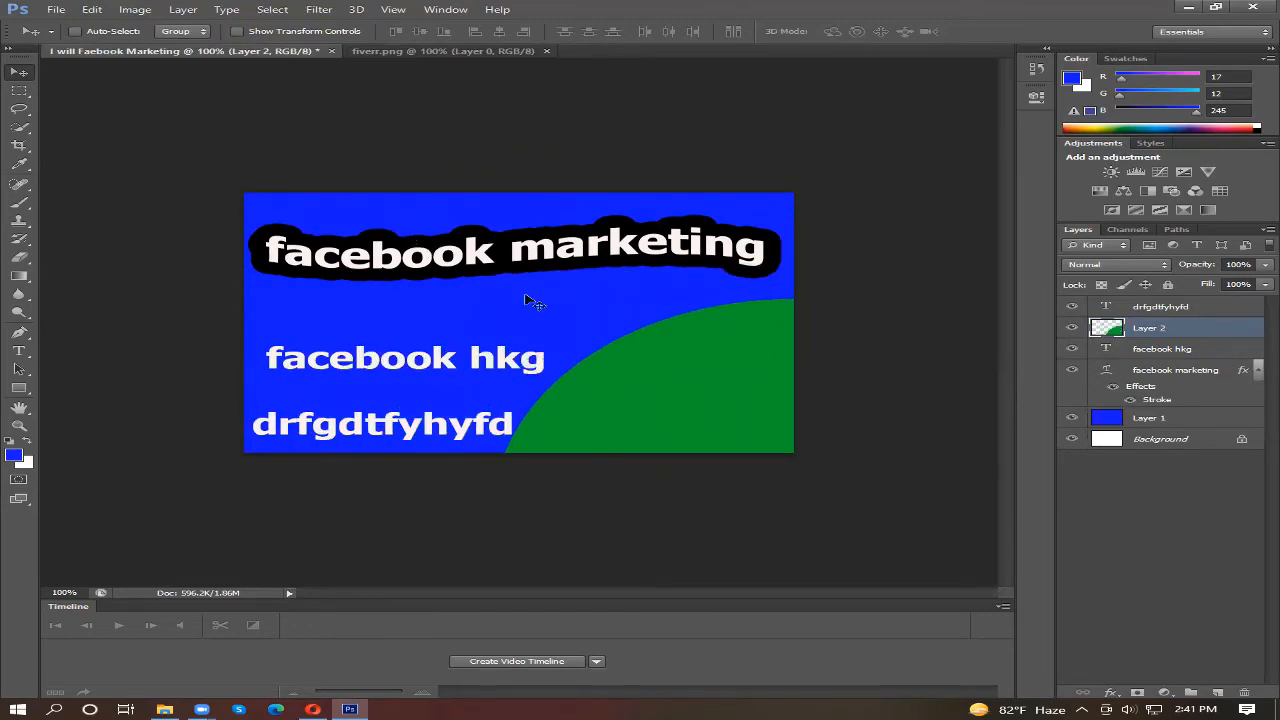
pyautogui.moveTo(724, 400); pyautogui.dragTo(437, 228)
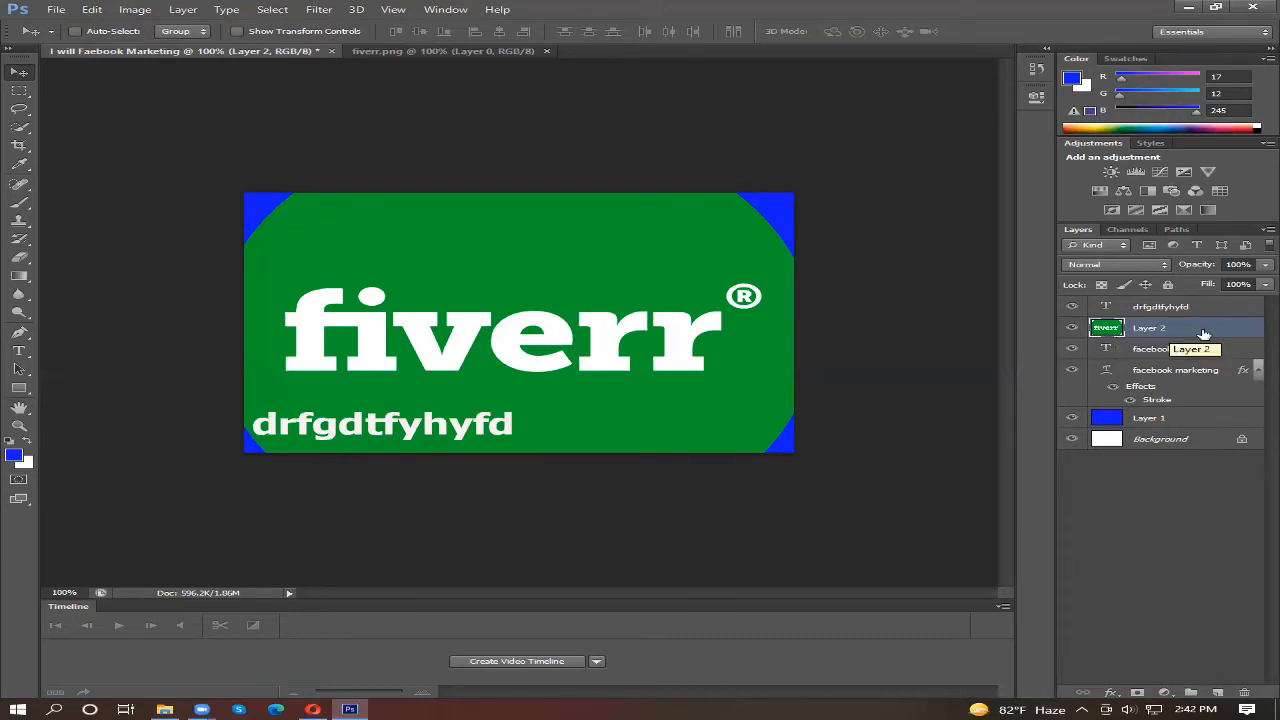
pyautogui.keyDown('ctrl'); pyautogui.click(1114, 336); pyautogui.keyUp('ctrl')
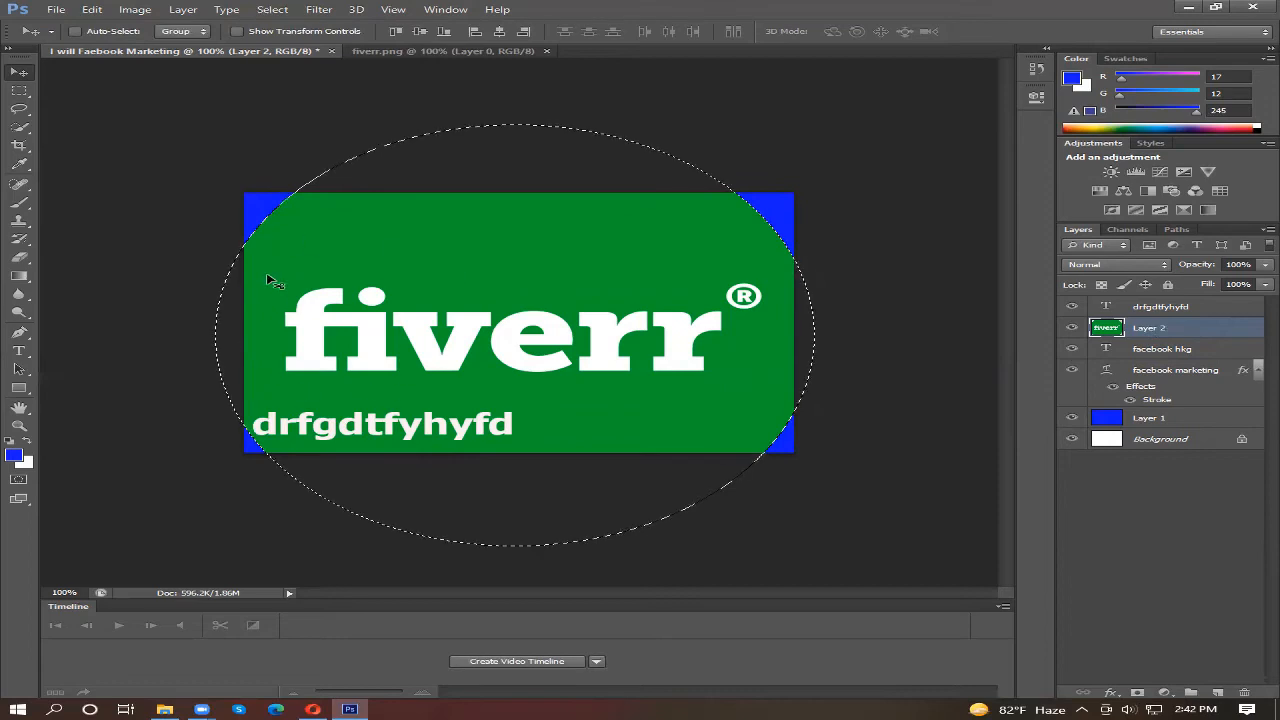
pyautogui.moveTo(338, 247); pyautogui.dragTo(367, 265)
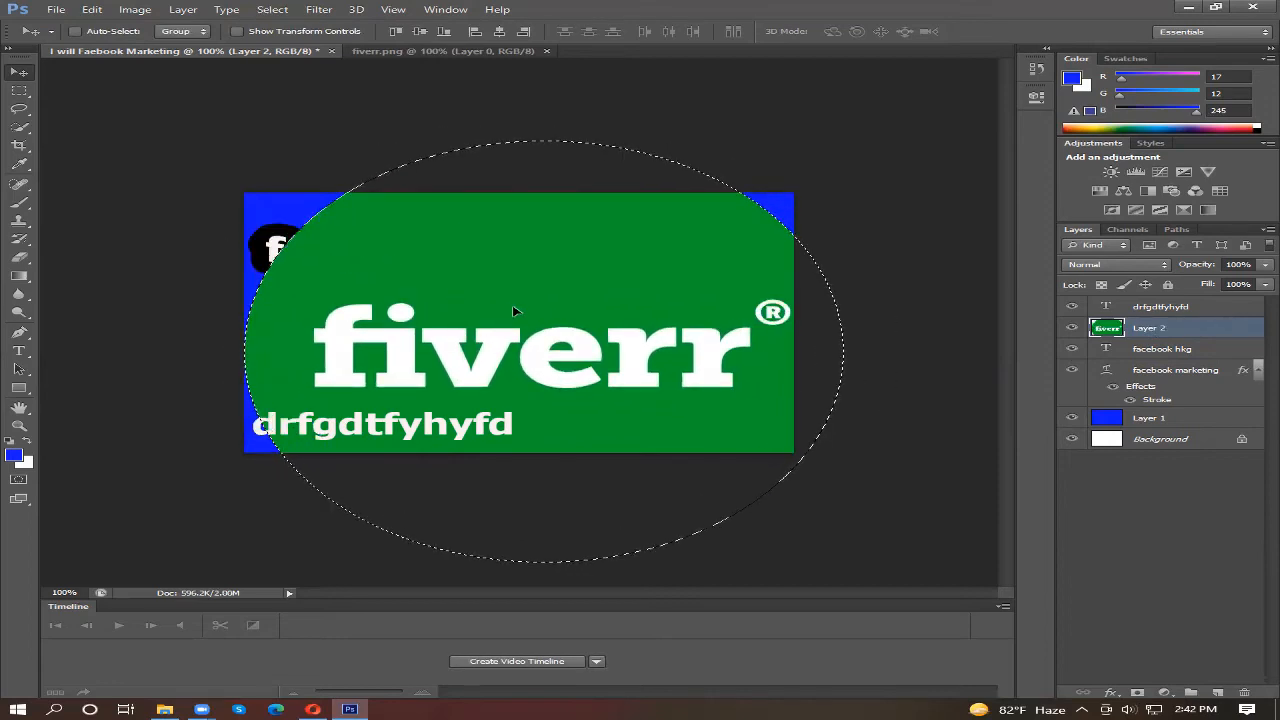
pyautogui.moveTo(515, 312); pyautogui.dragTo(462, 265)
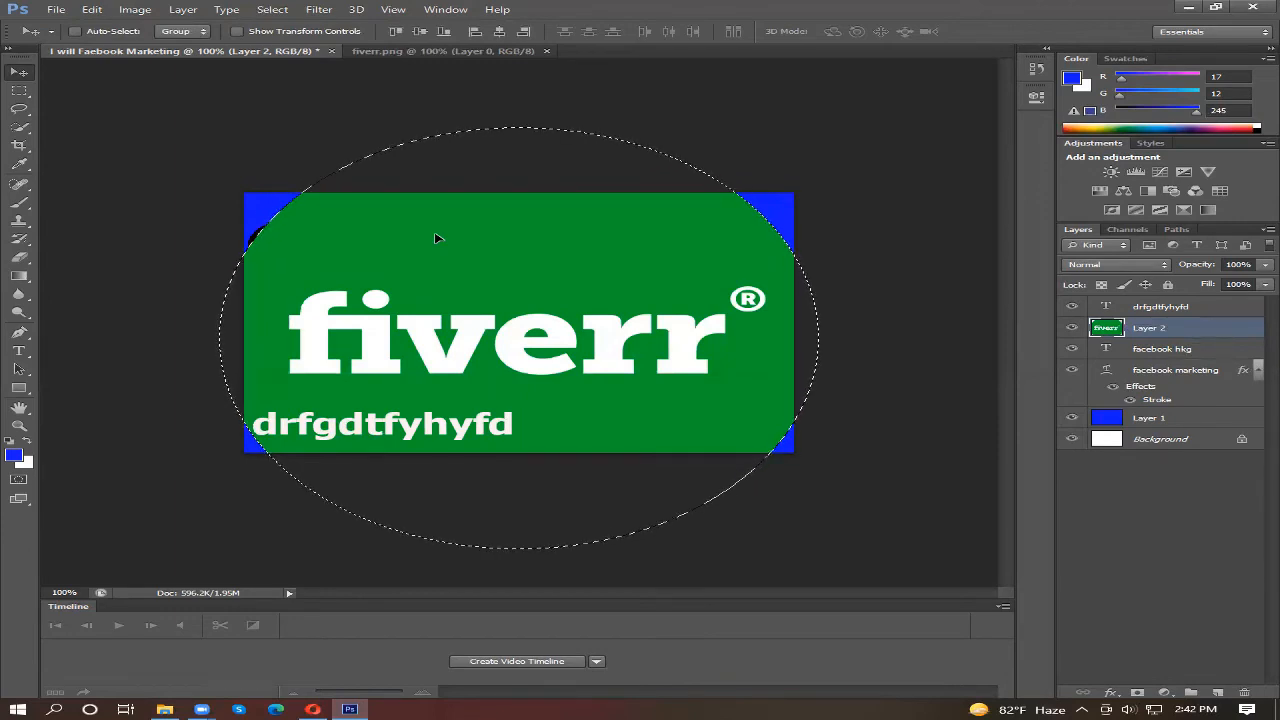
# Step: Free-transform the Fiverr logo to about 69% width and 50% height, and move it inside the canvas
pyautogui.hotkey('ctrl', 't')
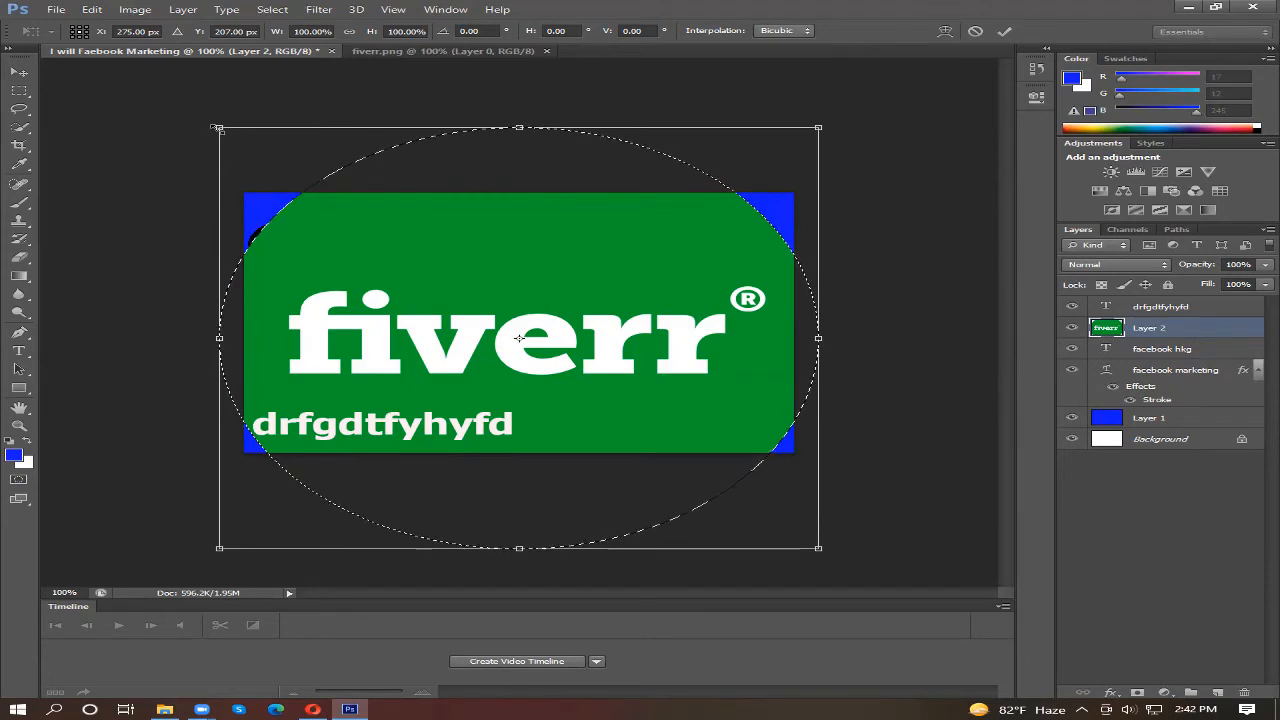
pyautogui.moveTo(521, 128); pyautogui.dragTo(521, 155)
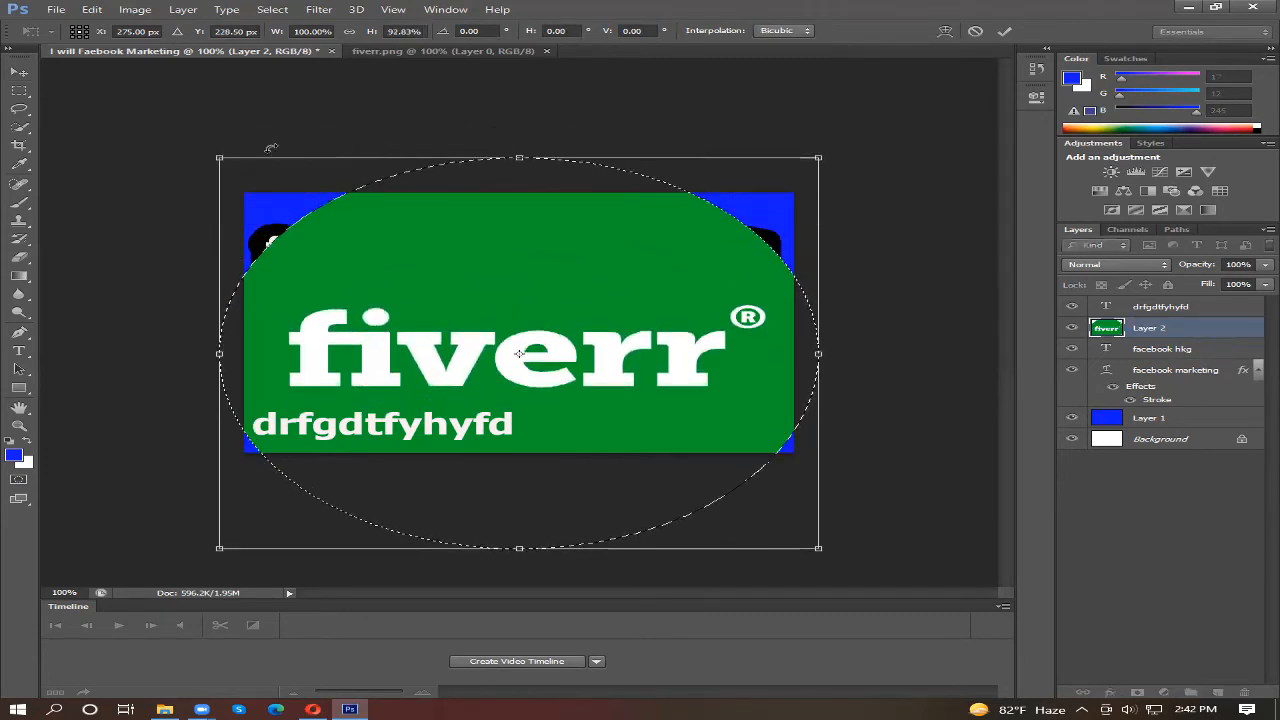
pyautogui.moveTo(218, 157); pyautogui.dragTo(403, 327)
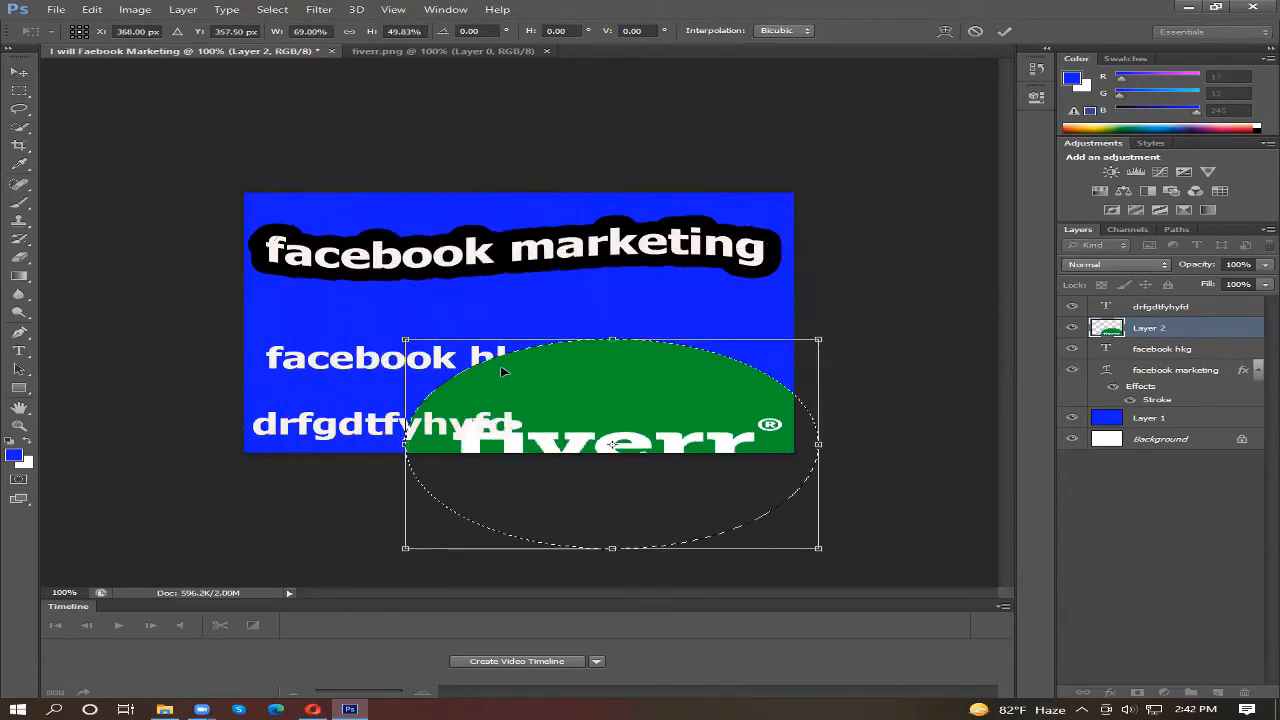
pyautogui.moveTo(600, 389); pyautogui.dragTo(503, 307)
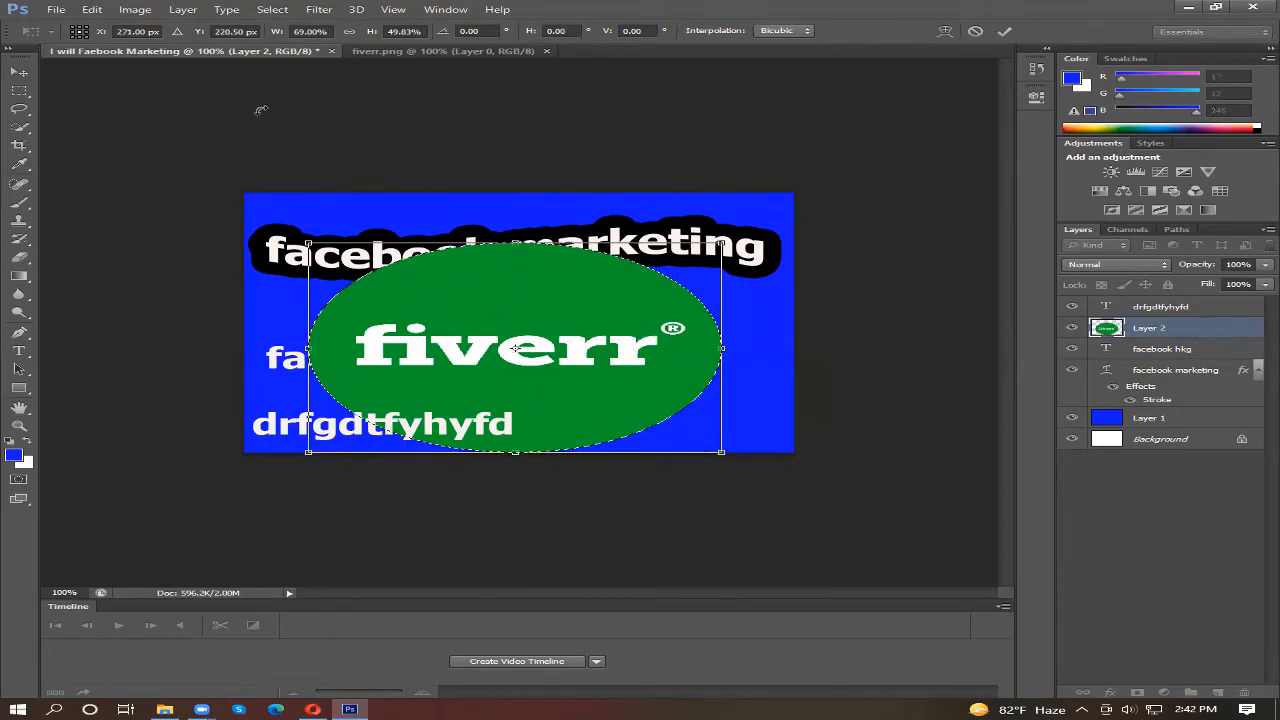
# Step: Try taller and flatter proportions for the Fiverr logo, and bring its height to about 58% at the same width
pyautogui.moveTo(515, 245); pyautogui.dragTo(515, 194)
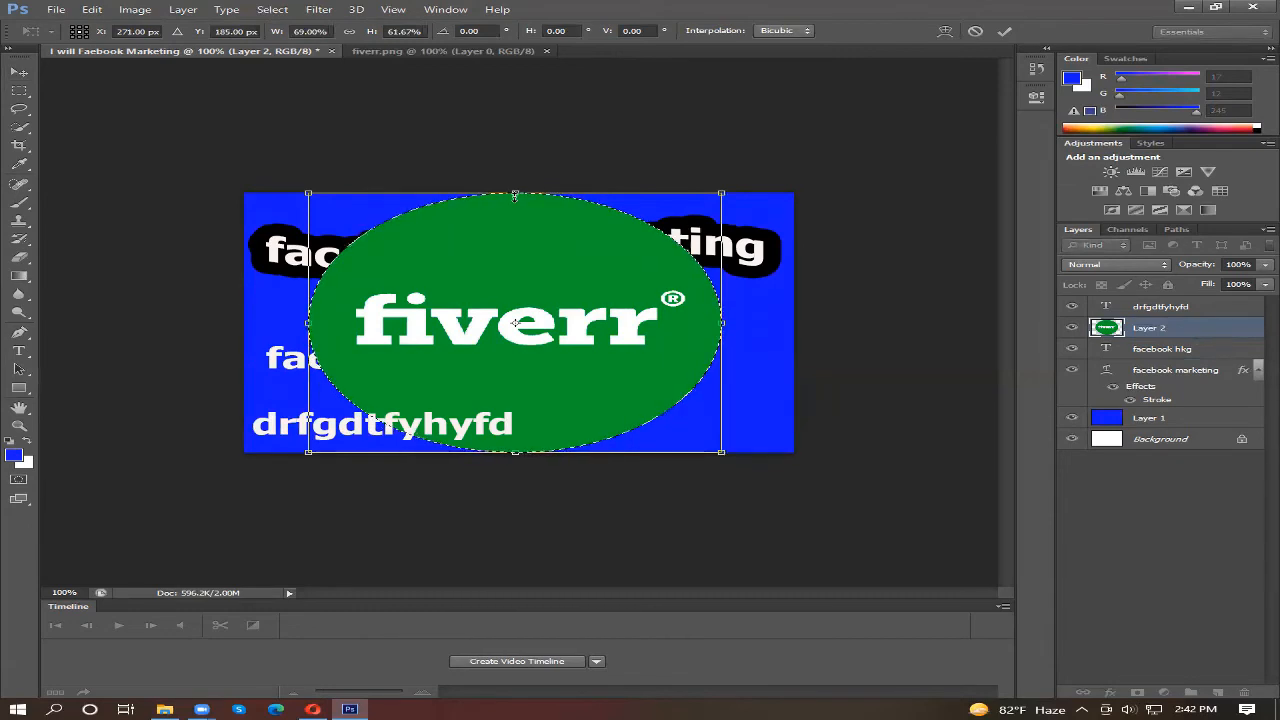
pyautogui.moveTo(515, 194); pyautogui.dragTo(523, 281)
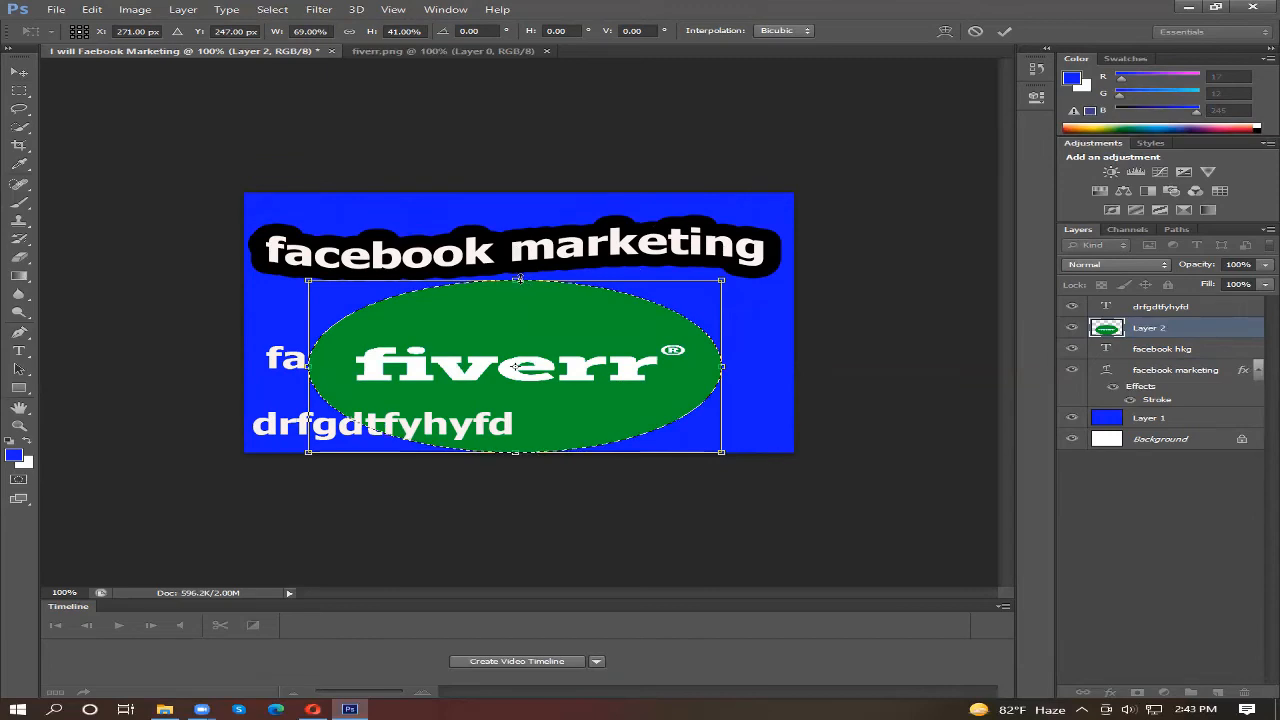
pyautogui.moveTo(523, 281); pyautogui.dragTo(507, 204)
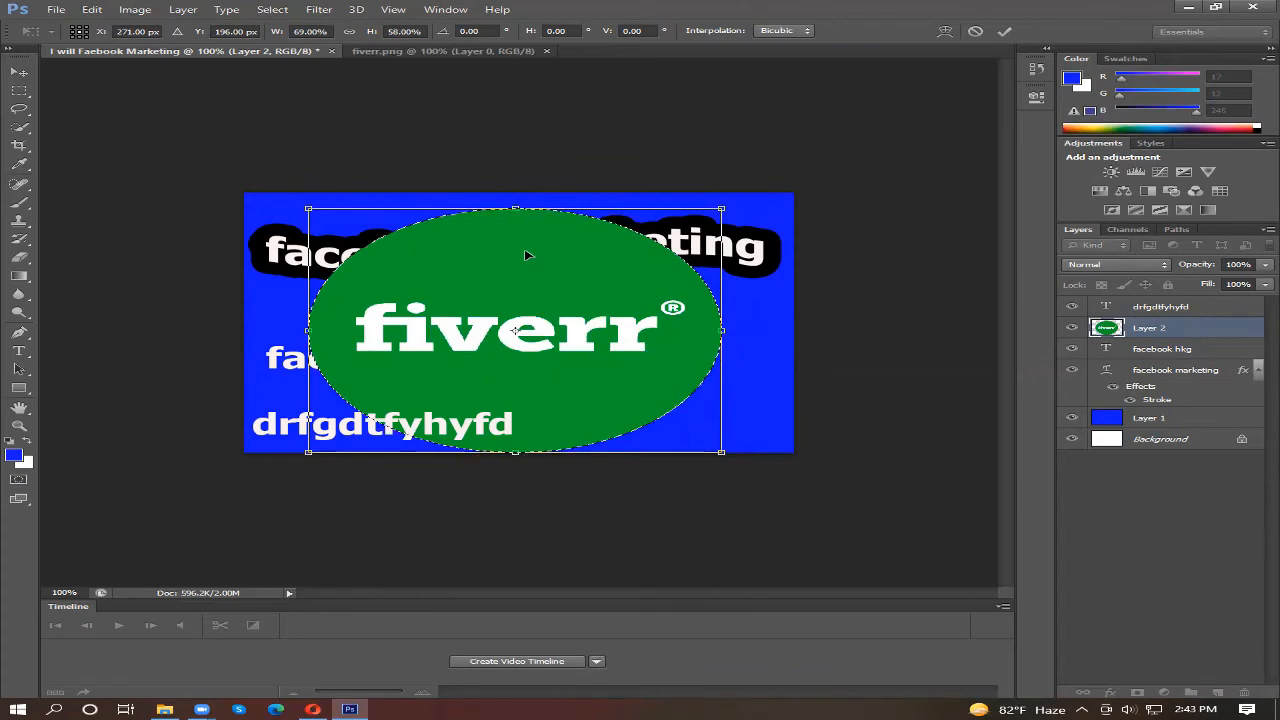
pyautogui.hotkey('ctrl', 'z')
pyautogui.hotkey('ctrl', 'z')
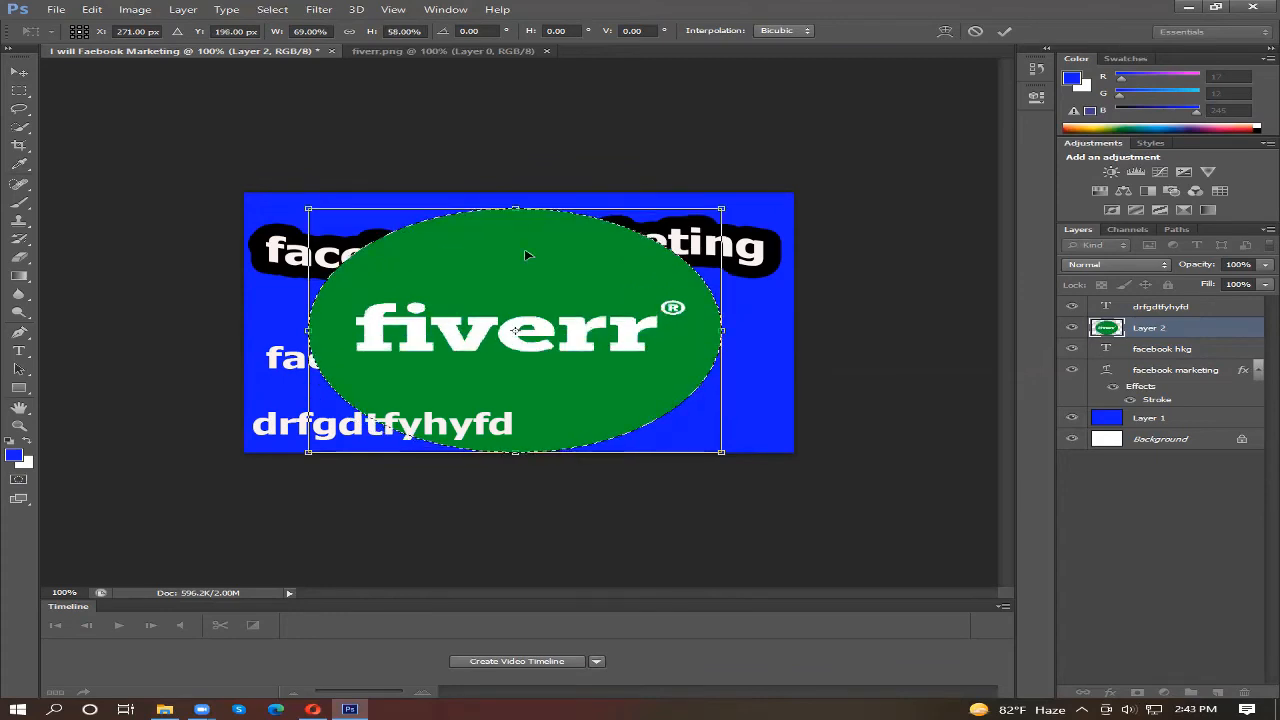
pyautogui.hotkey('ctrl', 'z')
pyautogui.hotkey('ctrl', 'z')
# Step: Shrink the Fiverr logo to about 20% width and 17% height, keeping its lower-right corner in place, and apply the transformation
pyautogui.moveTo(308, 211); pyautogui.dragTo(521, 337)
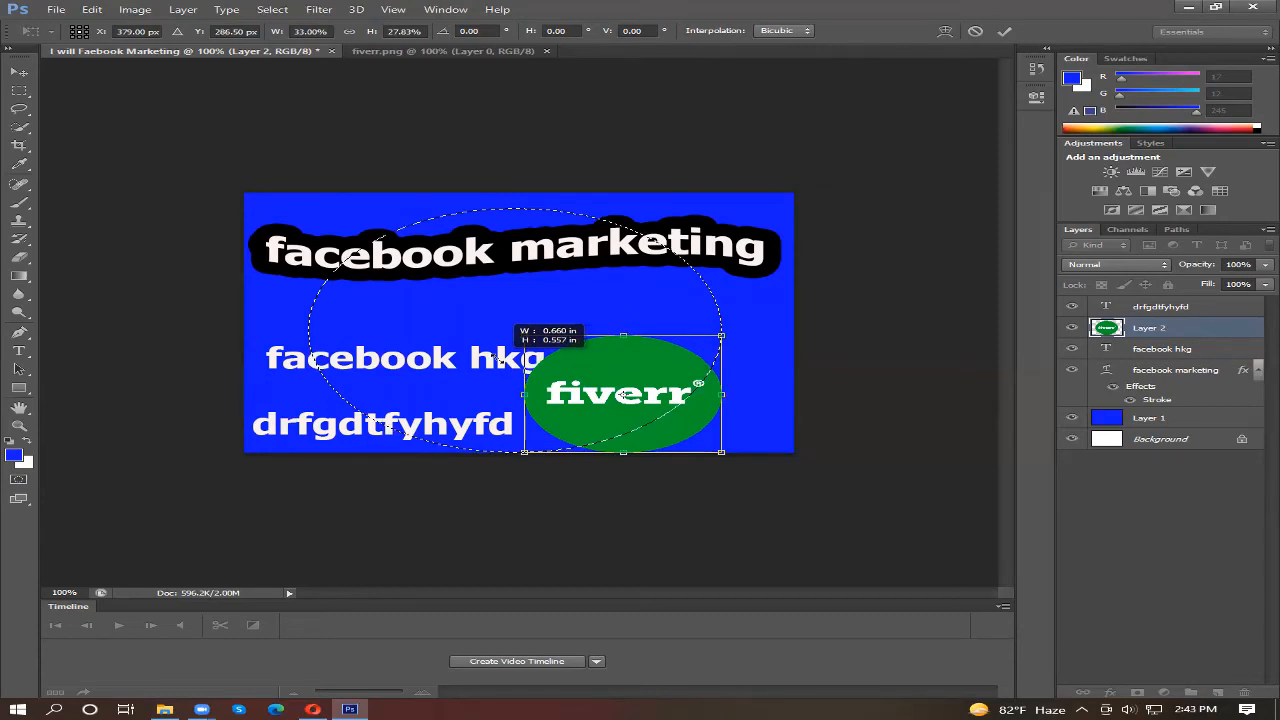
pyautogui.moveTo(521, 337); pyautogui.dragTo(598, 380)
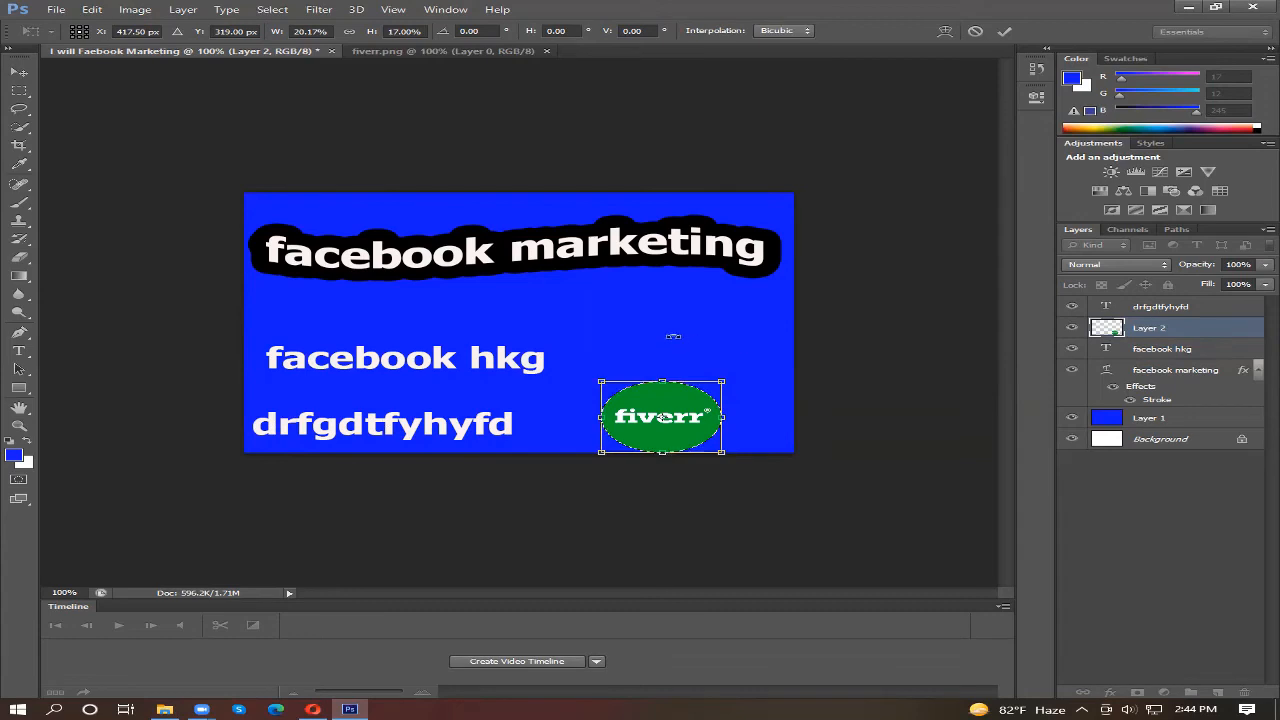
pyautogui.click(20, 74)
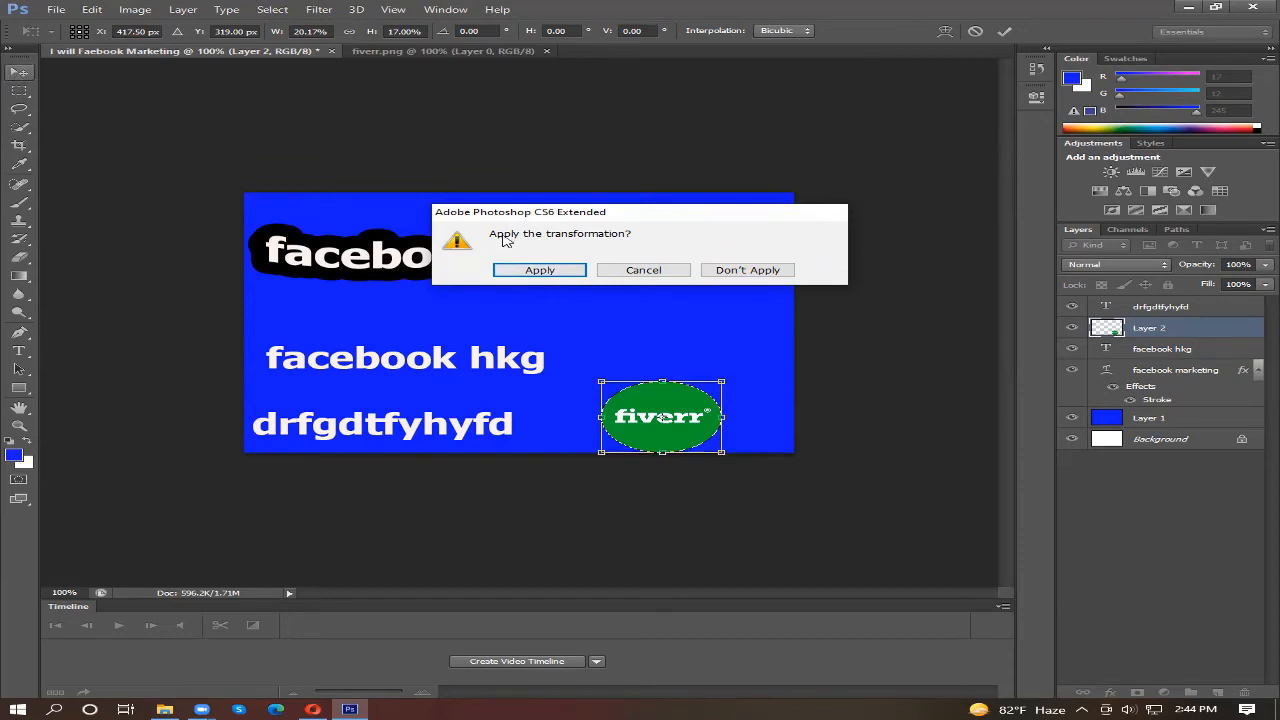
pyautogui.click(539, 270)
# Step: Deselect the logo outline and move the Fiverr logo slightly up and right within the canvas's lower-right area
pyautogui.moveTo(660, 413)
pyautogui.mouseDown()
pyautogui.moveTo(673, 388)
pyautogui.moveTo(697, 392)
pyautogui.moveTo(661, 388)
pyautogui.moveTo(707, 407)
pyautogui.moveTo(671, 400)
pyautogui.mouseUp()
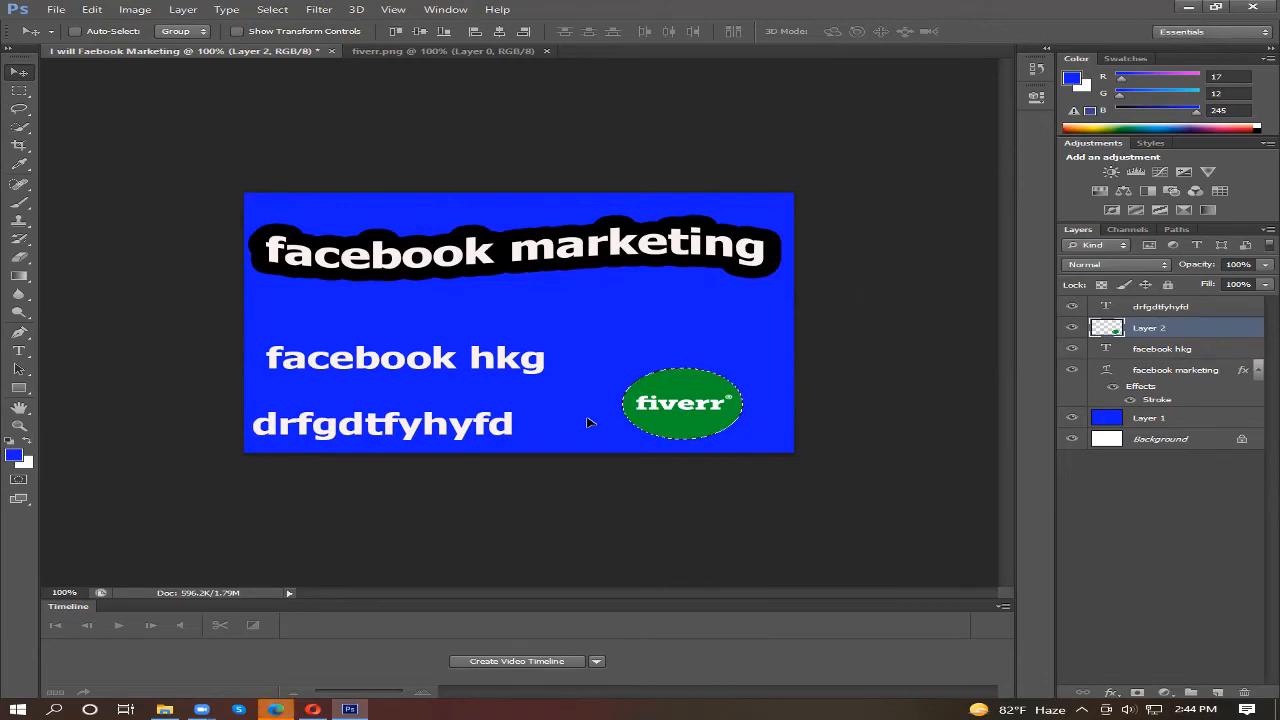
pyautogui.hotkey('ctrl', 'd')
pyautogui.moveTo(706, 411)
pyautogui.mouseDown()
pyautogui.moveTo(678, 409)
pyautogui.moveTo(710, 410)
pyautogui.mouseUp()
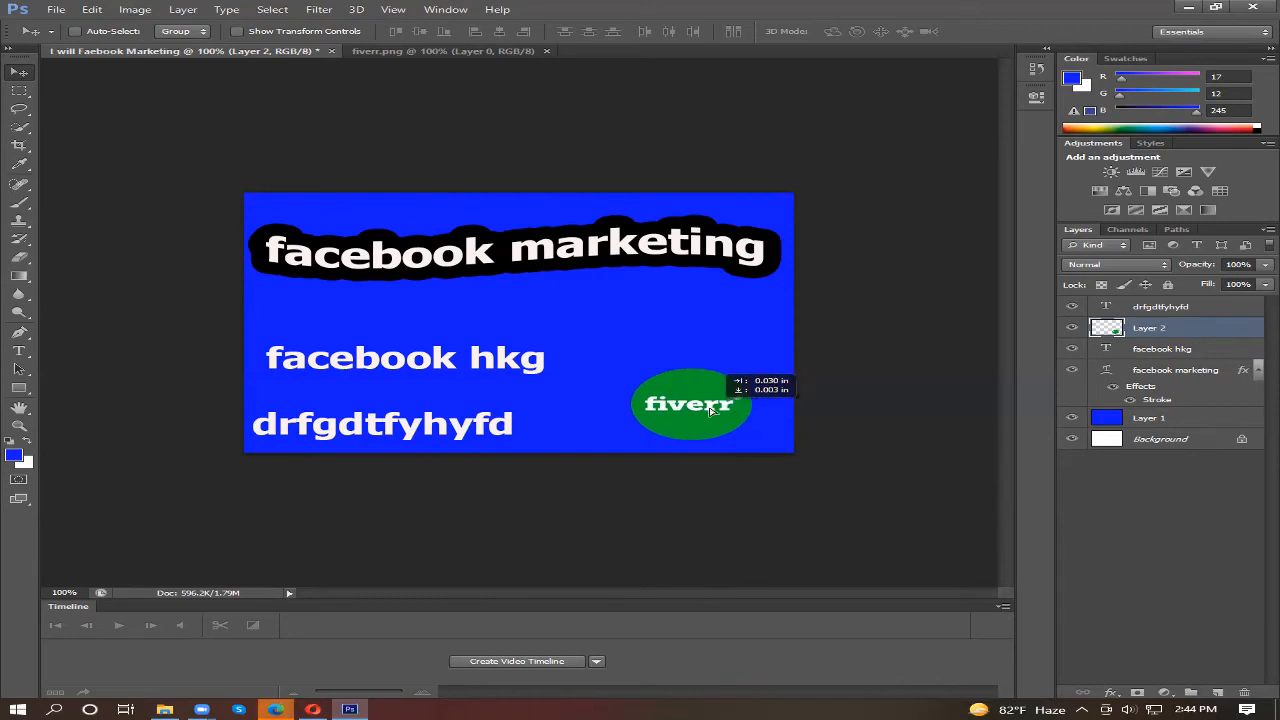
pyautogui.moveTo(421, 361)
pyautogui.mouseDown()
pyautogui.moveTo(447, 361)
pyautogui.moveTo(418, 361)
pyautogui.mouseUp()
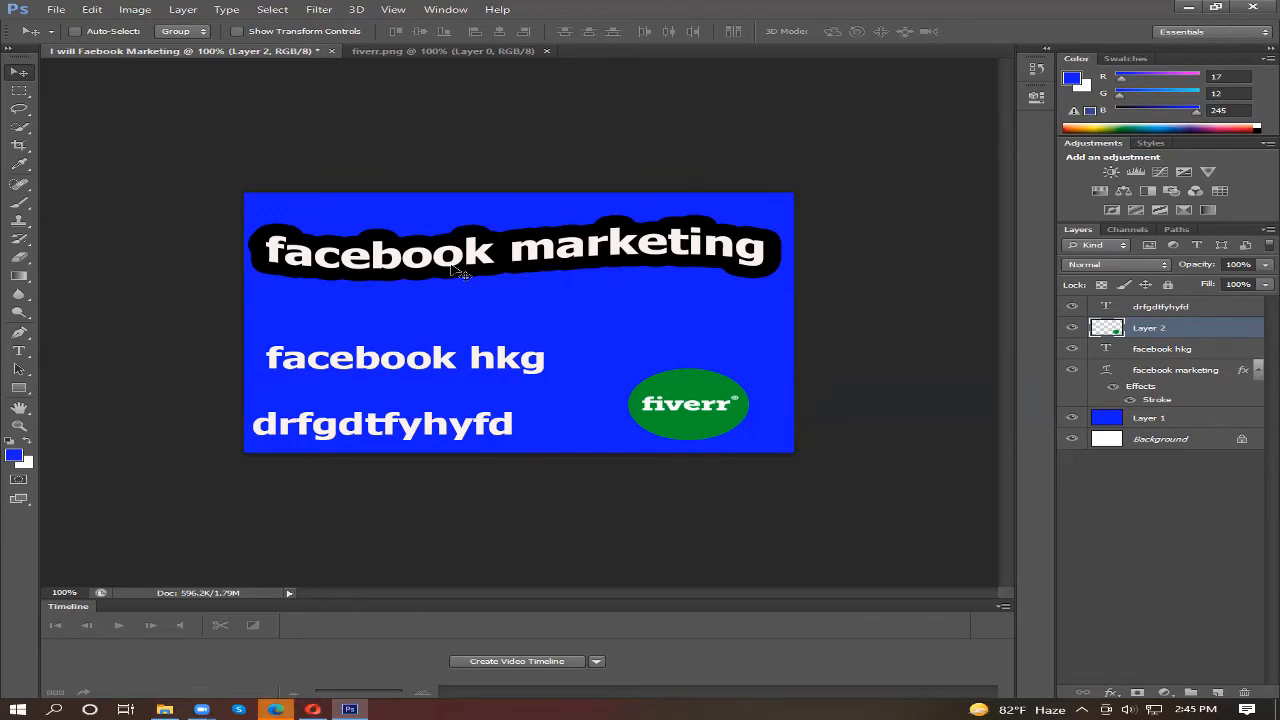
# Step: Lower the "facebook marketing" heading to just above the "facebook hkg" line and place the Fiverr logo above it in the canvas's upper-left corner
pyautogui.moveTo(658, 404); pyautogui.dragTo(283, 294)
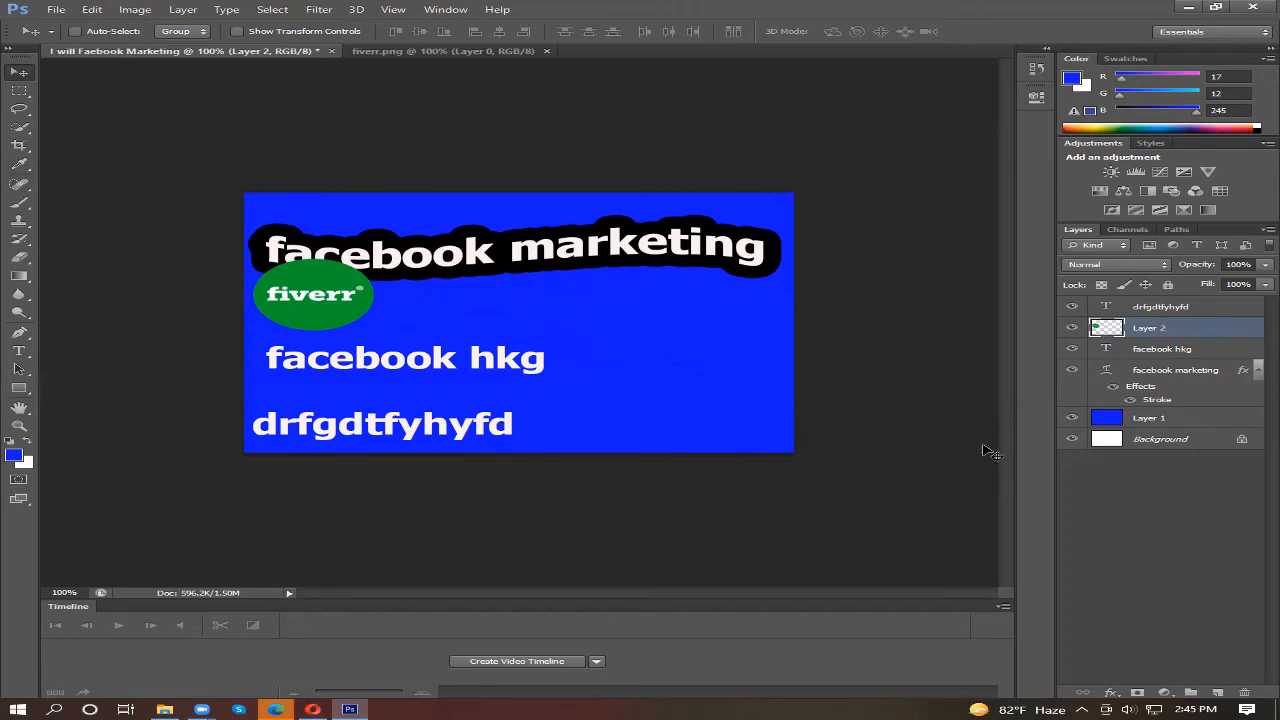
pyautogui.click(1172, 374)
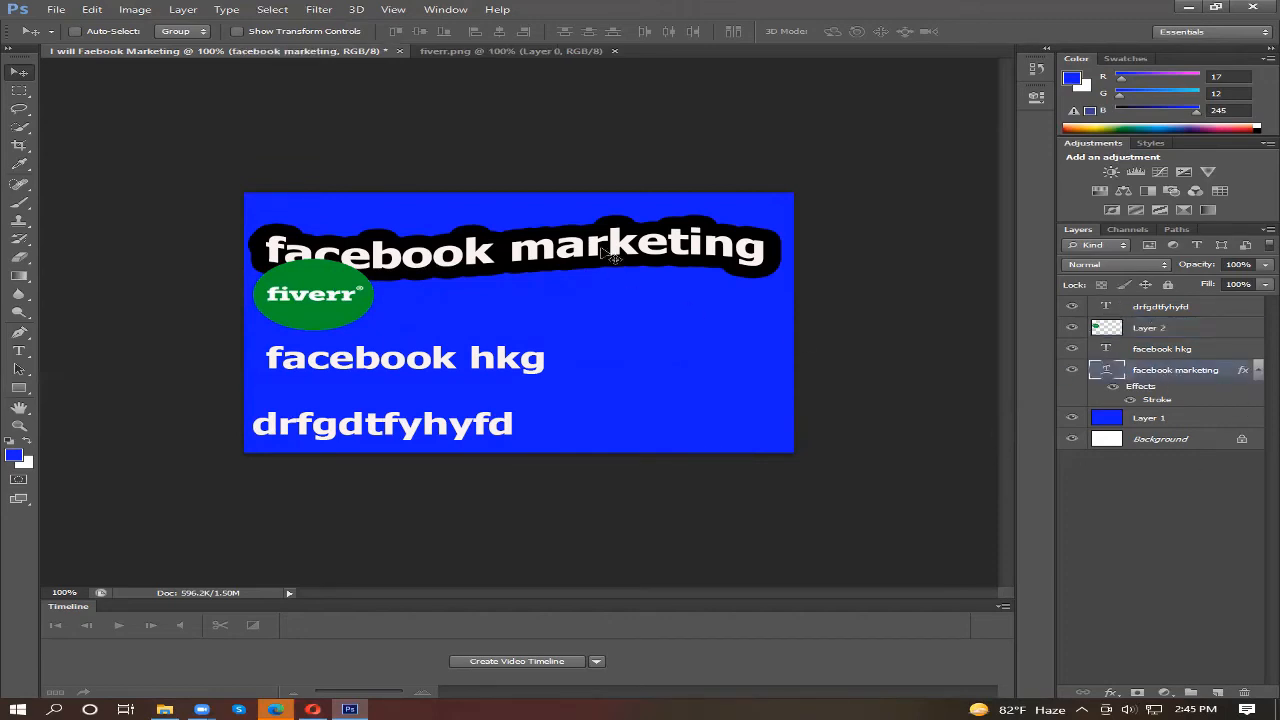
pyautogui.moveTo(612, 254); pyautogui.dragTo(625, 309)
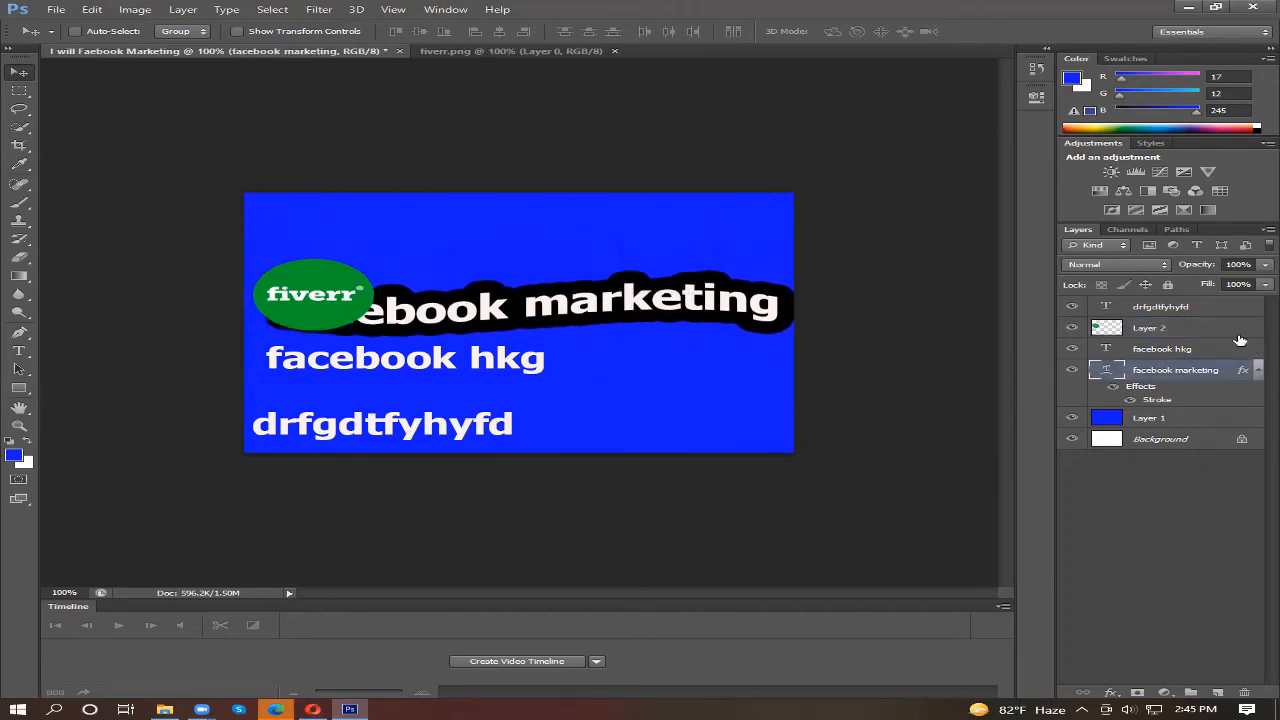
pyautogui.moveTo(300, 294); pyautogui.dragTo(283, 302)
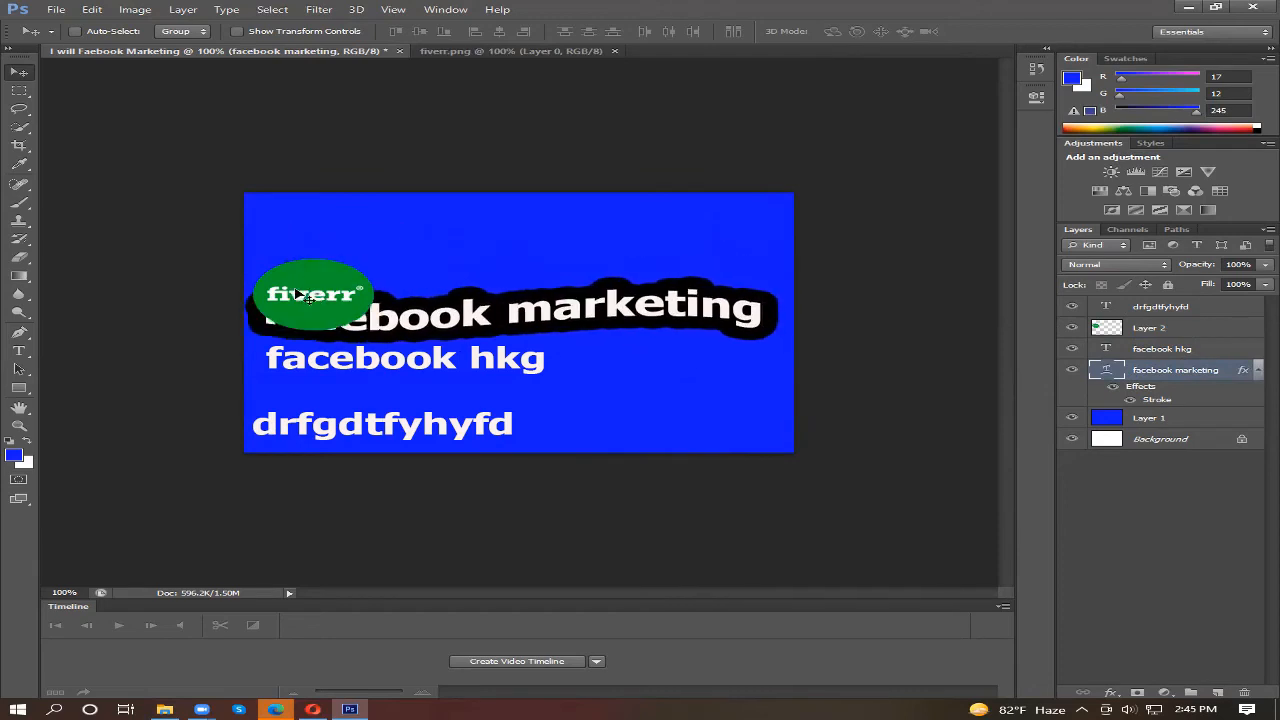
pyautogui.click(1110, 333)
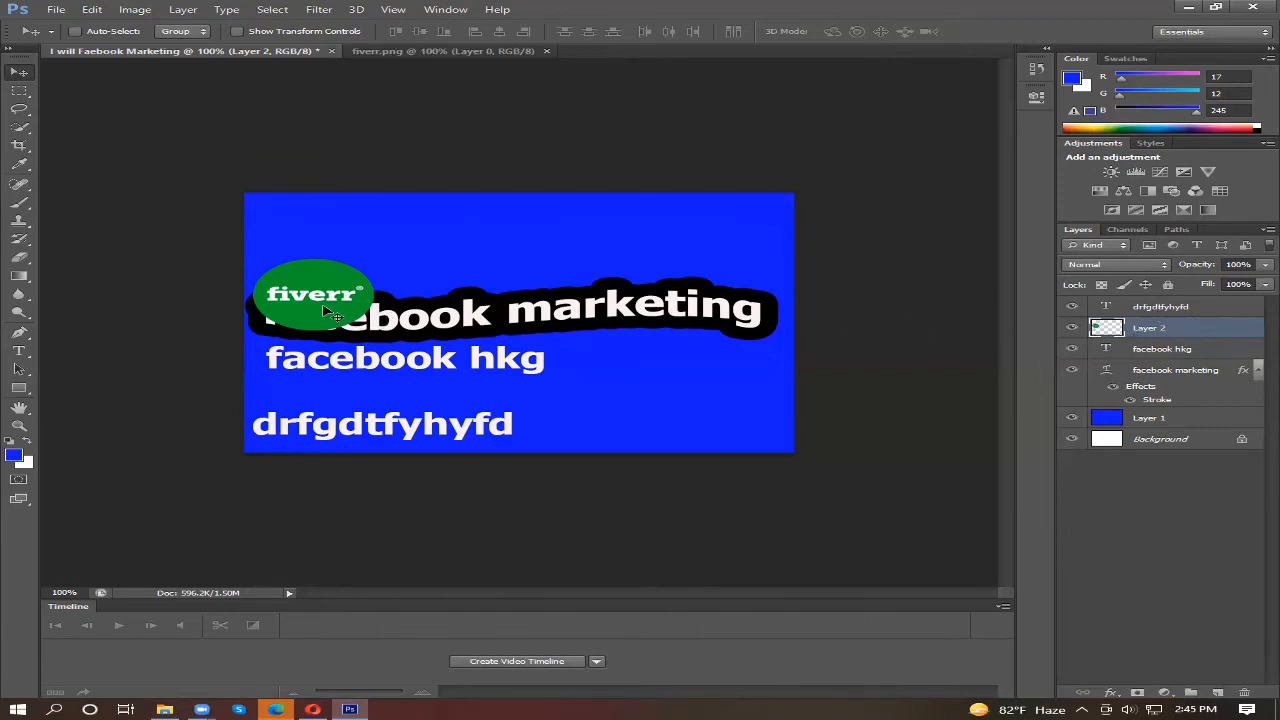
pyautogui.moveTo(327, 300); pyautogui.dragTo(313, 245)
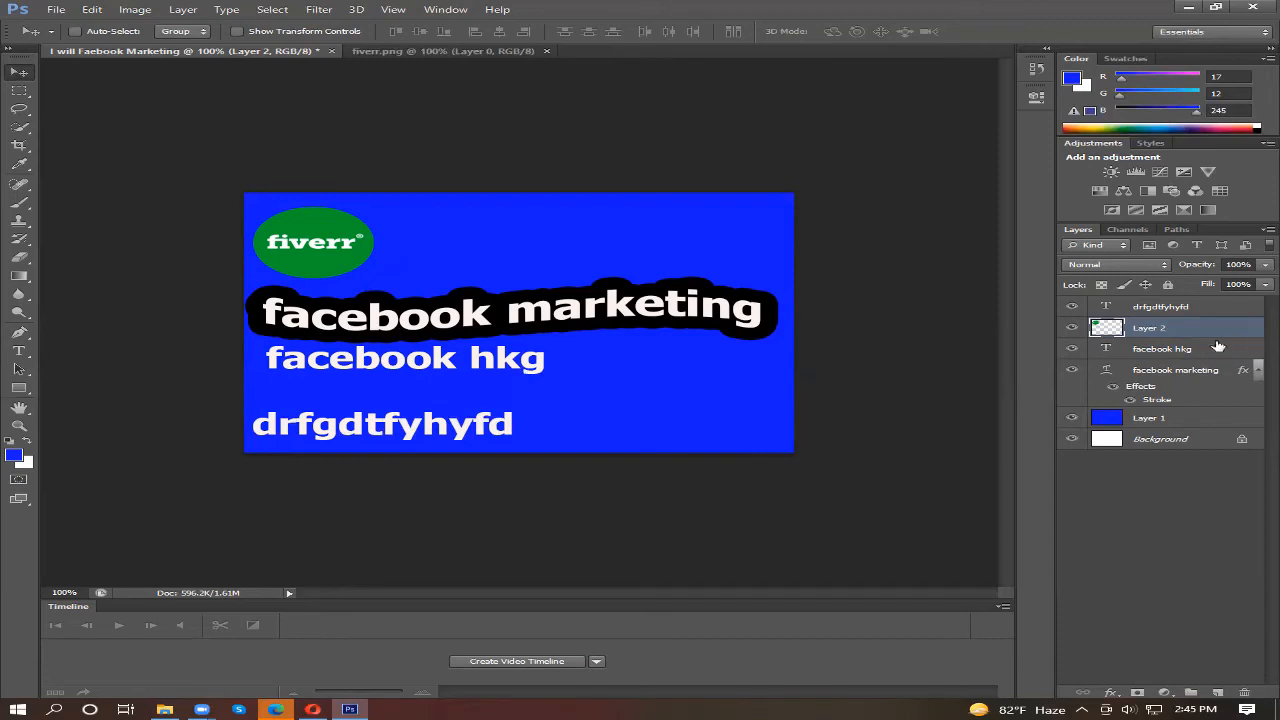
# Step: Shift the "facebook hkg" text line slightly to the right beneath the heading
pyautogui.click(1172, 354)
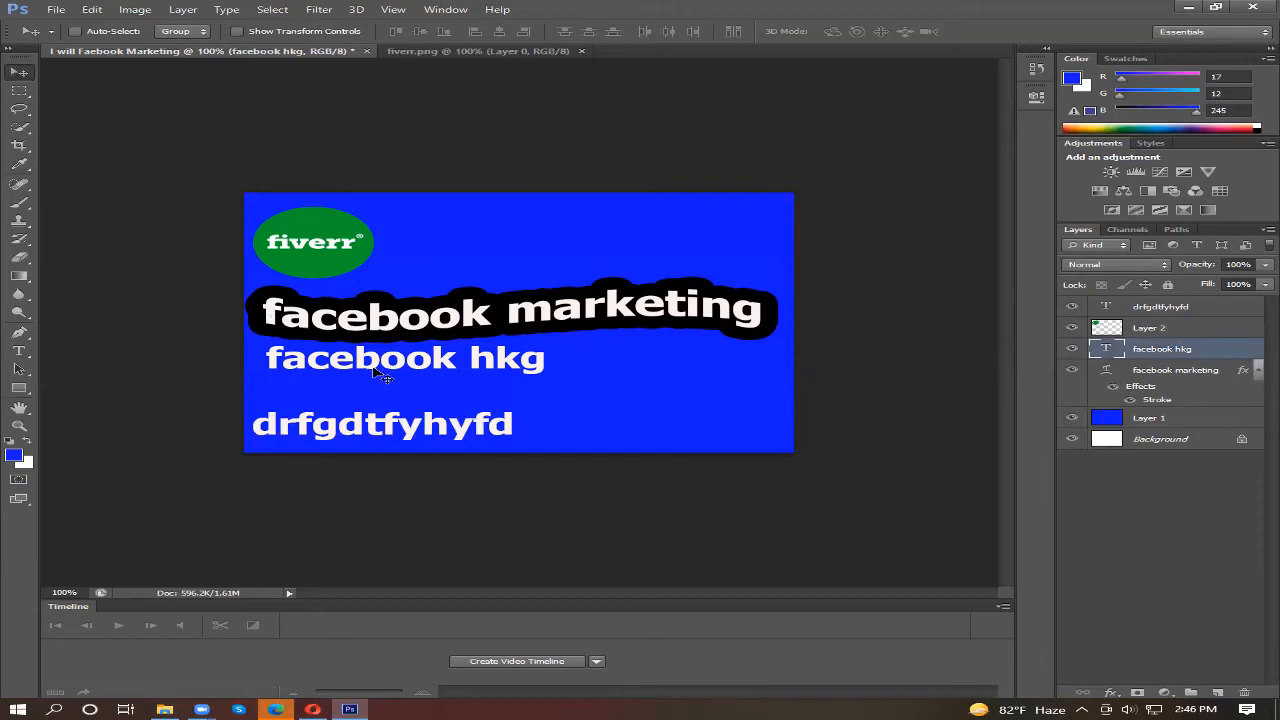
pyautogui.moveTo(378, 364); pyautogui.dragTo(505, 387)
pyautogui.moveTo(350, 430); pyautogui.dragTo(232, 406)
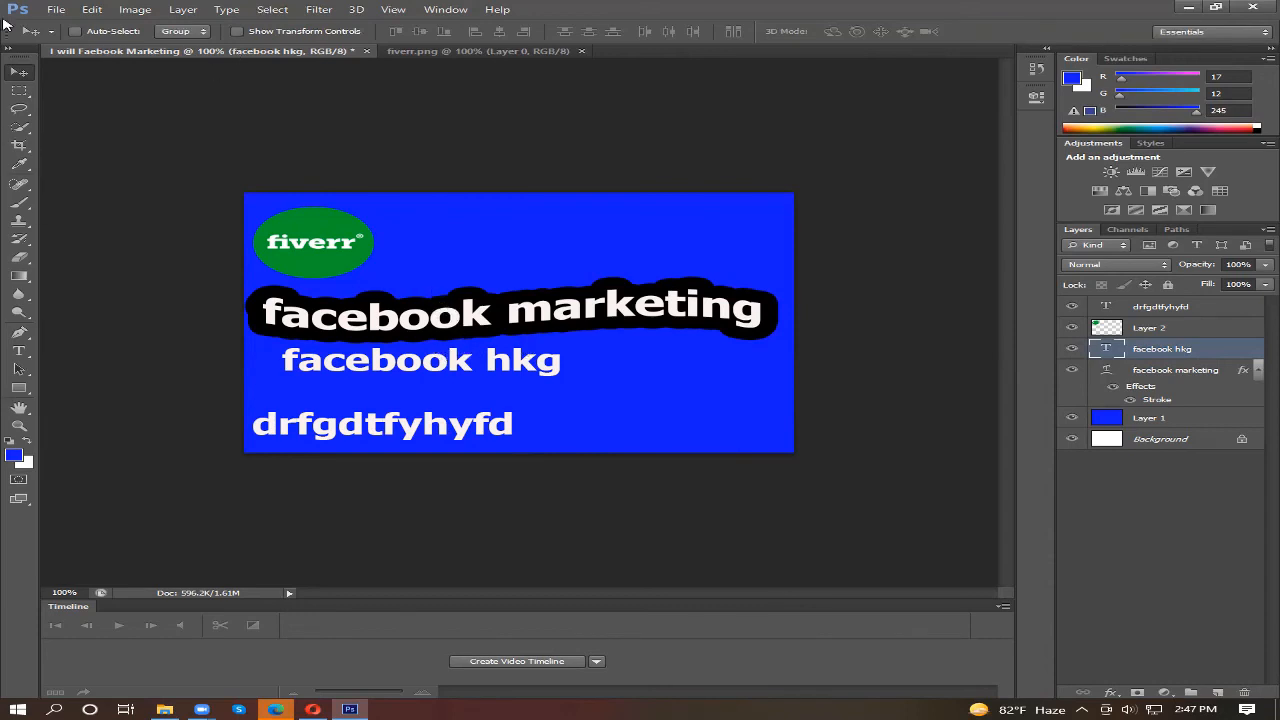
# Step: Start saving the design to the Downloads folder and choose JPEG as the file format
pyautogui.click(57, 11)
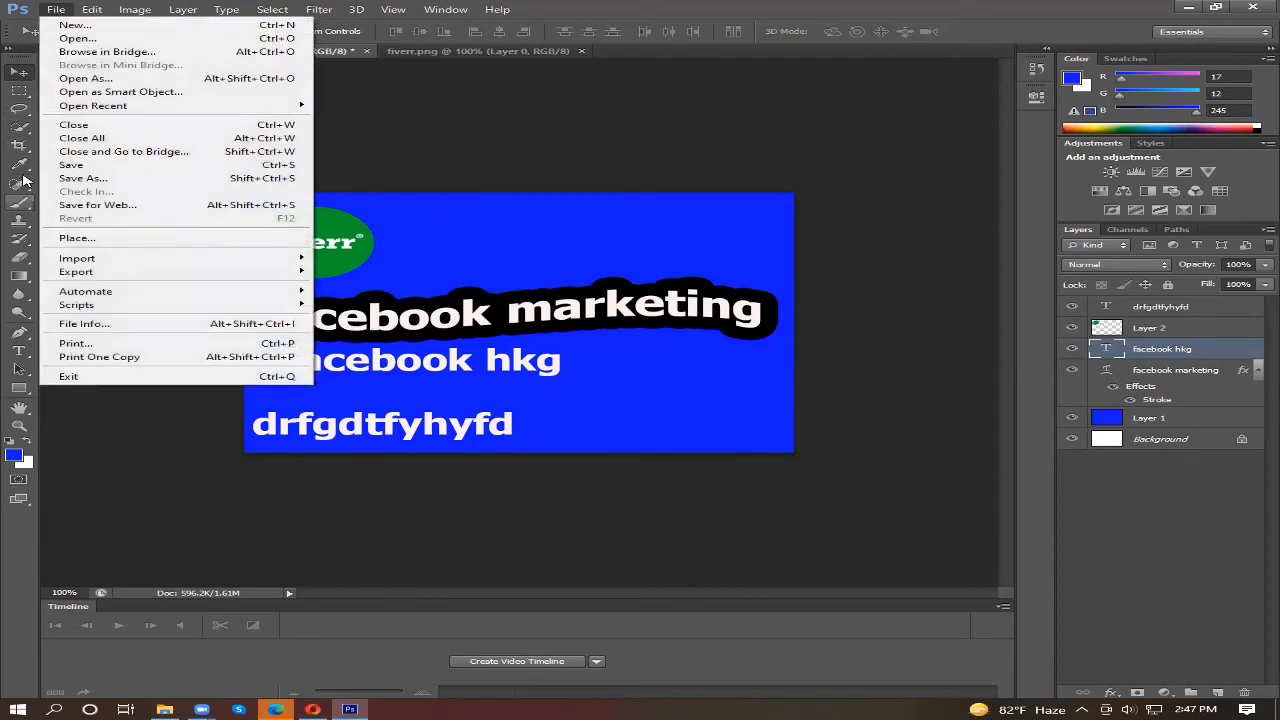
pyautogui.click(99, 166)
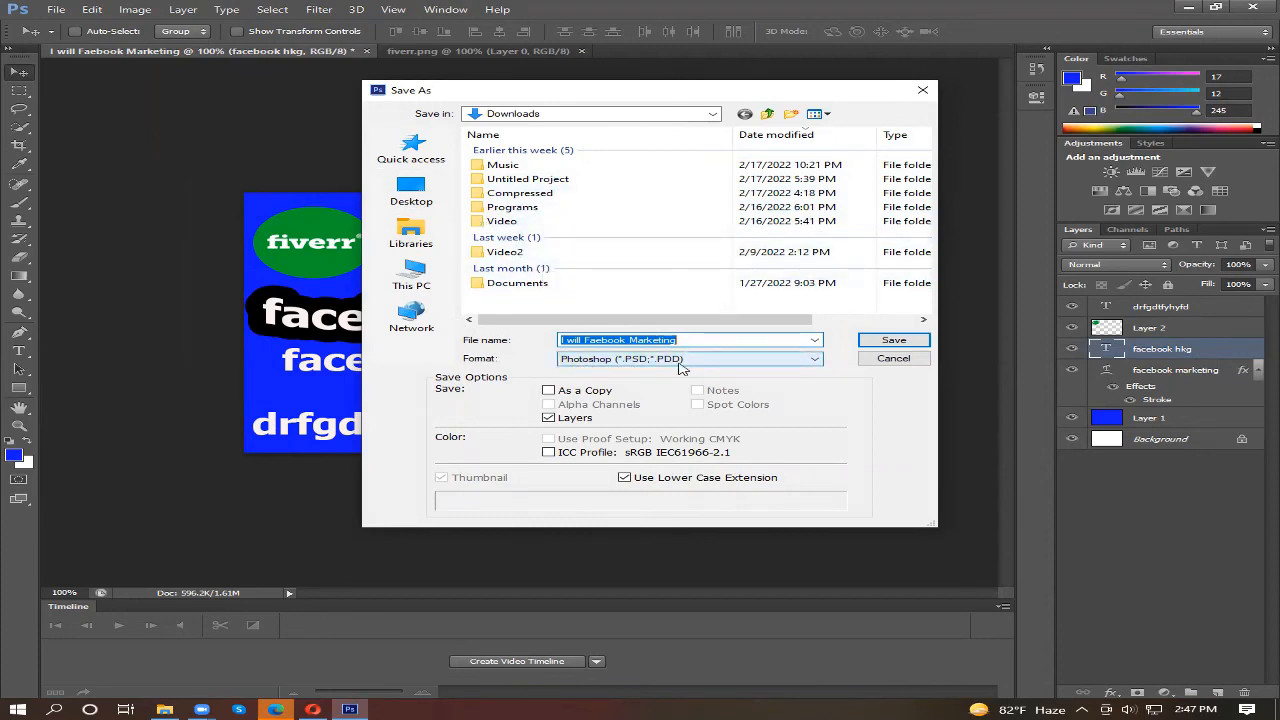
pyautogui.click(813, 360)
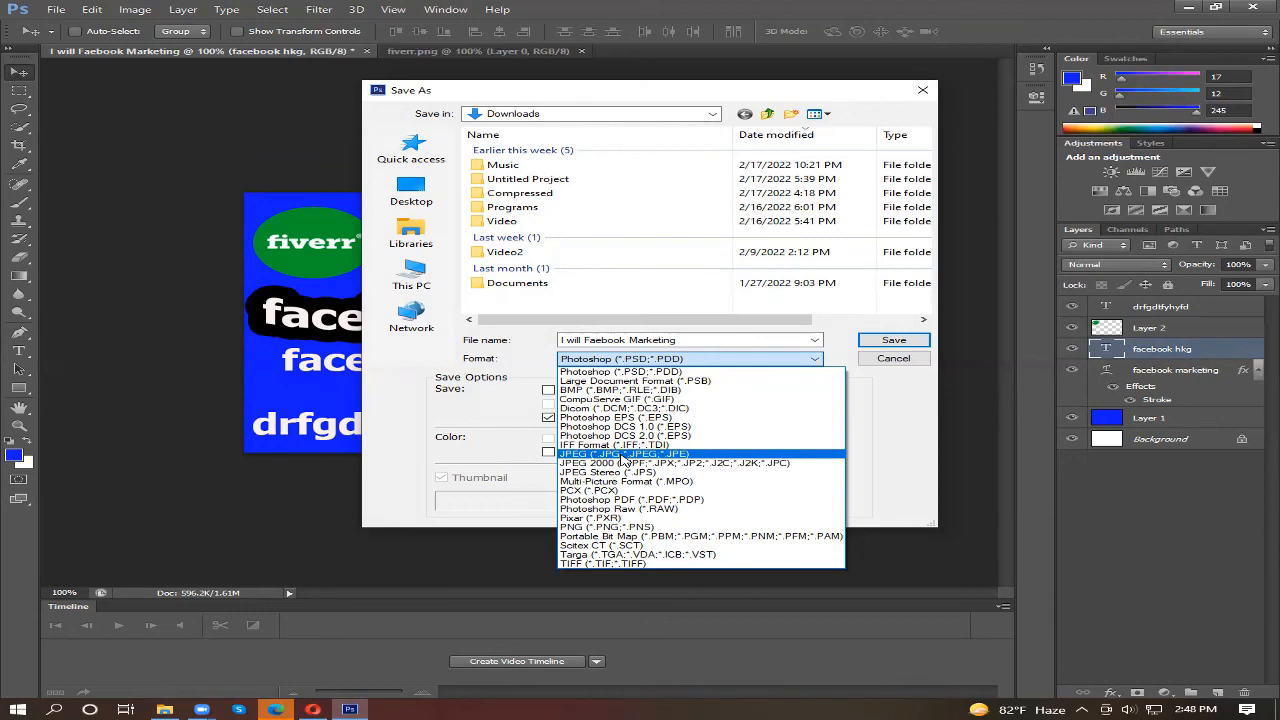
pyautogui.click(624, 455)
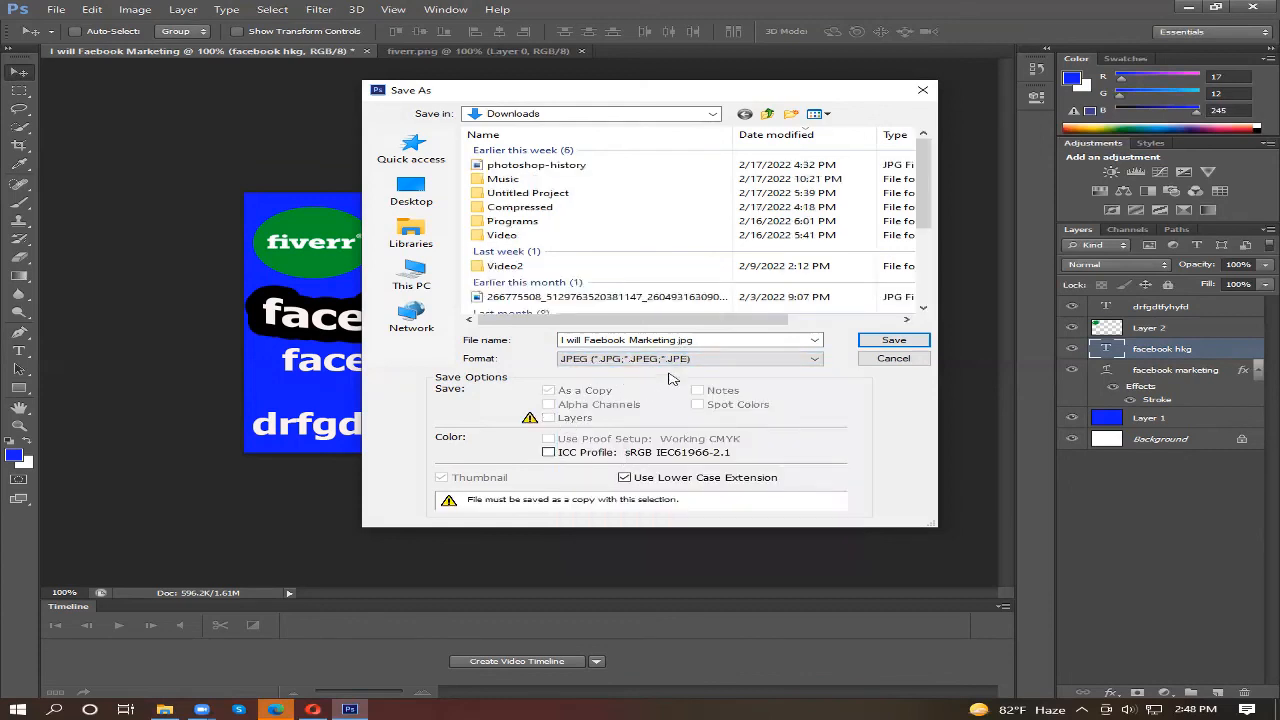
# Step: Correct the file name to "I will Facebook Marketing.jpg" and save the image at JPEG quality 12 (Maximum) with Baseline ("Standard")
pyautogui.click(606, 340)
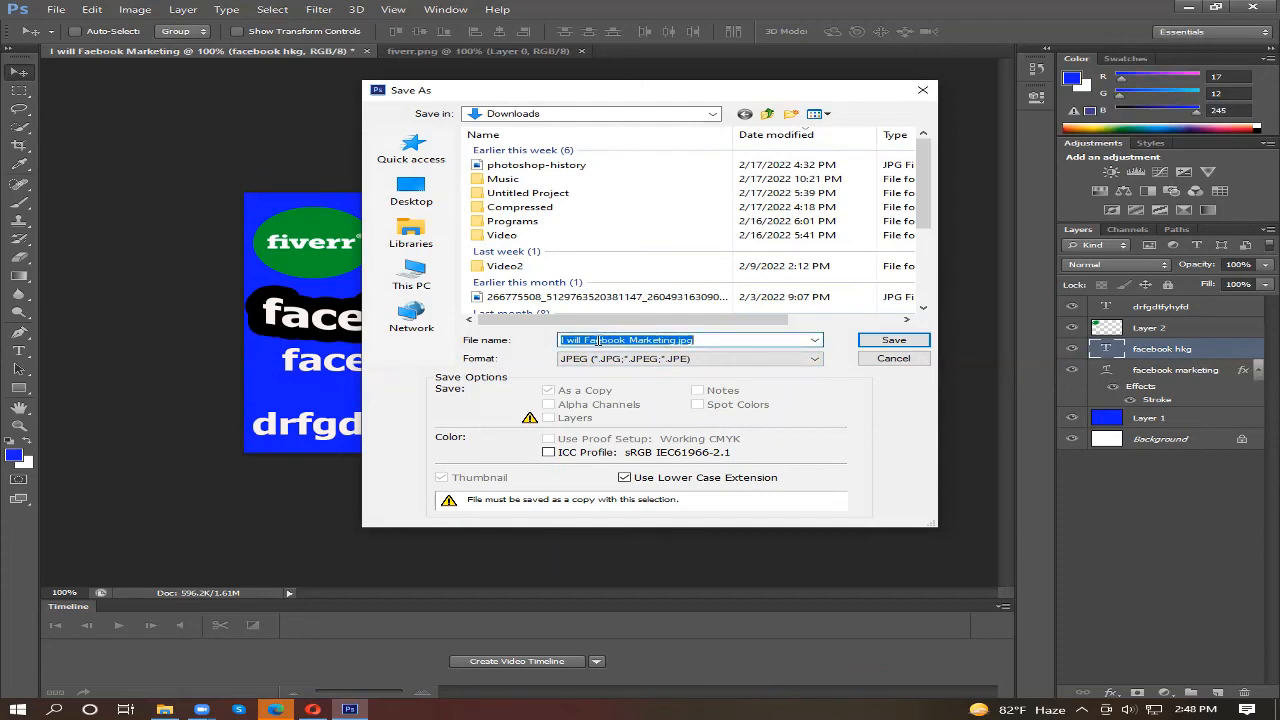
pyautogui.click(598, 341)
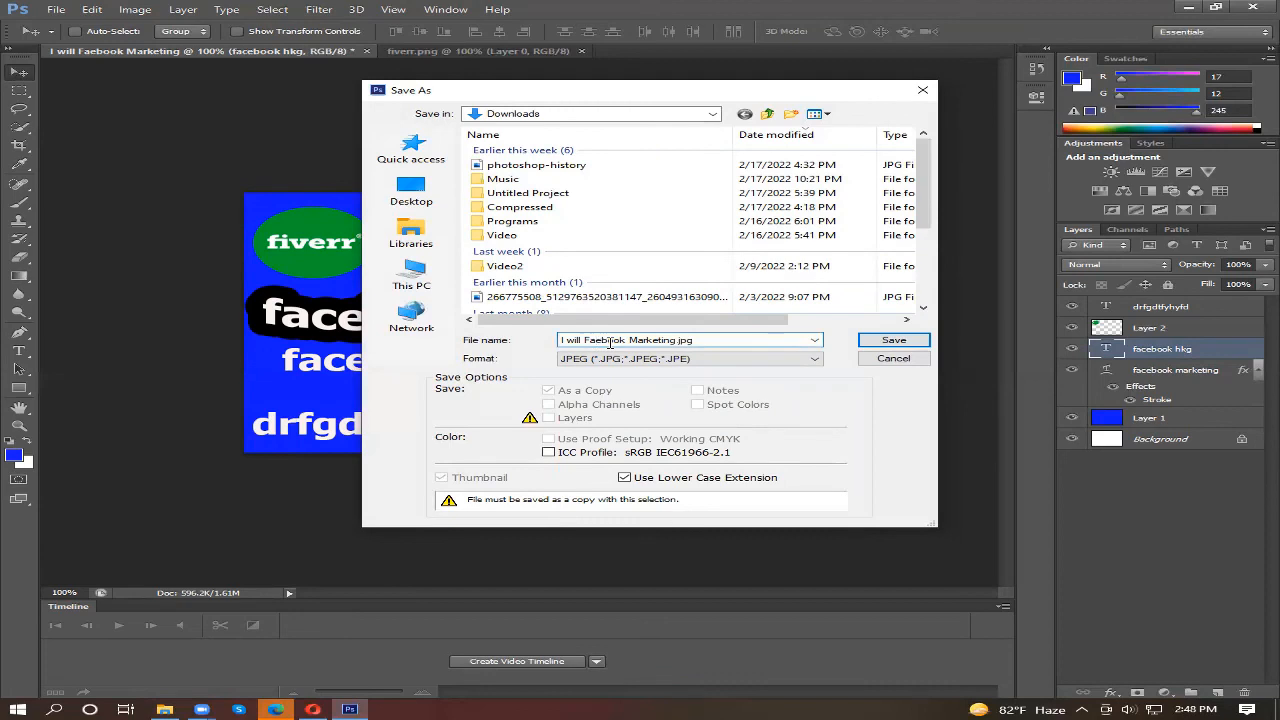
pyautogui.write('c')
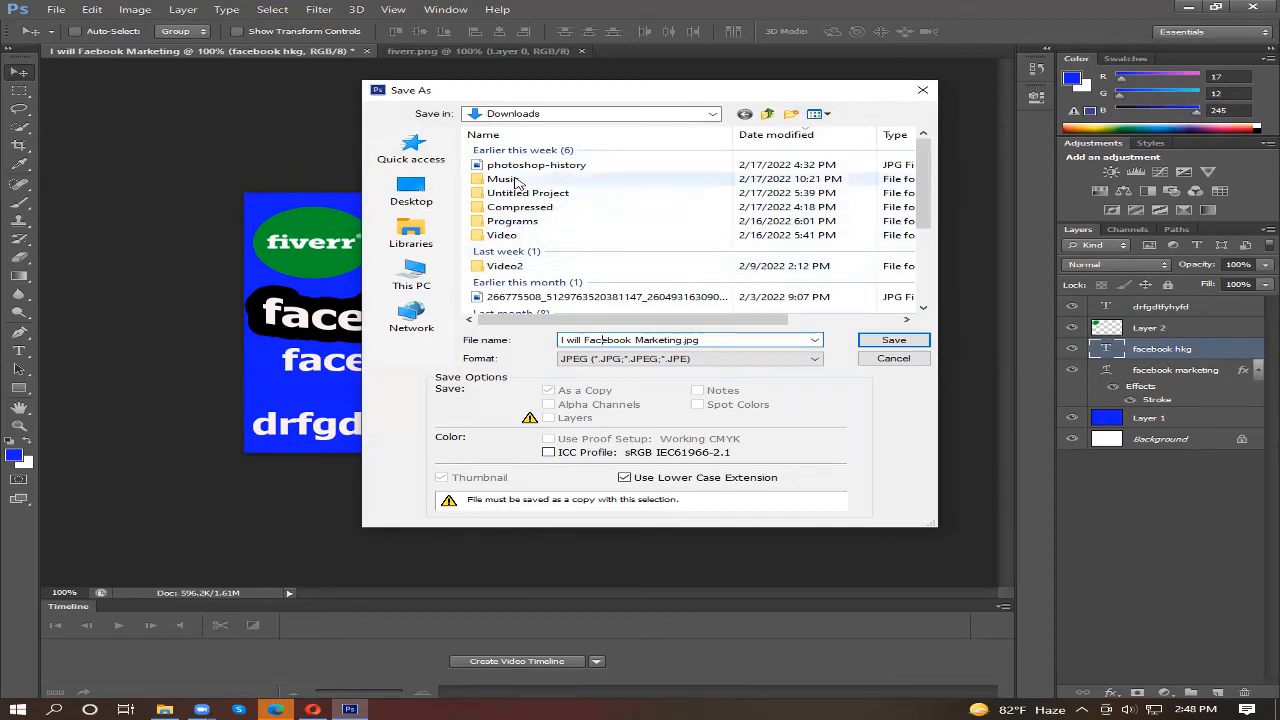
pyautogui.click(895, 341)
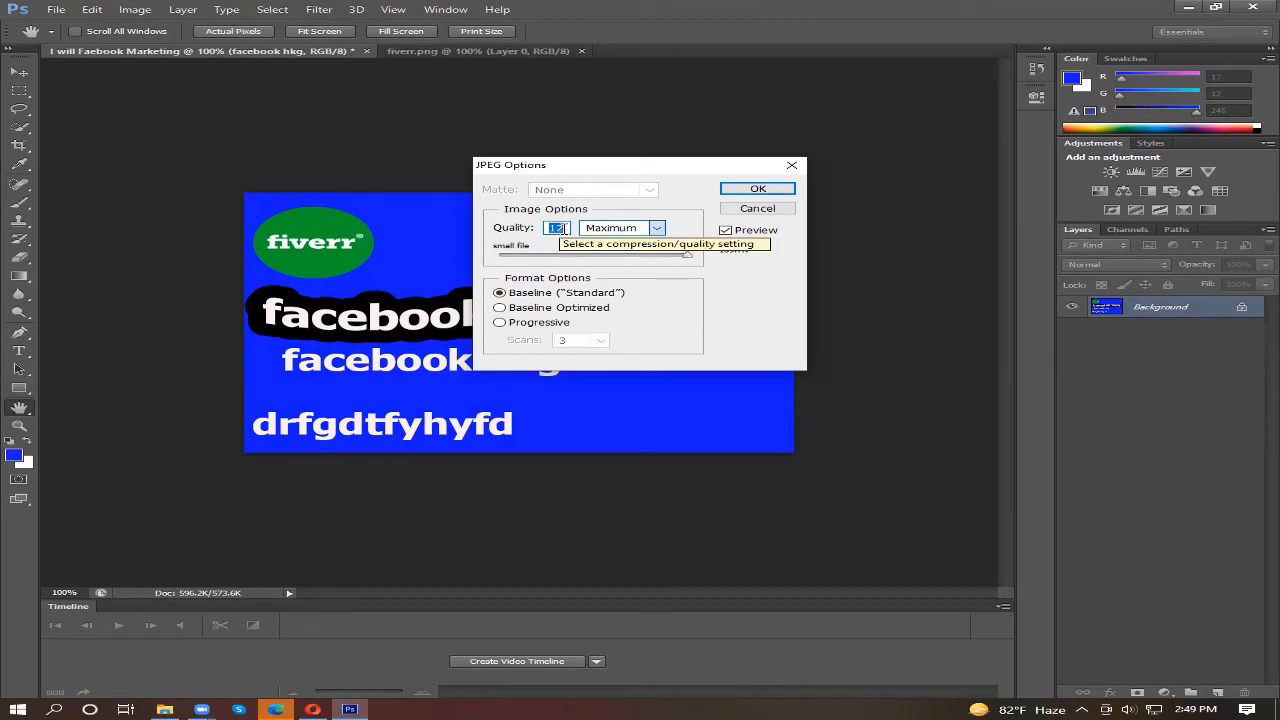
pyautogui.write('12')
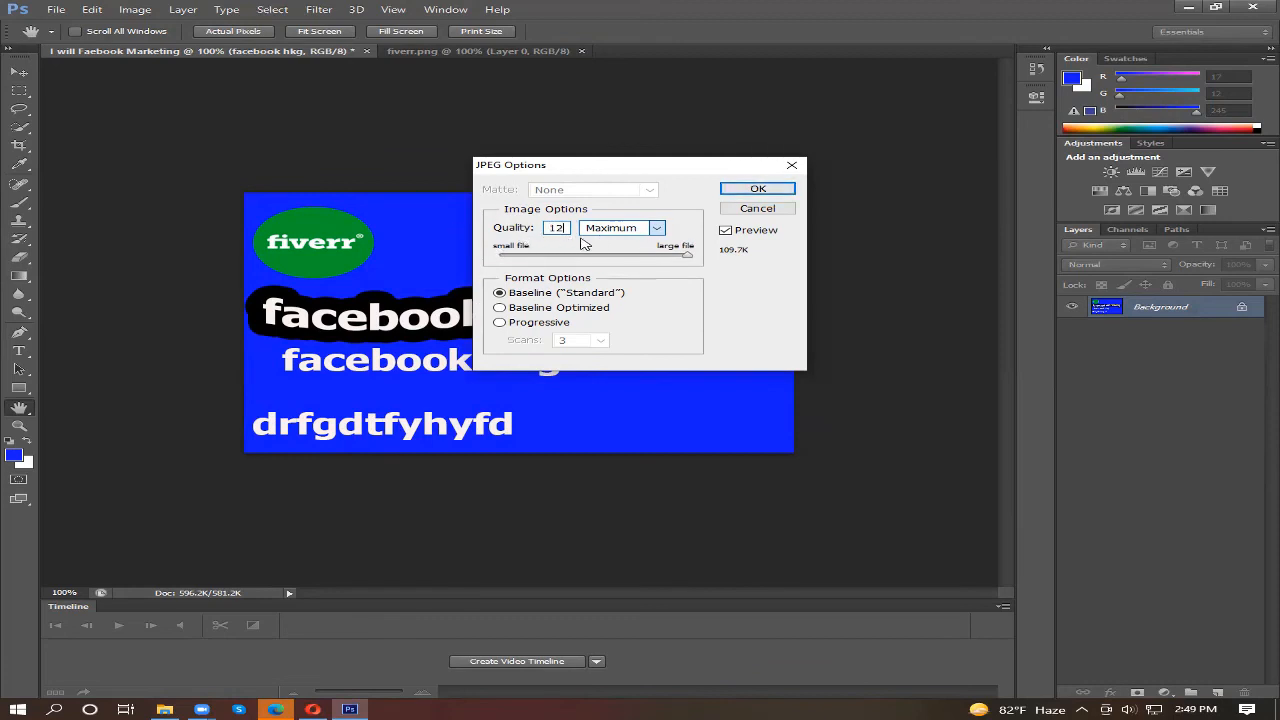
pyautogui.click(758, 189)
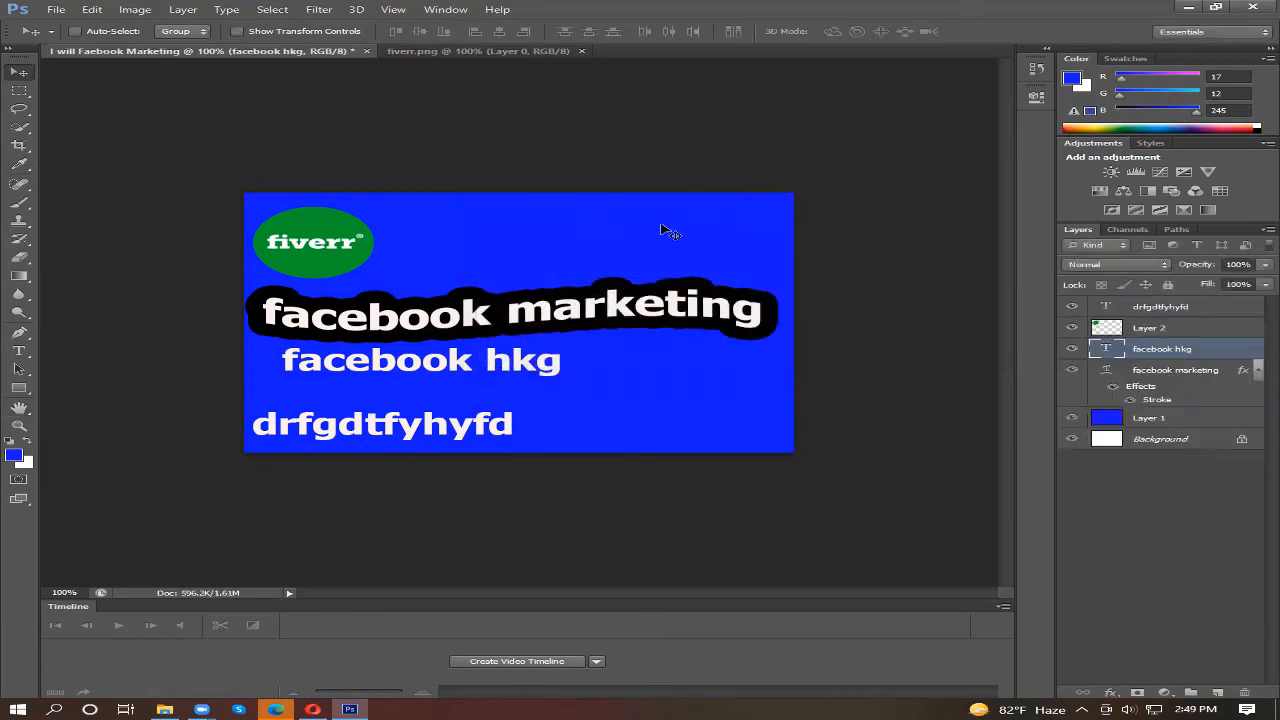
# Step: Switch to File Explorer and open the saved "I will Facebook Marketing" image from the maximized Downloads folder
pyautogui.click(166, 704)
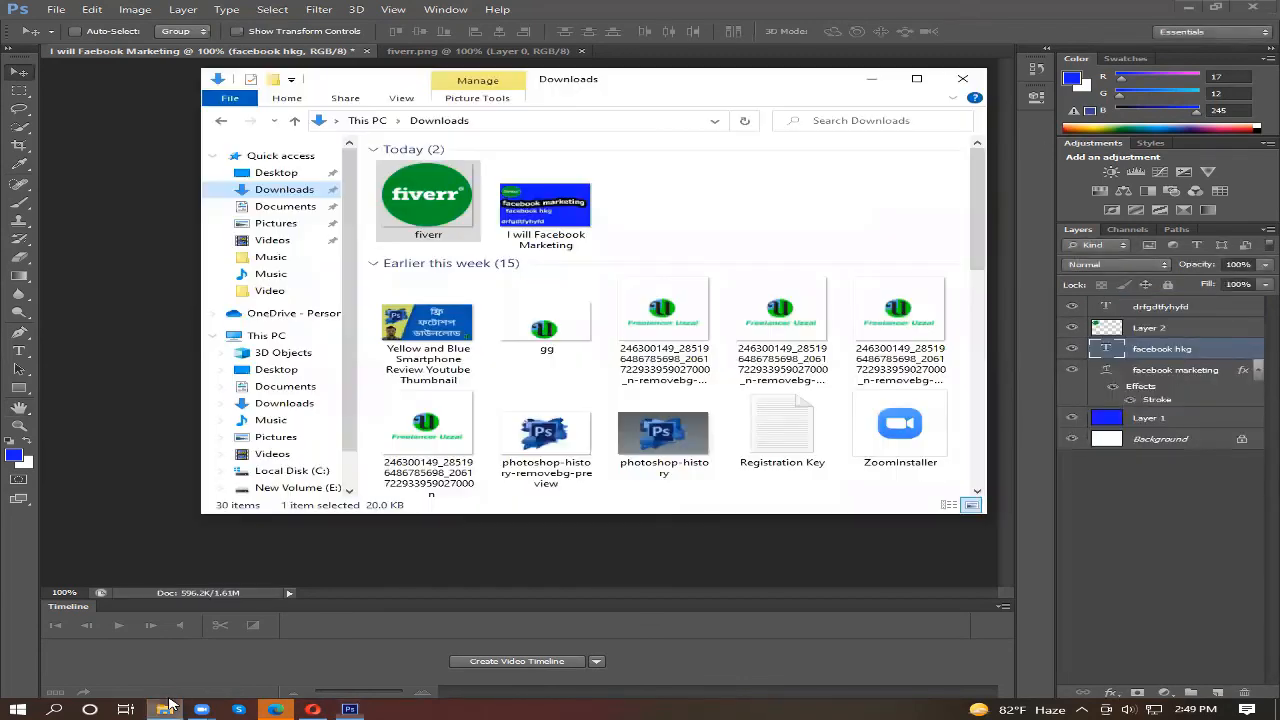
pyautogui.click(298, 191)
pyautogui.click(925, 80)
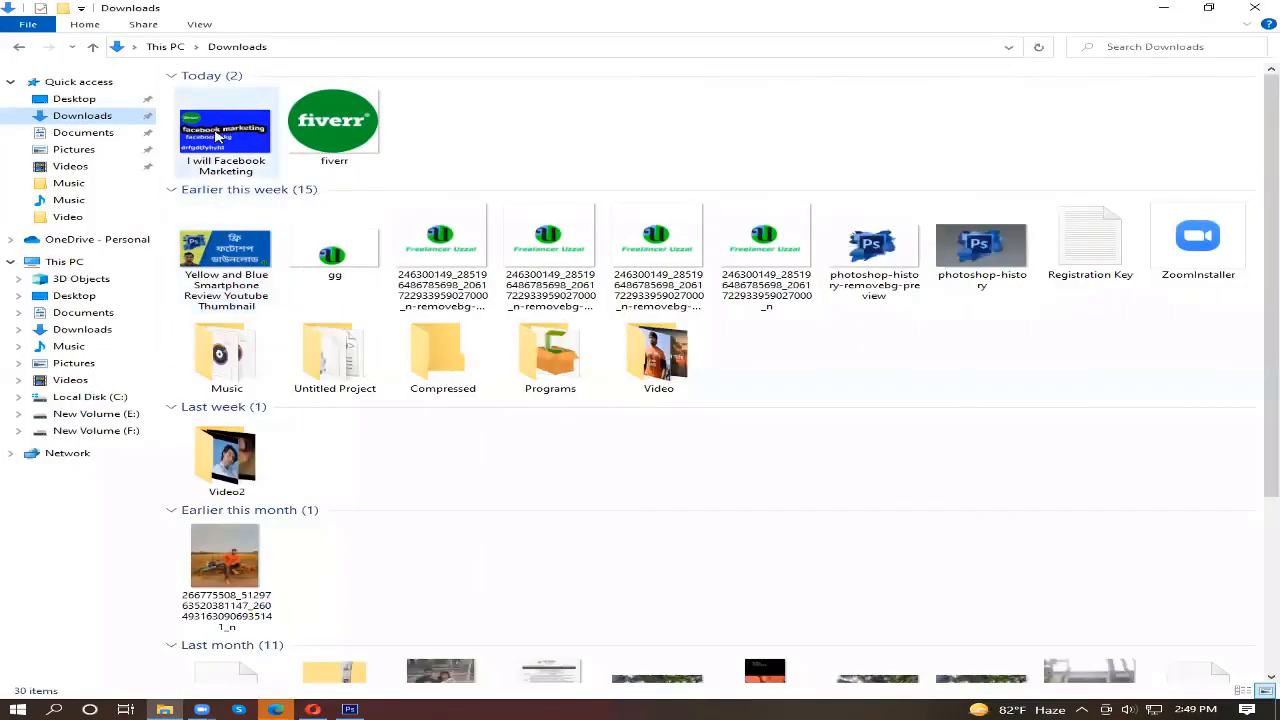
pyautogui.click(220, 135)
pyautogui.doubleClick(220, 135)
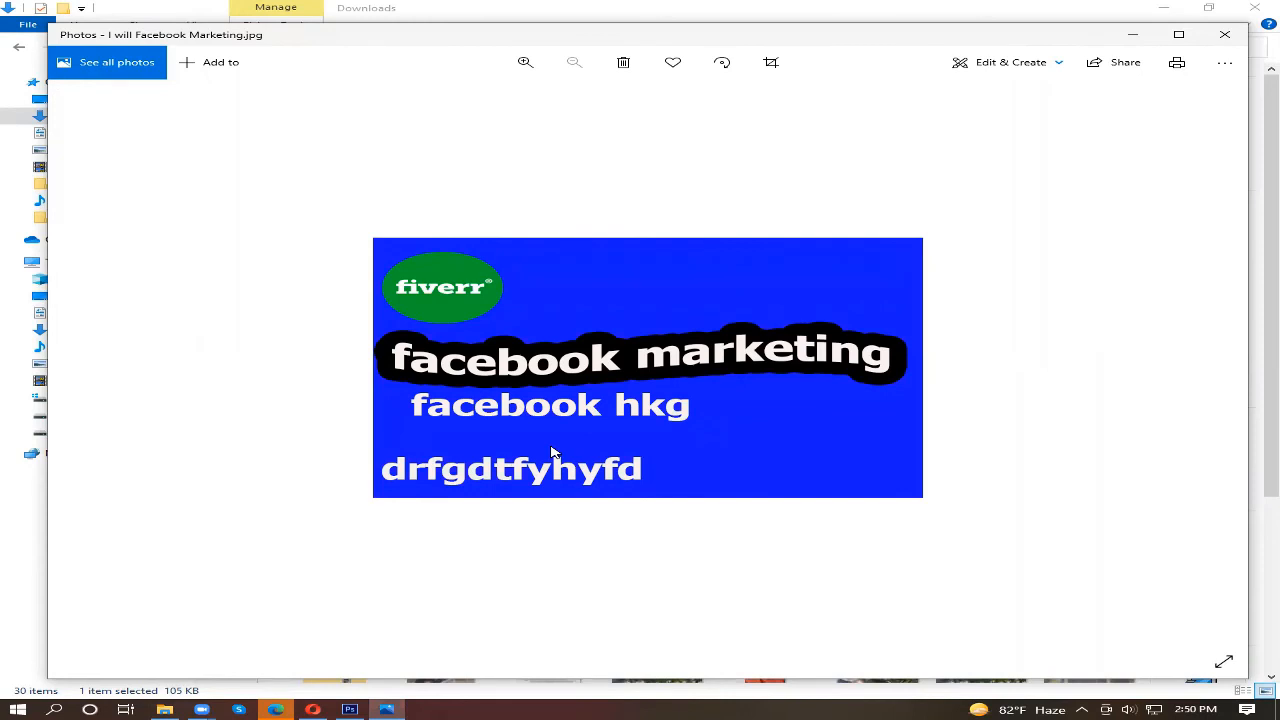
# Step: Examine the saved image's logo and text lines up close and as a whole, close the viewer and return to Photoshop
pyautogui.click(538, 63)
pyautogui.click(527, 63)
pyautogui.click(527, 63)
pyautogui.click(527, 63)
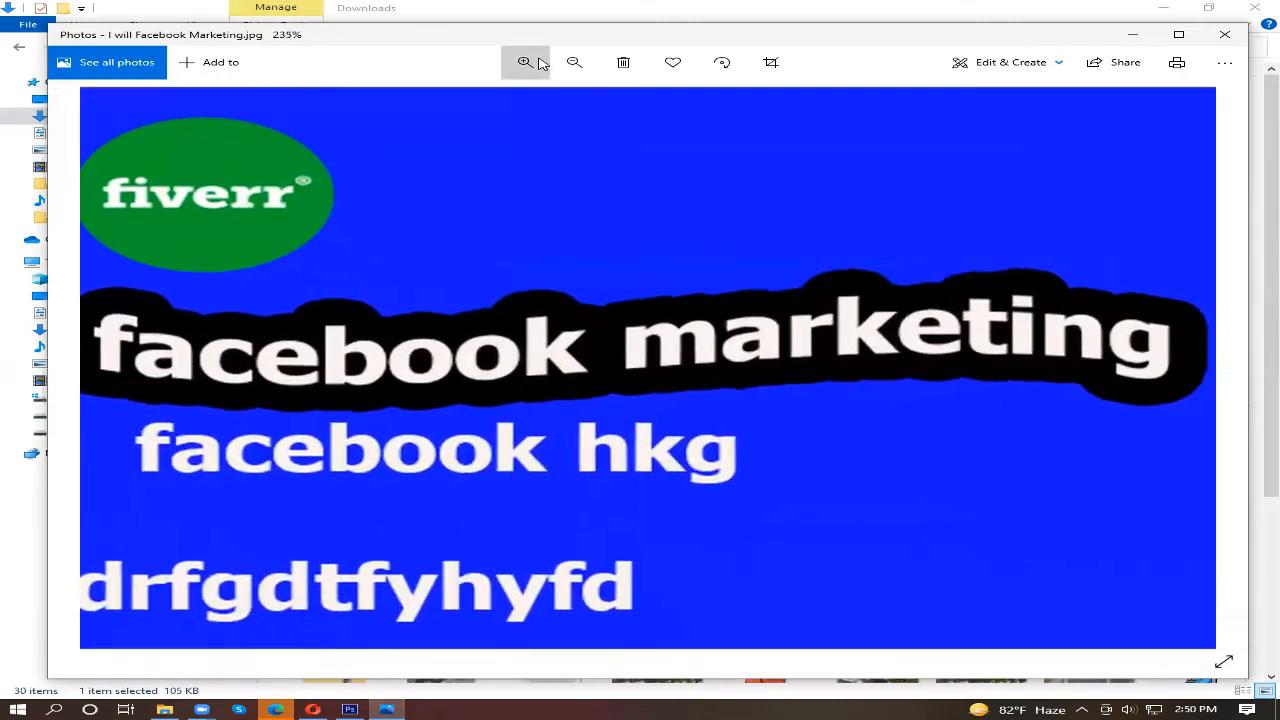
pyautogui.moveTo(543, 287); pyautogui.dragTo(569, 306)
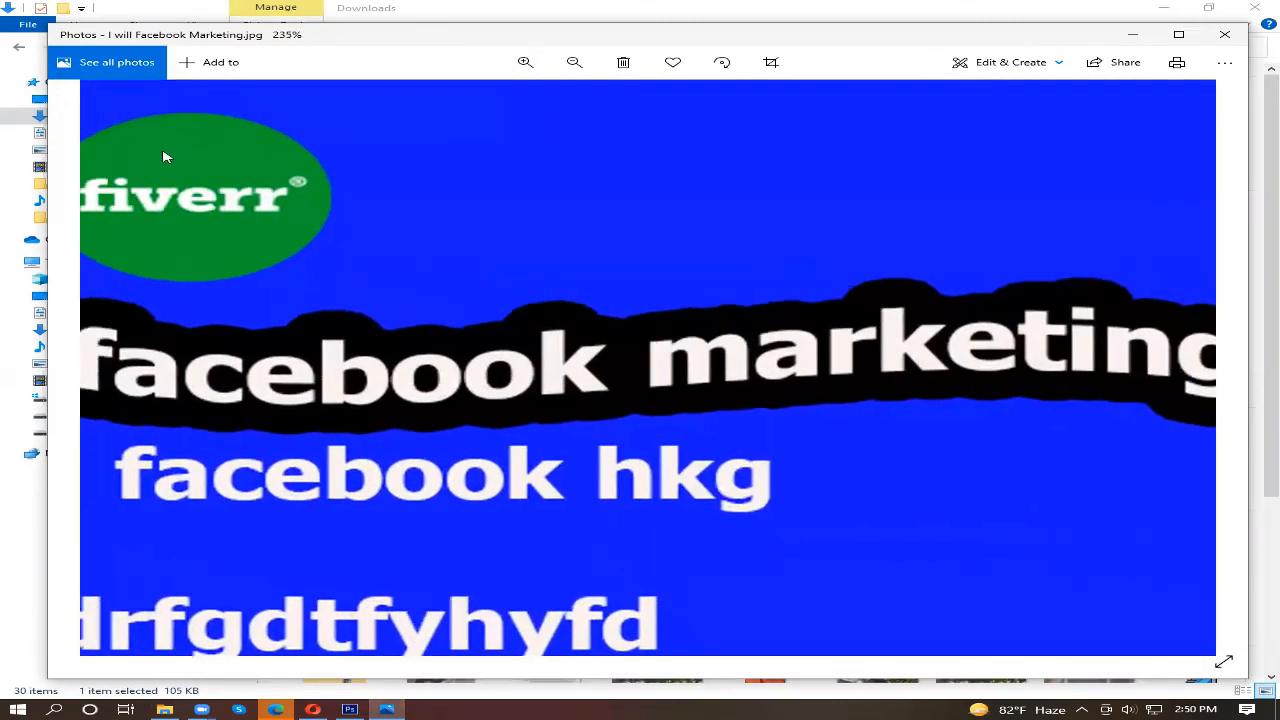
pyautogui.moveTo(284, 267); pyautogui.dragTo(339, 267)
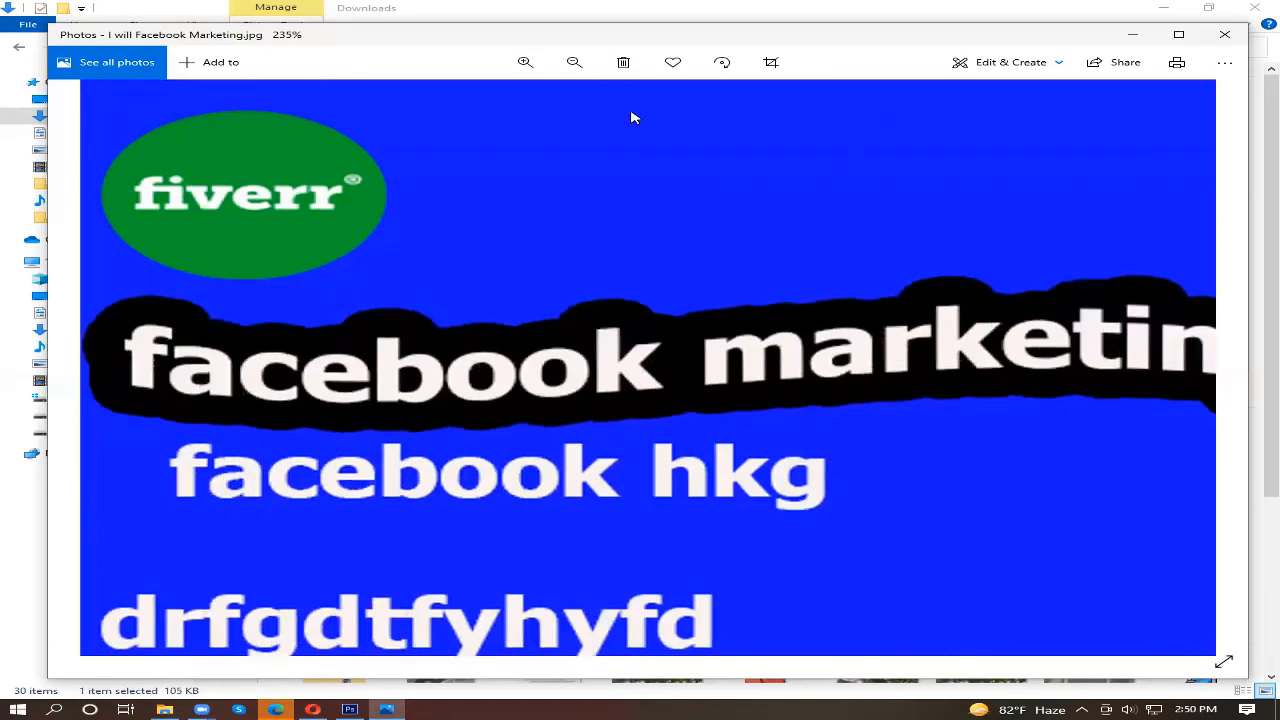
pyautogui.click(572, 63)
pyautogui.click(572, 63)
pyautogui.click(572, 63)
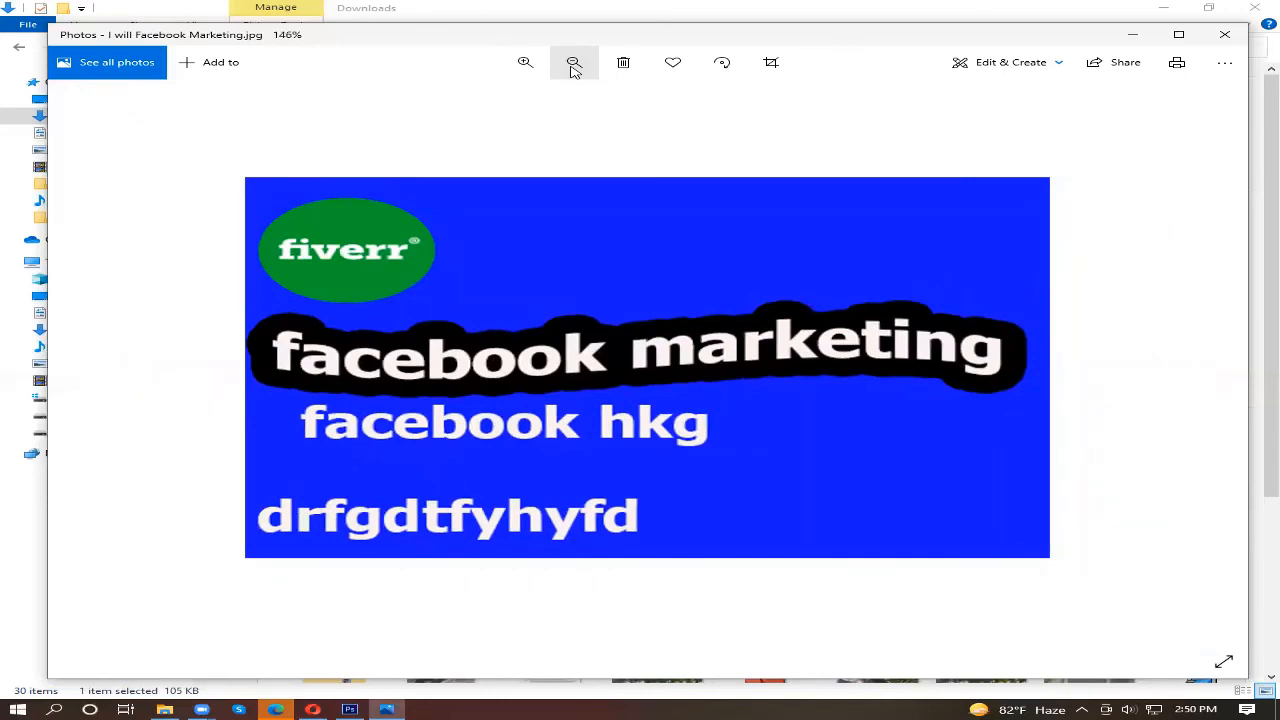
pyautogui.click(573, 63)
pyautogui.click(573, 63)
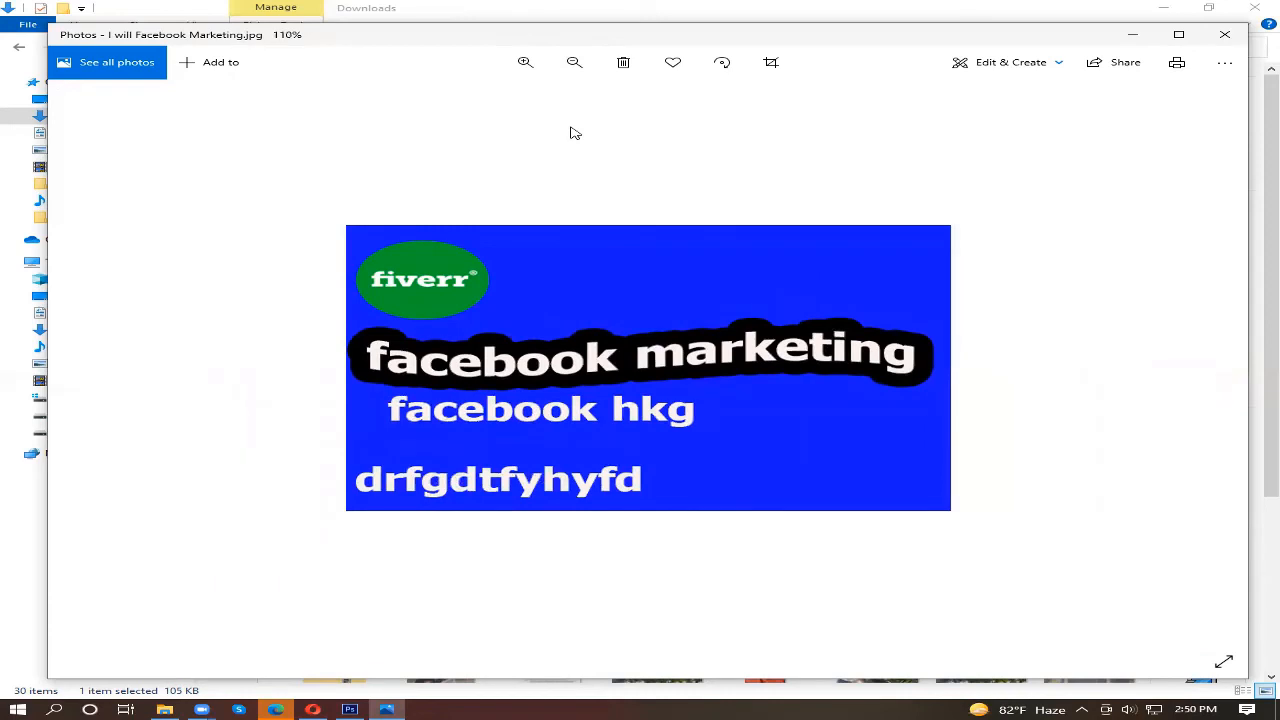
pyautogui.click(1226, 34)
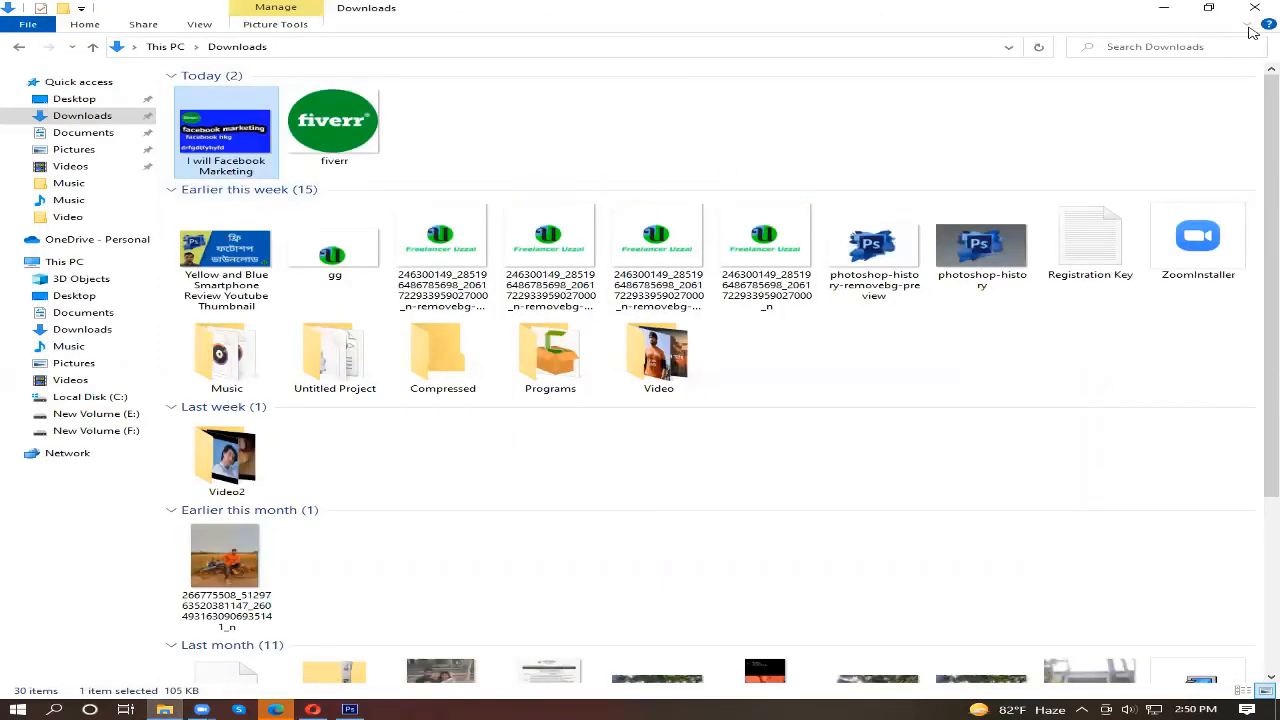
pyautogui.click(349, 709)
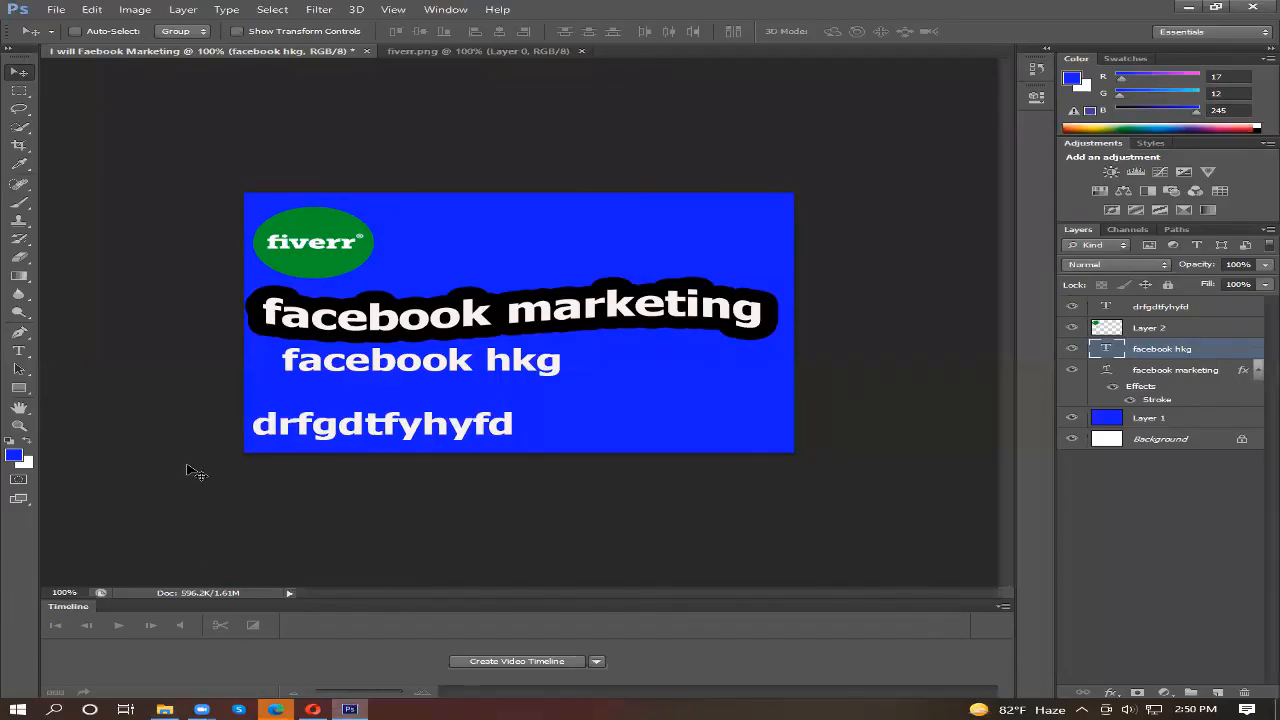